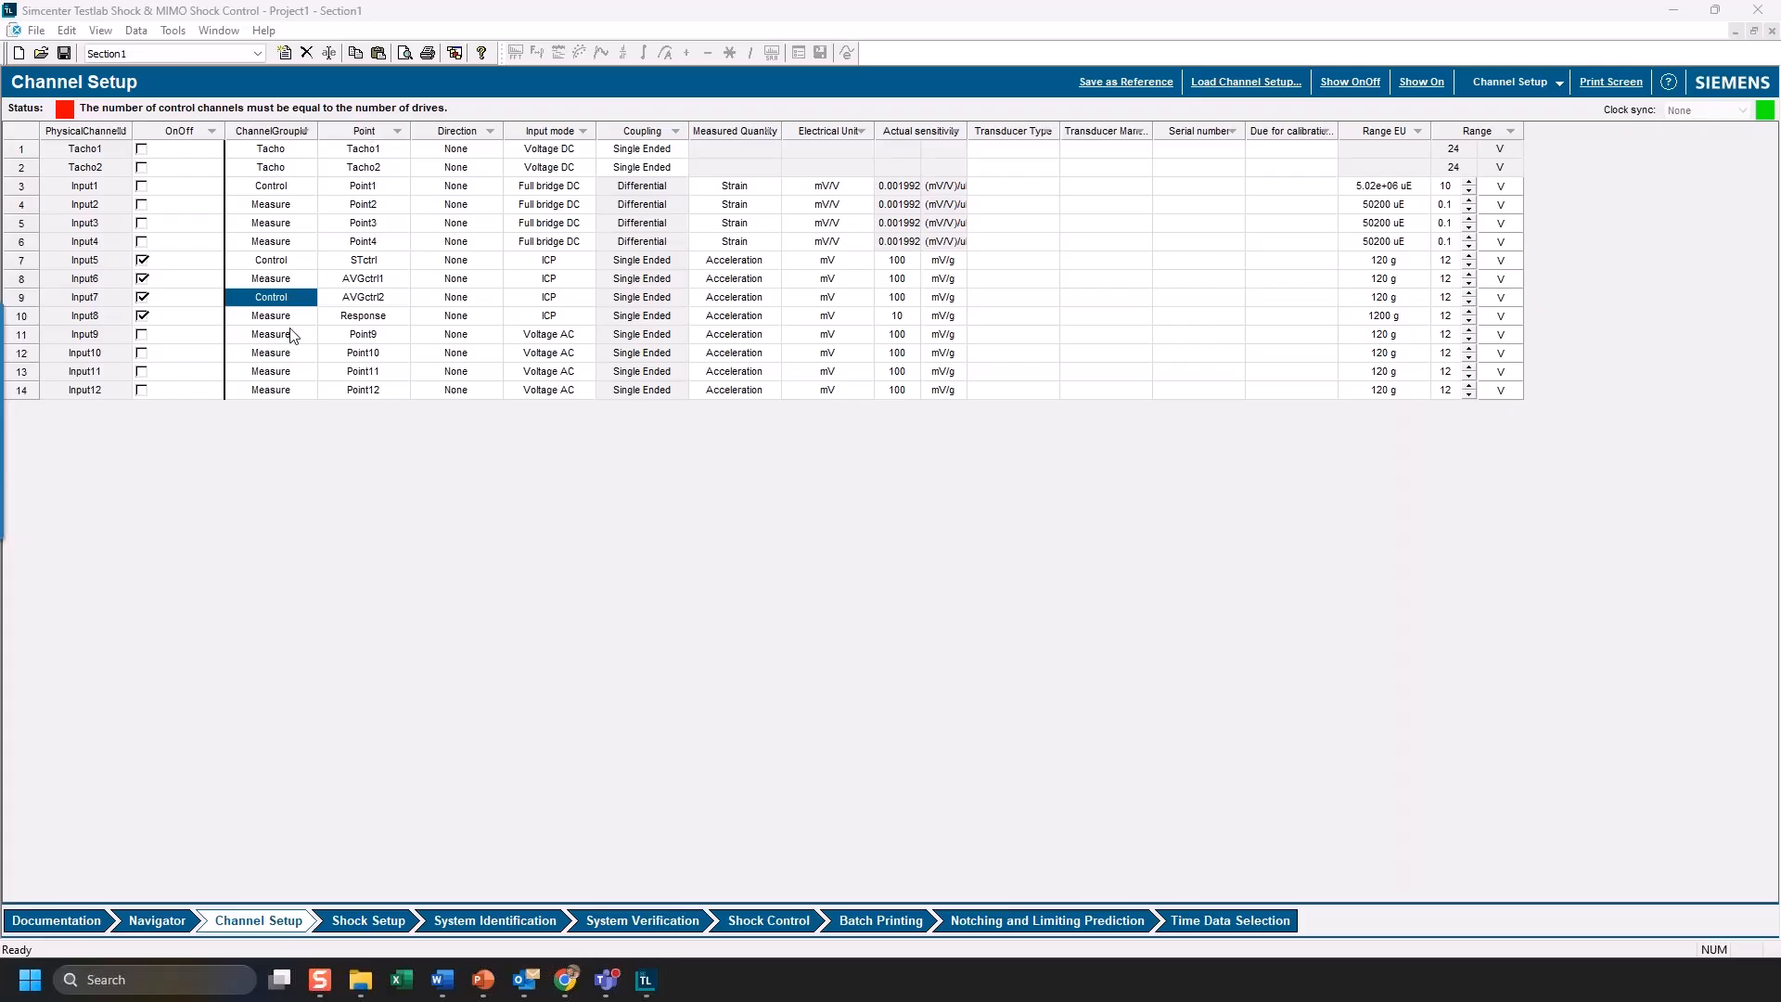
# - Set the channel group of Input7 (AVGctrl2) to Measure in the channel setup
pyautogui.click(281, 302)
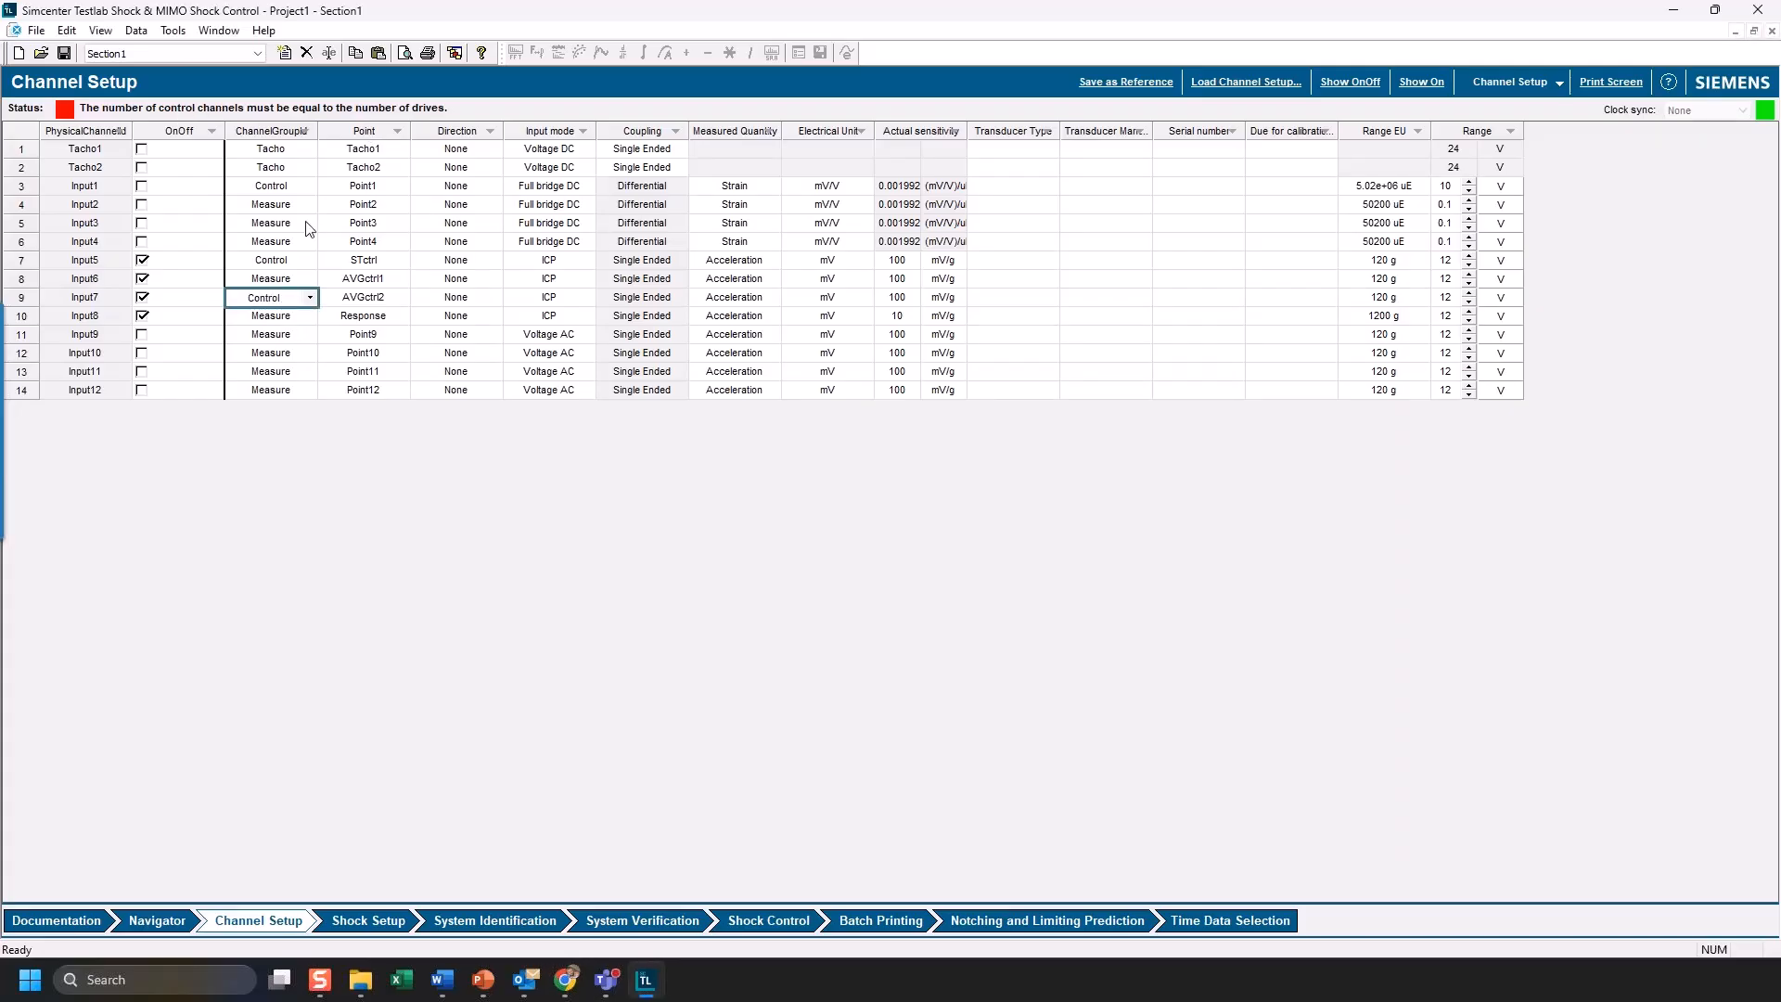
pyautogui.click(310, 298)
pyautogui.click(278, 344)
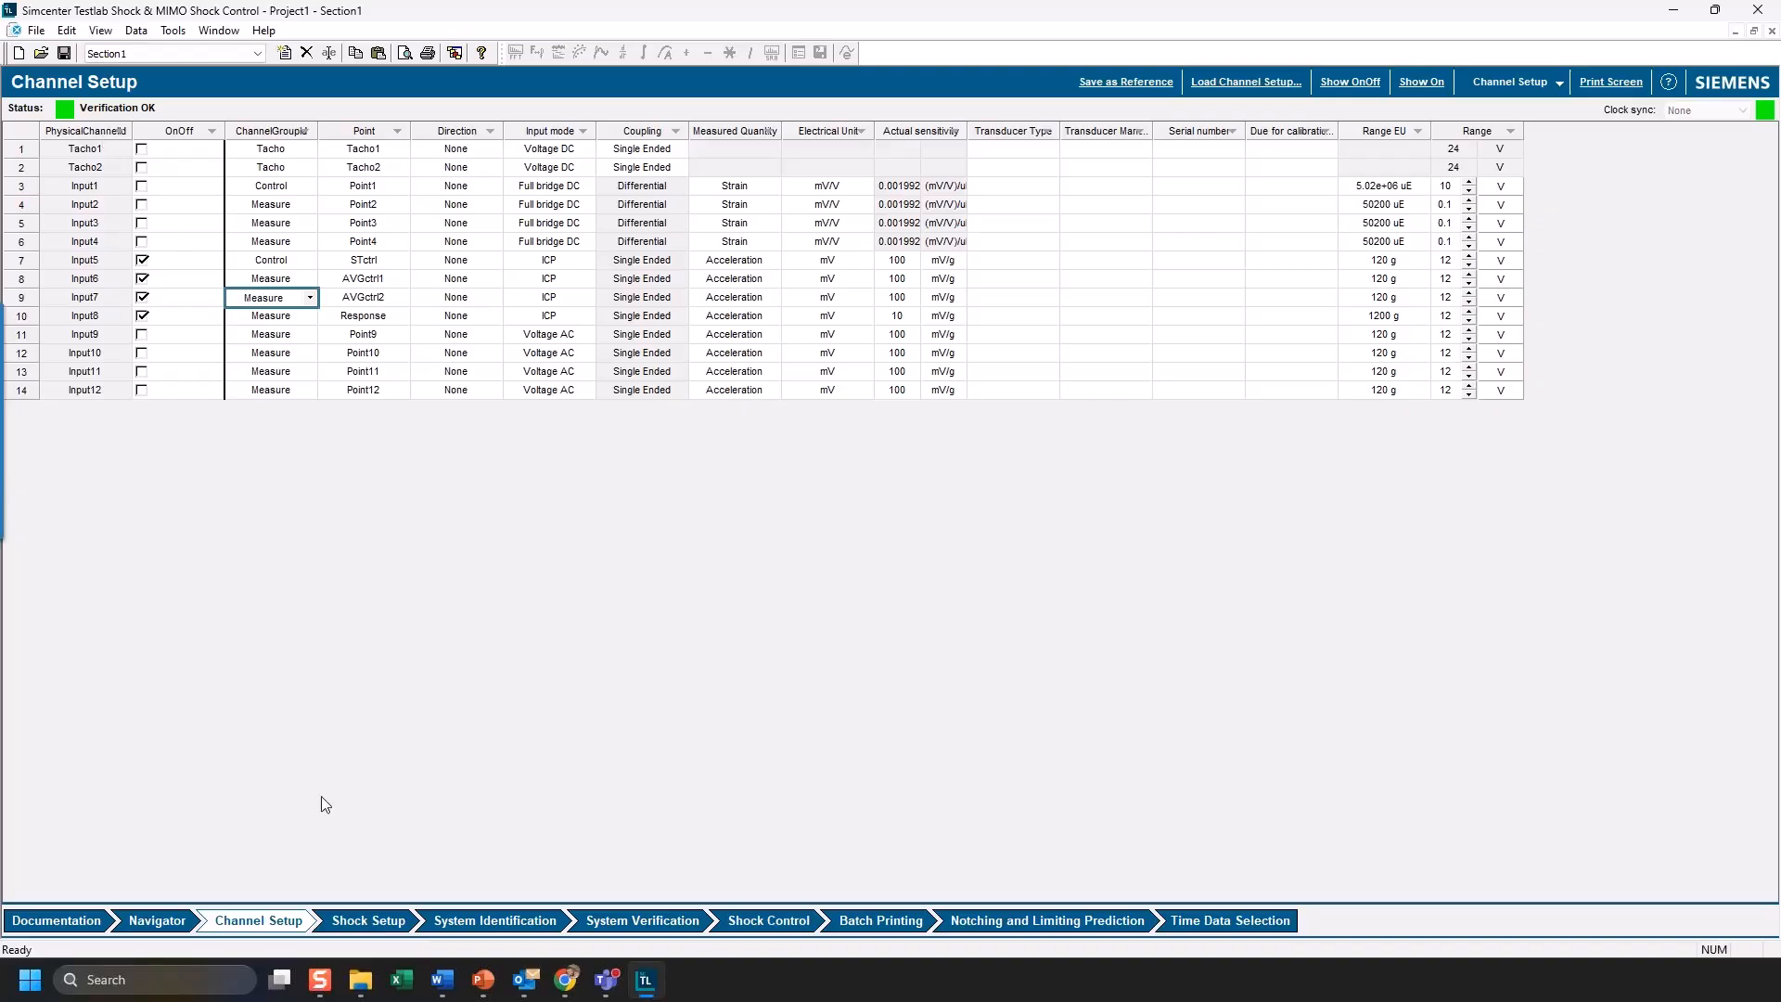
# - Open the Shock Setup worksheet and widen the Enable Peak Upper Abort column to show its full heading
pyautogui.click(381, 920)
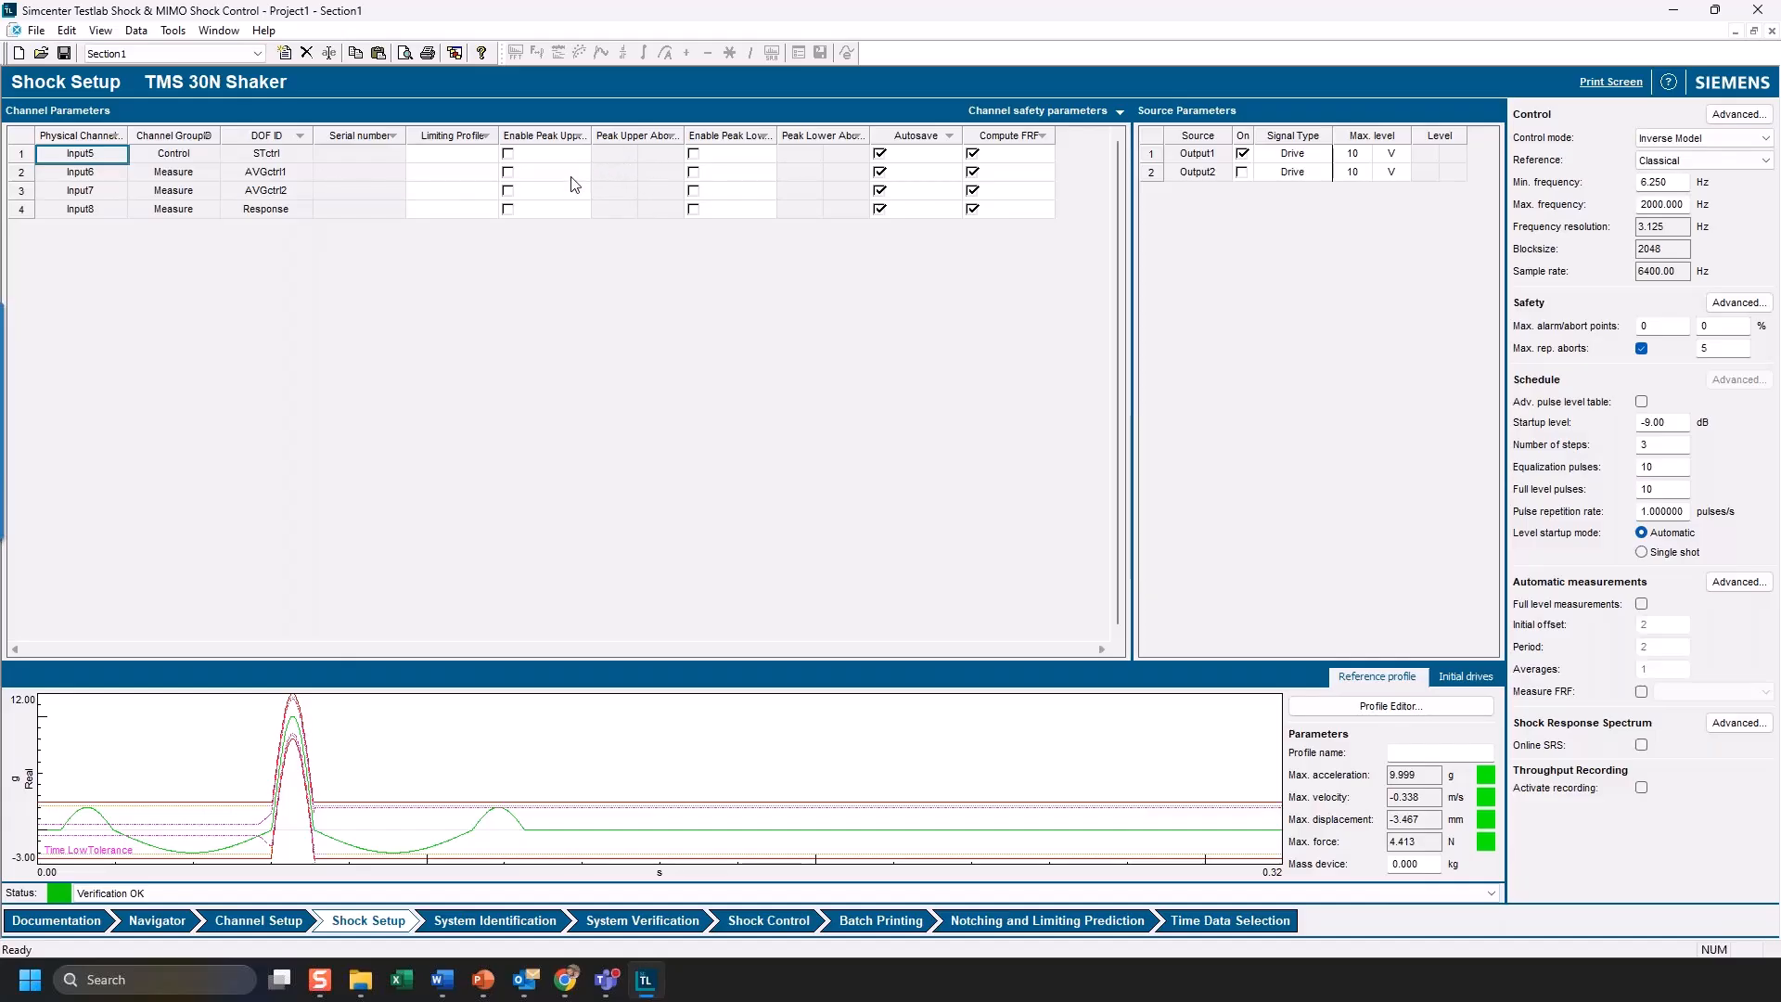
pyautogui.moveTo(592, 136); pyautogui.dragTo(652, 136)
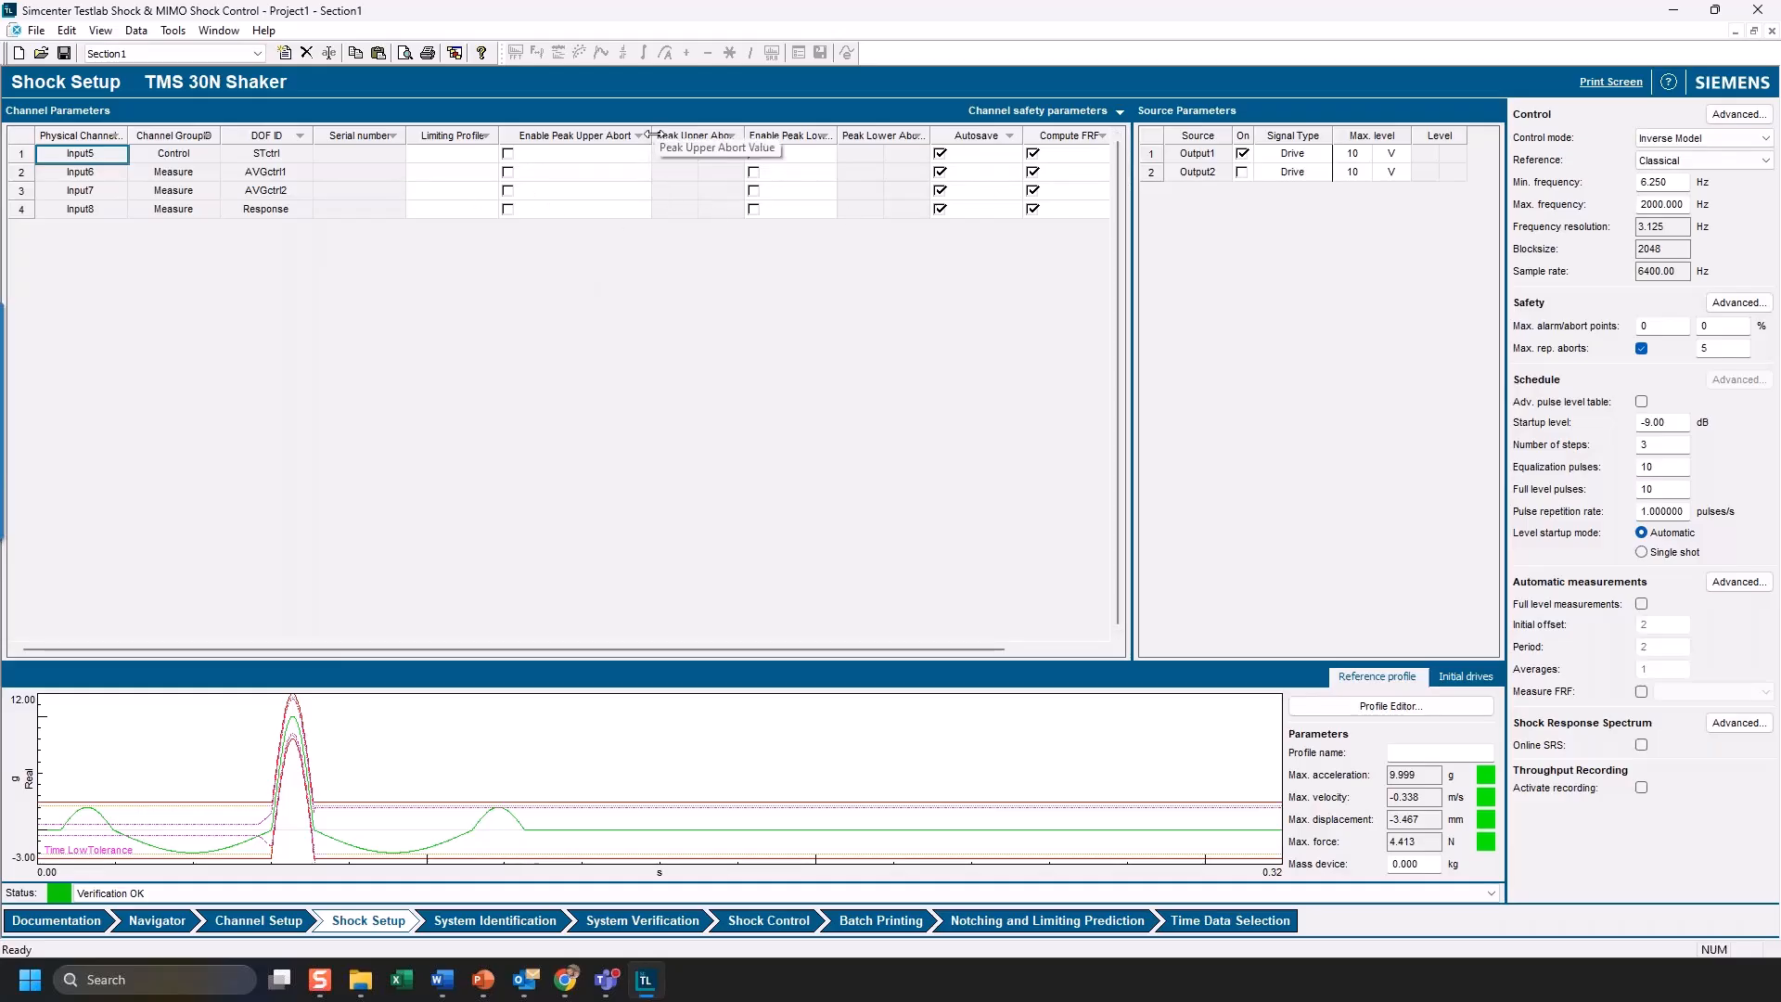
pyautogui.moveTo(651, 136); pyautogui.dragTo(618, 136)
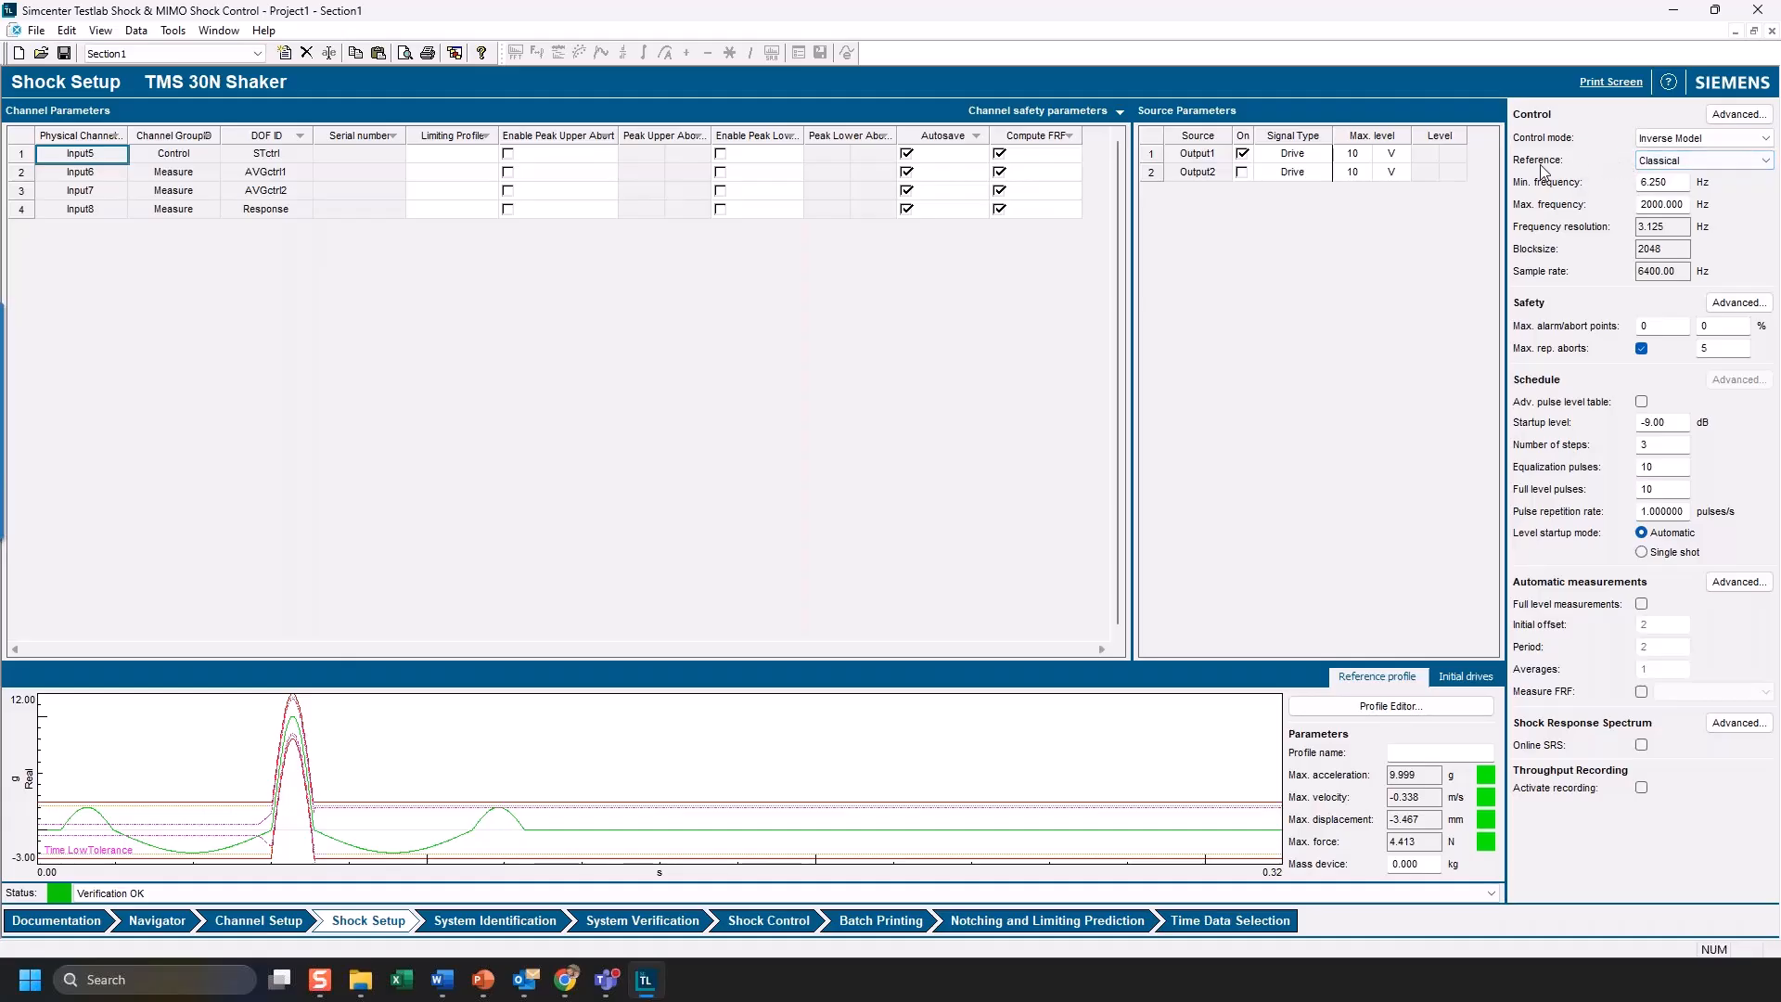
# - Set the shock reference type to SRS and display the Reference SRS parameters
pyautogui.click(1710, 161)
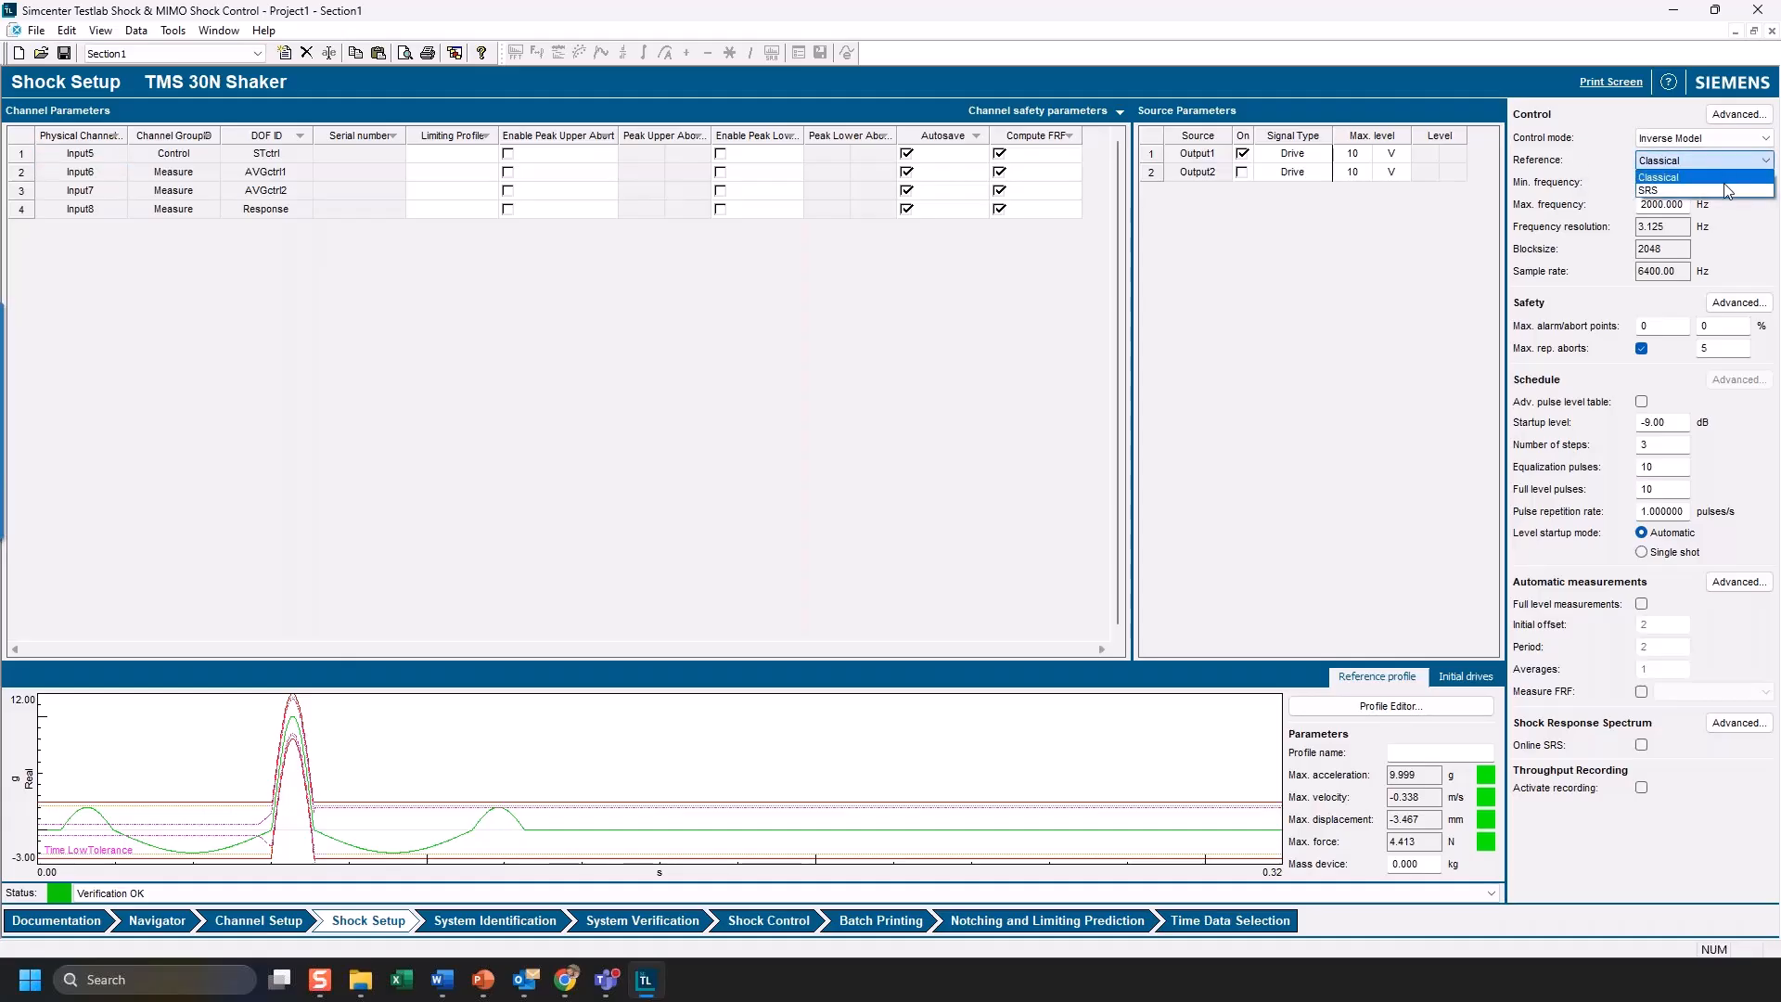
pyautogui.click(1724, 191)
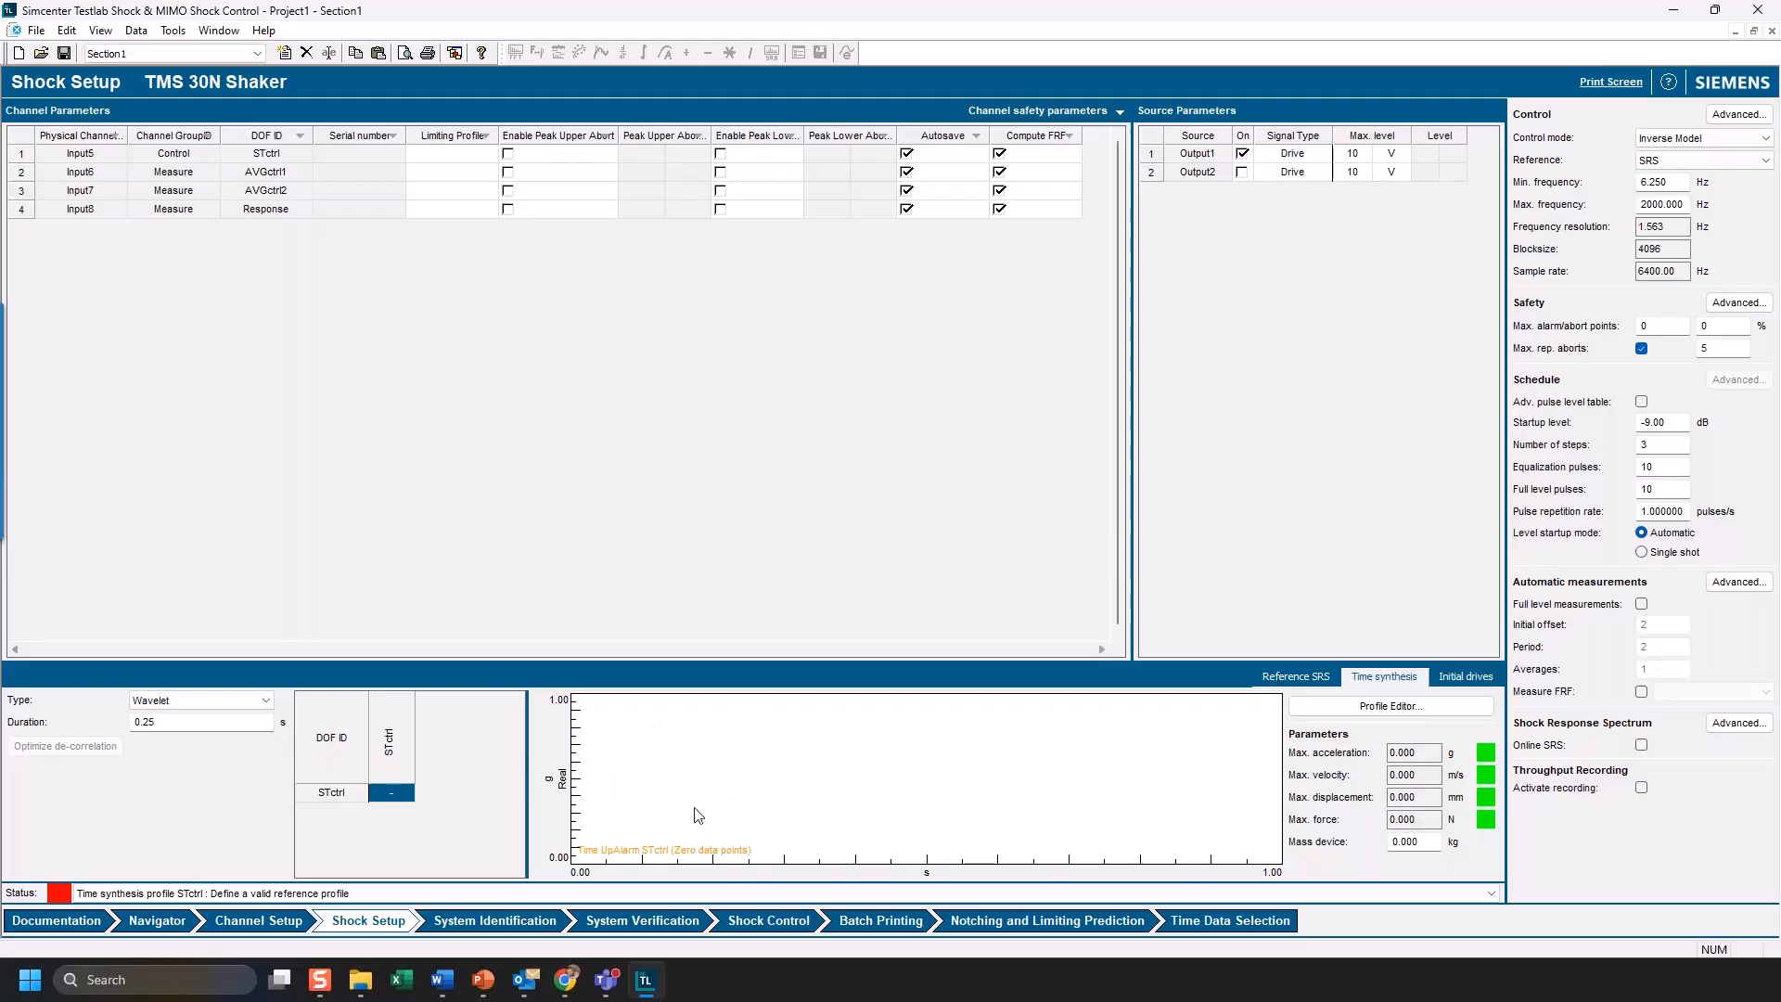
pyautogui.click(1291, 677)
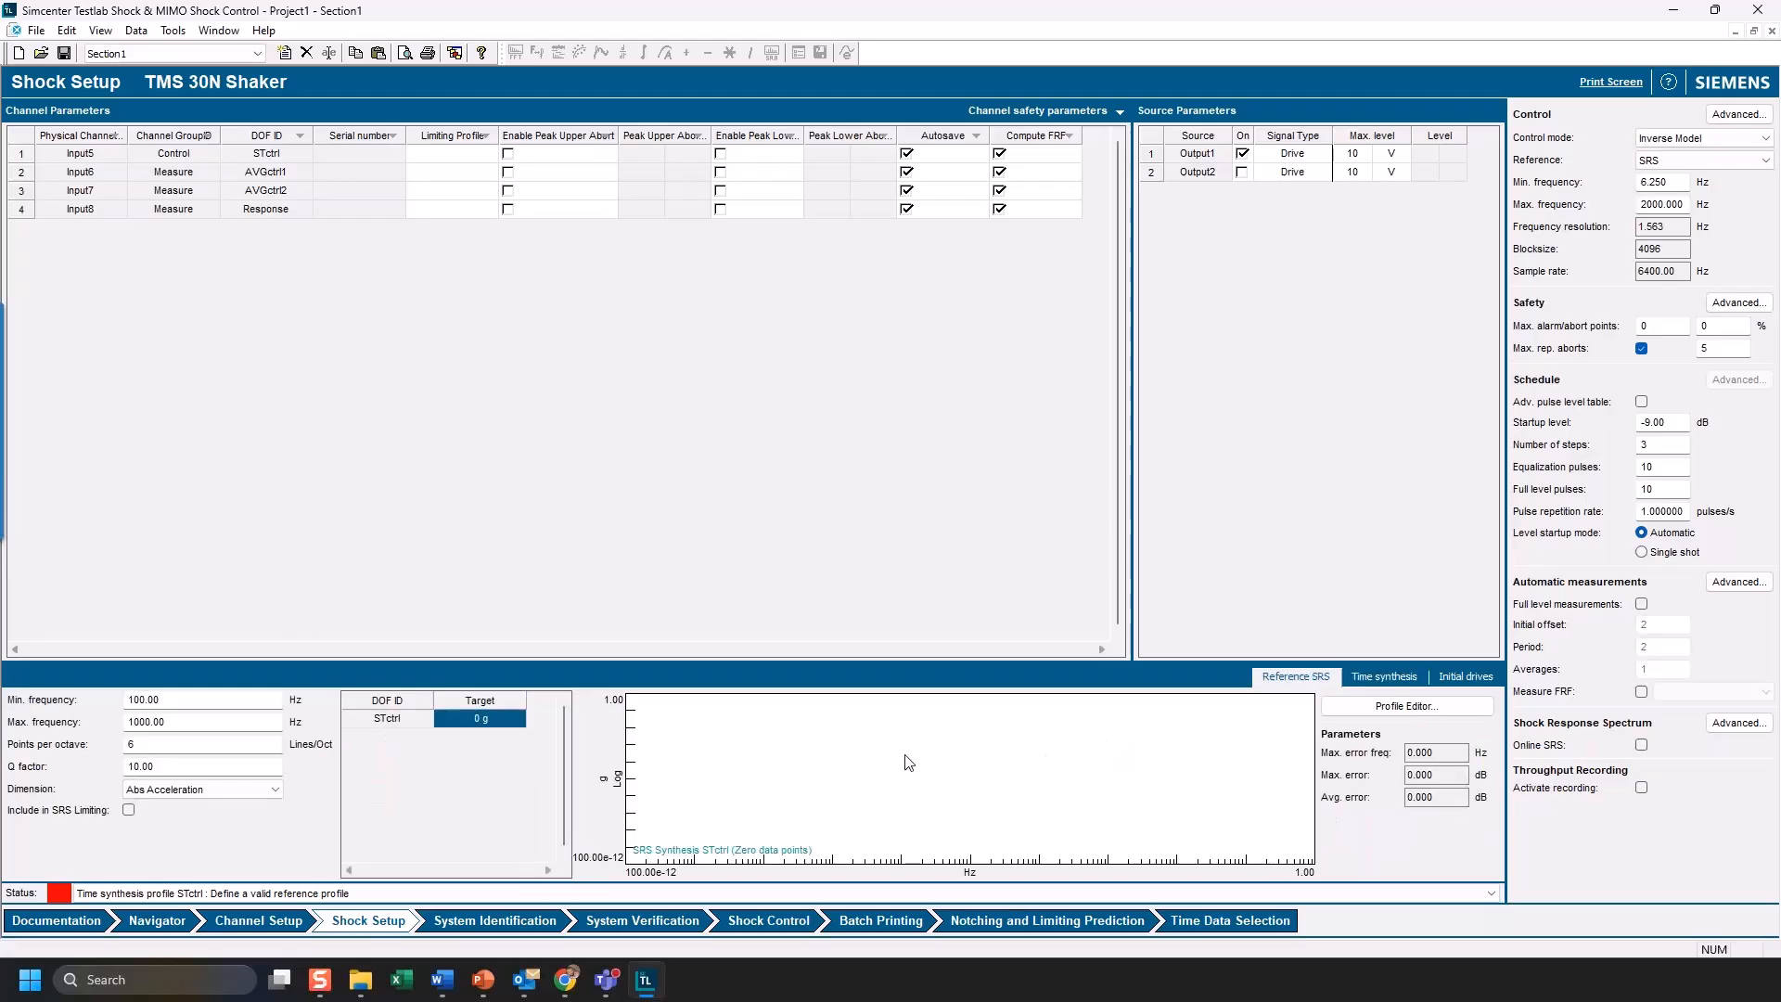
# - Set the shock control mode to Iterative
pyautogui.click(1689, 138)
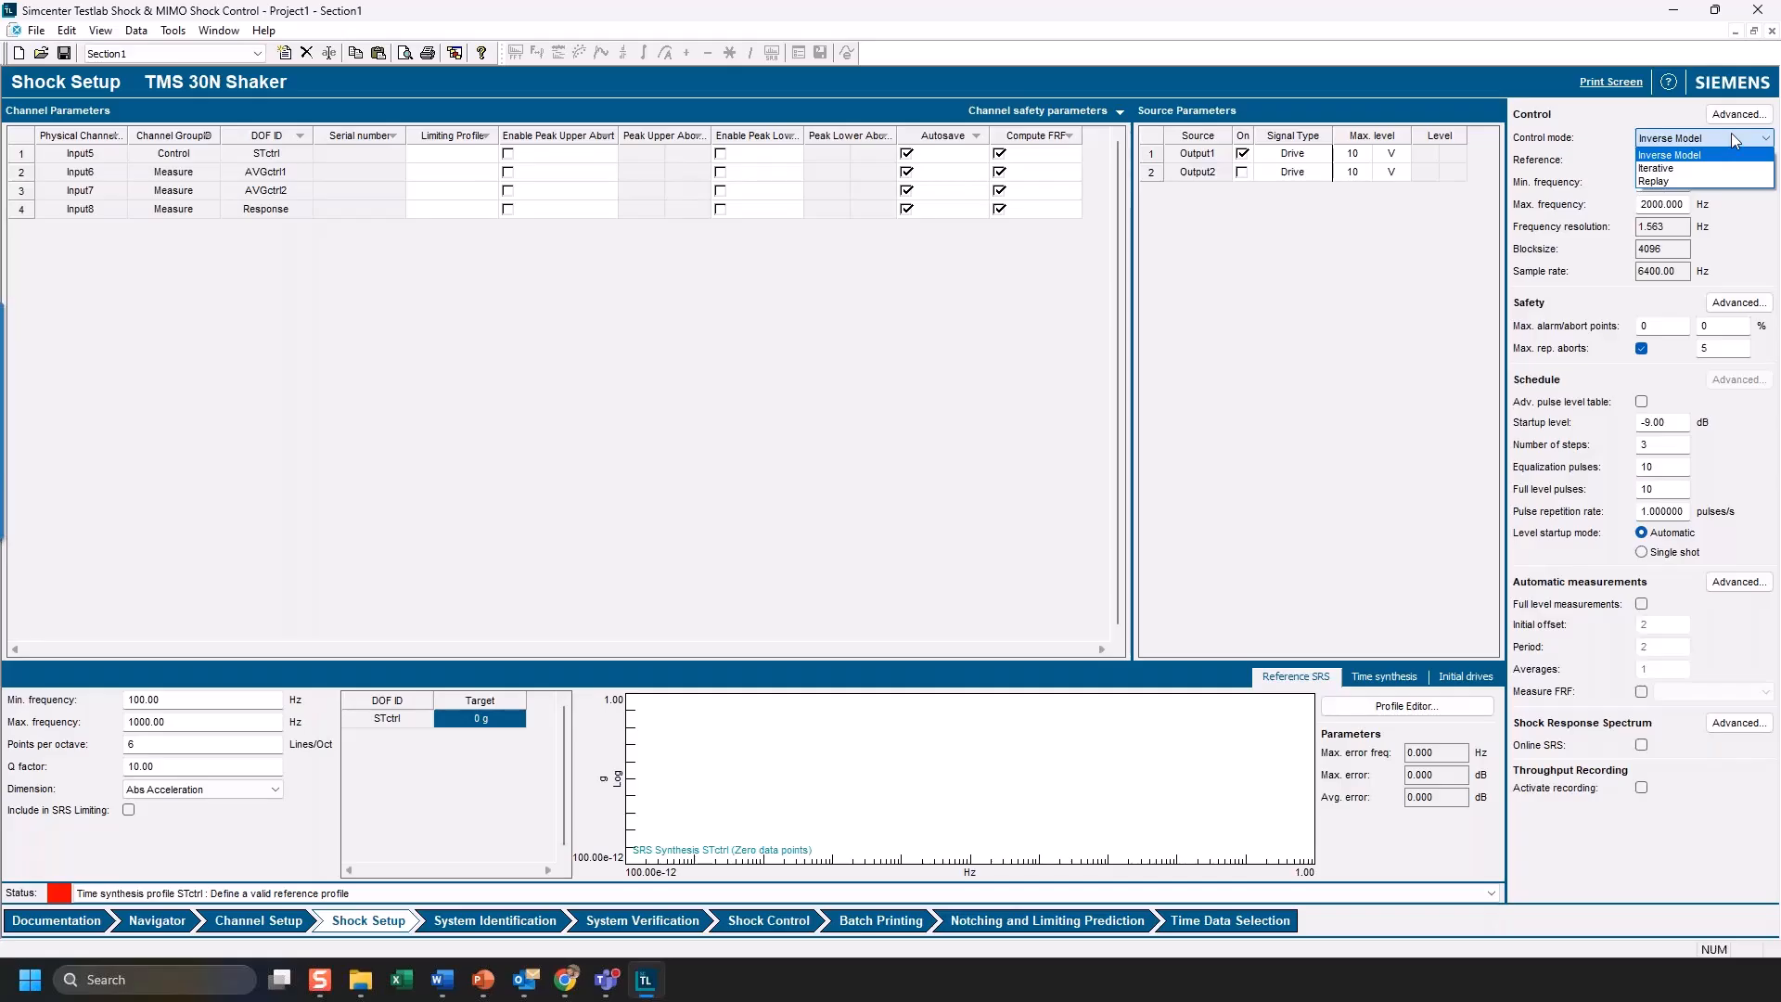
pyautogui.click(1686, 169)
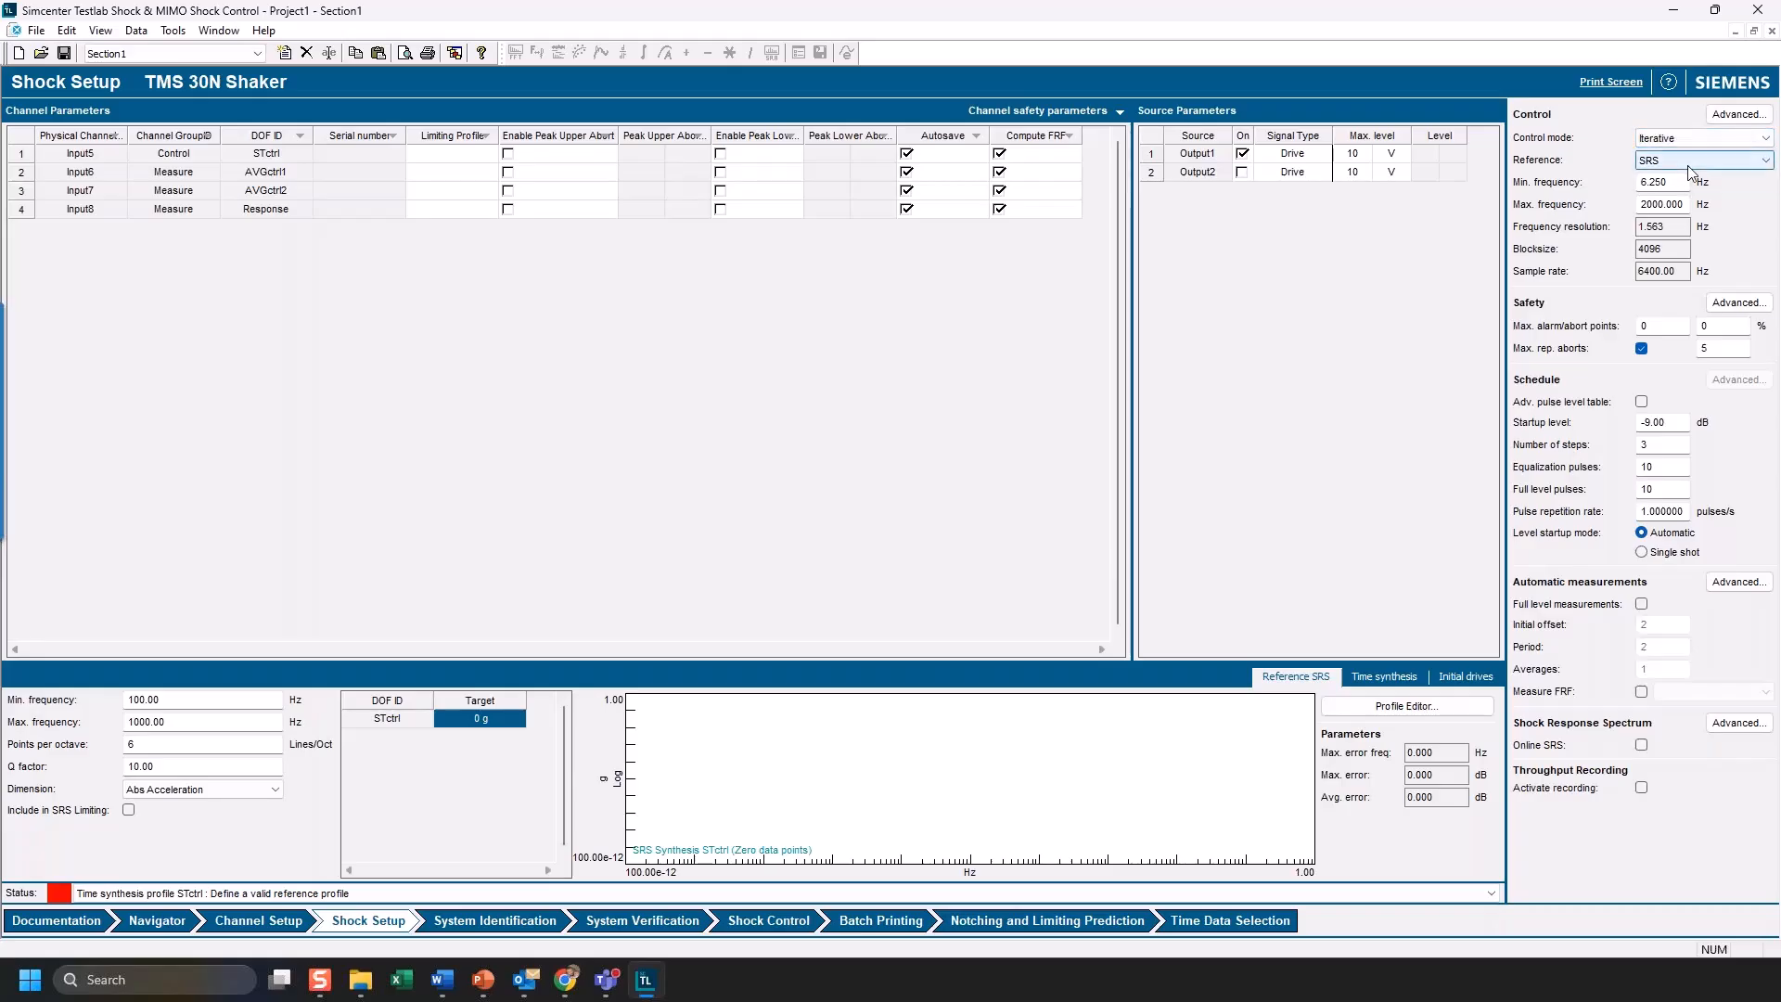
pyautogui.click(1695, 139)
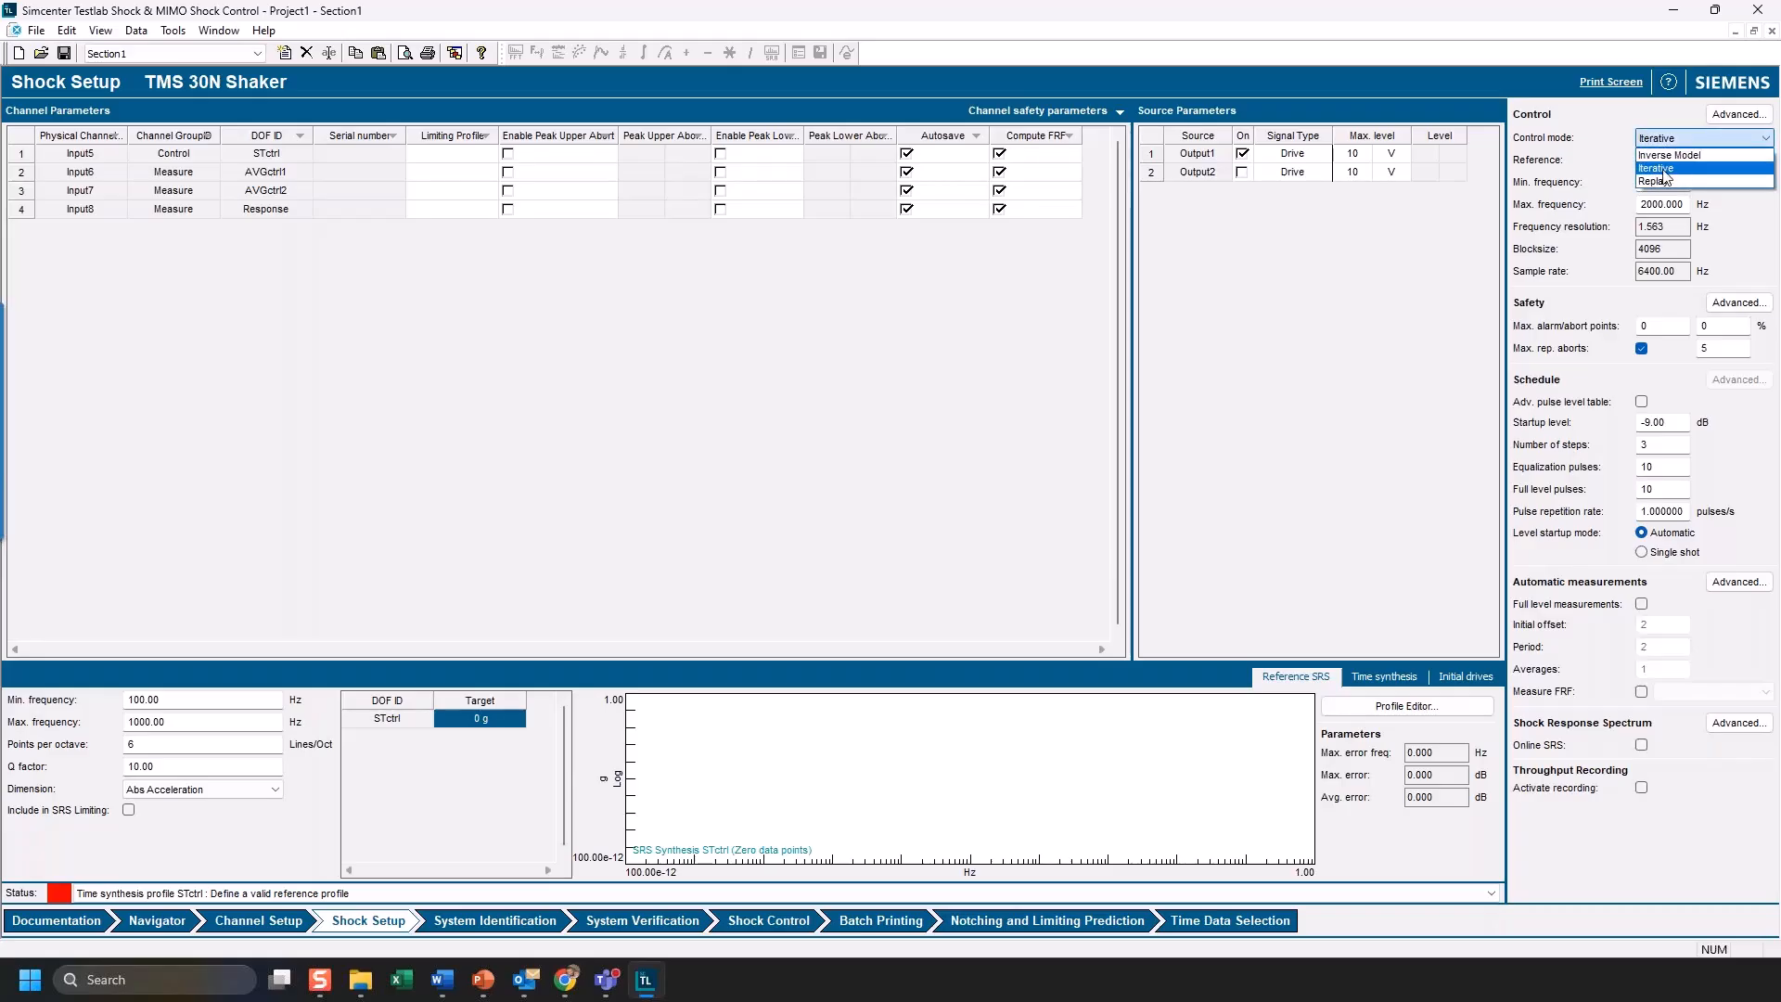
pyautogui.click(1606, 137)
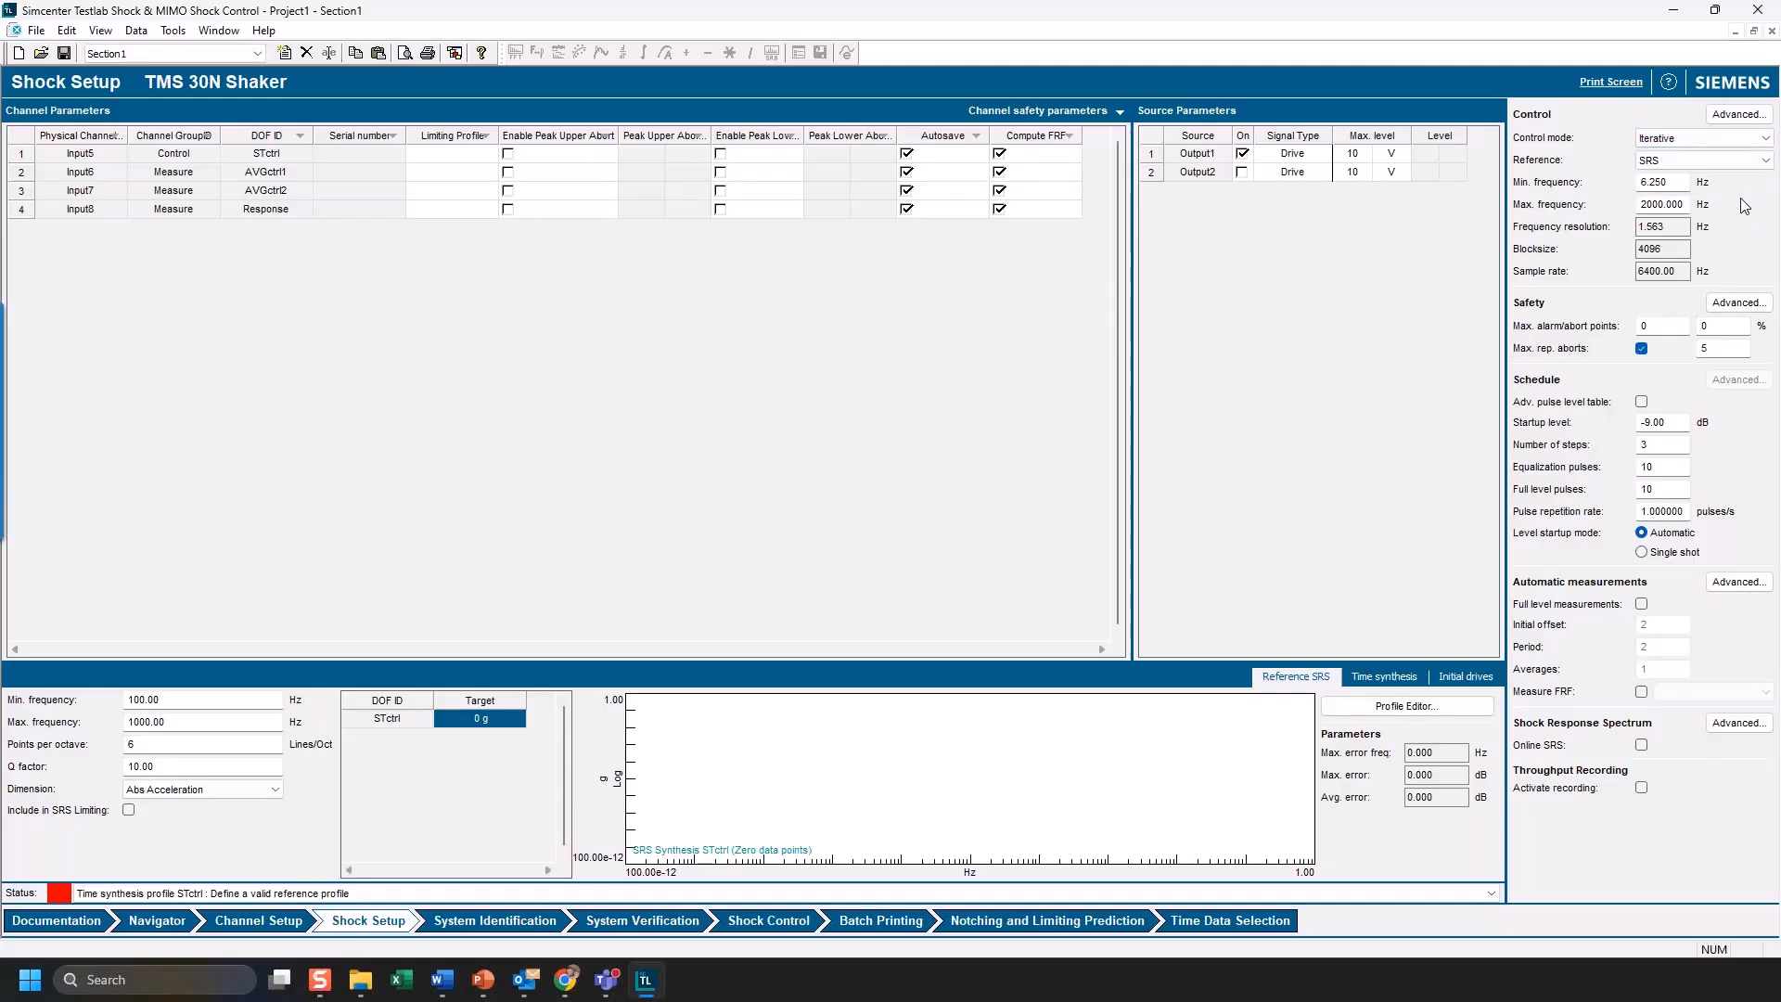
# - Set the control minimum frequency to 10 Hz and the maximum frequency to 2500 Hz
pyautogui.doubleClick(1677, 183)
pyautogui.write('10')
pyautogui.doubleClick(1668, 206)
pyautogui.write('2500')
pyautogui.press('Return')
# - Examine the averages and last equalization level in the advanced control settings, and the available control modes
pyautogui.click(1737, 115)
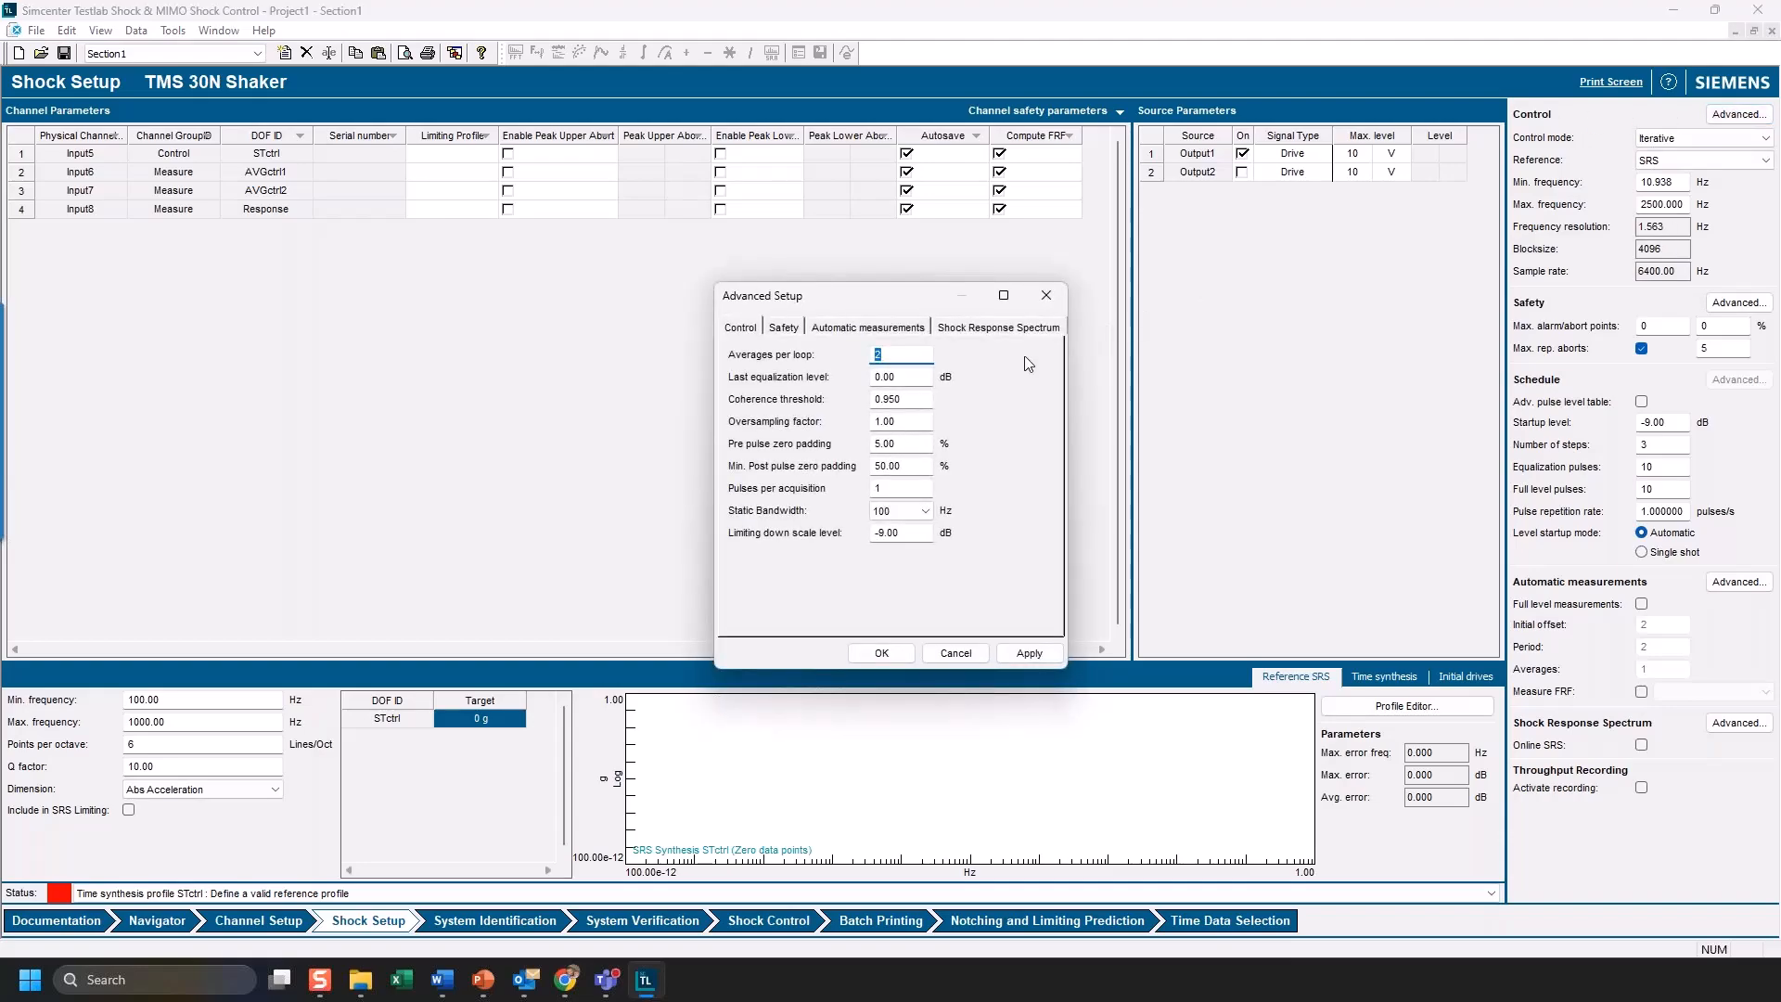
pyautogui.click(910, 356)
pyautogui.click(913, 379)
pyautogui.click(1701, 139)
pyautogui.click(956, 654)
pyautogui.click(1703, 138)
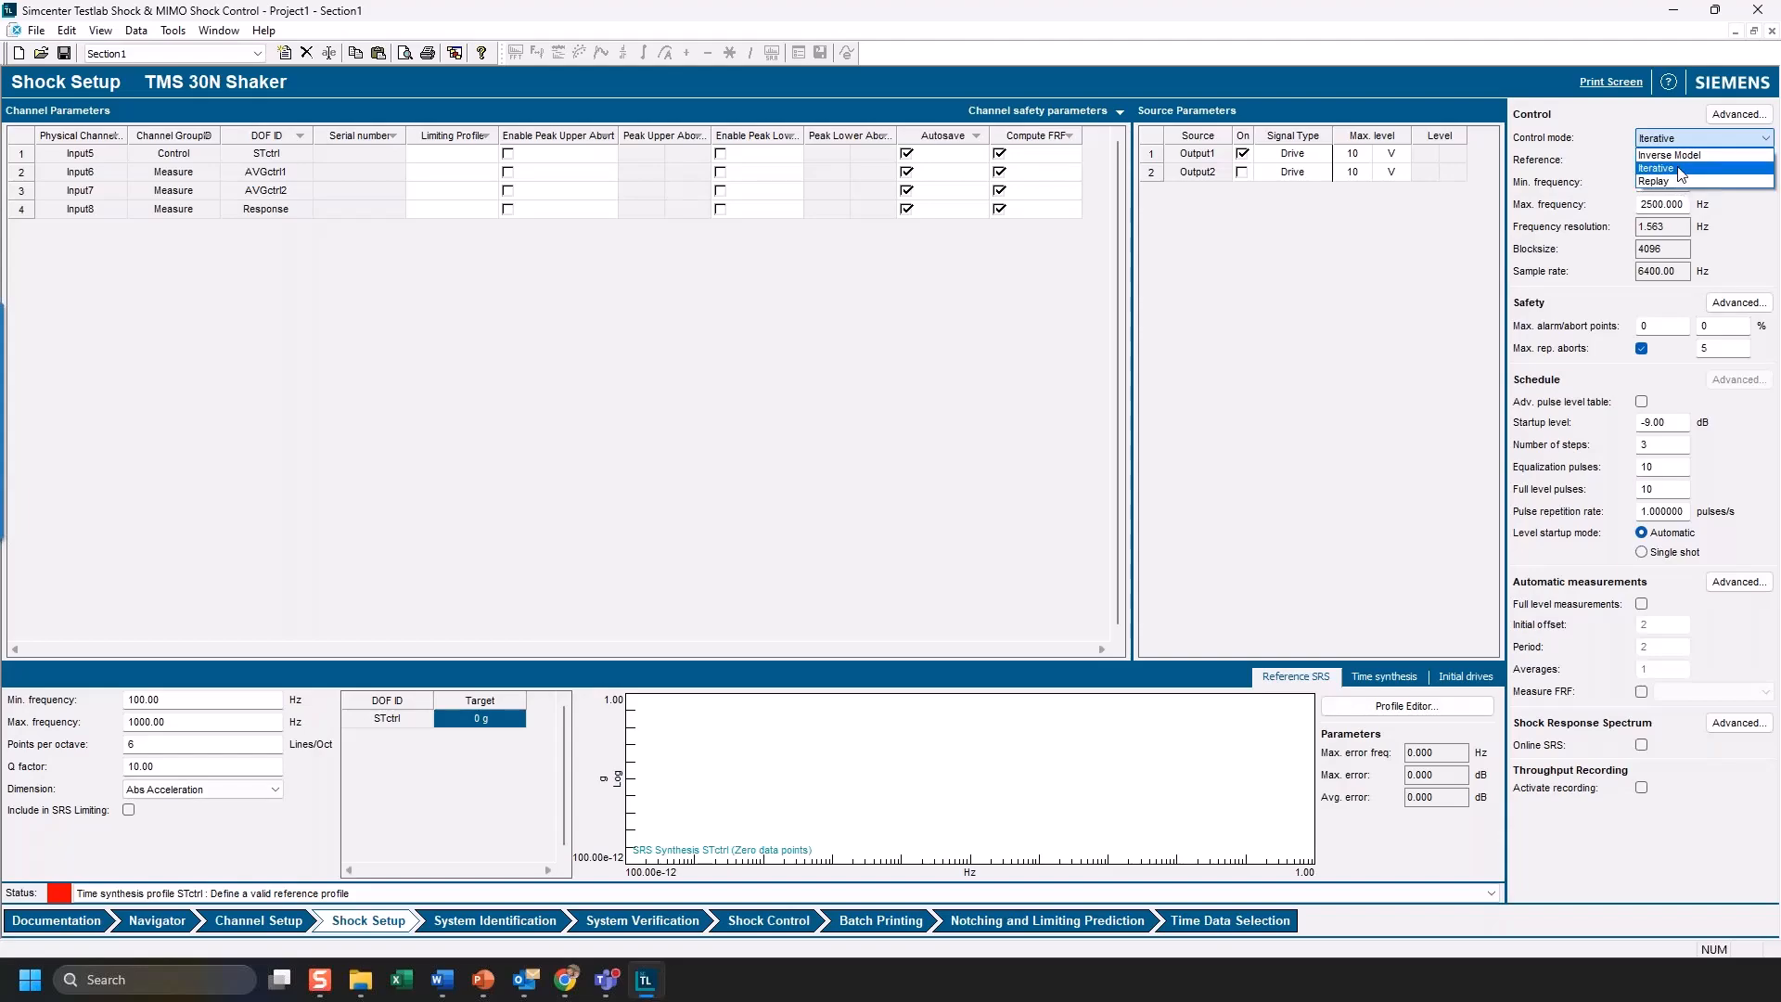
pyautogui.click(1477, 256)
# - Set the oversampling factor to 10 in the advanced control settings and accept the change
pyautogui.click(1738, 302)
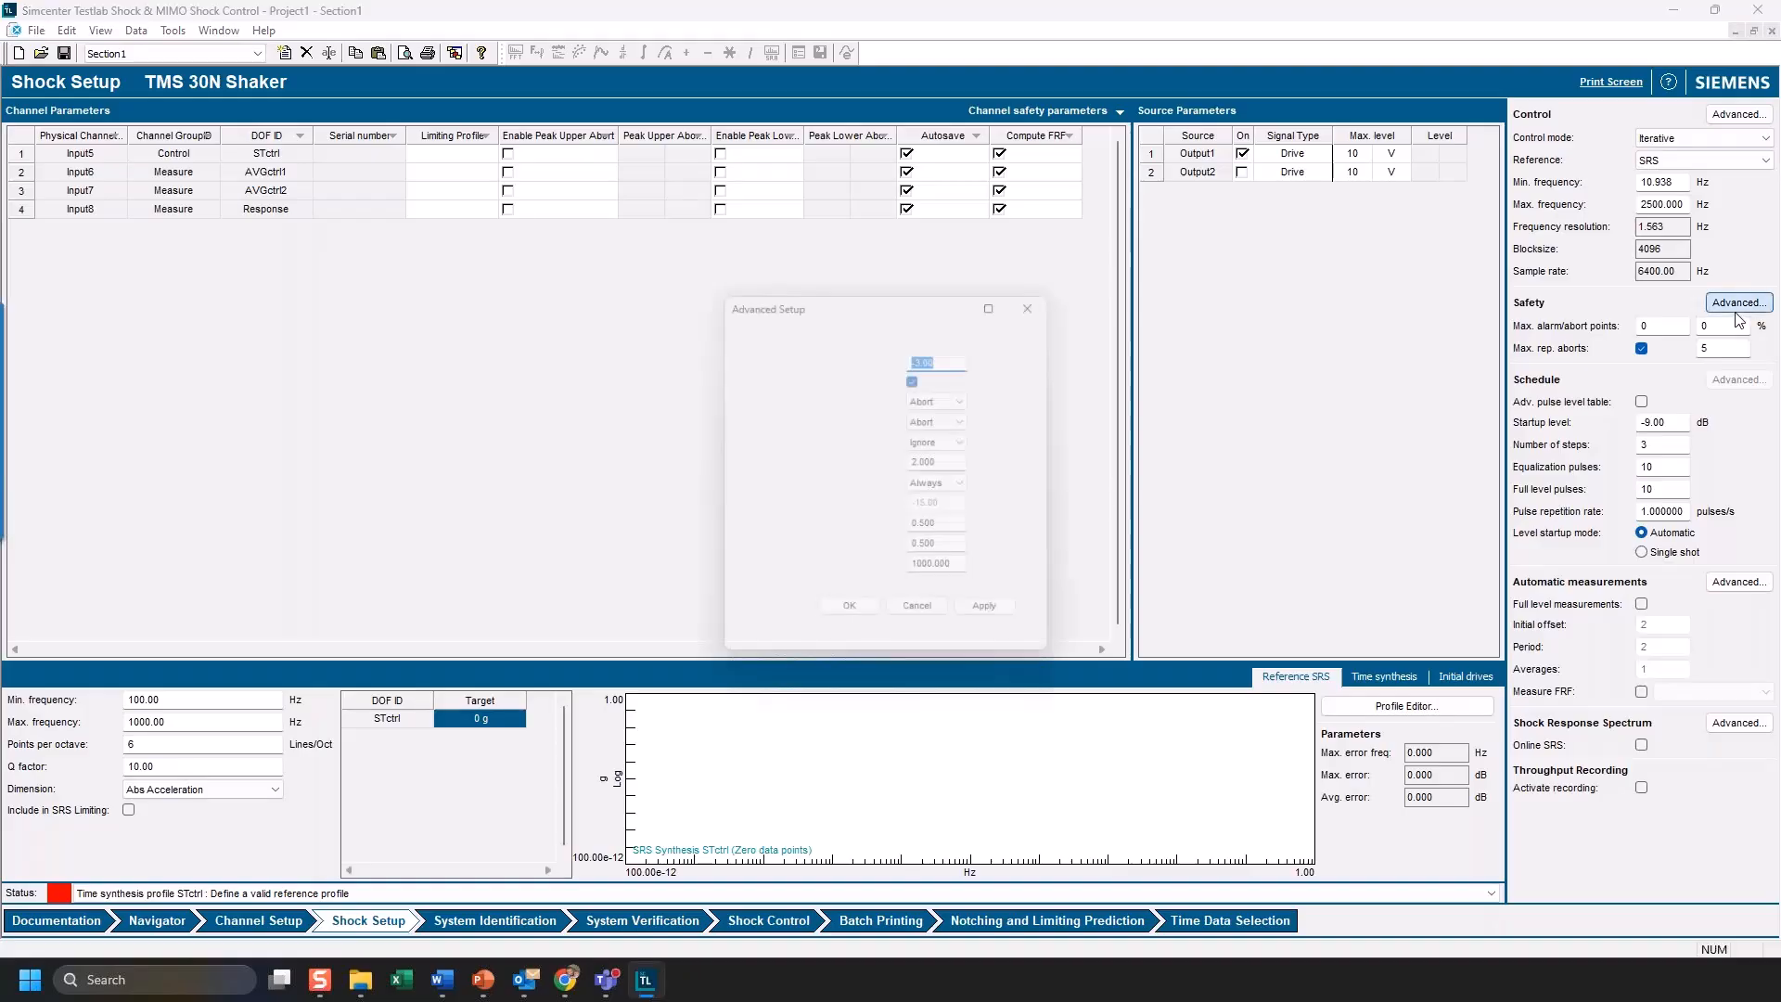
pyautogui.click(739, 329)
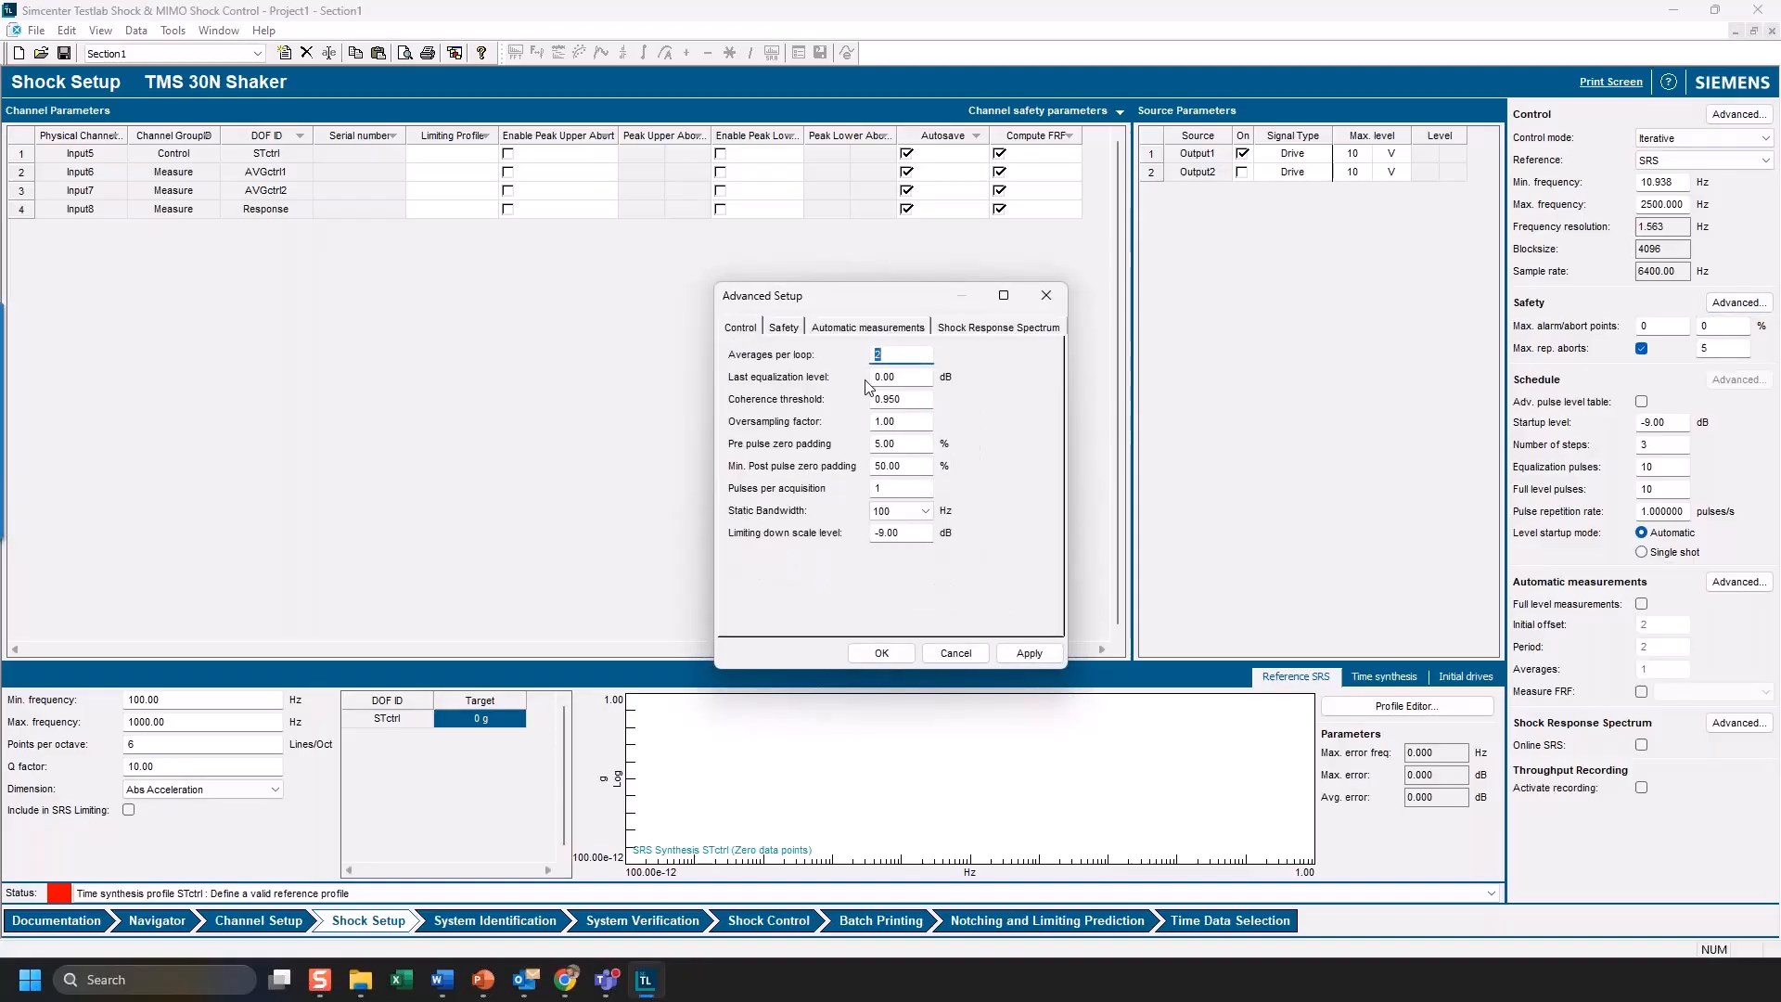
pyautogui.click(909, 378)
pyautogui.click(919, 402)
pyautogui.click(917, 425)
pyautogui.doubleClick(914, 423)
pyautogui.write('10')
pyautogui.click(901, 443)
pyautogui.click(1029, 653)
pyautogui.click(895, 491)
pyautogui.click(882, 653)
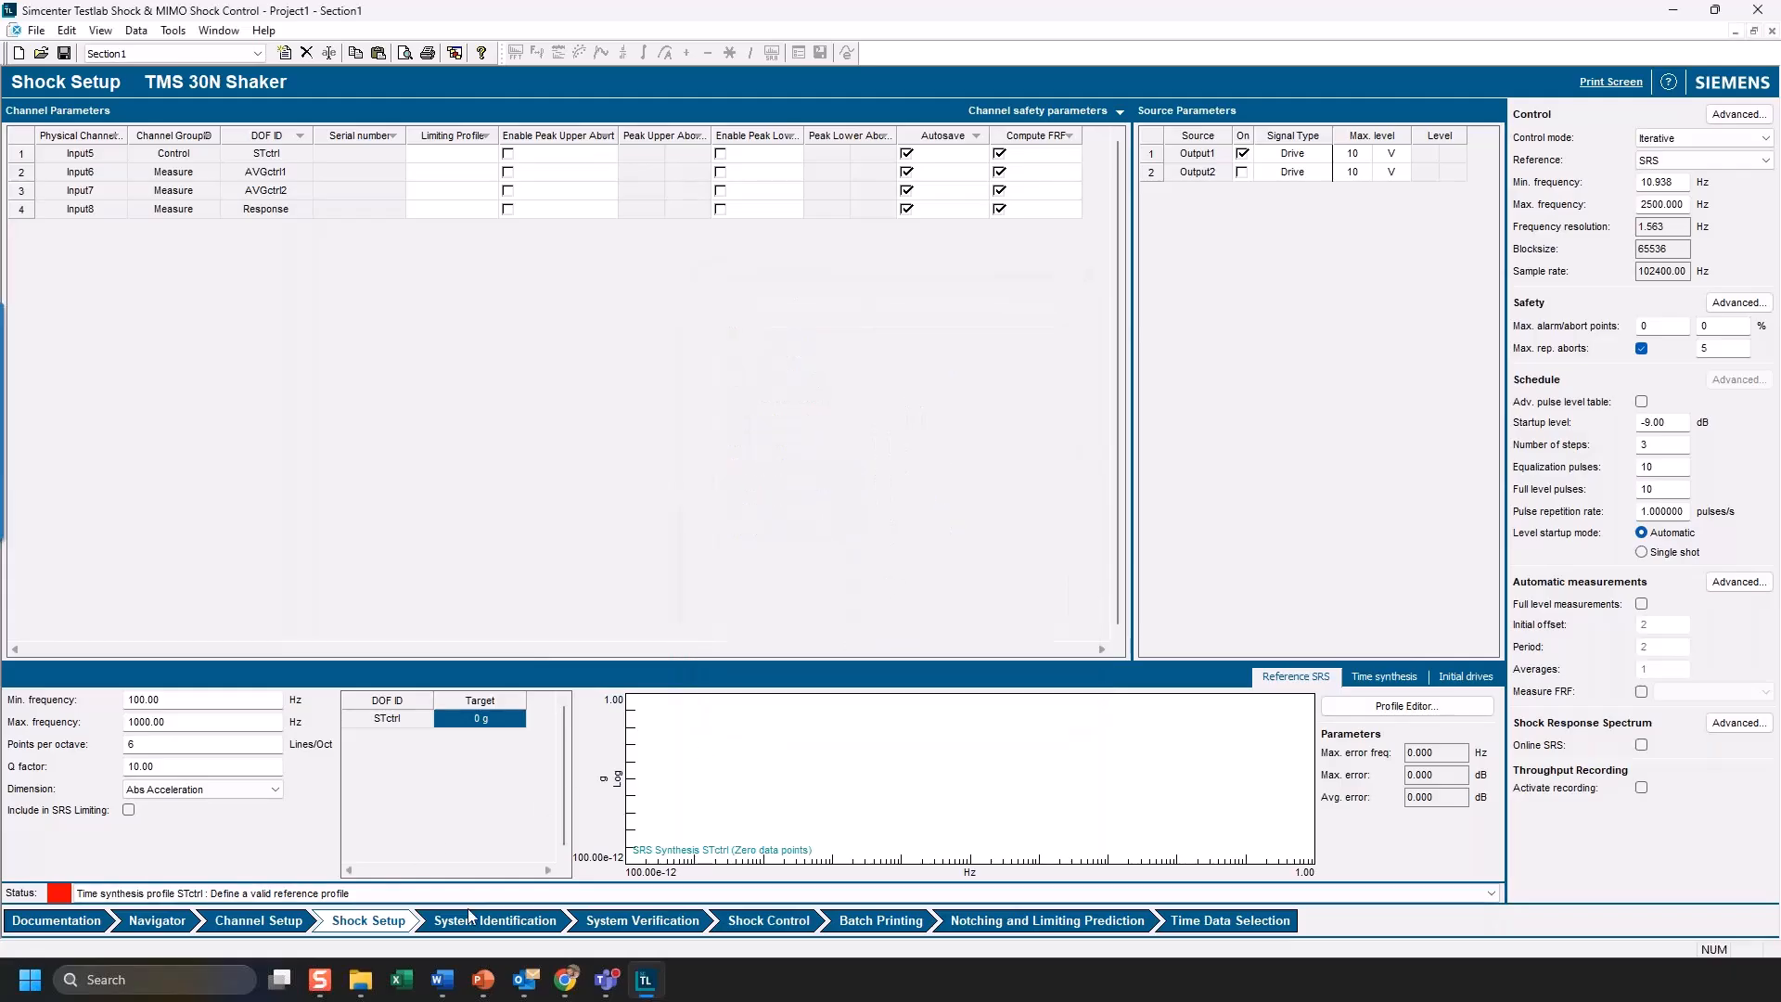
# - Check the channel group options available for Input10 in the channel setup
pyautogui.click(258, 920)
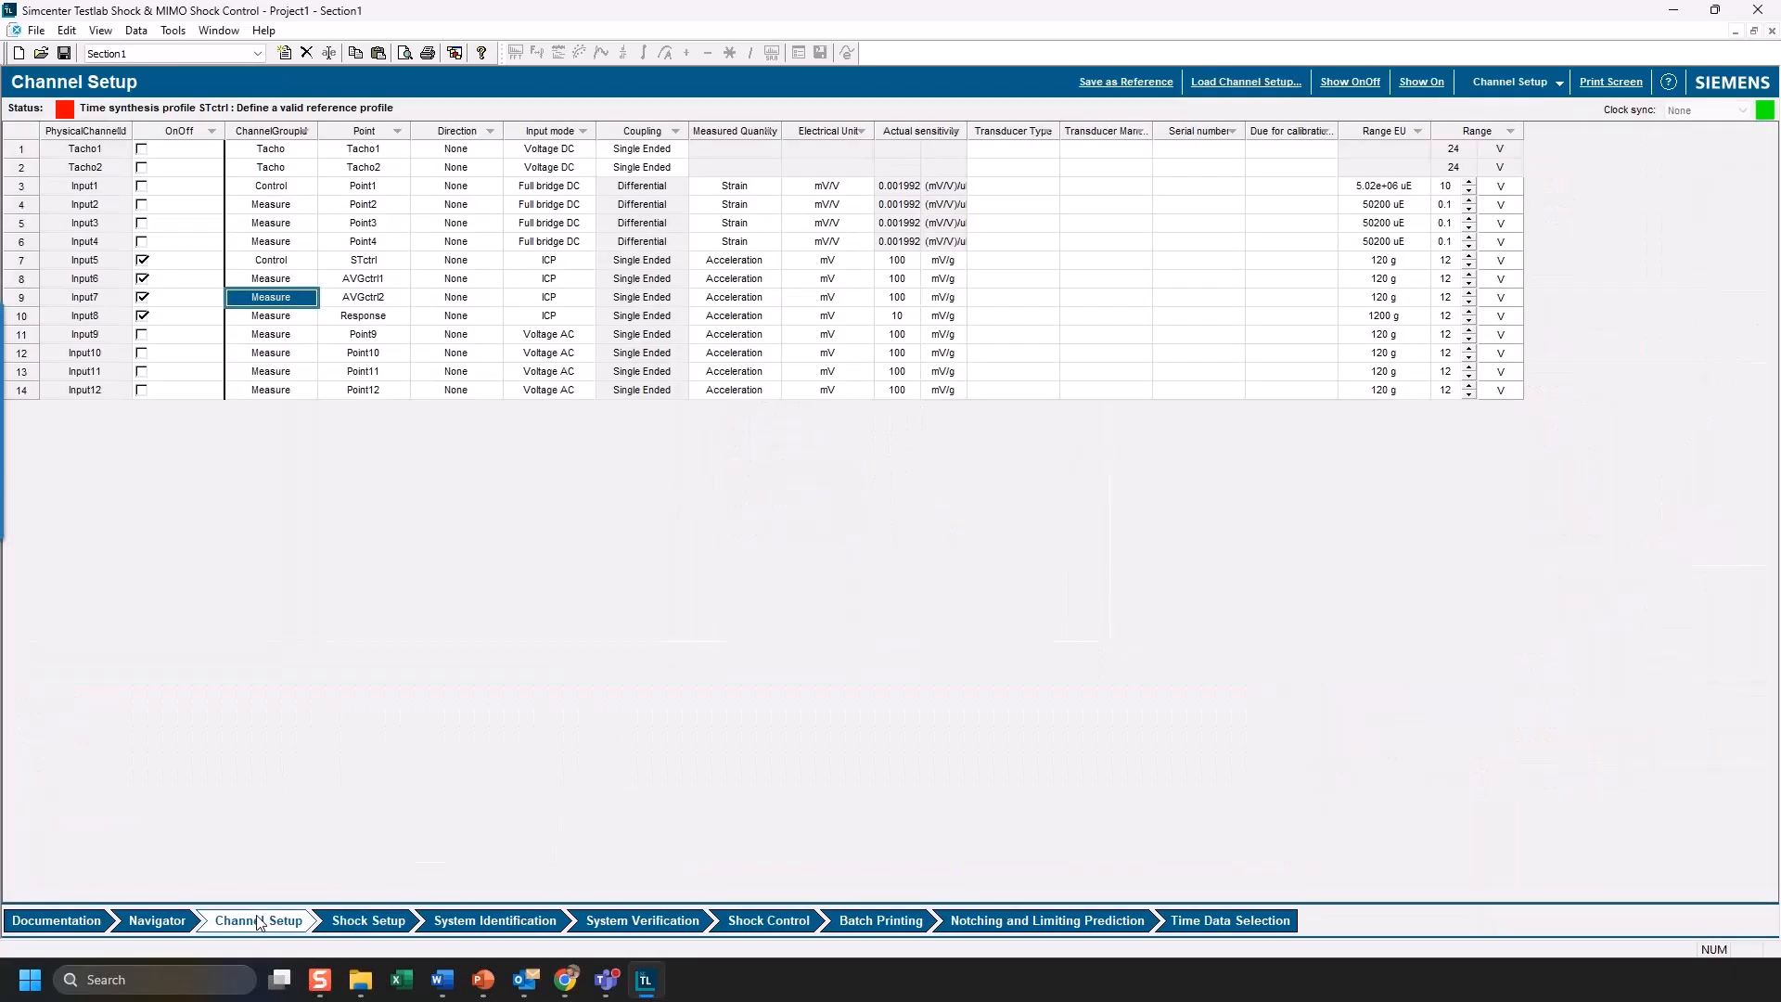
pyautogui.click(291, 359)
pyautogui.click(311, 354)
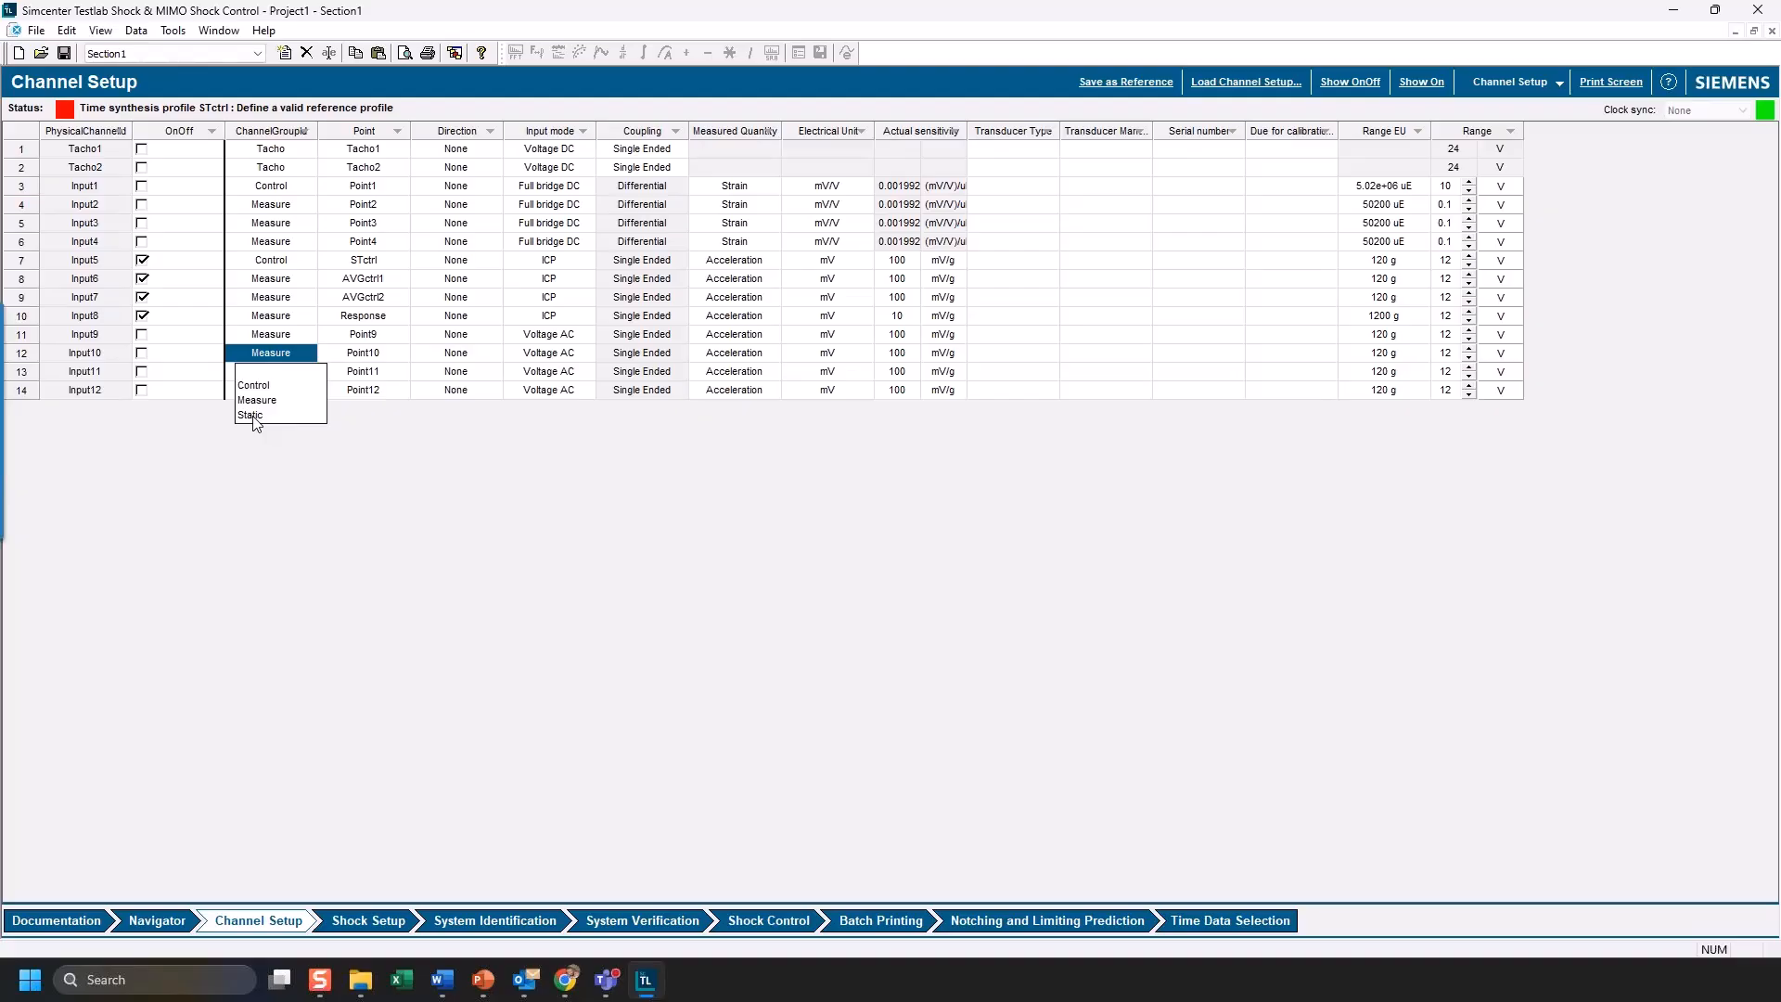
pyautogui.click(312, 355)
pyautogui.click(312, 354)
pyautogui.click(293, 373)
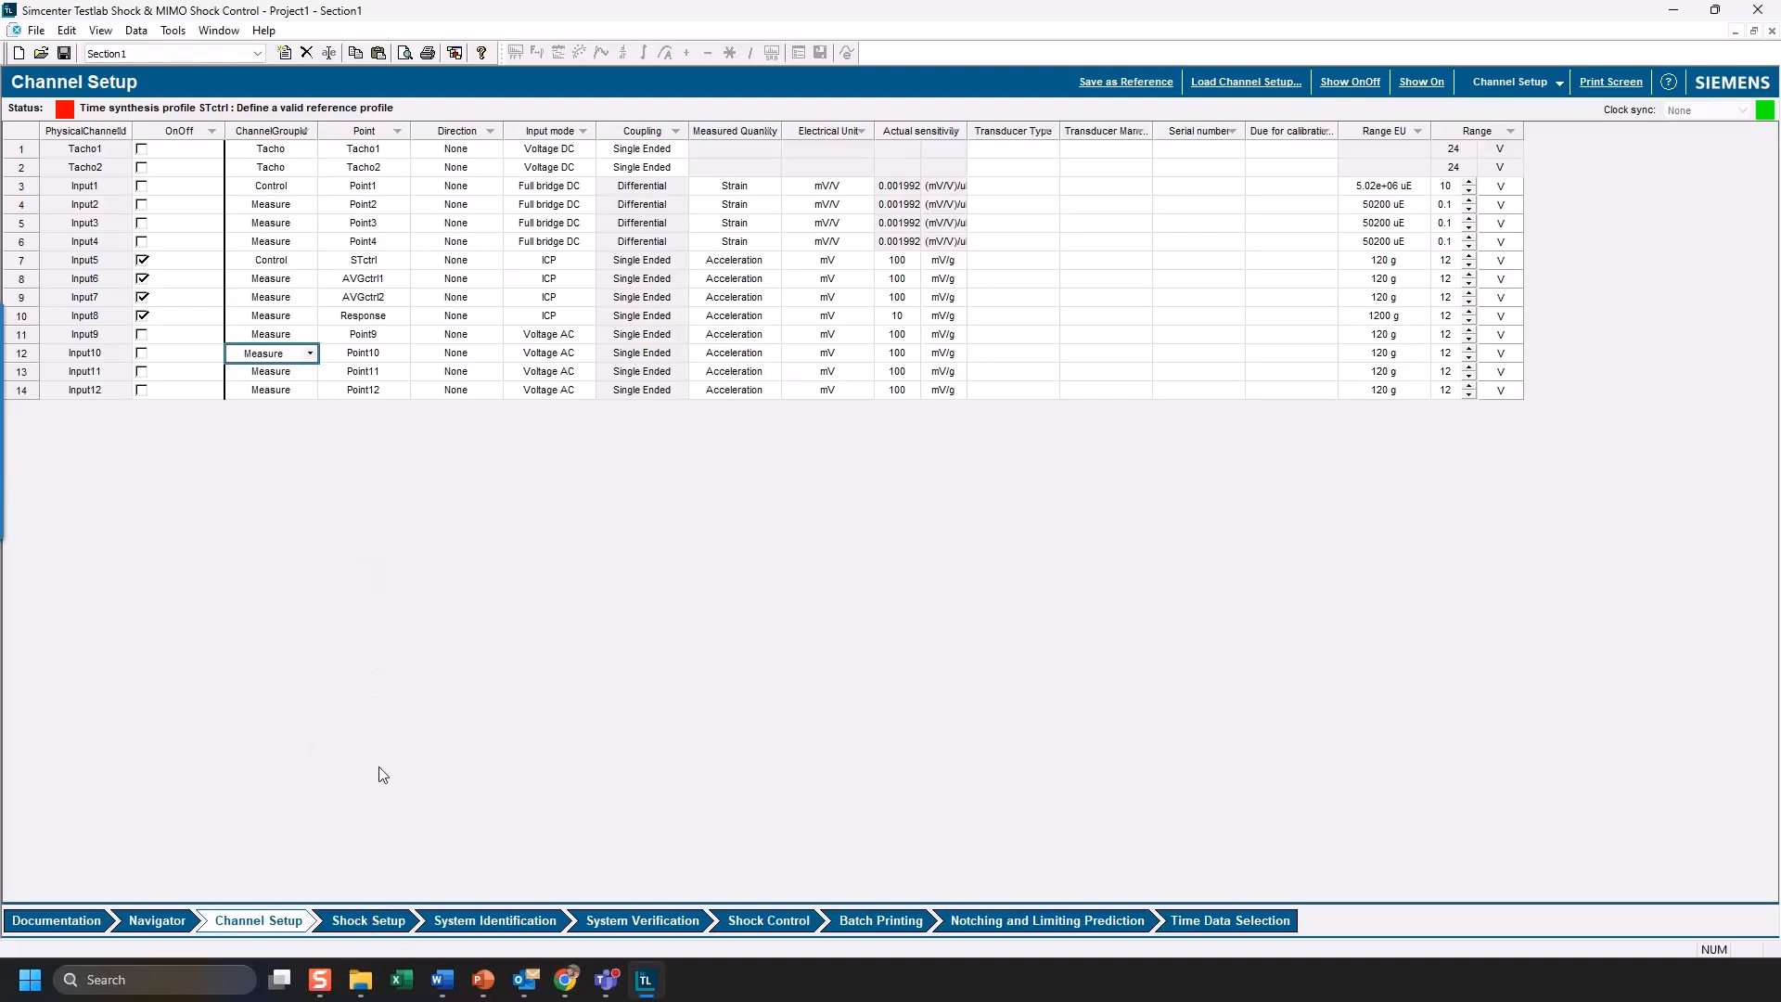
# - Review the static bandwidth options and set the limiting down scale level to 0 dB in the advanced control settings
pyautogui.click(382, 920)
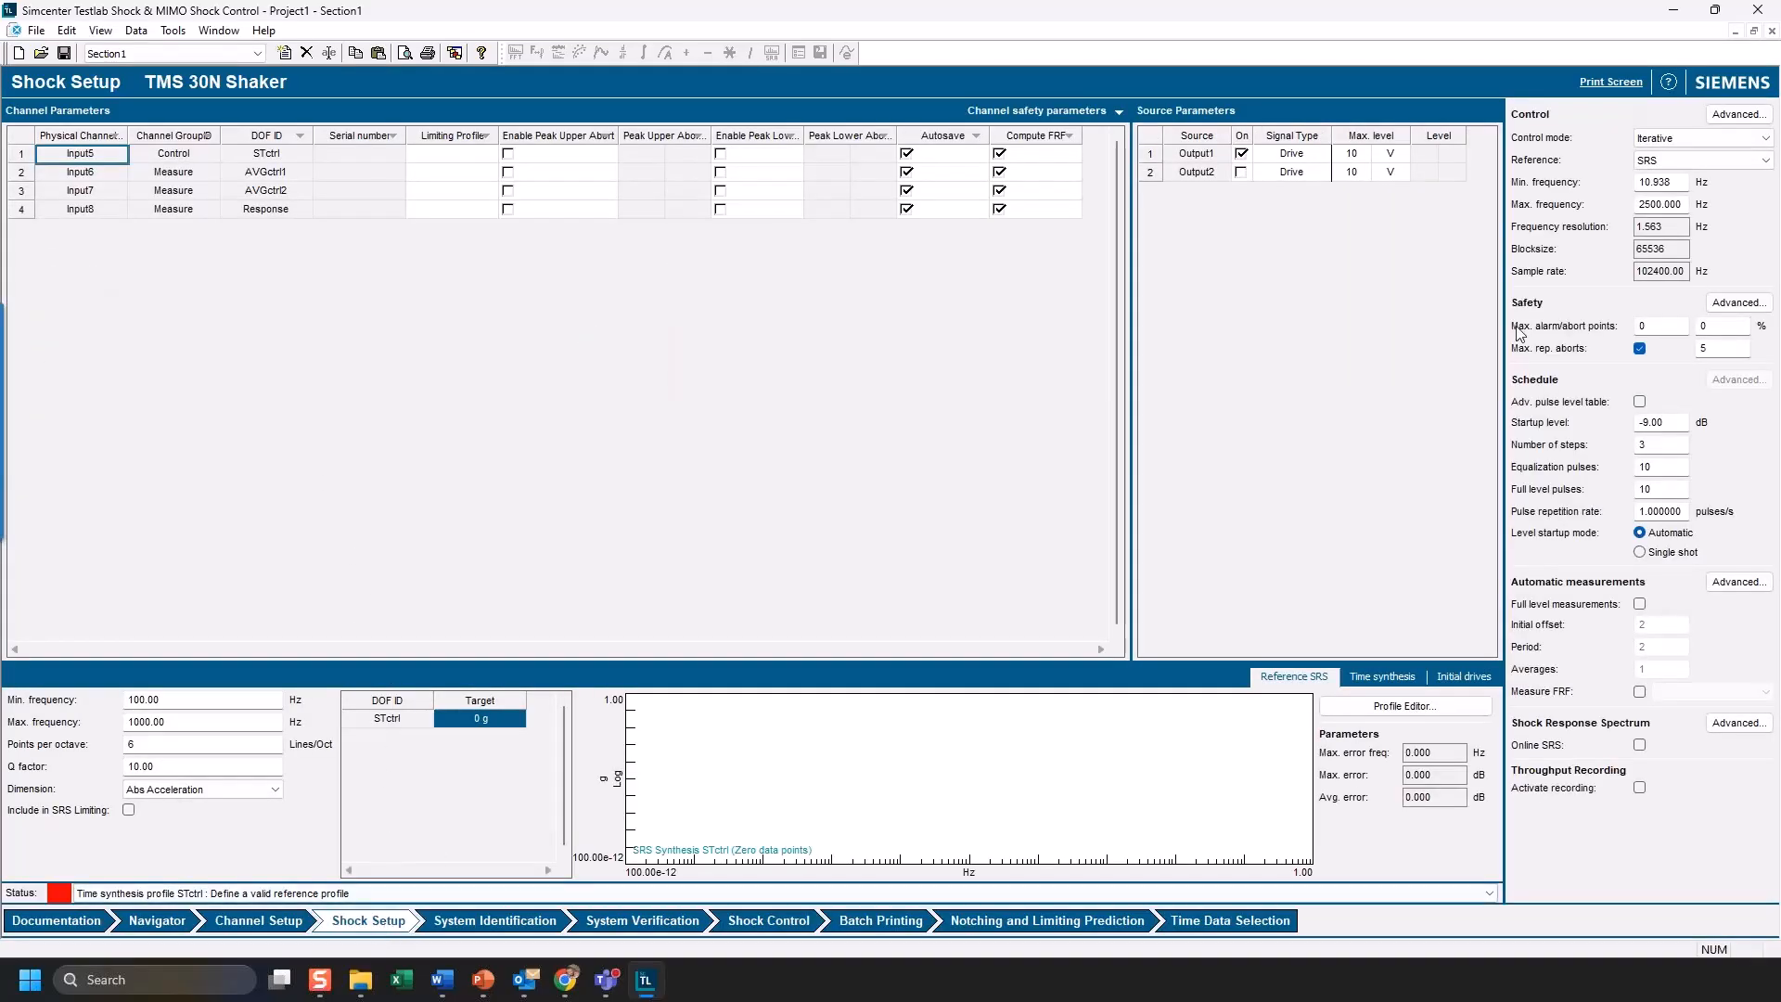
pyautogui.click(1738, 114)
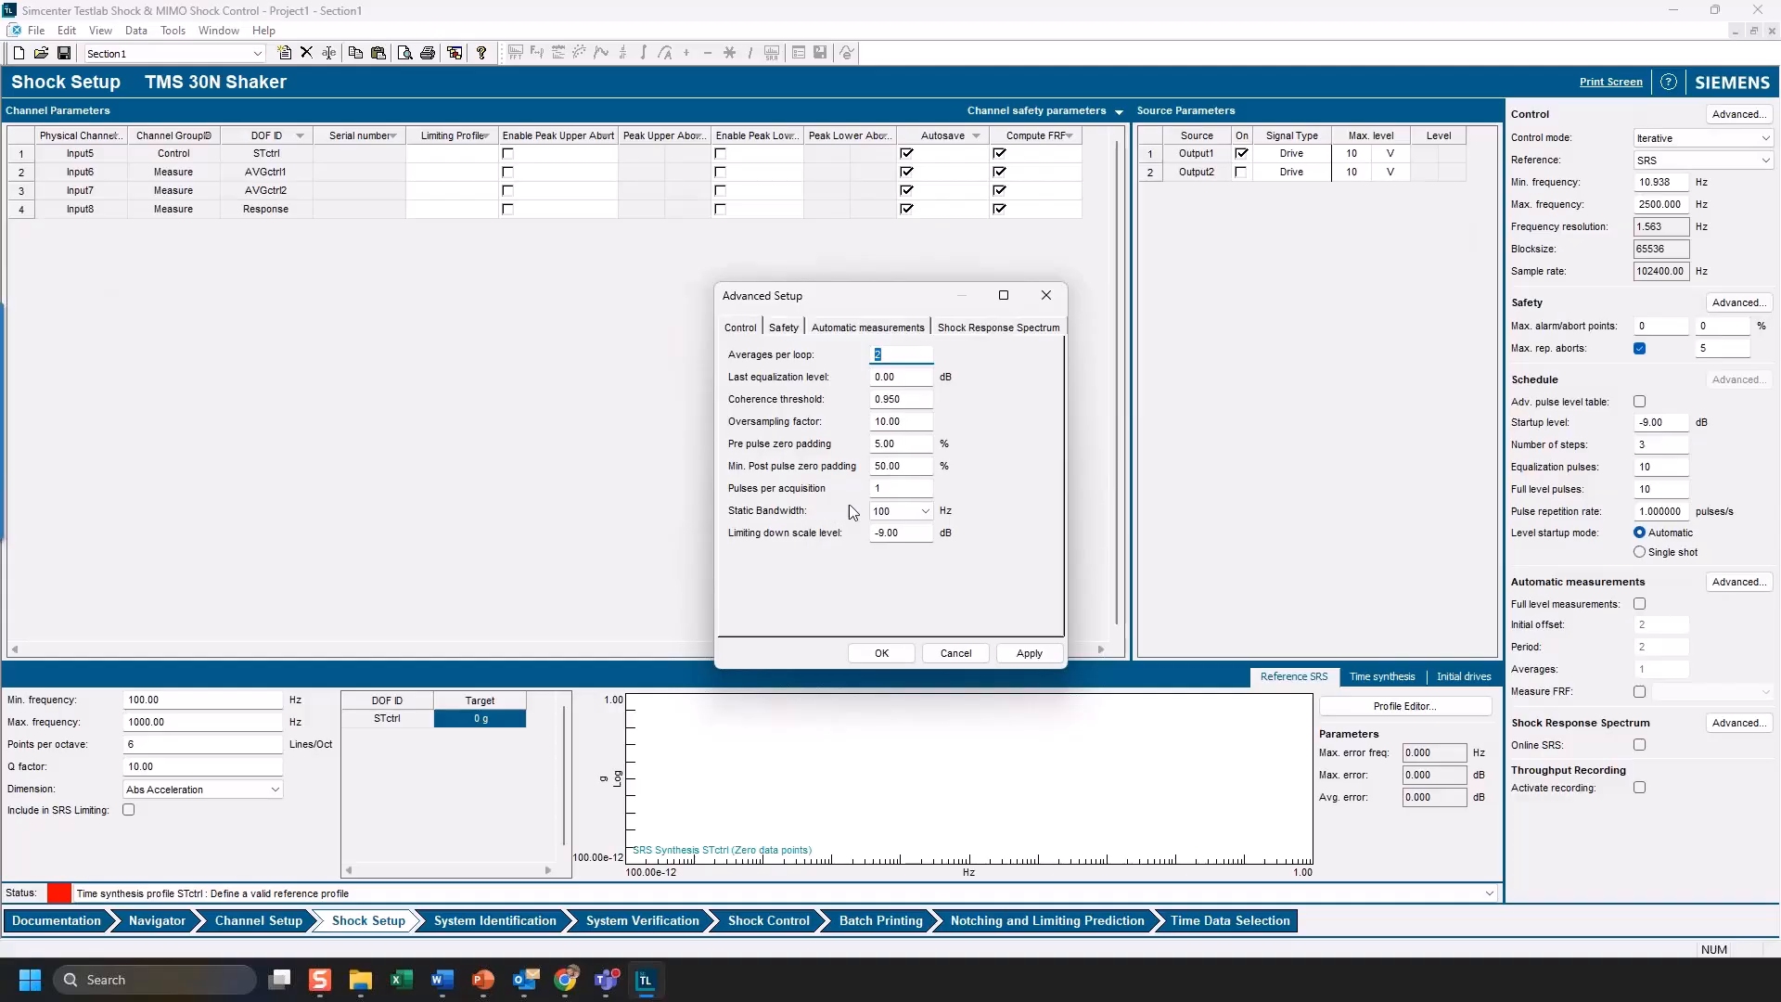
pyautogui.click(921, 510)
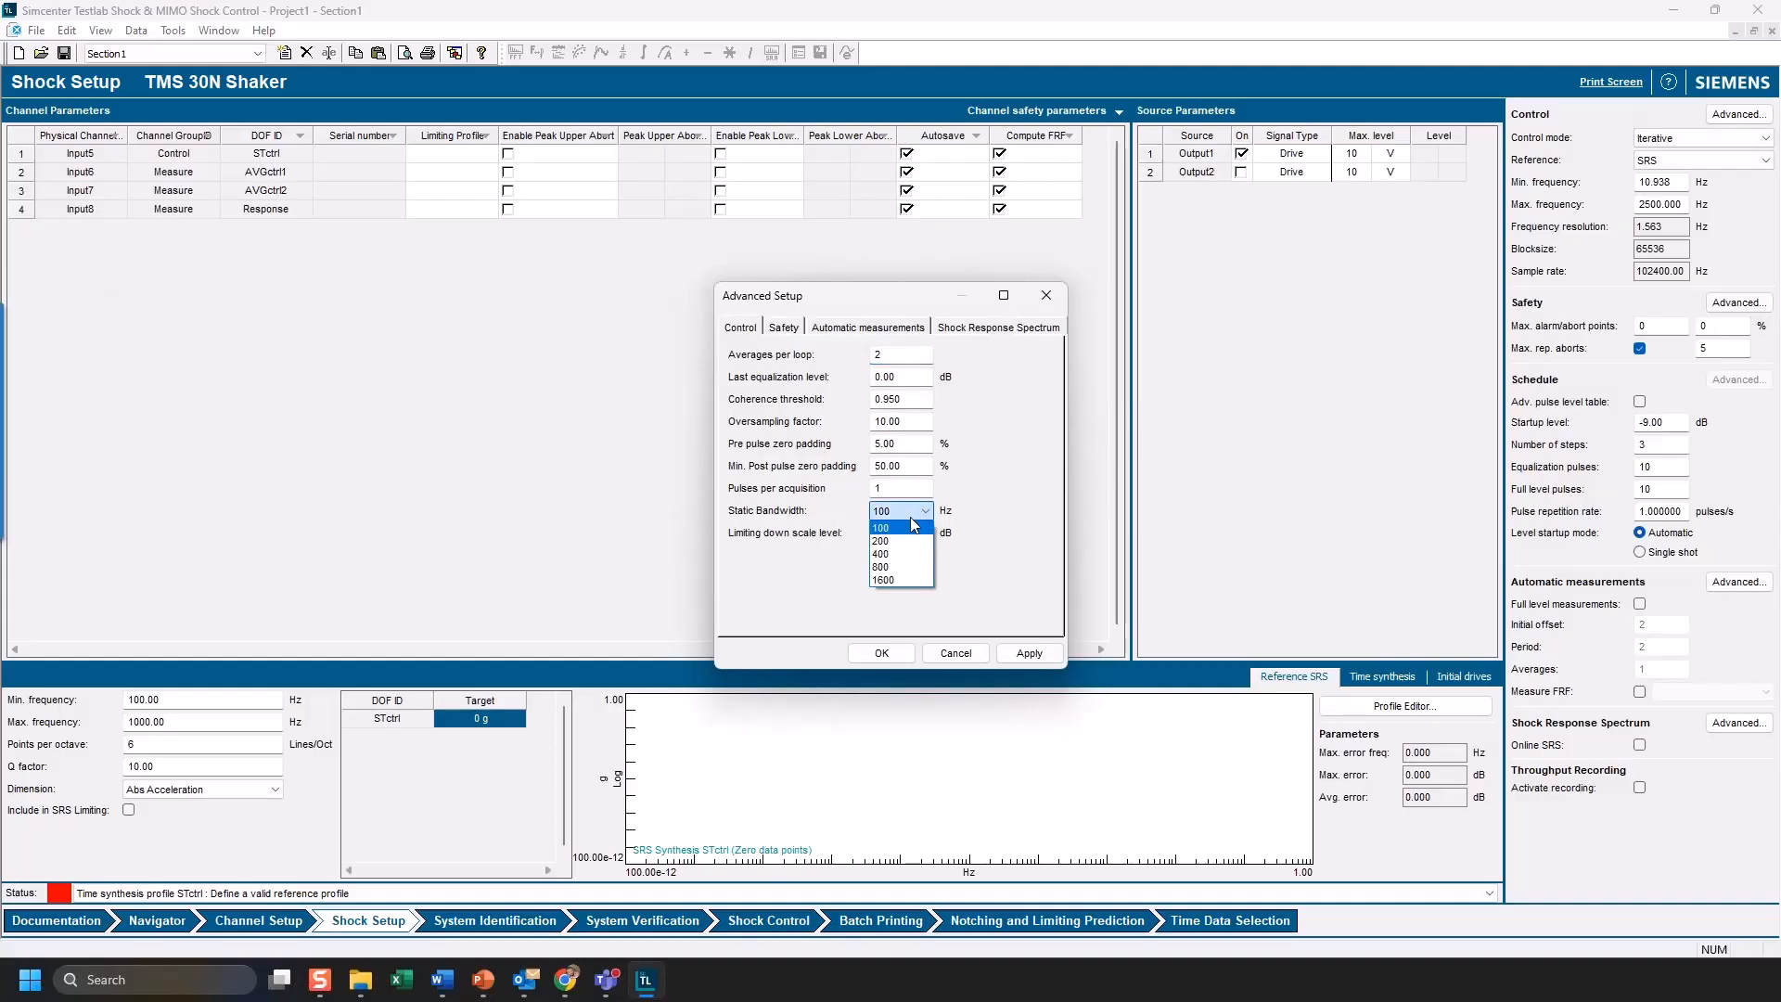
pyautogui.click(983, 501)
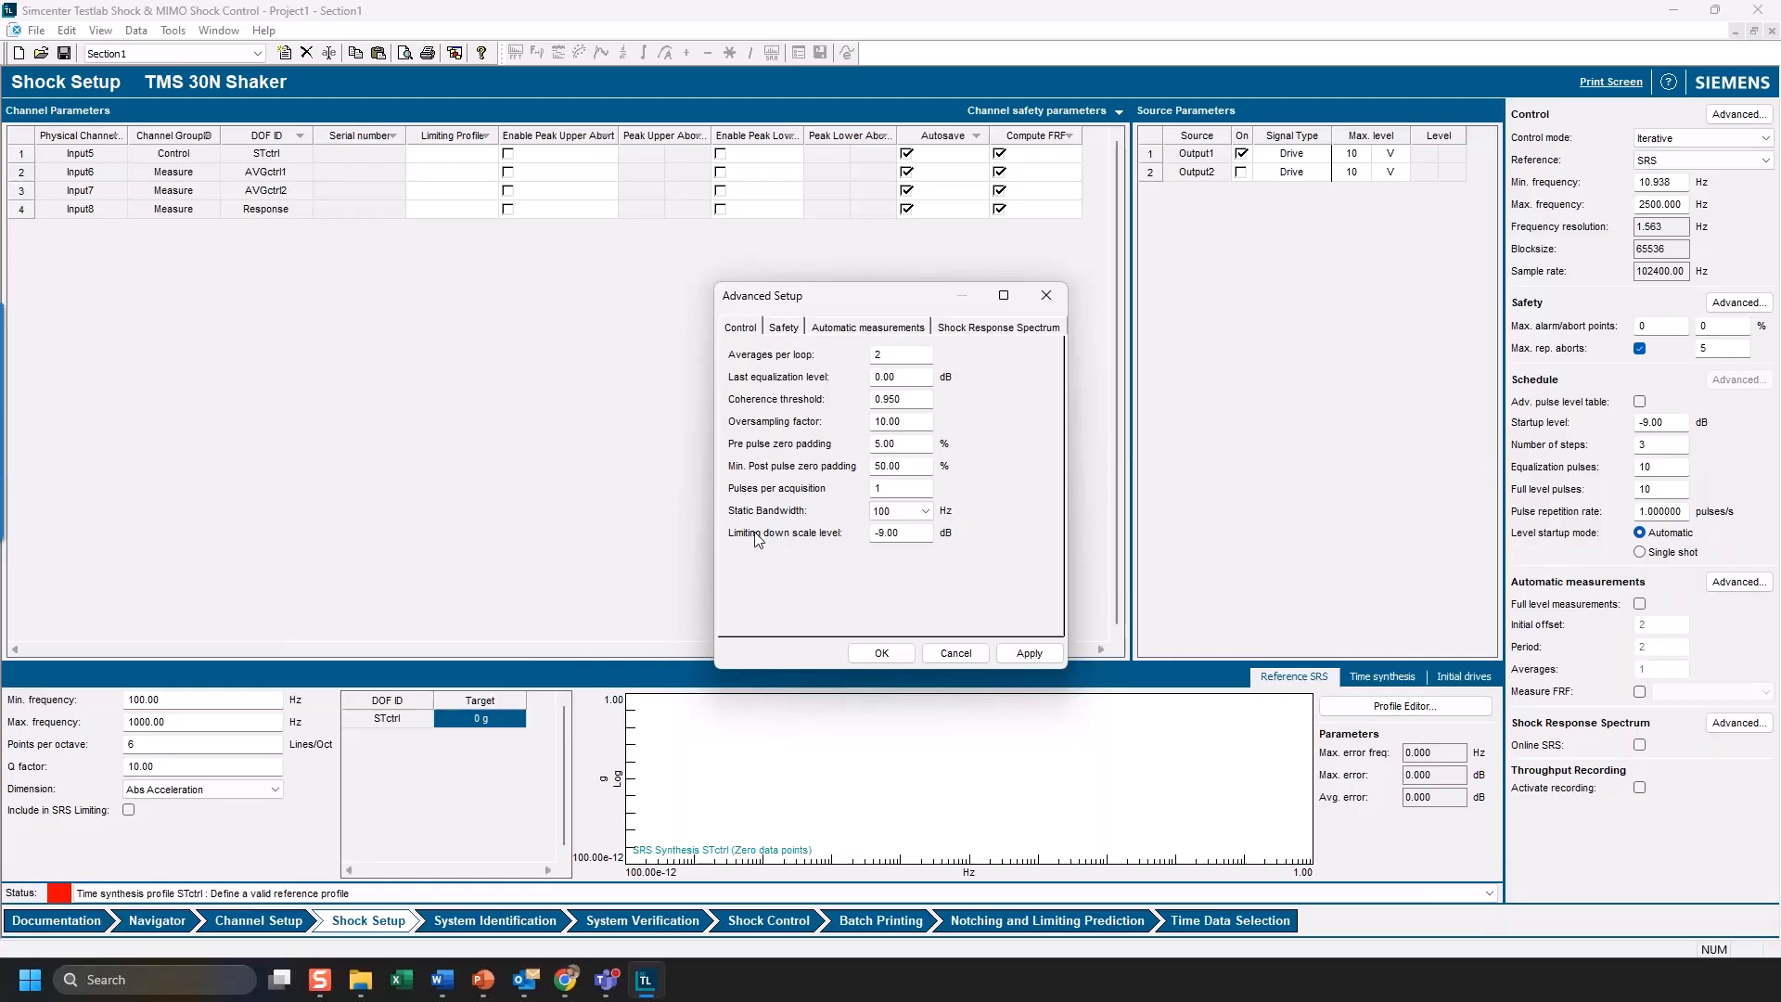
pyautogui.doubleClick(910, 536)
pyautogui.write('0')
pyautogui.click(881, 653)
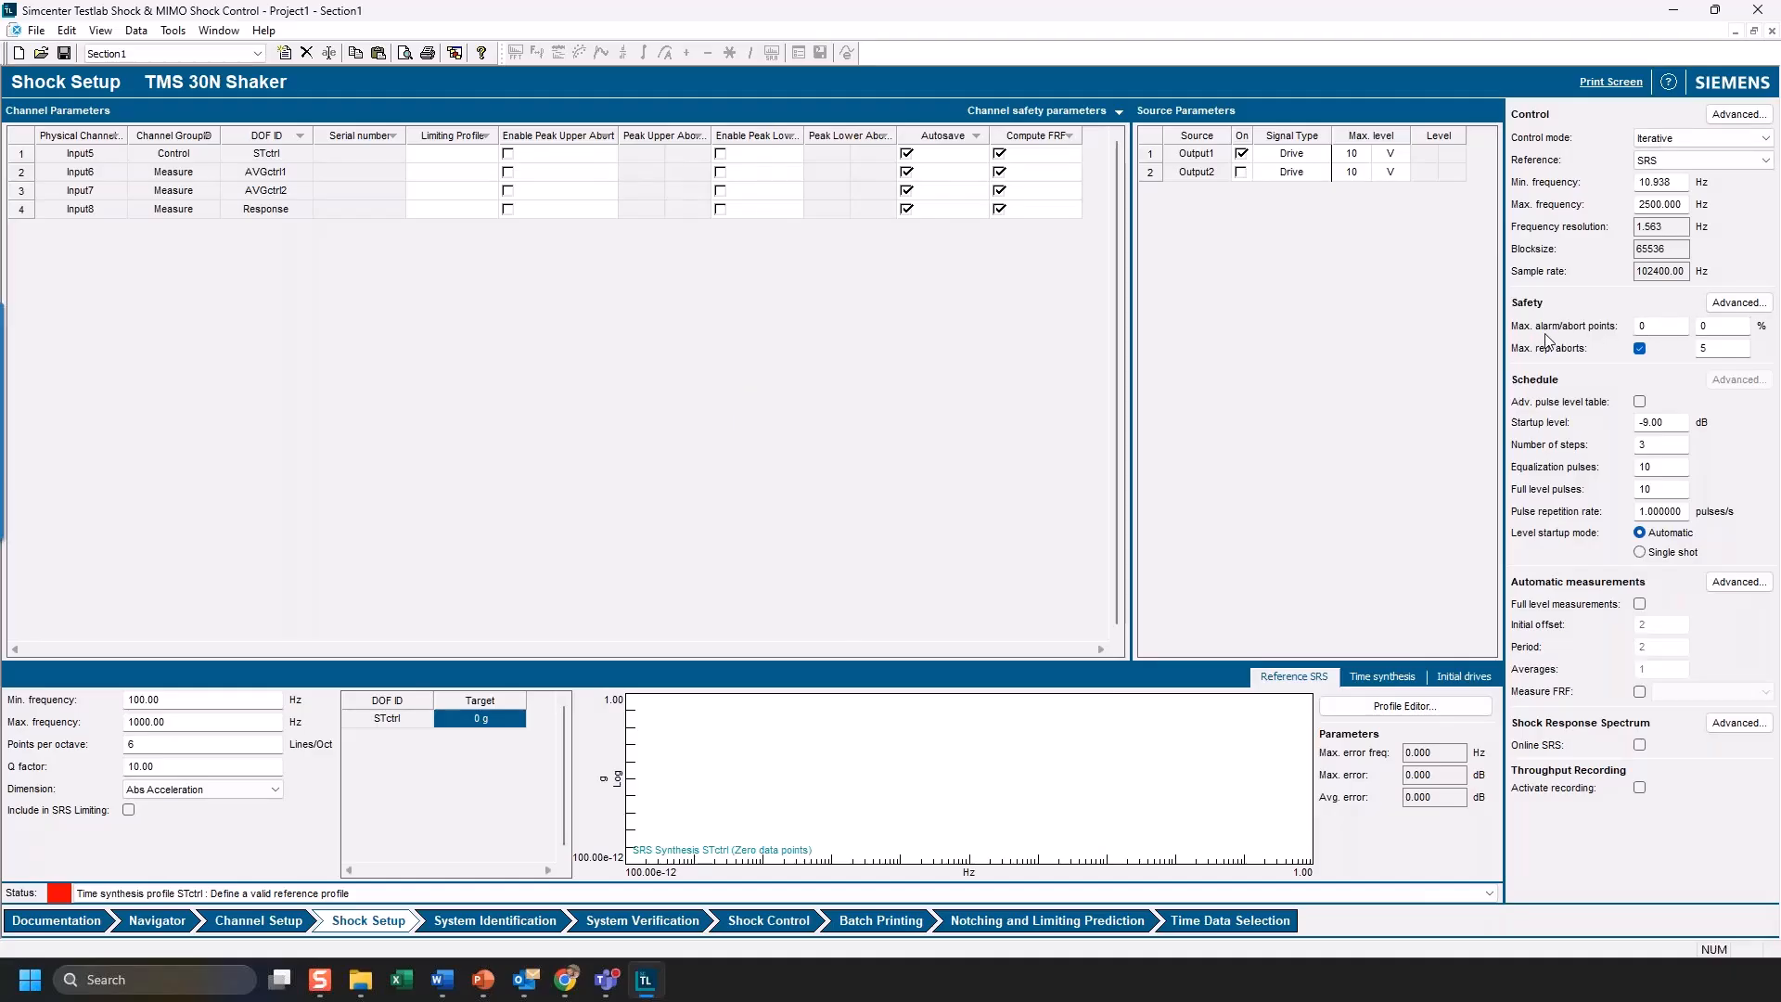
# - Try 1 and 2 % for the maximum alarm/abort points, restore 0 %, and toggle the maximum repeated aborts limit
pyautogui.click(1660, 326)
pyautogui.click(1725, 329)
pyautogui.doubleClick(1717, 325)
pyautogui.write('1')
pyautogui.doubleClick(1714, 328)
pyautogui.write('2')
pyautogui.write('0')
pyautogui.click(1723, 347)
pyautogui.click(1723, 326)
pyautogui.click(1717, 349)
pyautogui.click(1639, 350)
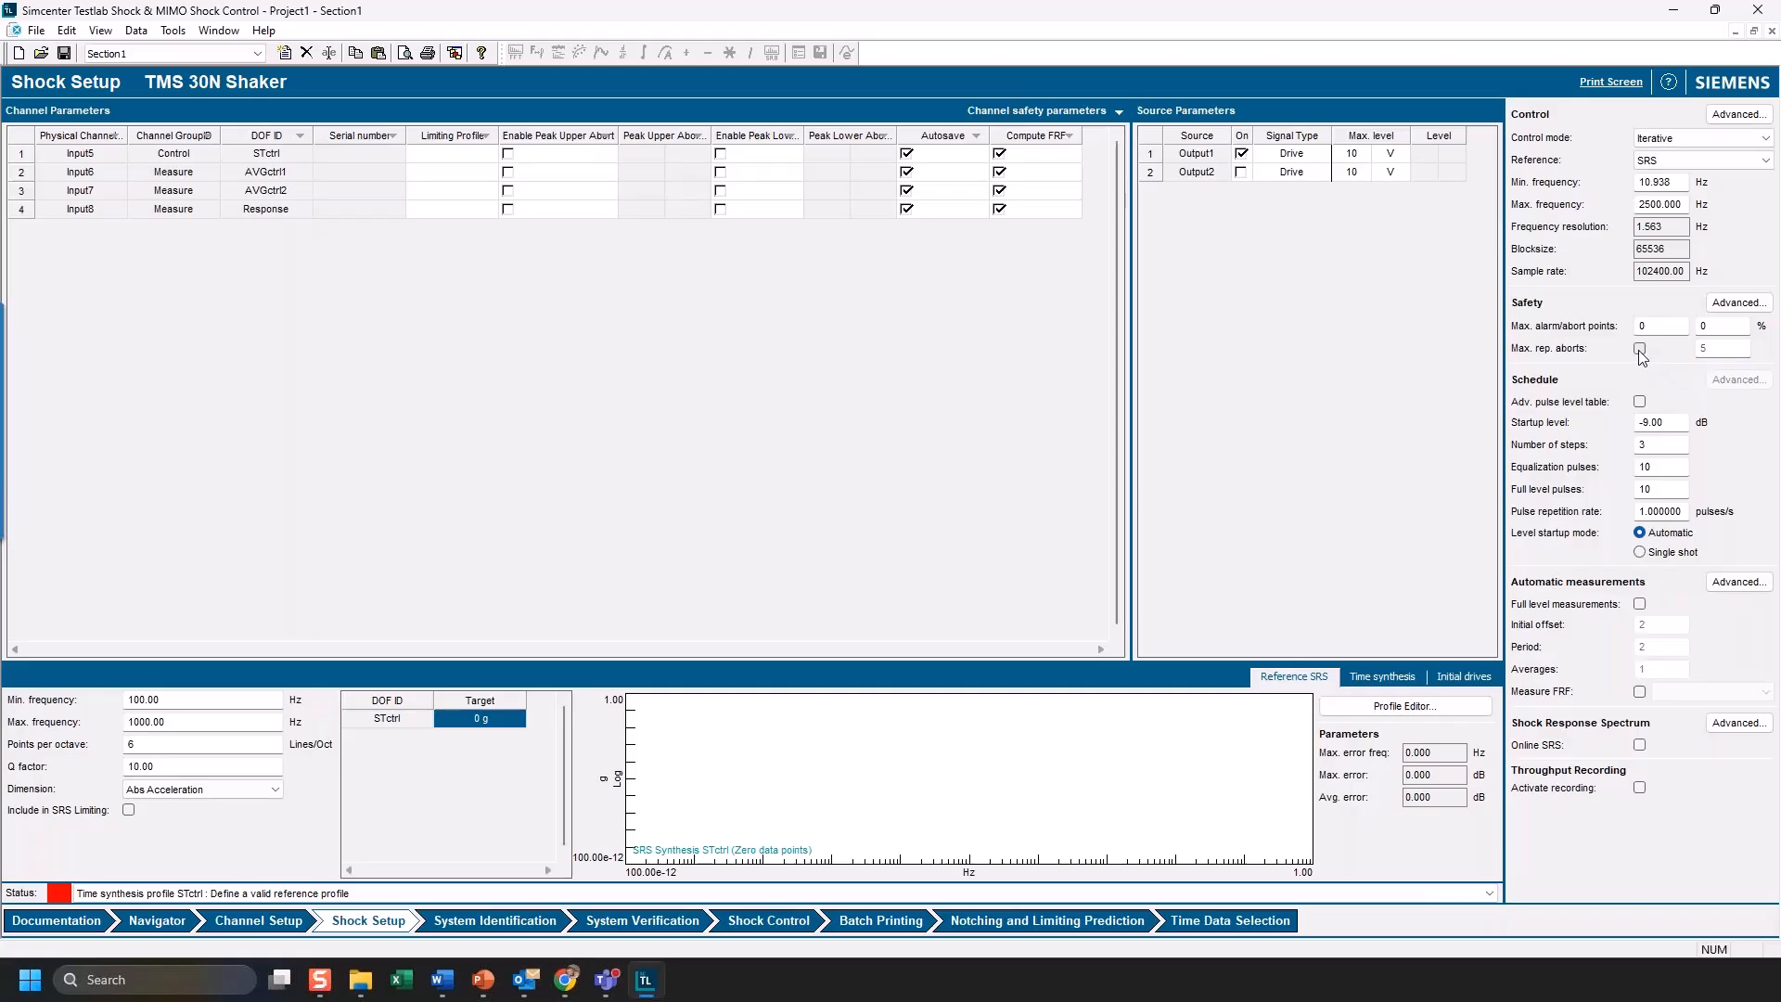
# - Examine the advanced safety settings, including the line abort enable level and the shutdown time
pyautogui.click(1738, 302)
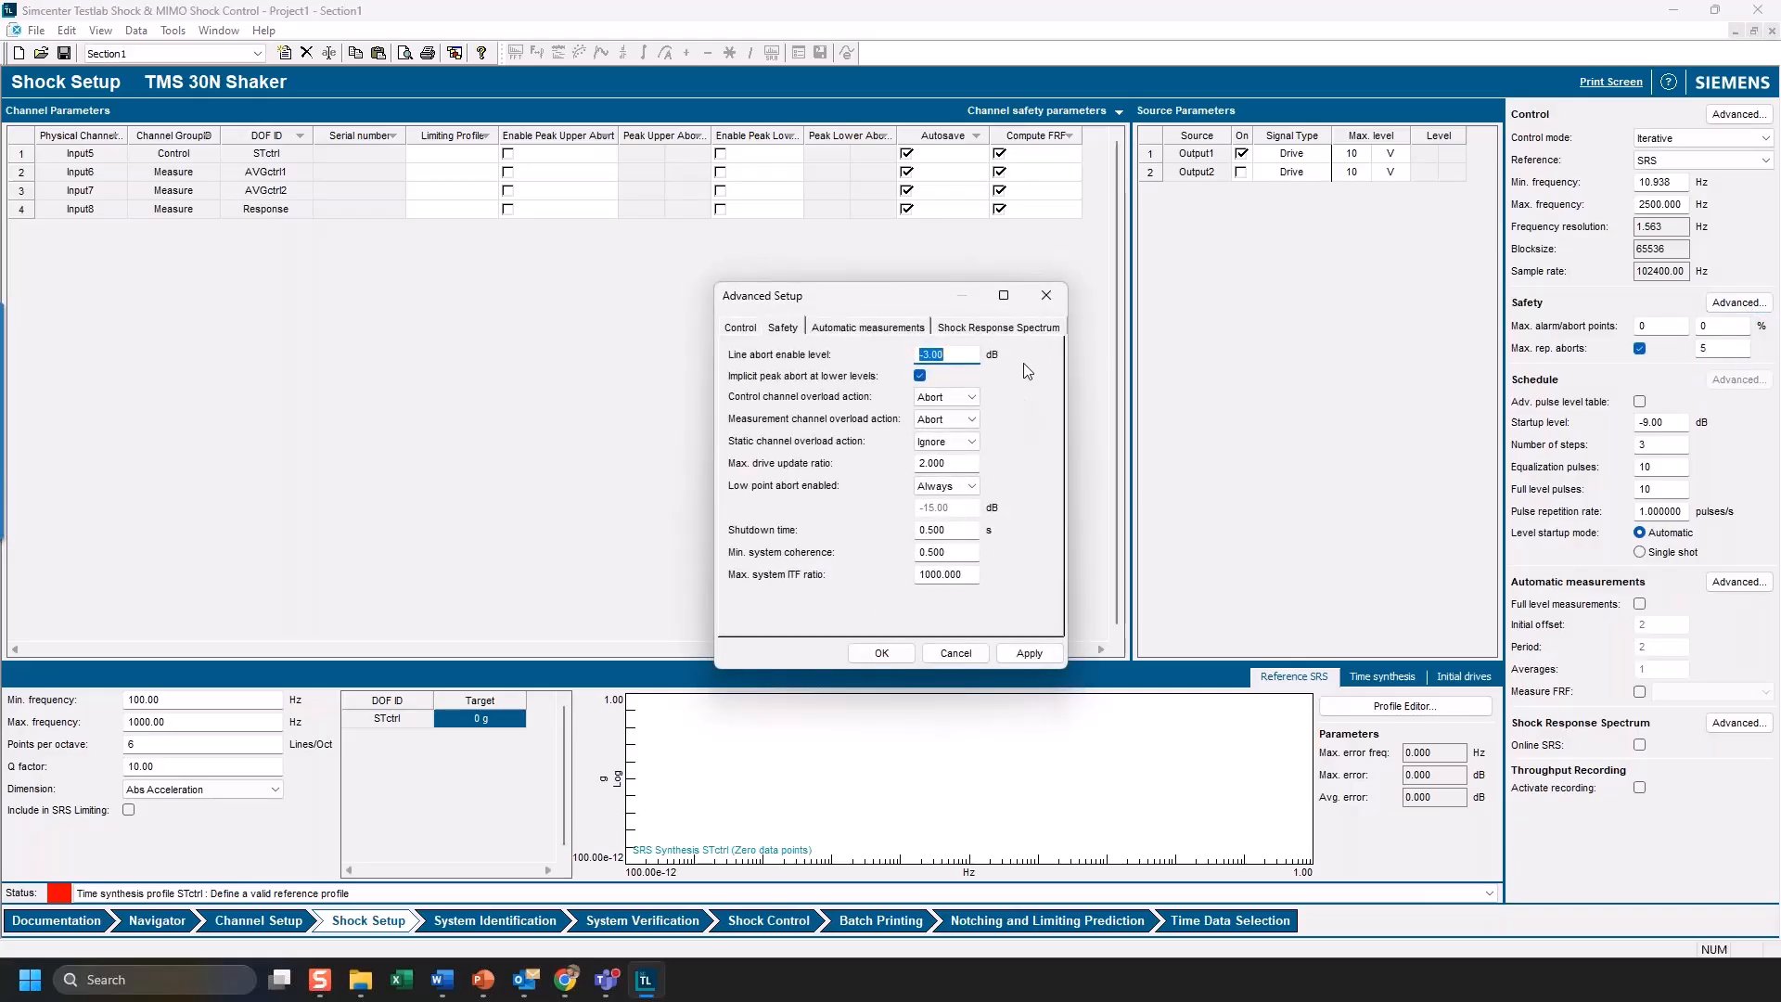
pyautogui.click(957, 355)
pyautogui.click(747, 329)
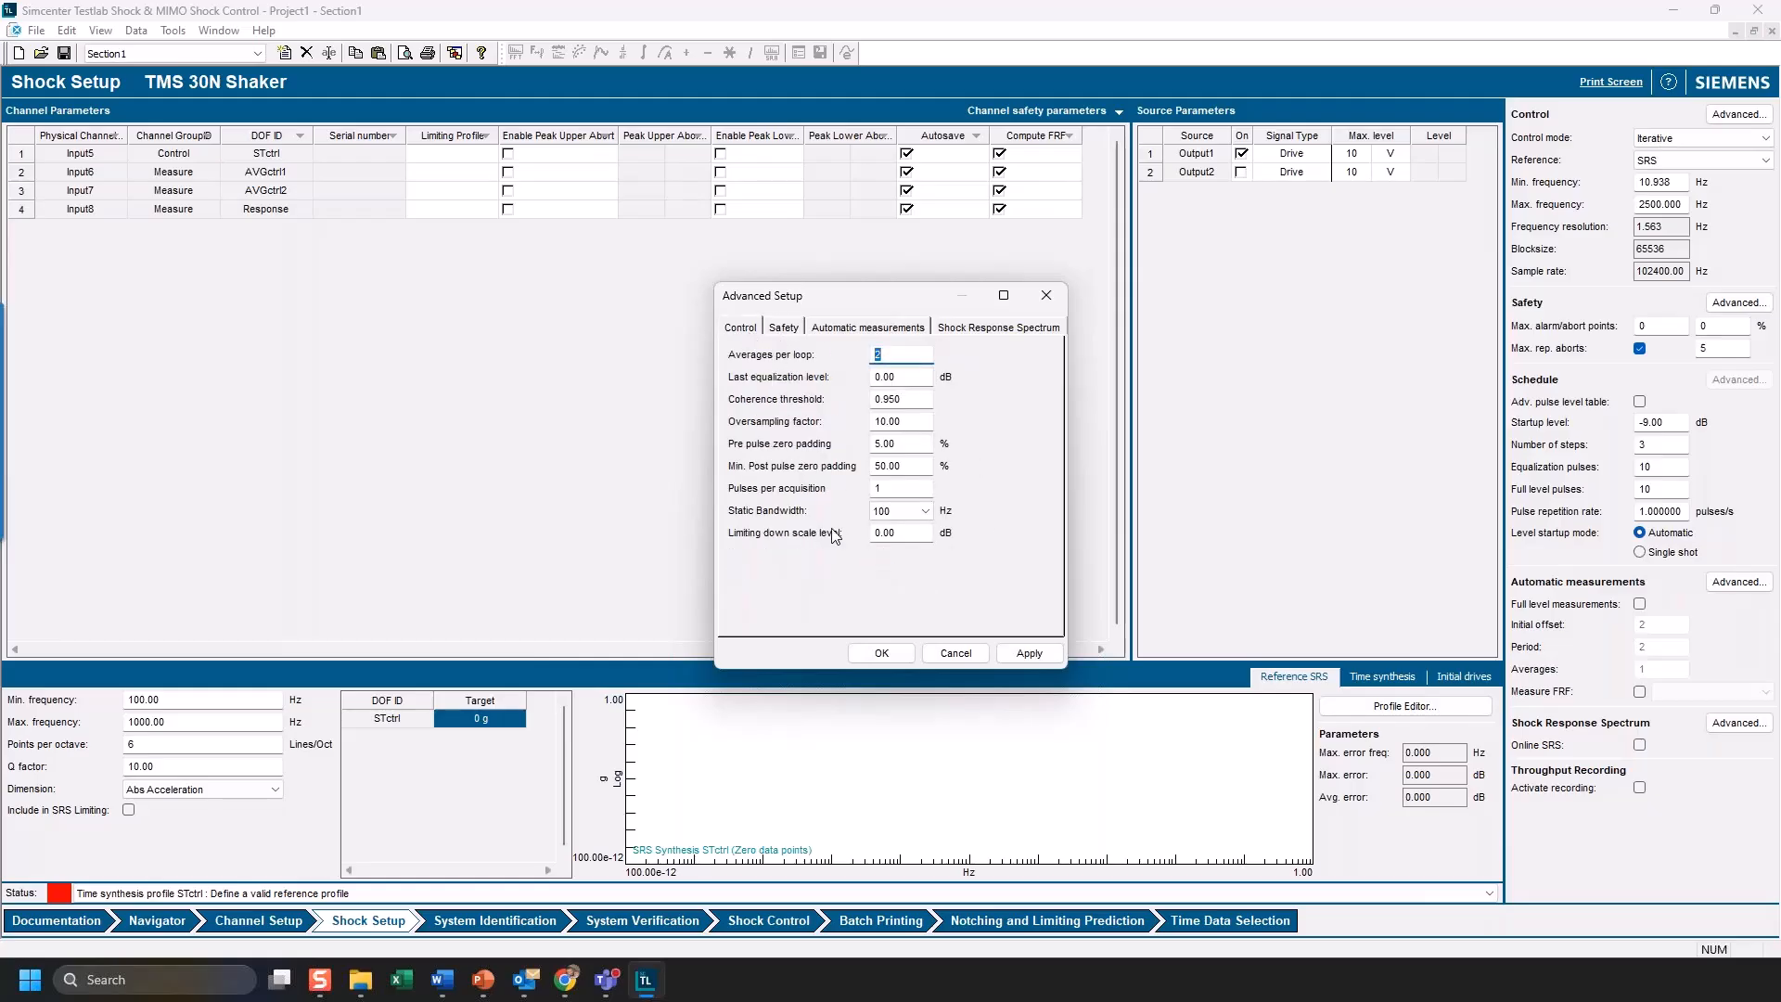
pyautogui.click(789, 329)
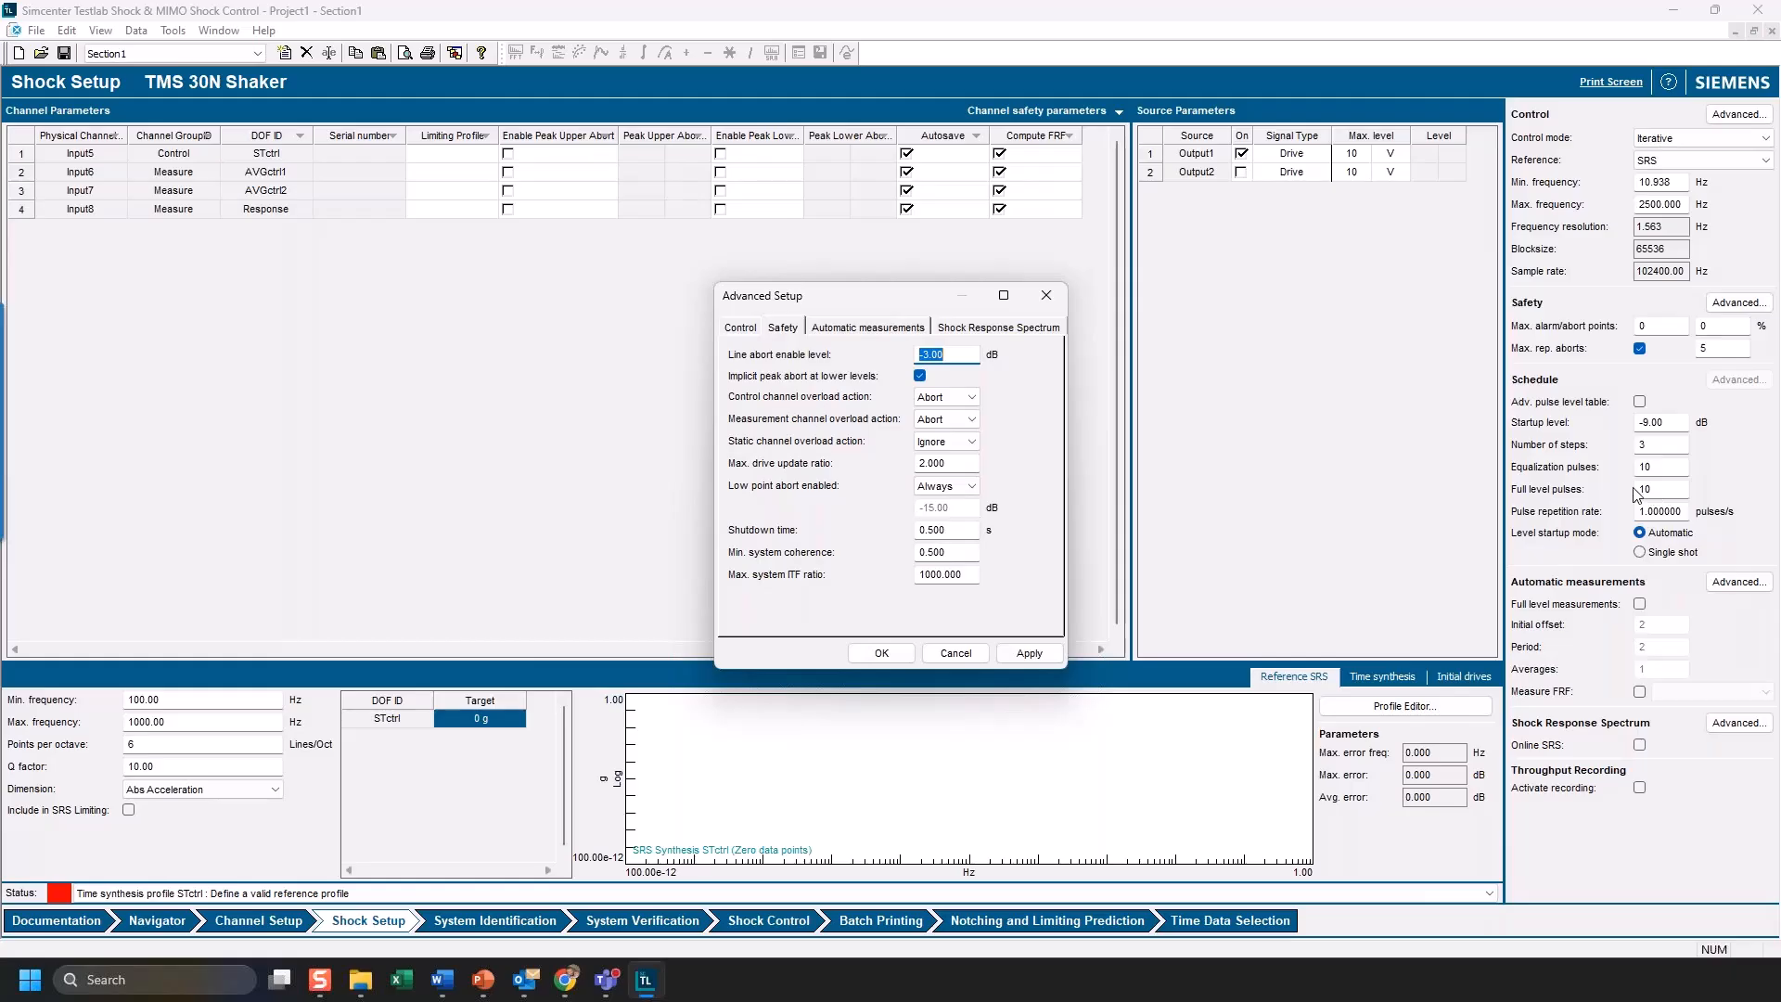
pyautogui.click(963, 355)
pyautogui.click(958, 530)
pyautogui.click(887, 653)
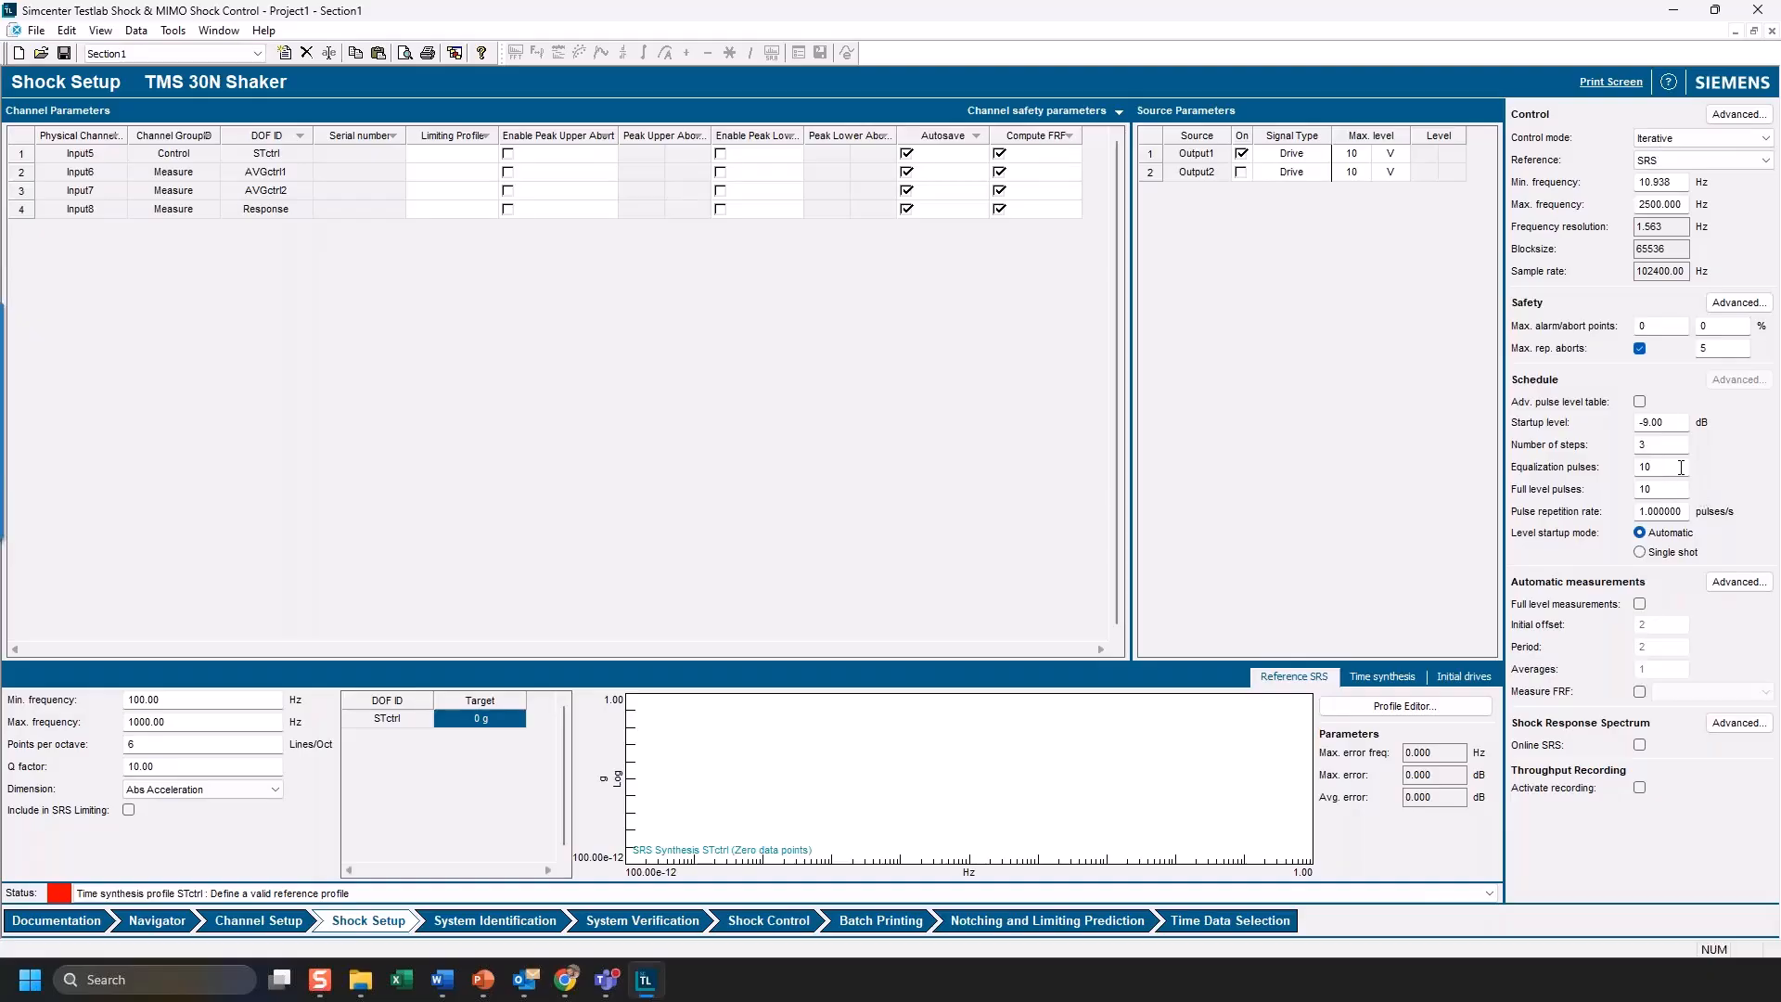
# - Enable the advanced pulse level table and open its pulse level editor to review the columns
pyautogui.click(1639, 405)
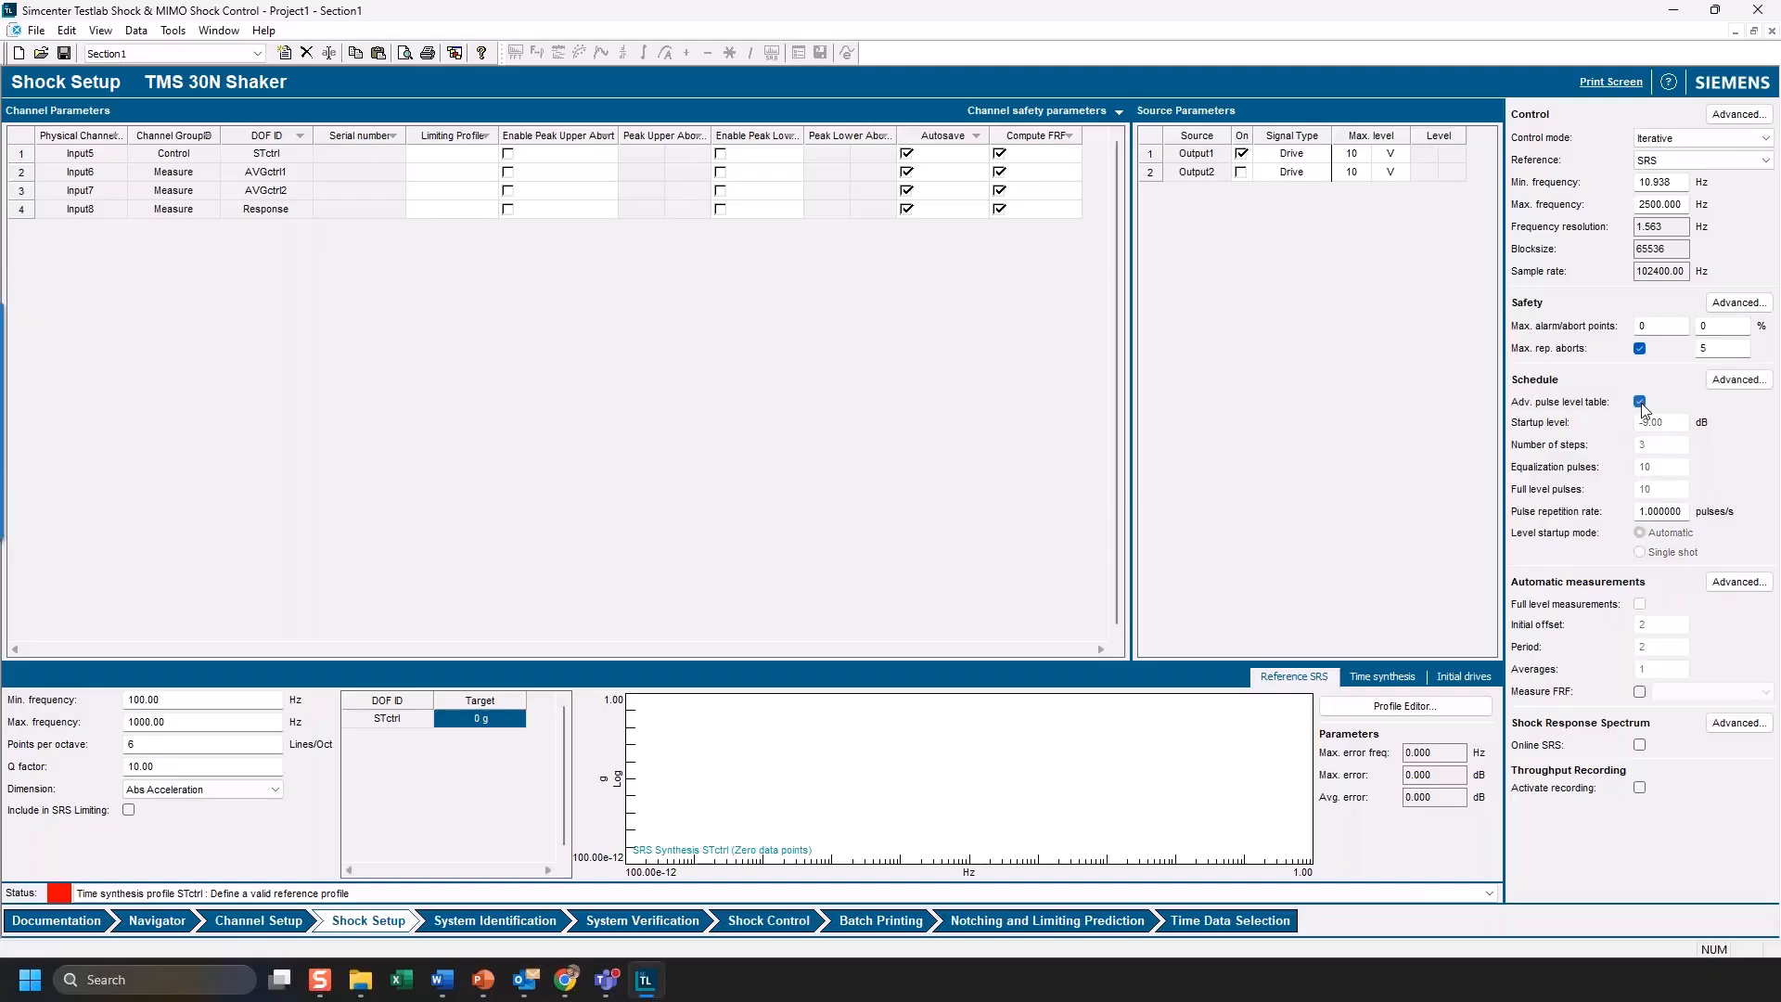
pyautogui.click(1738, 380)
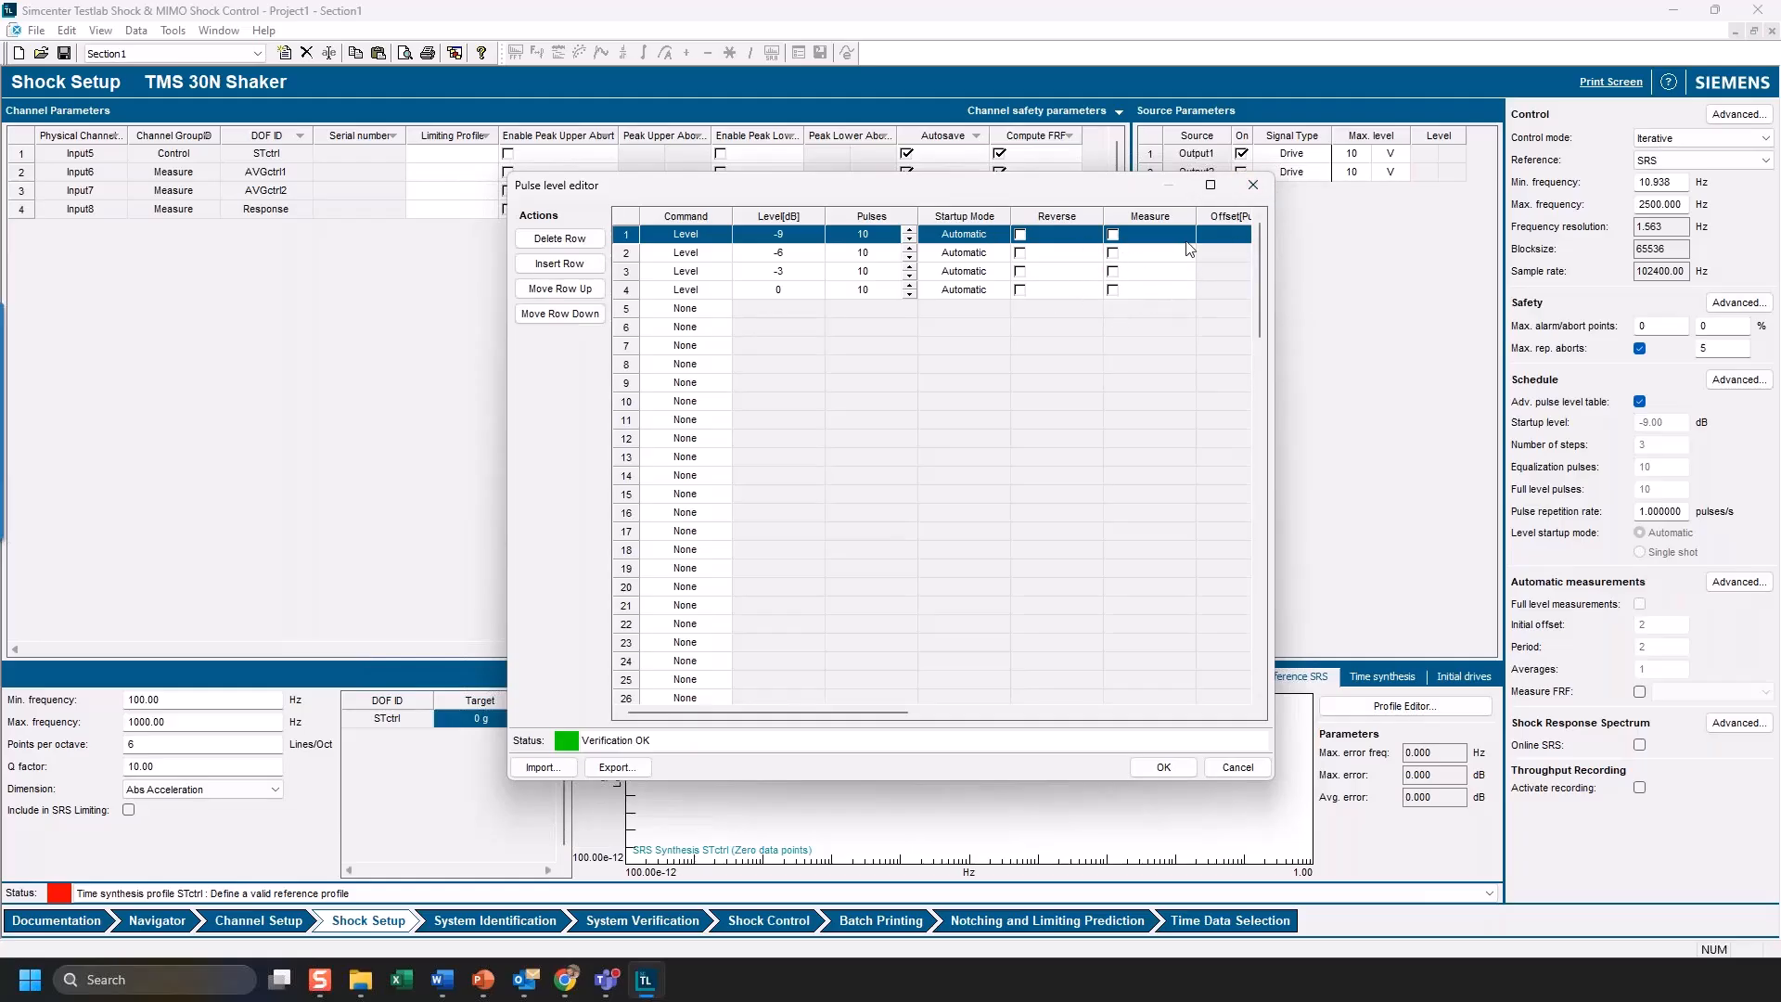
pyautogui.moveTo(881, 711)
pyautogui.mouseDown()
pyautogui.moveTo(1015, 722)
pyautogui.moveTo(859, 698)
pyautogui.mouseUp()
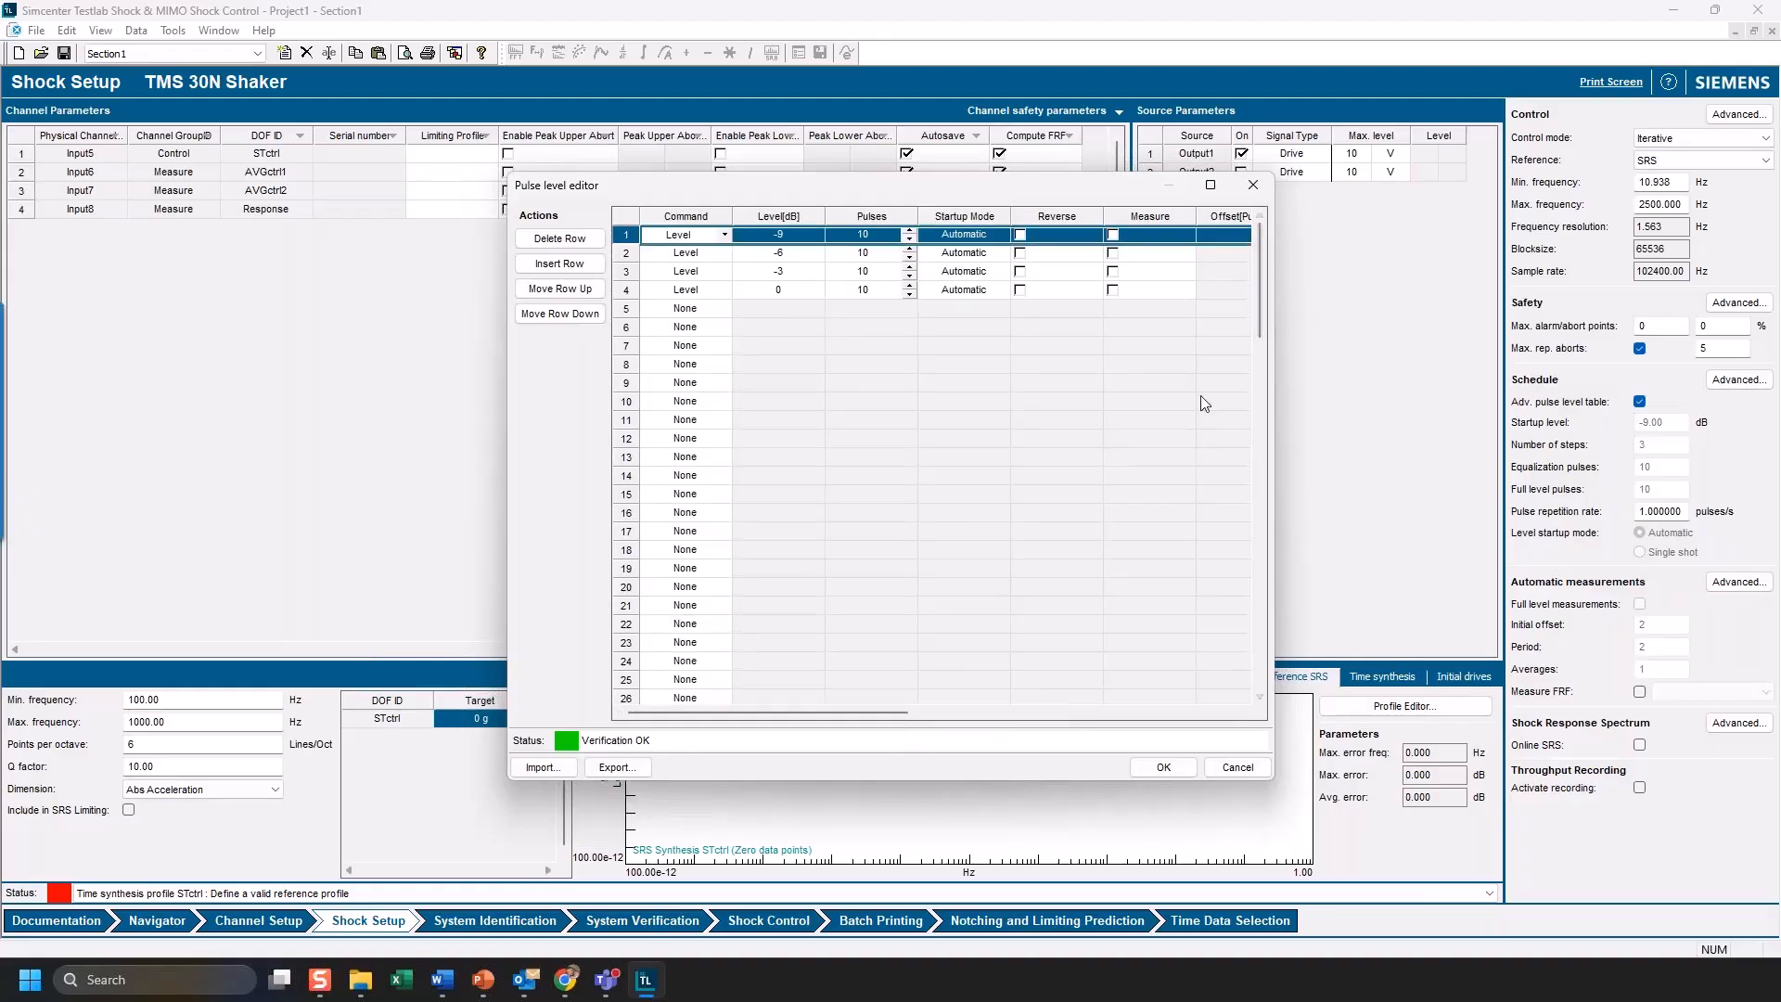
pyautogui.moveTo(816, 713); pyautogui.dragTo(714, 709)
# - Set the command of row 5 in the pulse level table to Pause
pyautogui.click(719, 315)
pyautogui.click(722, 312)
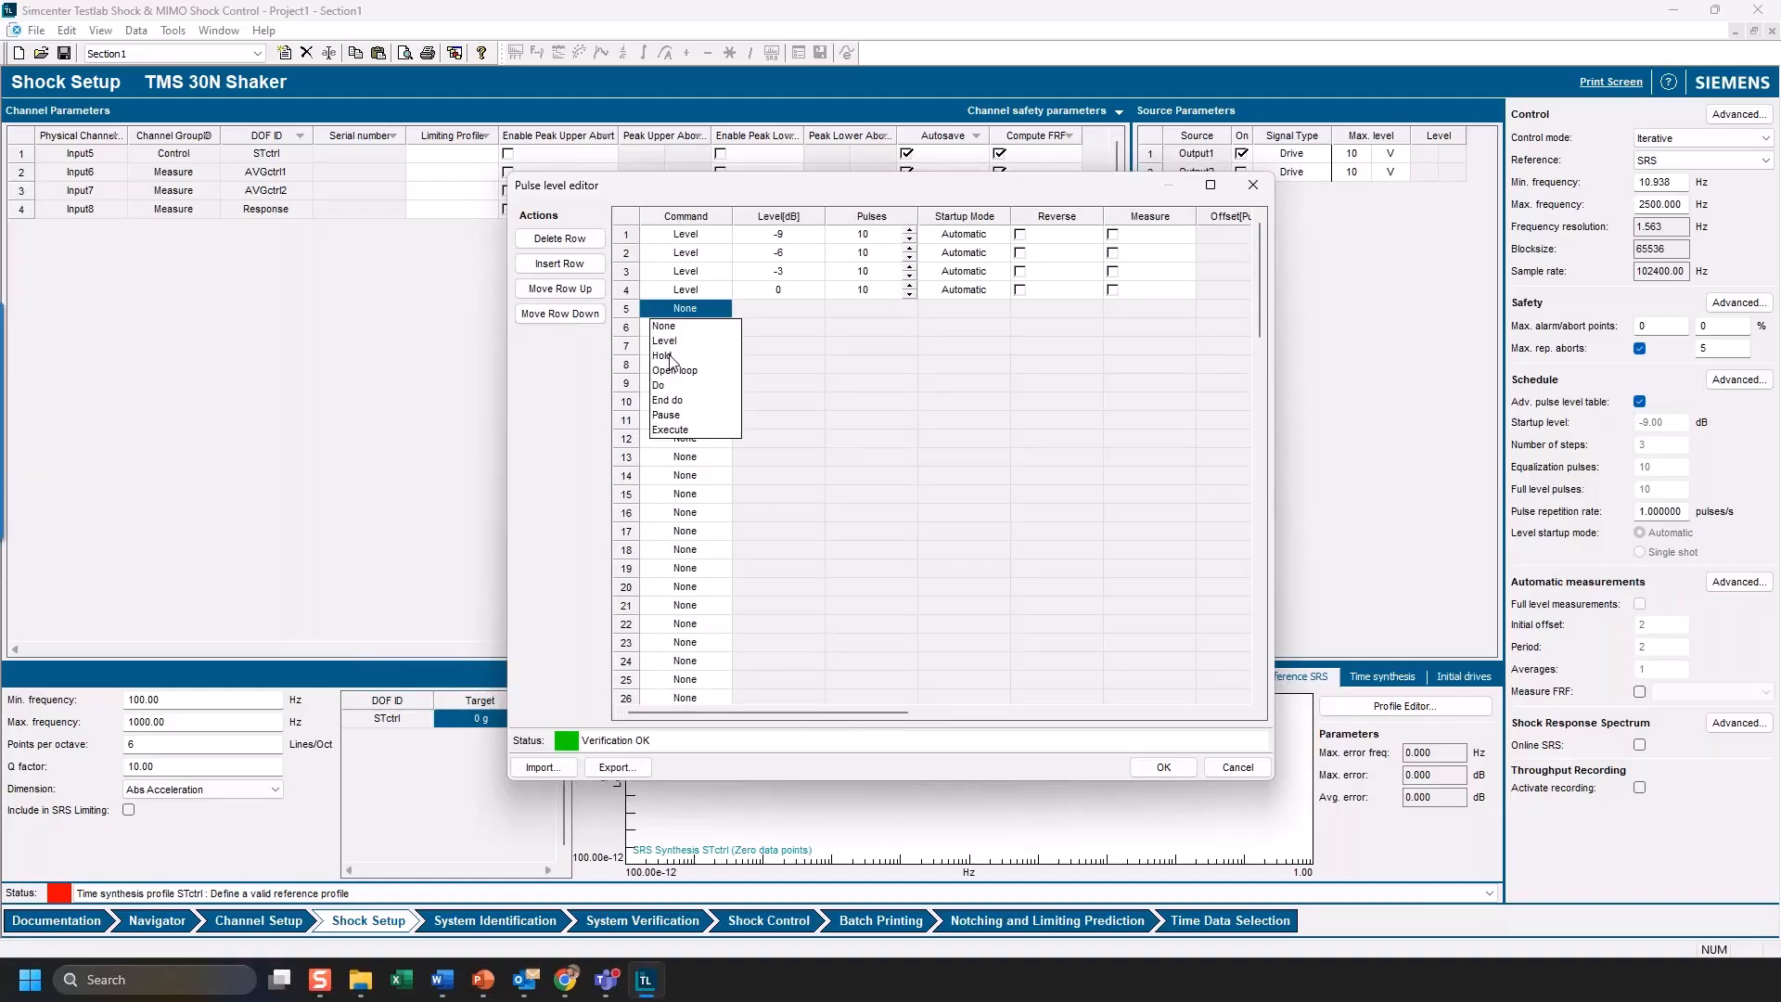
pyautogui.click(668, 414)
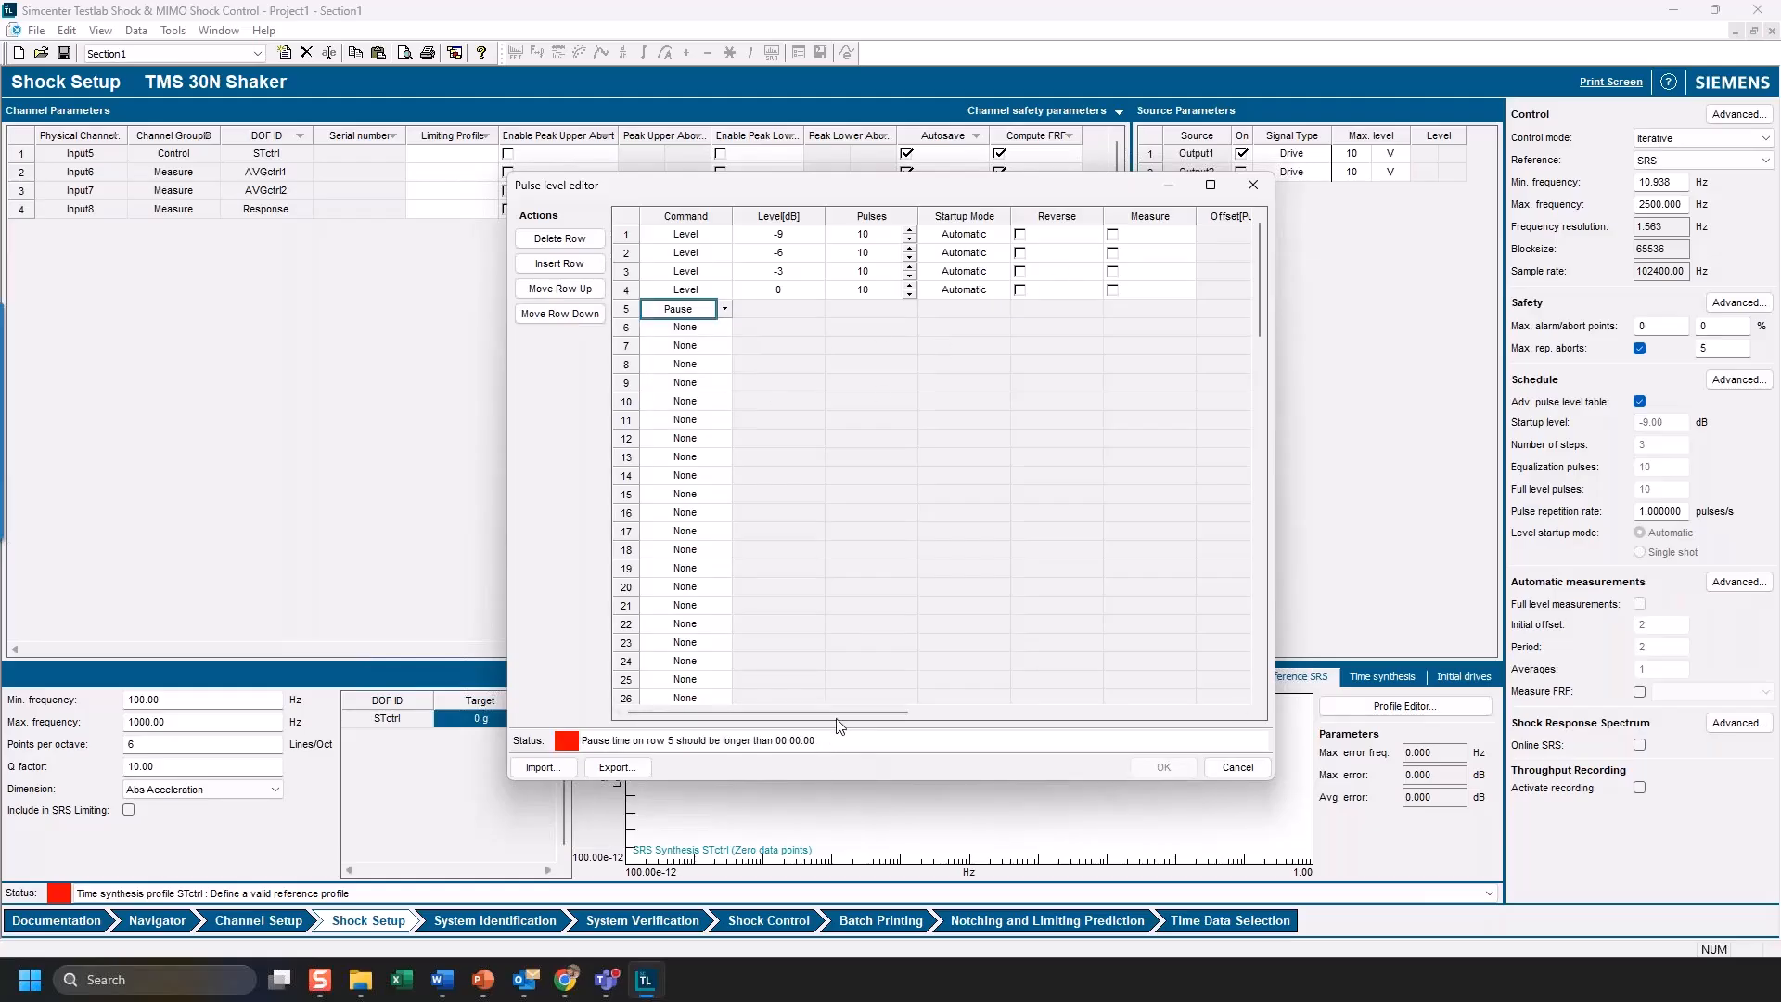
# - Widen the pulse level editor and enable Measure for the 0 dB level in row 4
pyautogui.moveTo(1274, 507); pyautogui.dragTo(1730, 507)
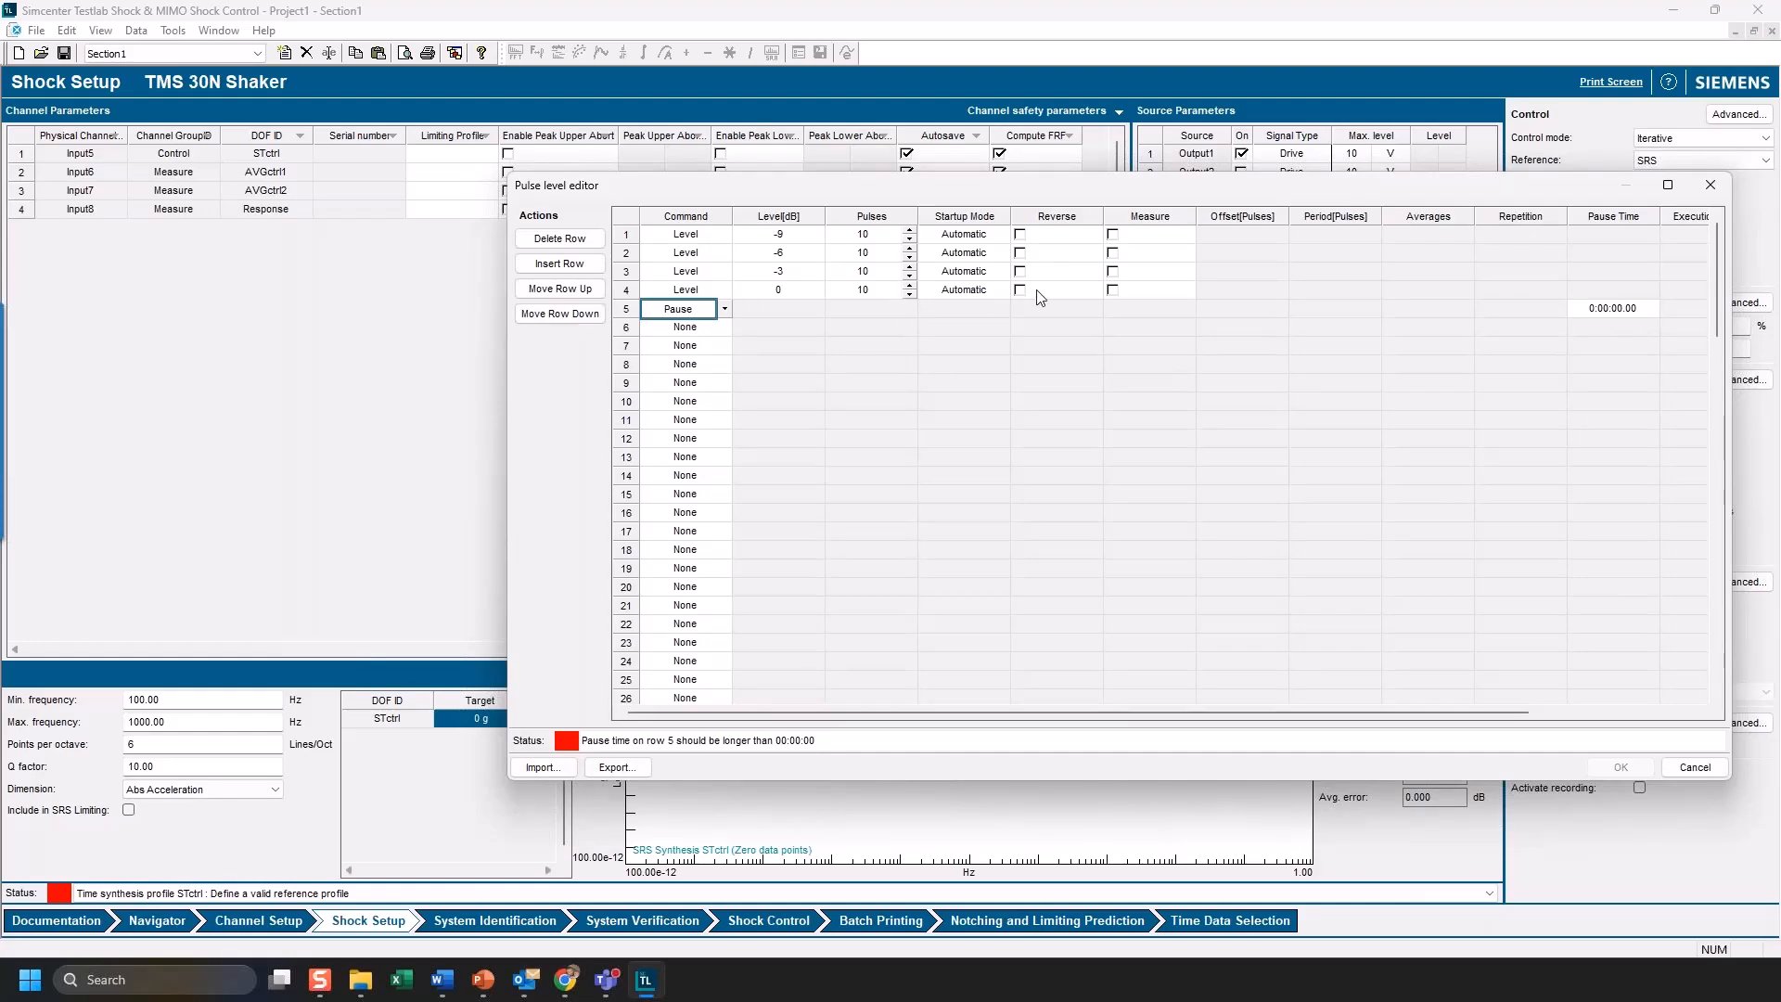
pyautogui.click(1113, 290)
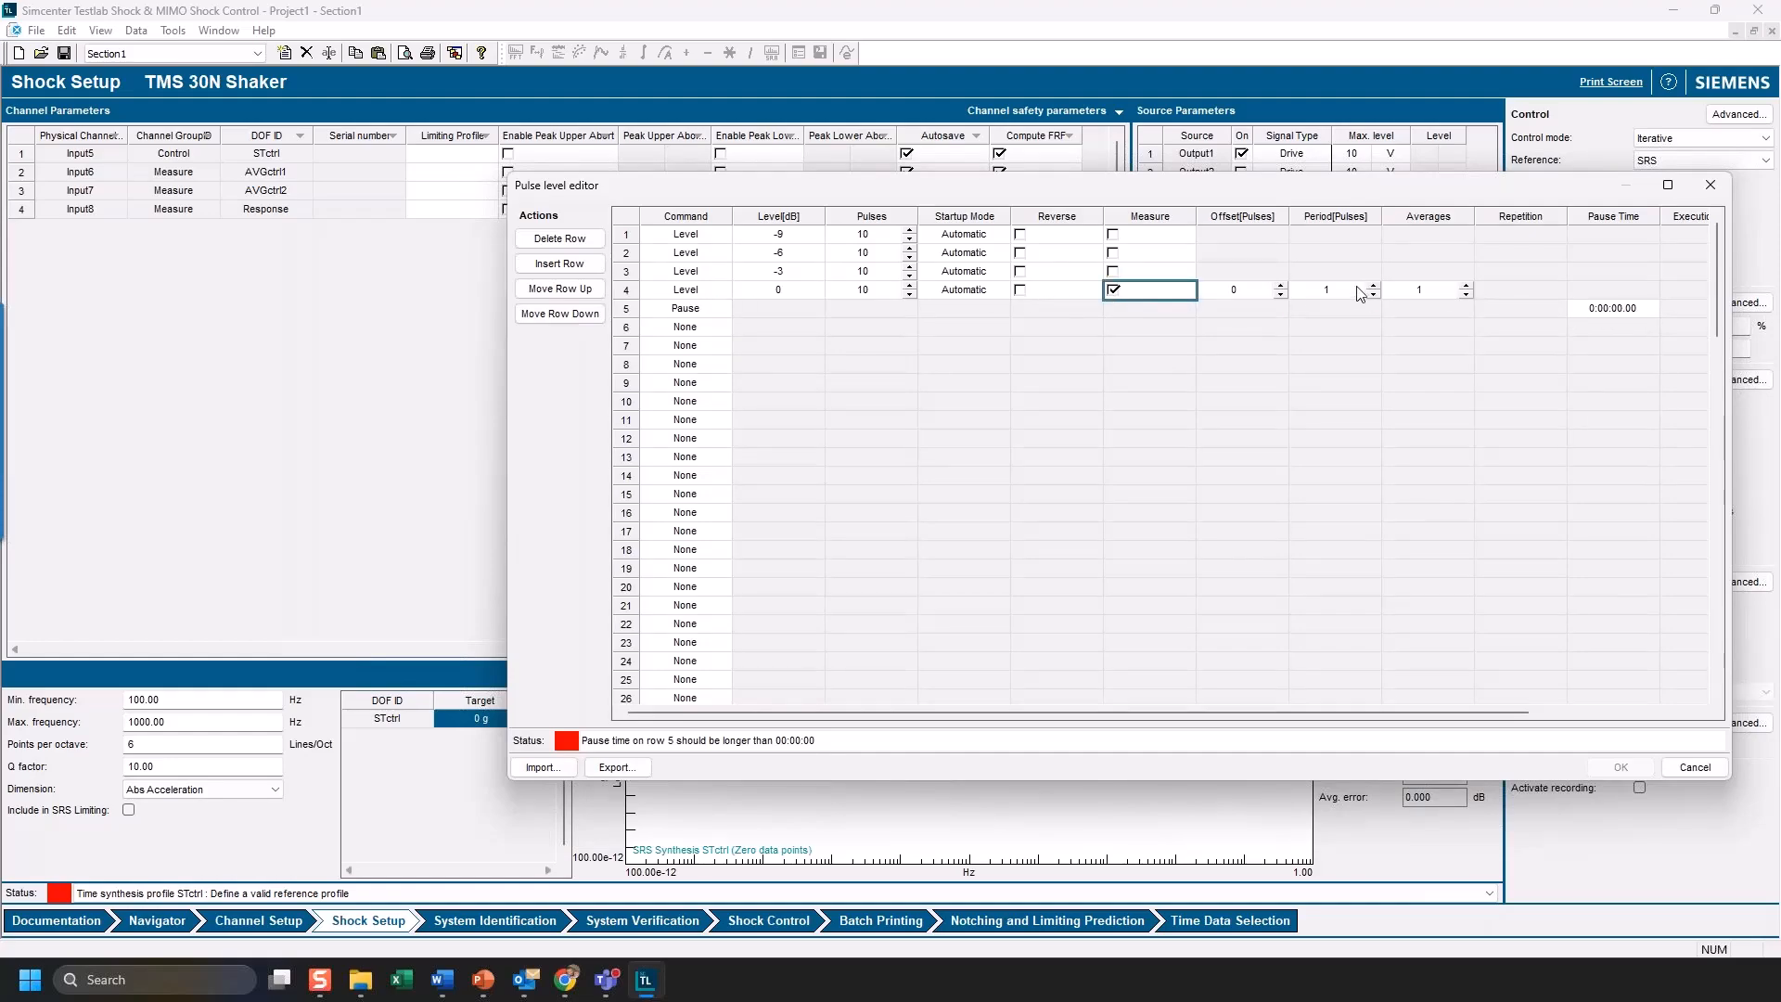
# - Set the command of row 6 to Do and row 7 to Execute, and review the execution path and wait-for-completion columns
pyautogui.click(708, 331)
pyautogui.click(730, 331)
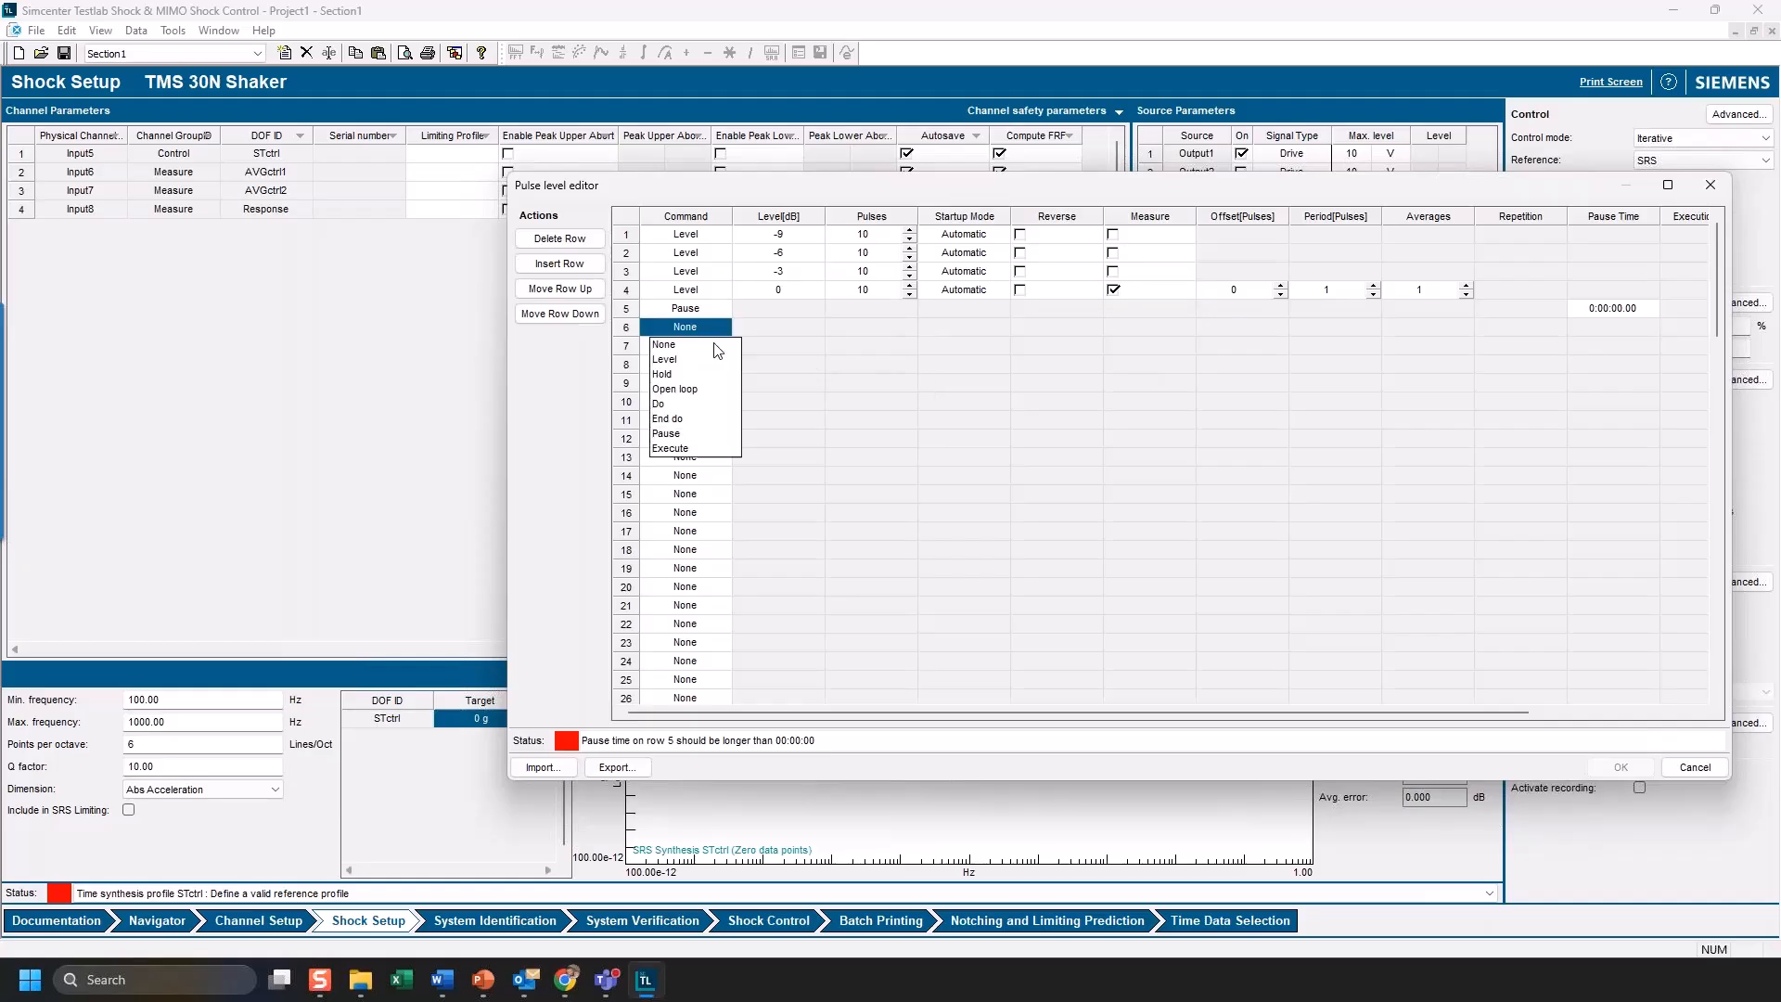
pyautogui.click(662, 404)
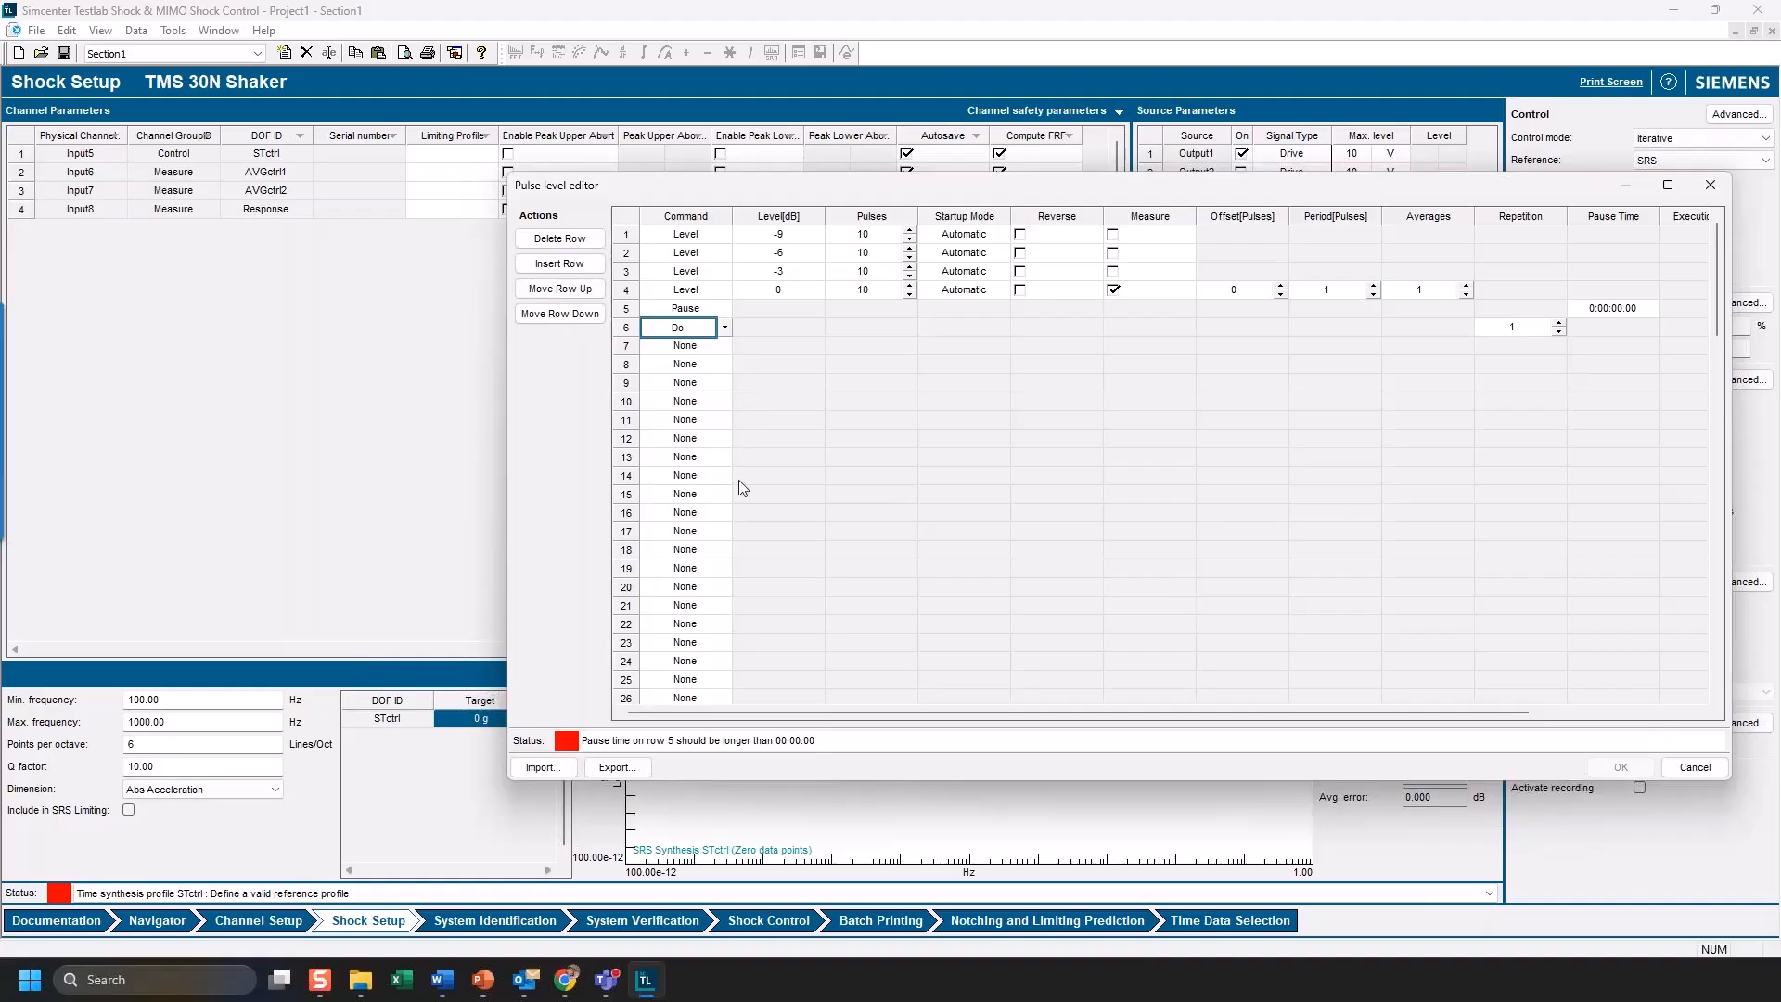
pyautogui.click(705, 347)
pyautogui.click(731, 346)
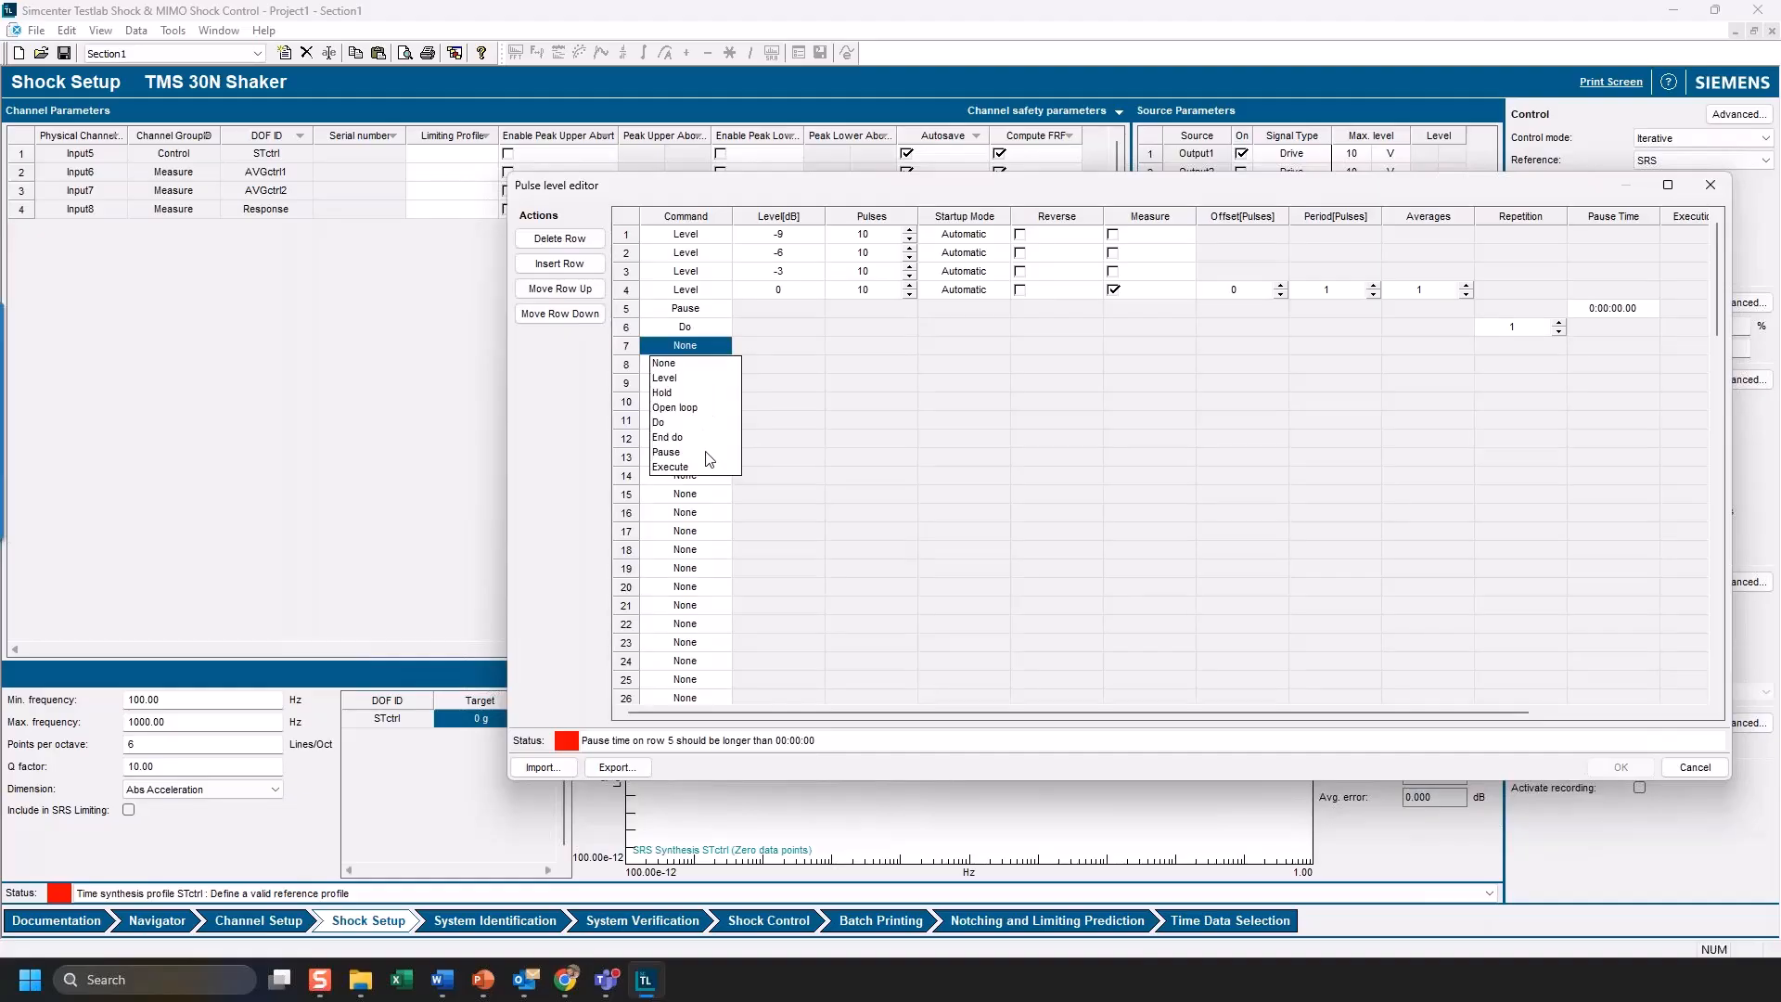
pyautogui.click(680, 466)
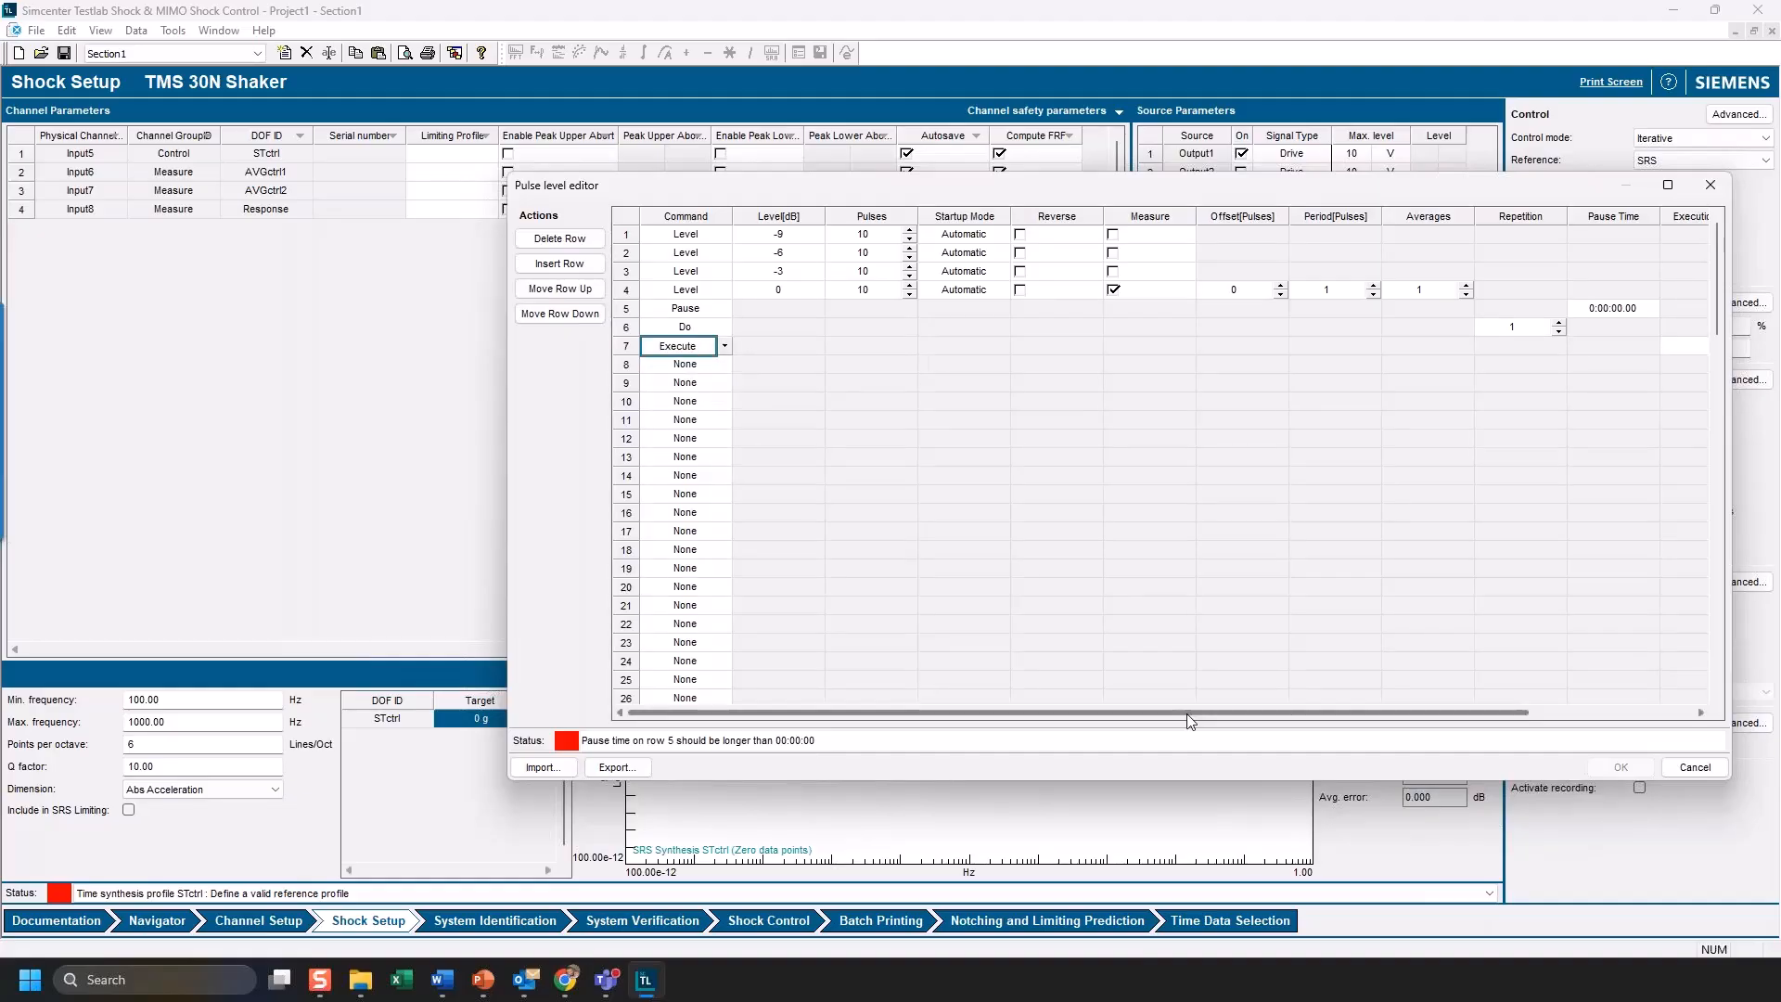
pyautogui.moveTo(1188, 712); pyautogui.dragTo(1295, 711)
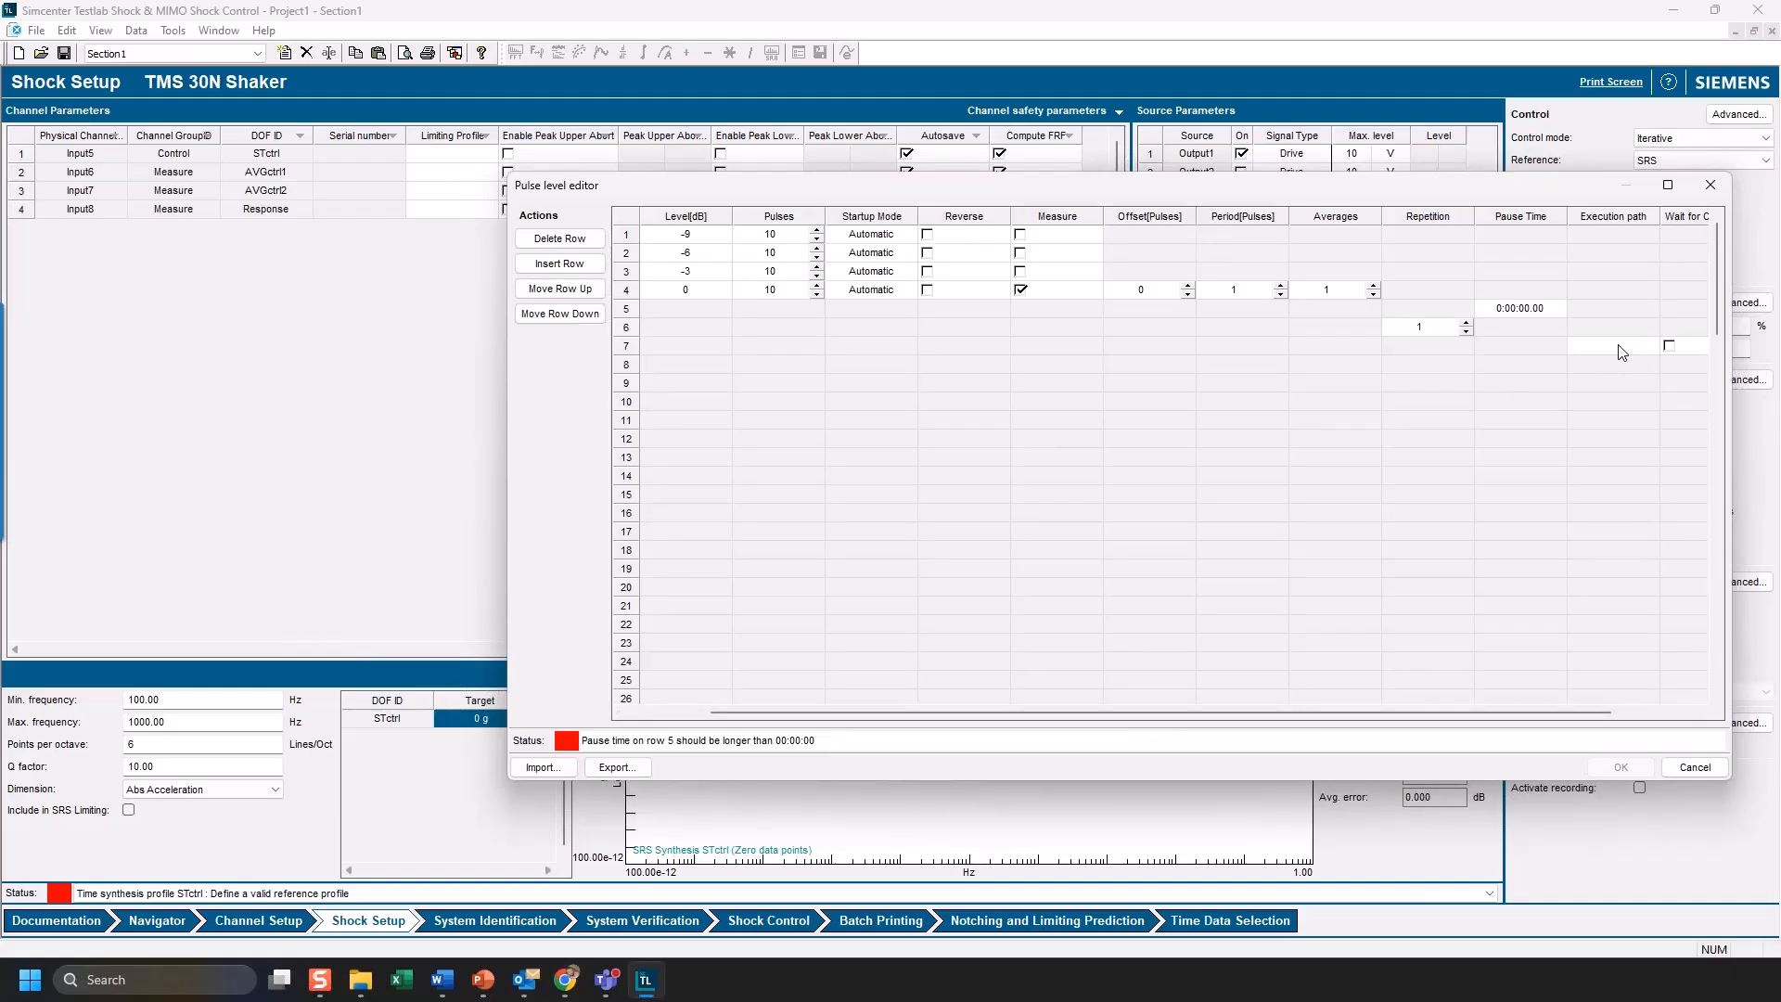
pyautogui.moveTo(1223, 708); pyautogui.dragTo(1265, 638)
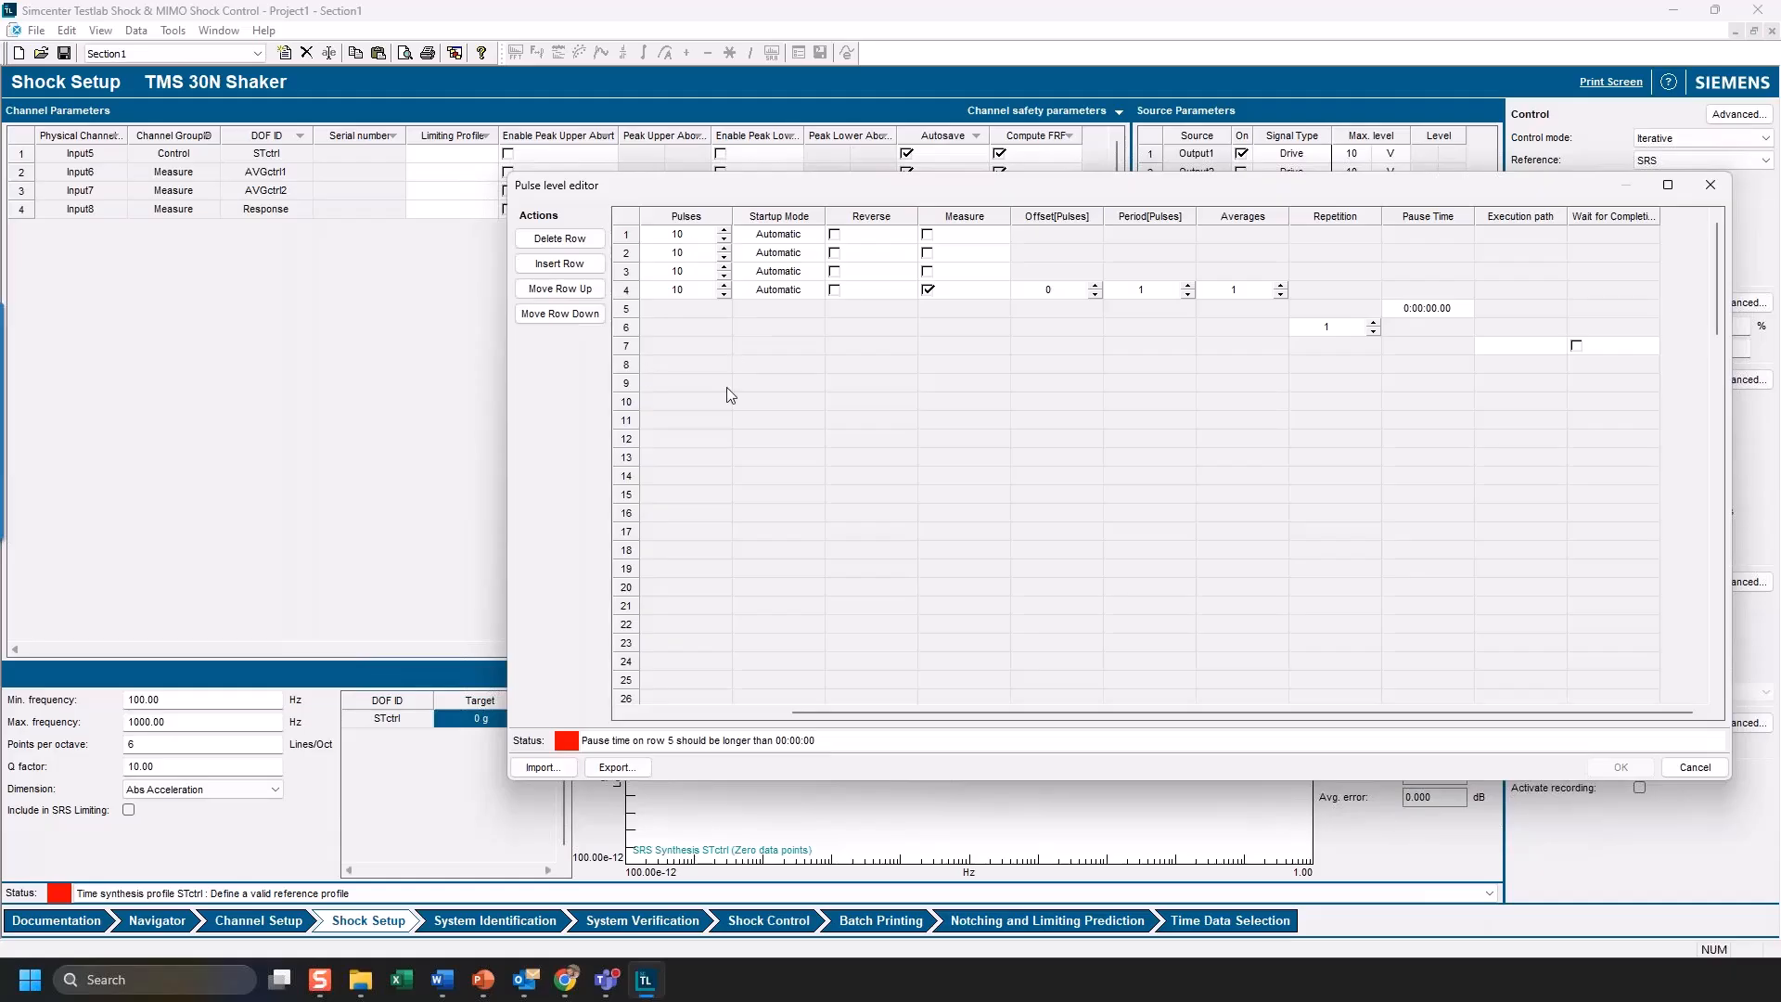
pyautogui.moveTo(1063, 711); pyautogui.dragTo(898, 710)
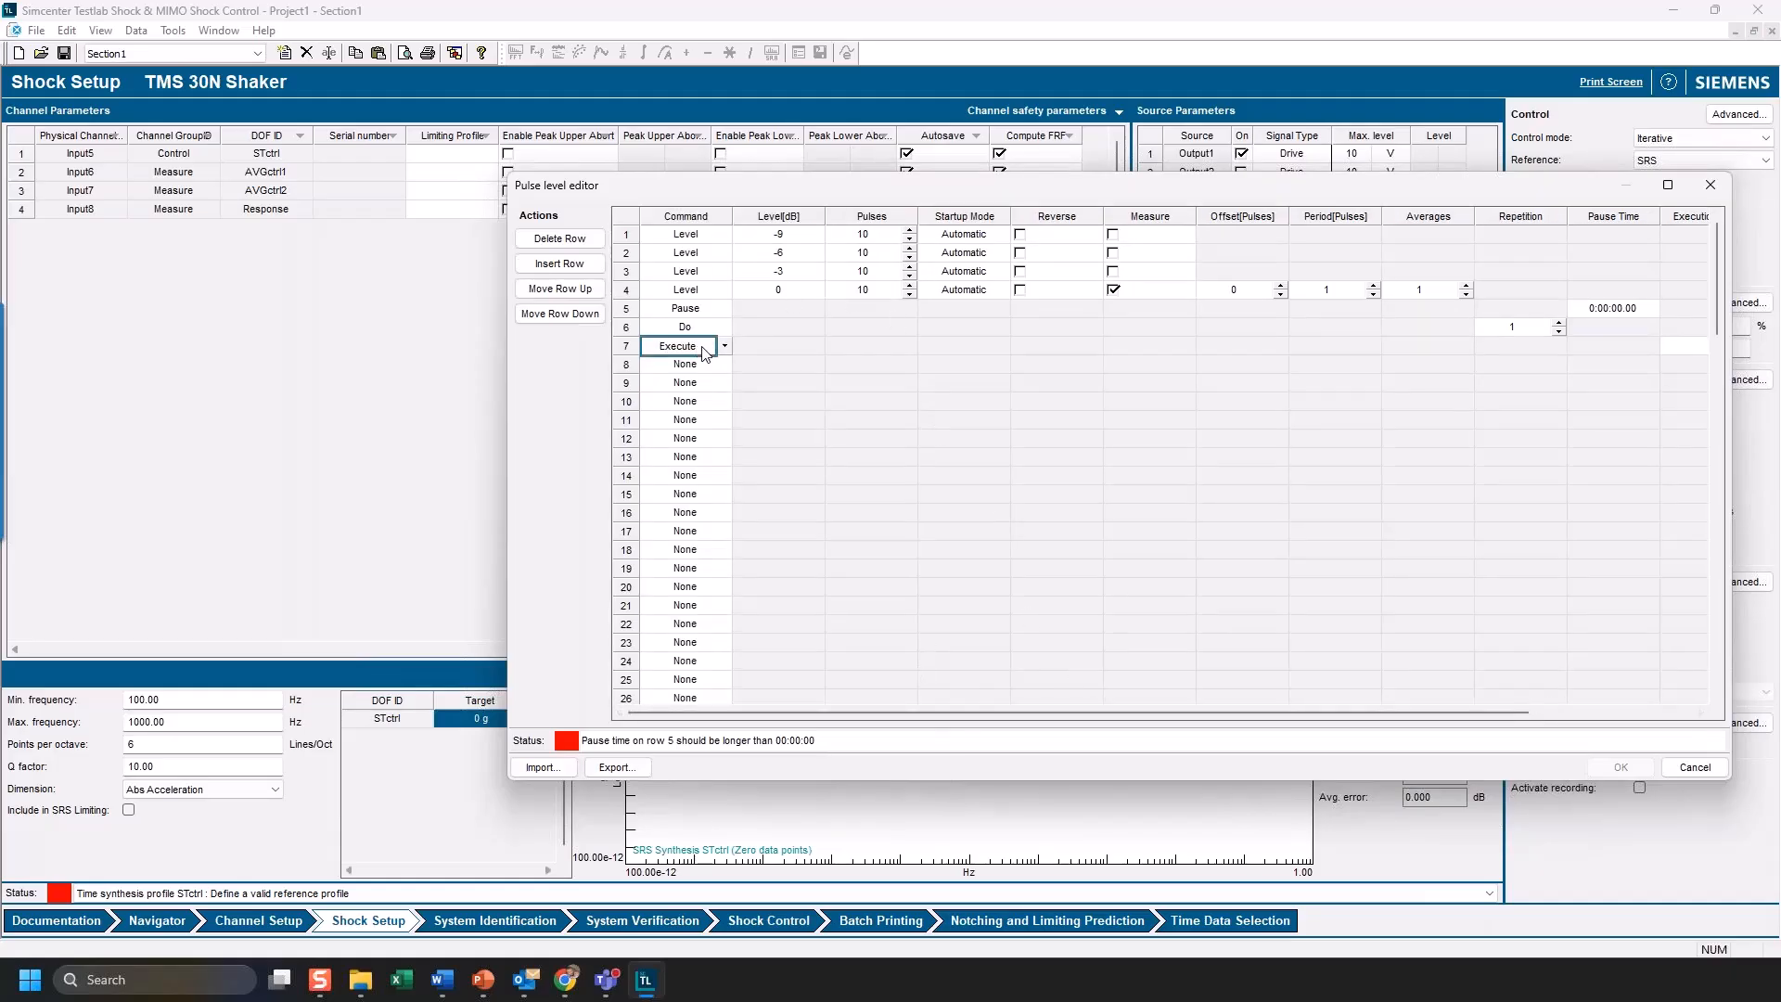
# - Set the commands of rows 7, 6 and 5 back to None and accept the pulse level table
pyautogui.click(724, 345)
pyautogui.click(699, 373)
pyautogui.click(716, 327)
pyautogui.click(721, 326)
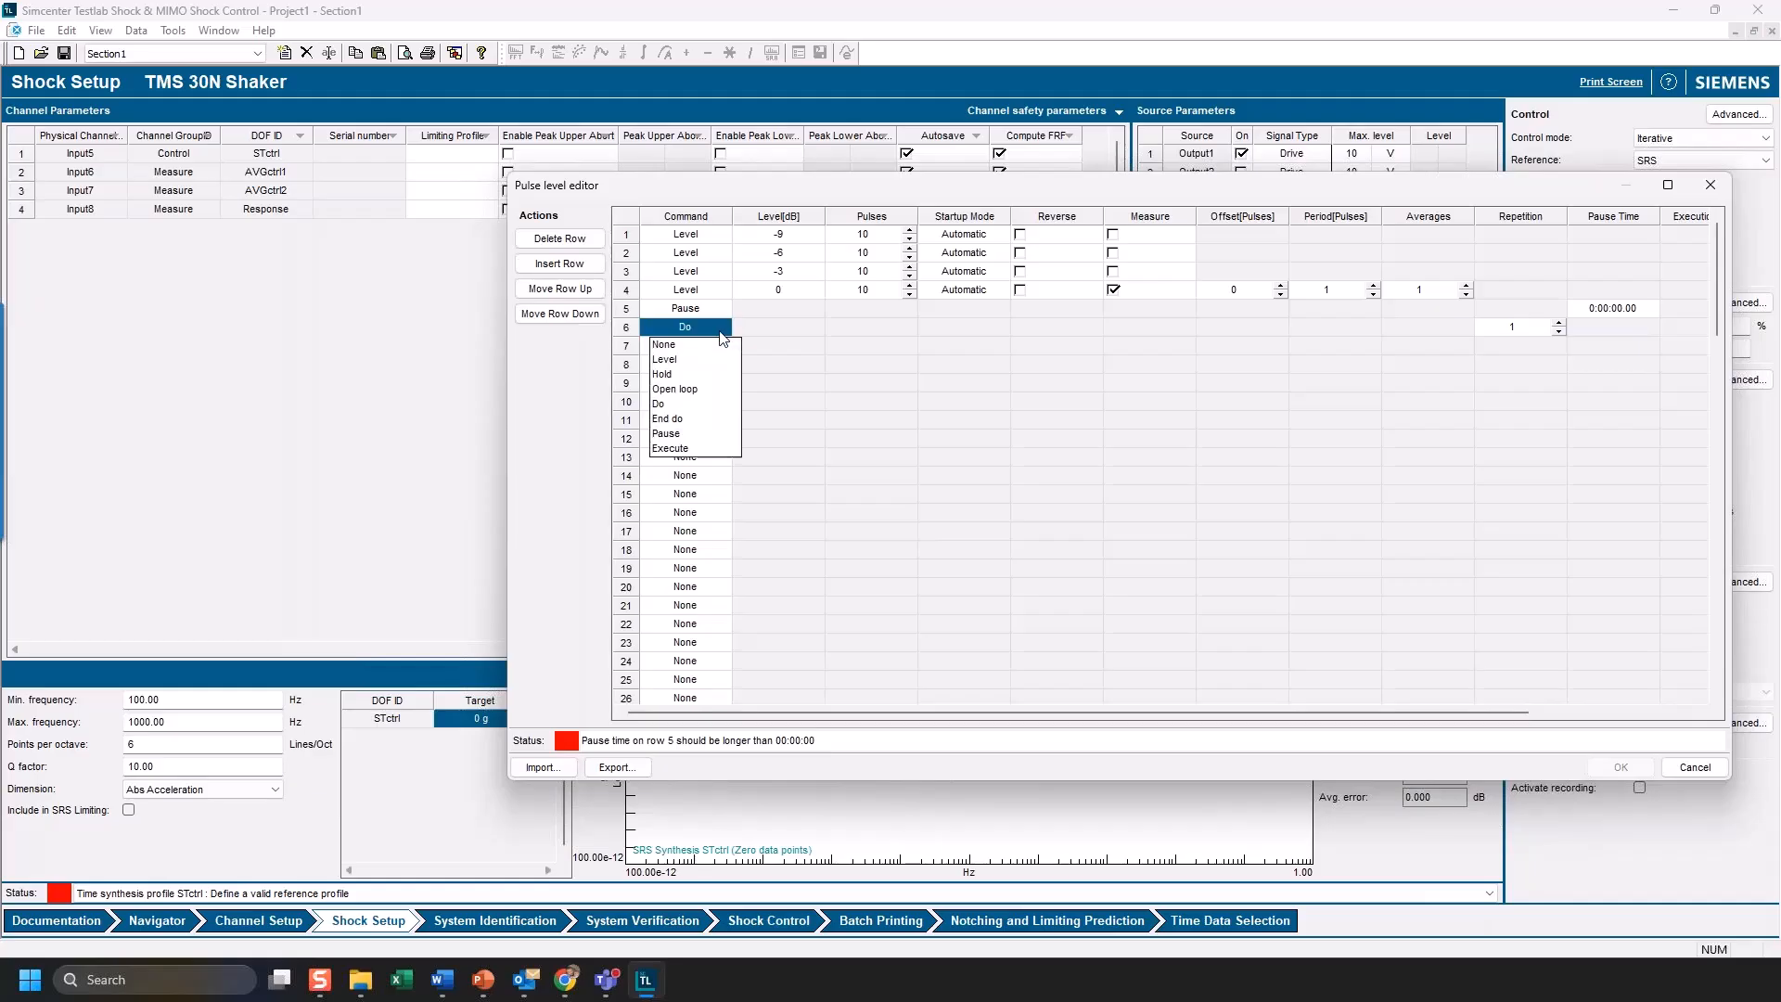
pyautogui.click(693, 345)
pyautogui.click(726, 312)
pyautogui.click(728, 312)
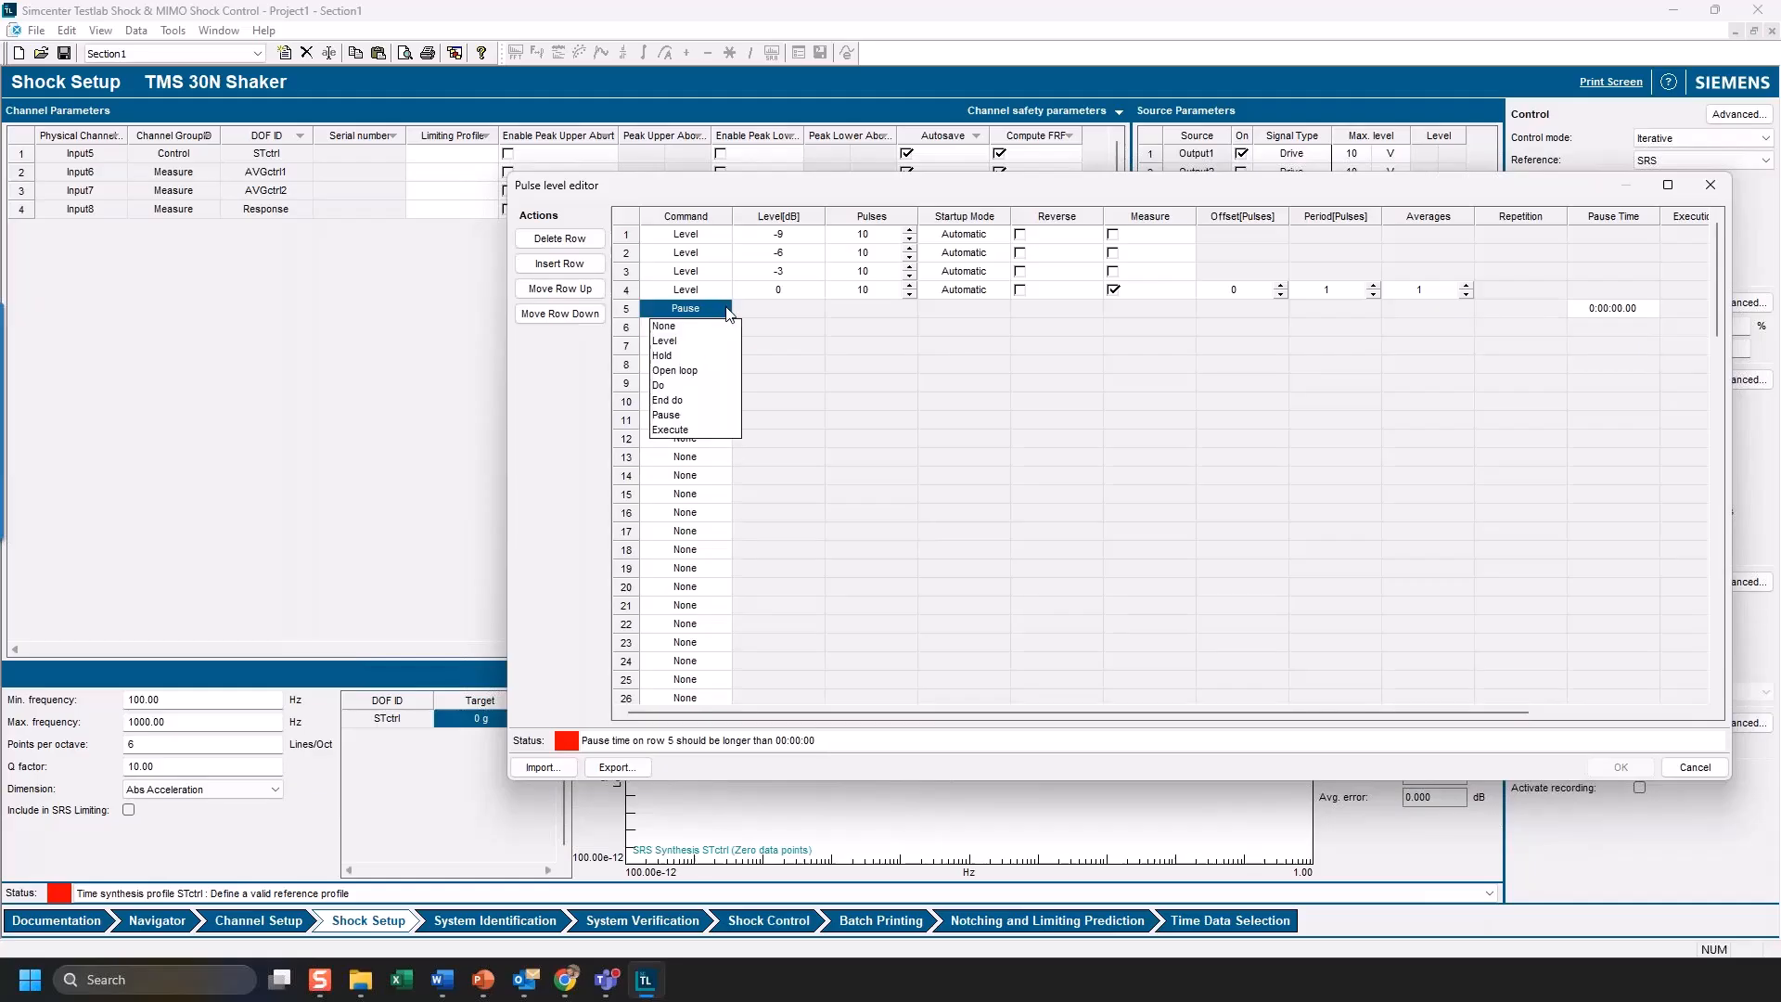
pyautogui.click(666, 327)
pyautogui.click(1640, 769)
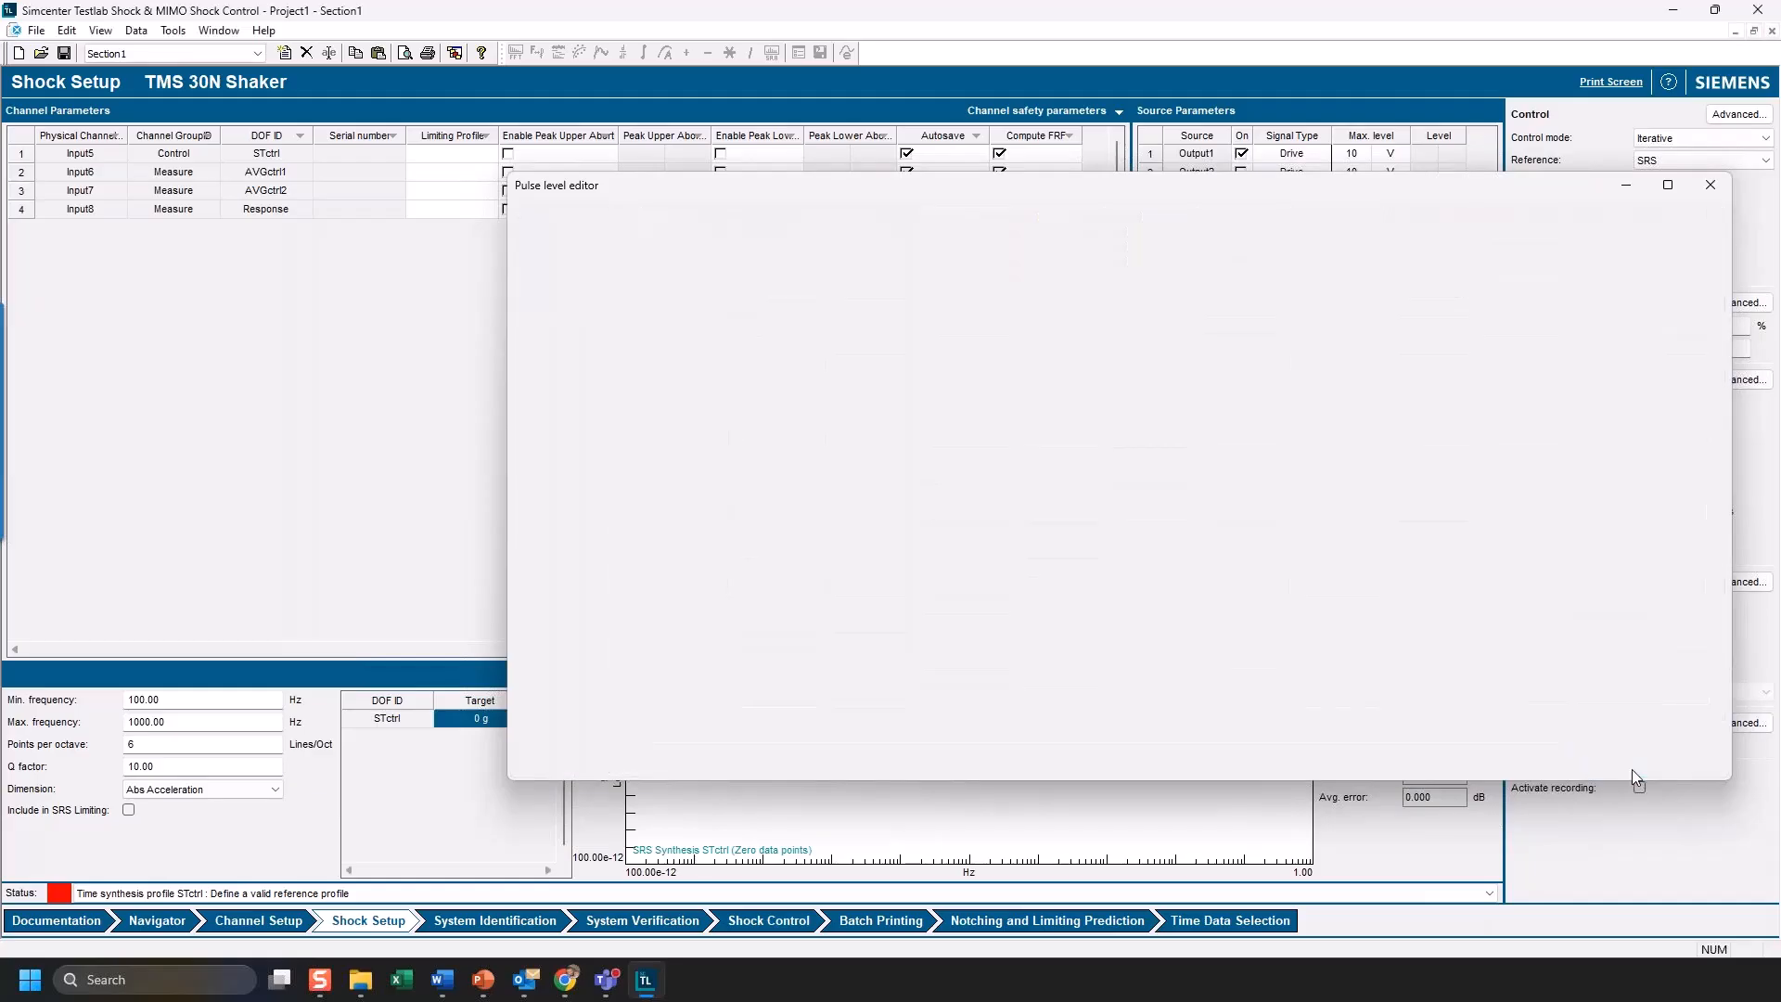
# - Disable the advanced pulse level table, try the Single shot level startup mode and restore Automatic
pyautogui.click(1639, 402)
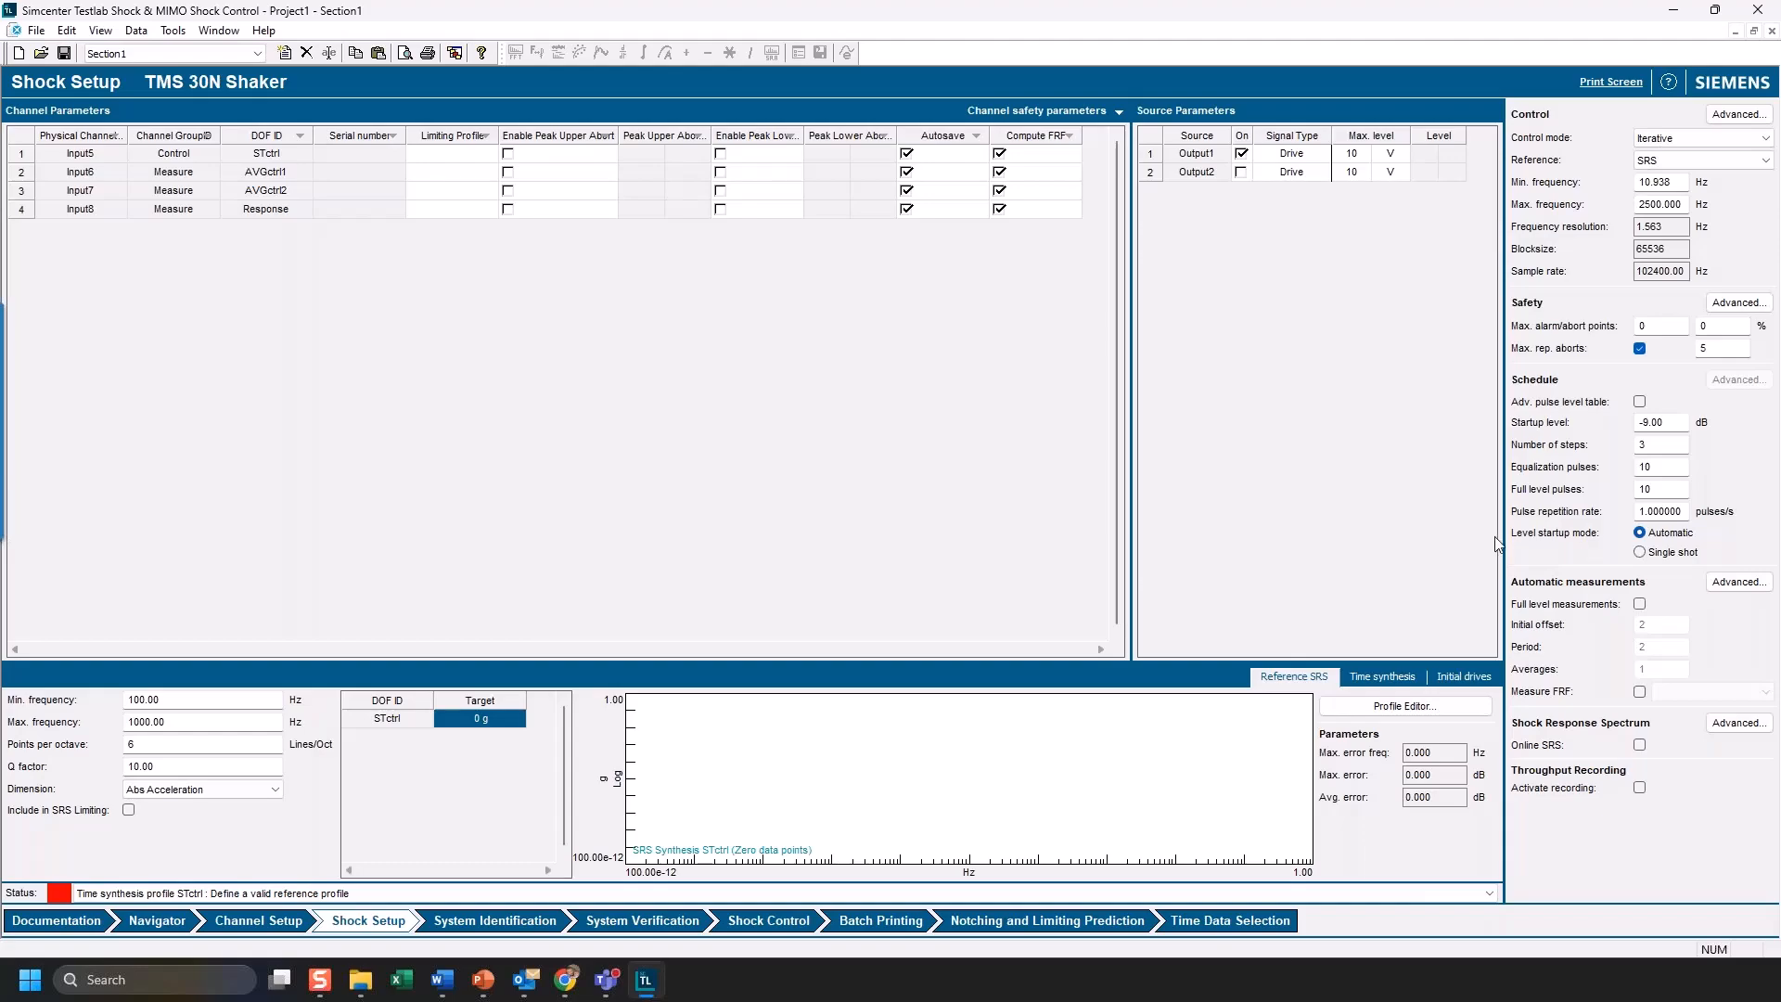
pyautogui.click(1641, 553)
pyautogui.click(1640, 535)
# - Examine the averaging type options in the advanced automatic measurement settings
pyautogui.click(1724, 586)
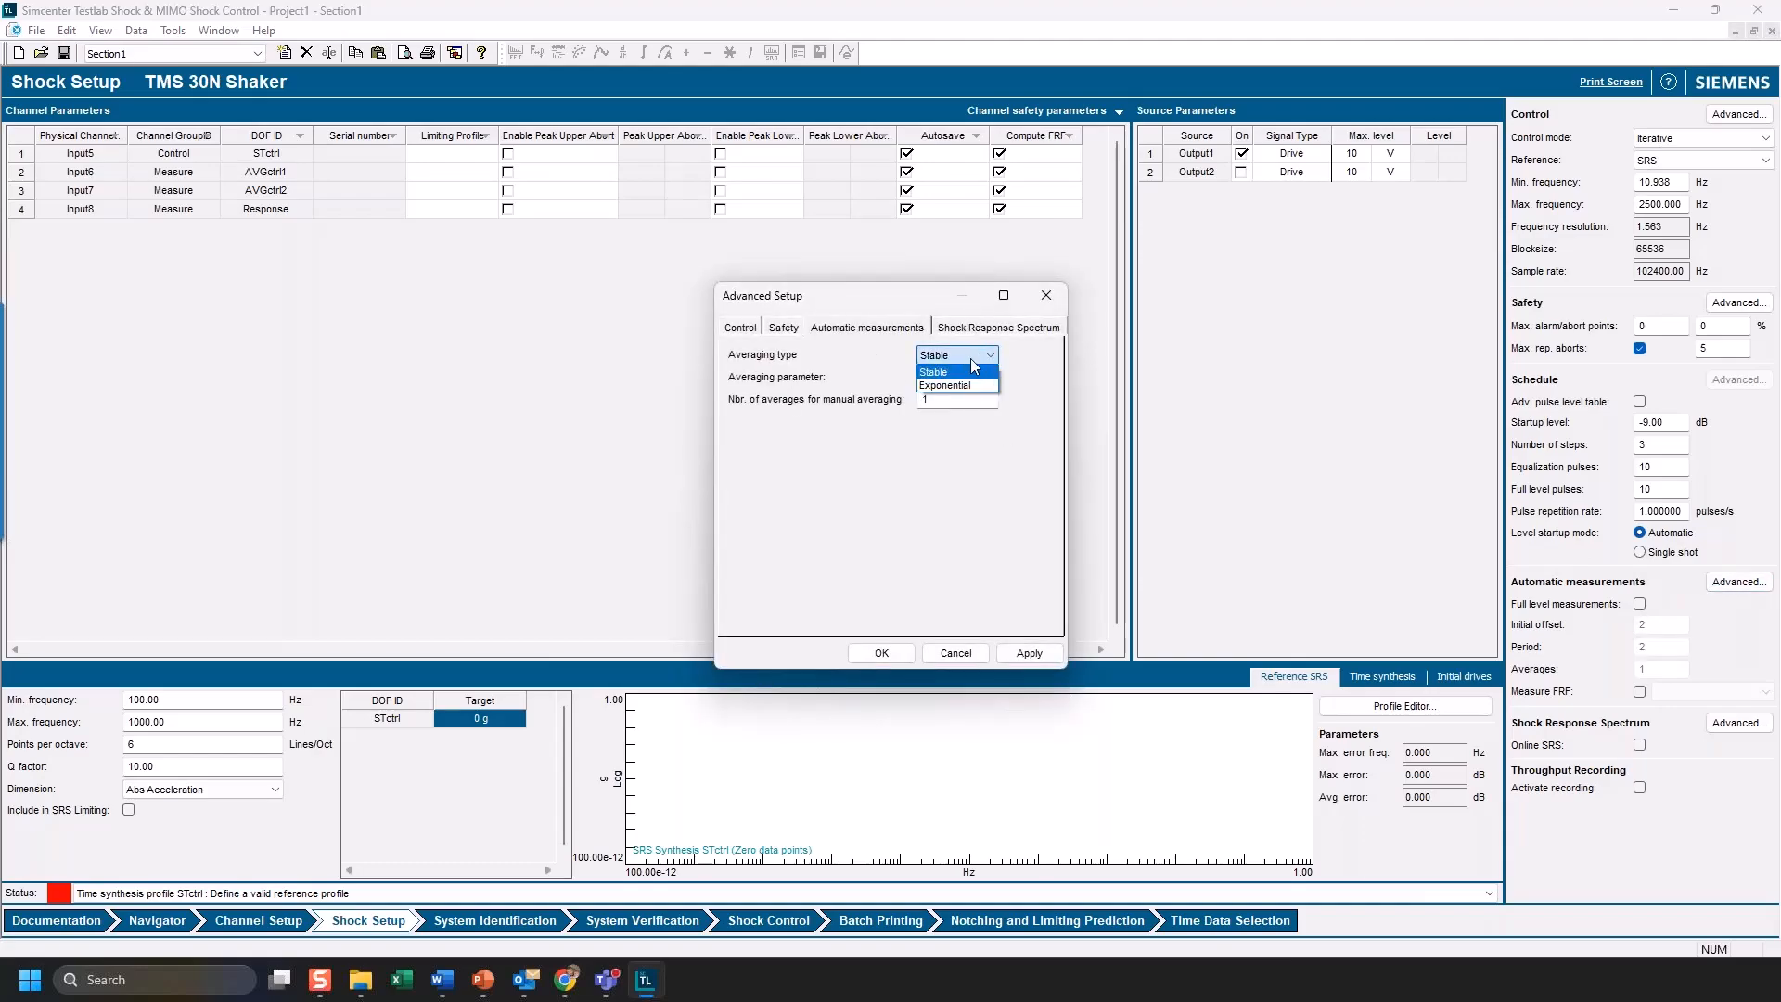
pyautogui.click(970, 358)
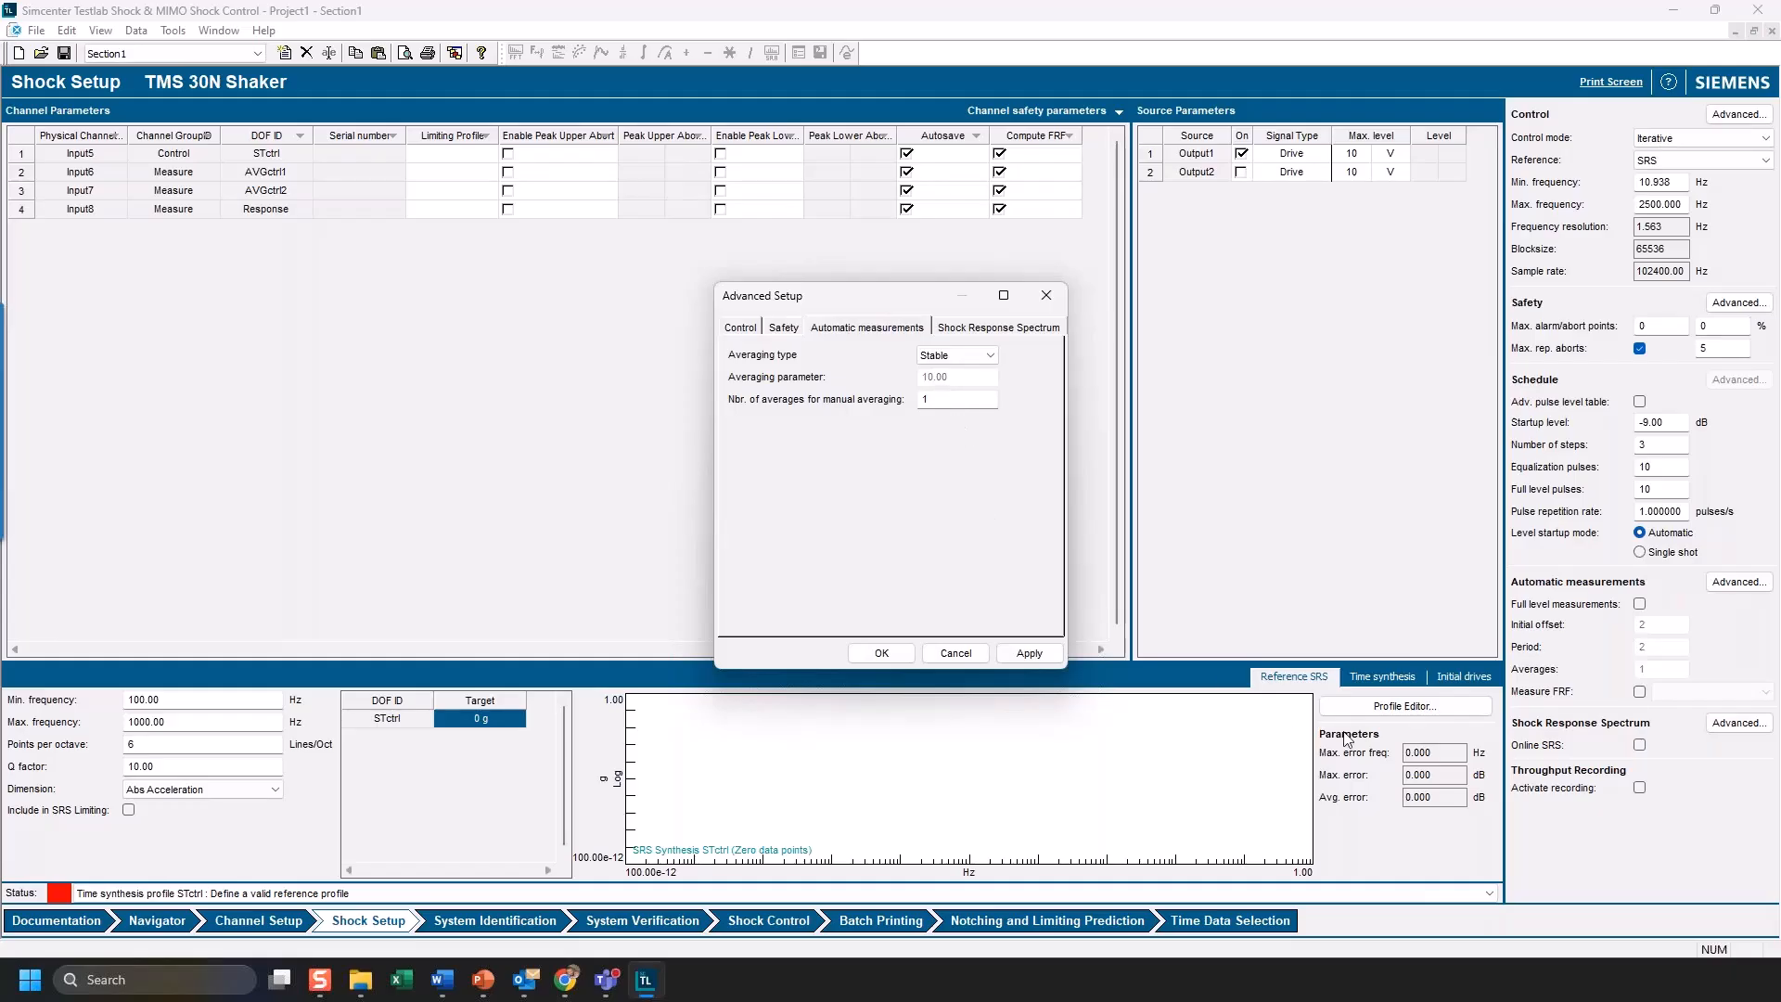
pyautogui.click(881, 652)
# - Enable Online SRS, and in its advanced settings switch the use of reference SRS settings off and on again
pyautogui.click(1640, 745)
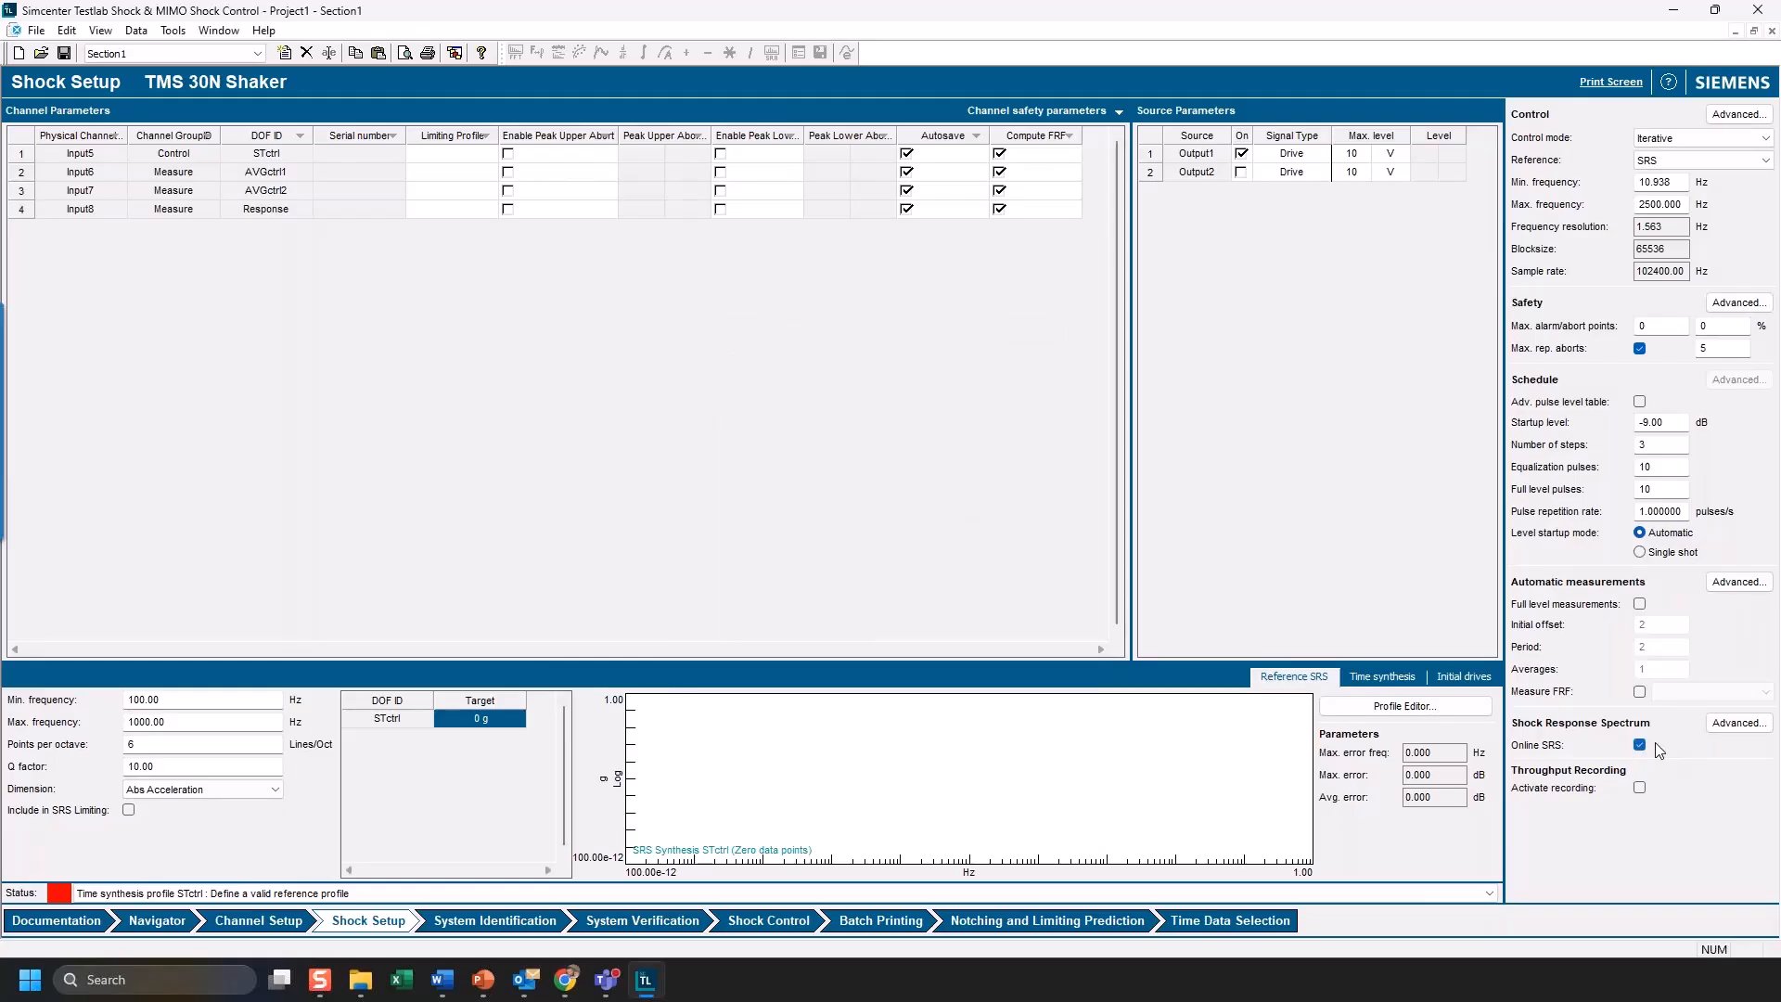
pyautogui.click(1727, 725)
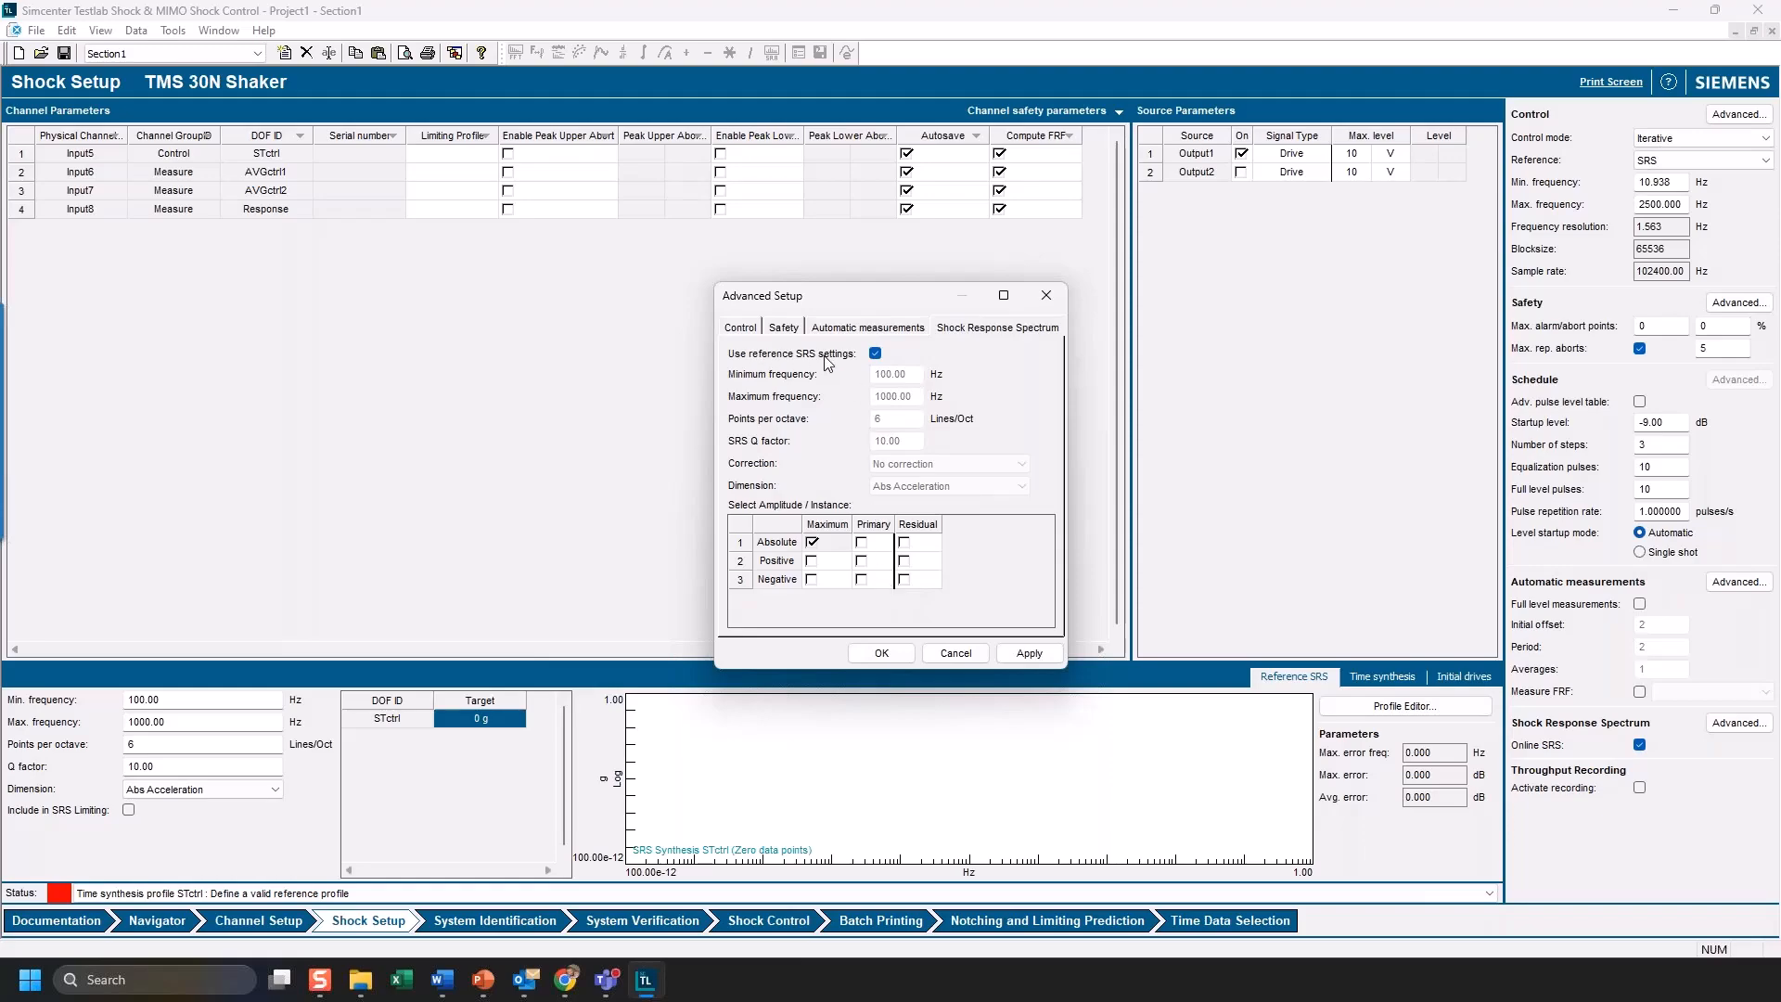
pyautogui.click(873, 355)
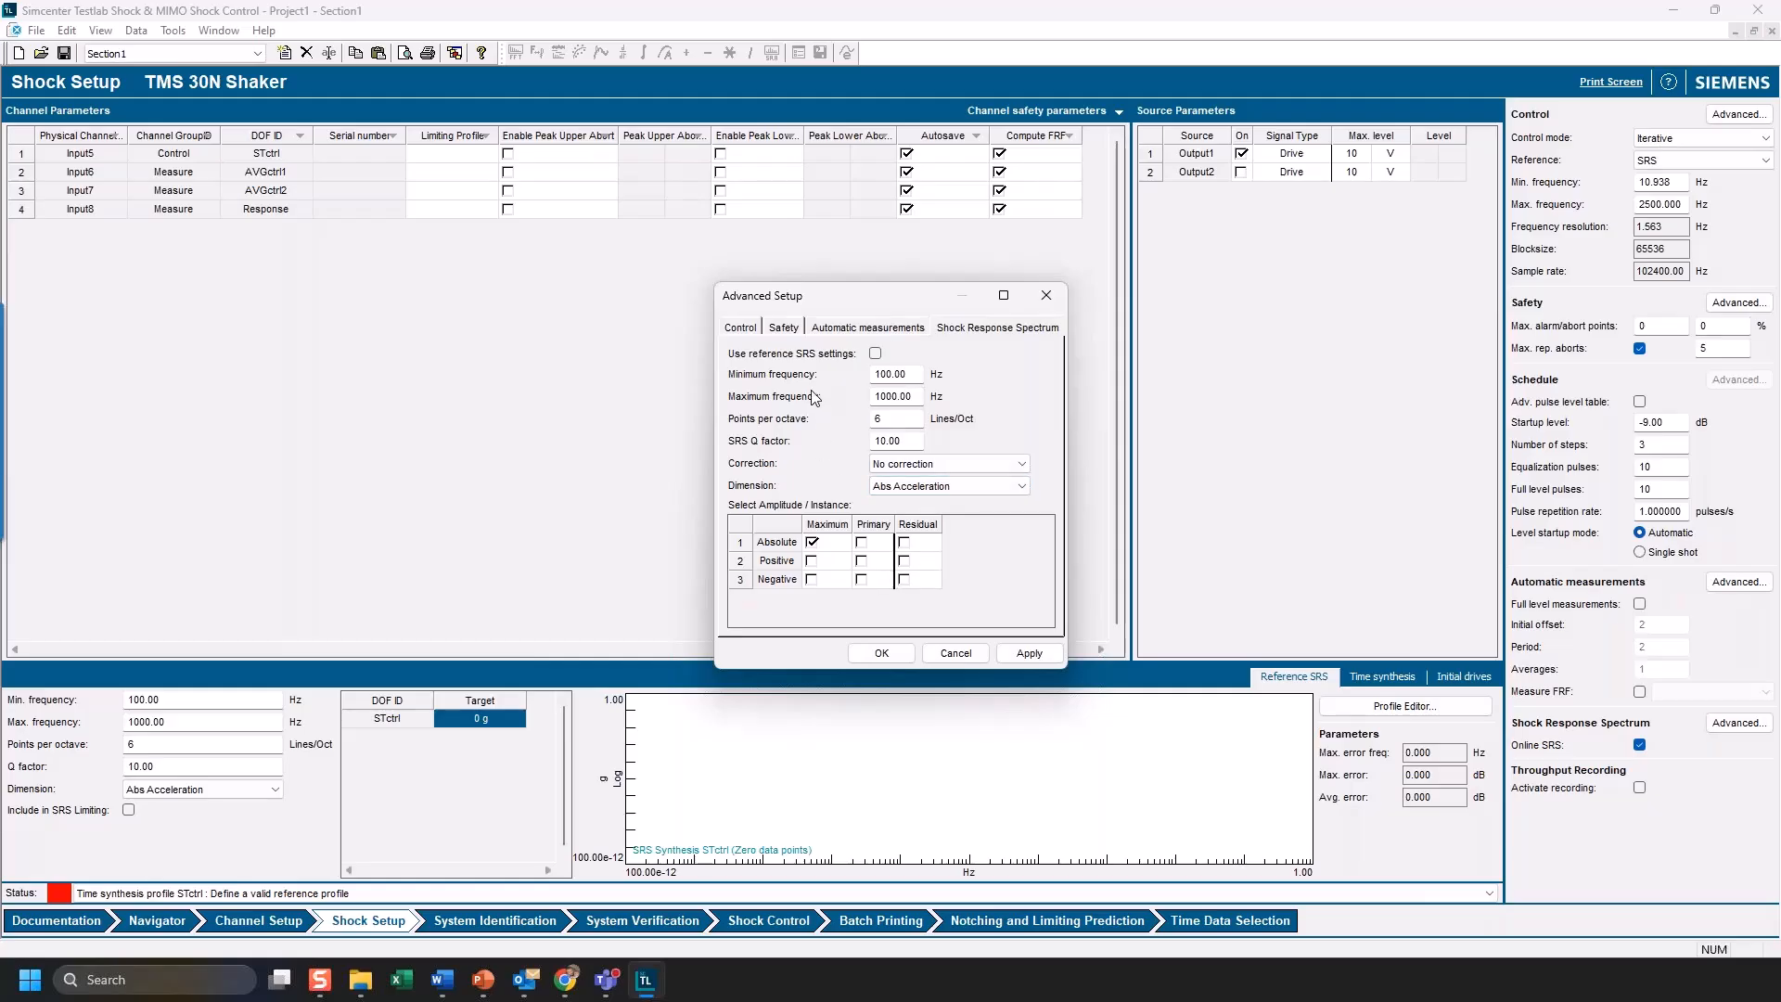
pyautogui.click(876, 354)
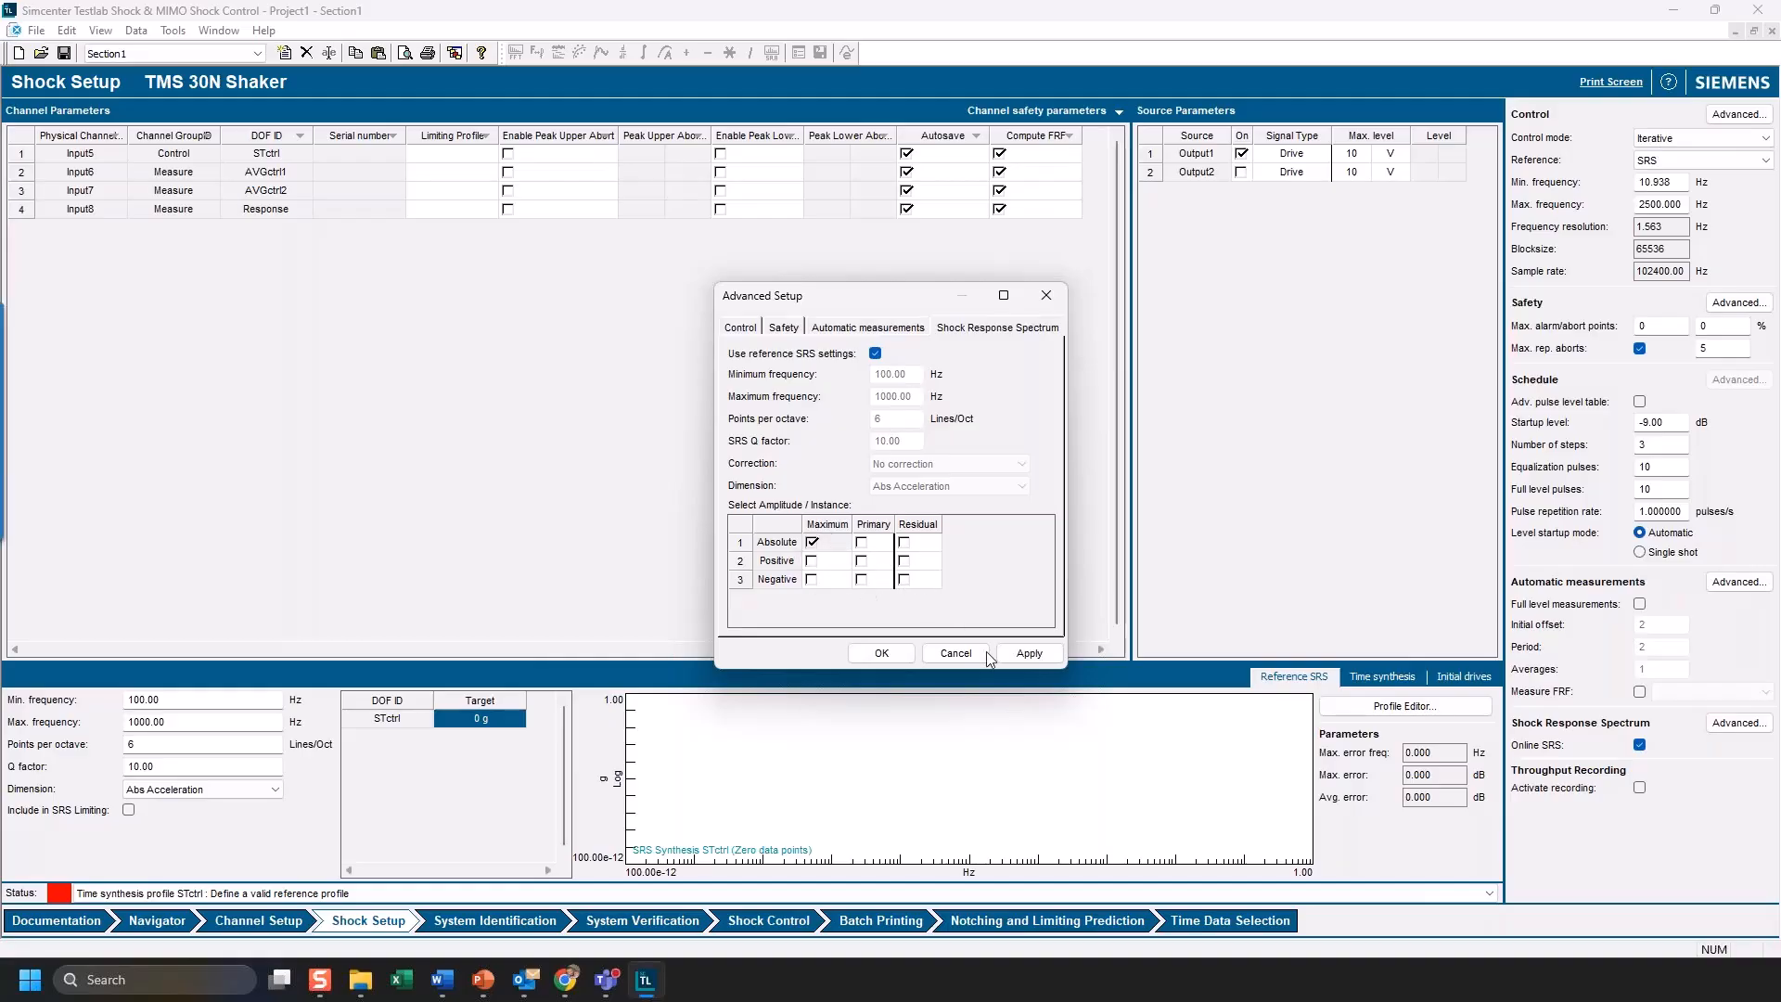
pyautogui.click(881, 653)
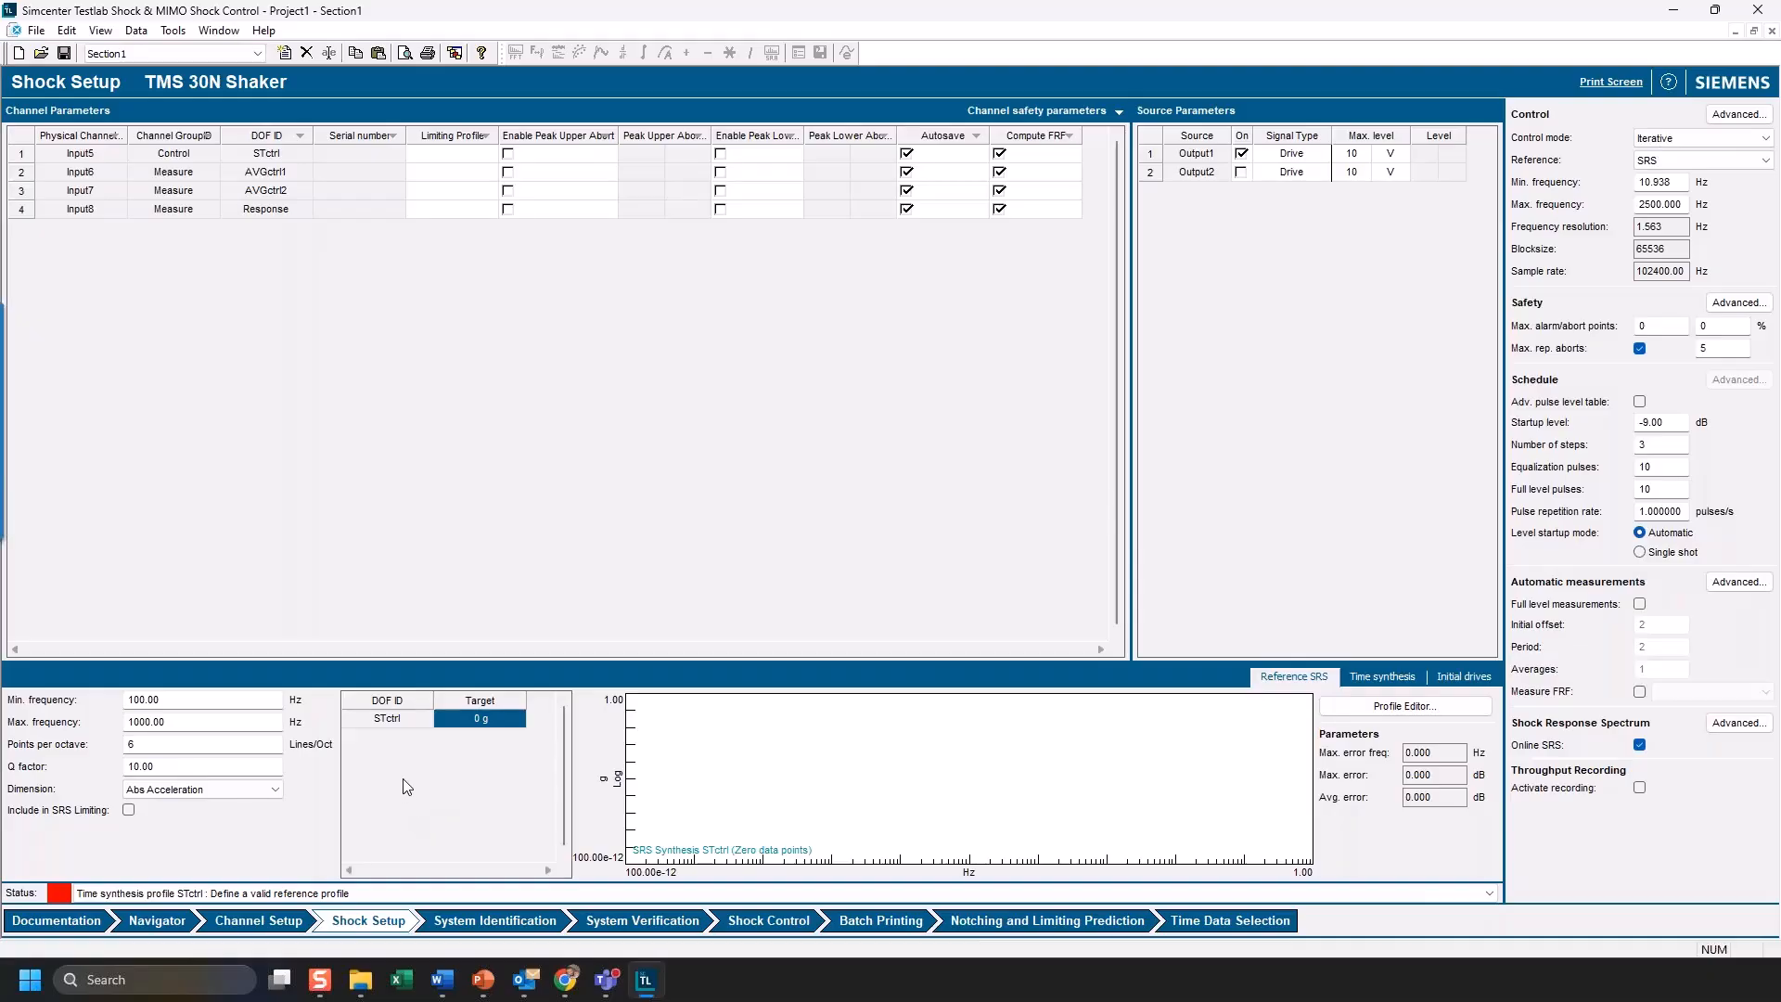
# - Set the reference SRS frequency range to a minimum of 10 Hz and a maximum of 2500 Hz
pyautogui.doubleClick(188, 701)
pyautogui.write('10.00')
pyautogui.doubleClick(194, 721)
pyautogui.write('2500')
# - Set the minimum control frequency to 9 Hz, also trying 9.5 Hz
pyautogui.doubleClick(1680, 182)
pyautogui.write('9')
pyautogui.press('Return')
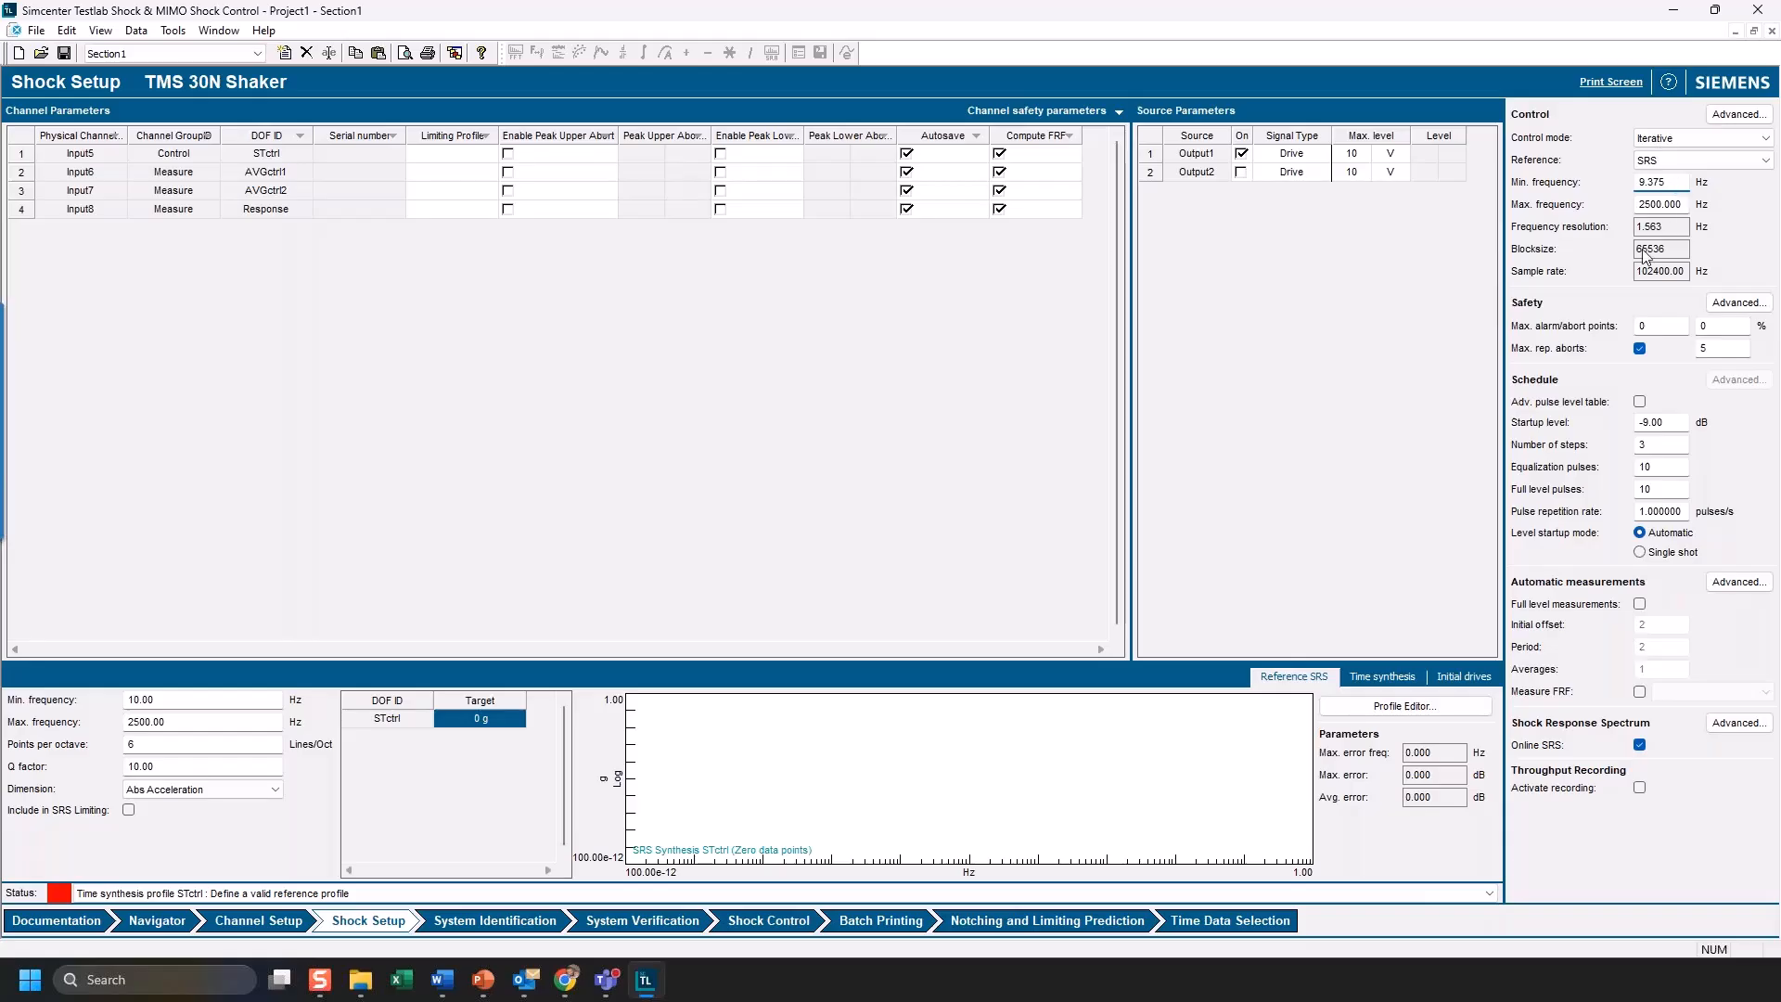
pyautogui.doubleClick(1660, 181)
pyautogui.write('9.5')
pyautogui.press('Return')
pyautogui.doubleClick(1670, 182)
pyautogui.write('9')
pyautogui.press('Return')
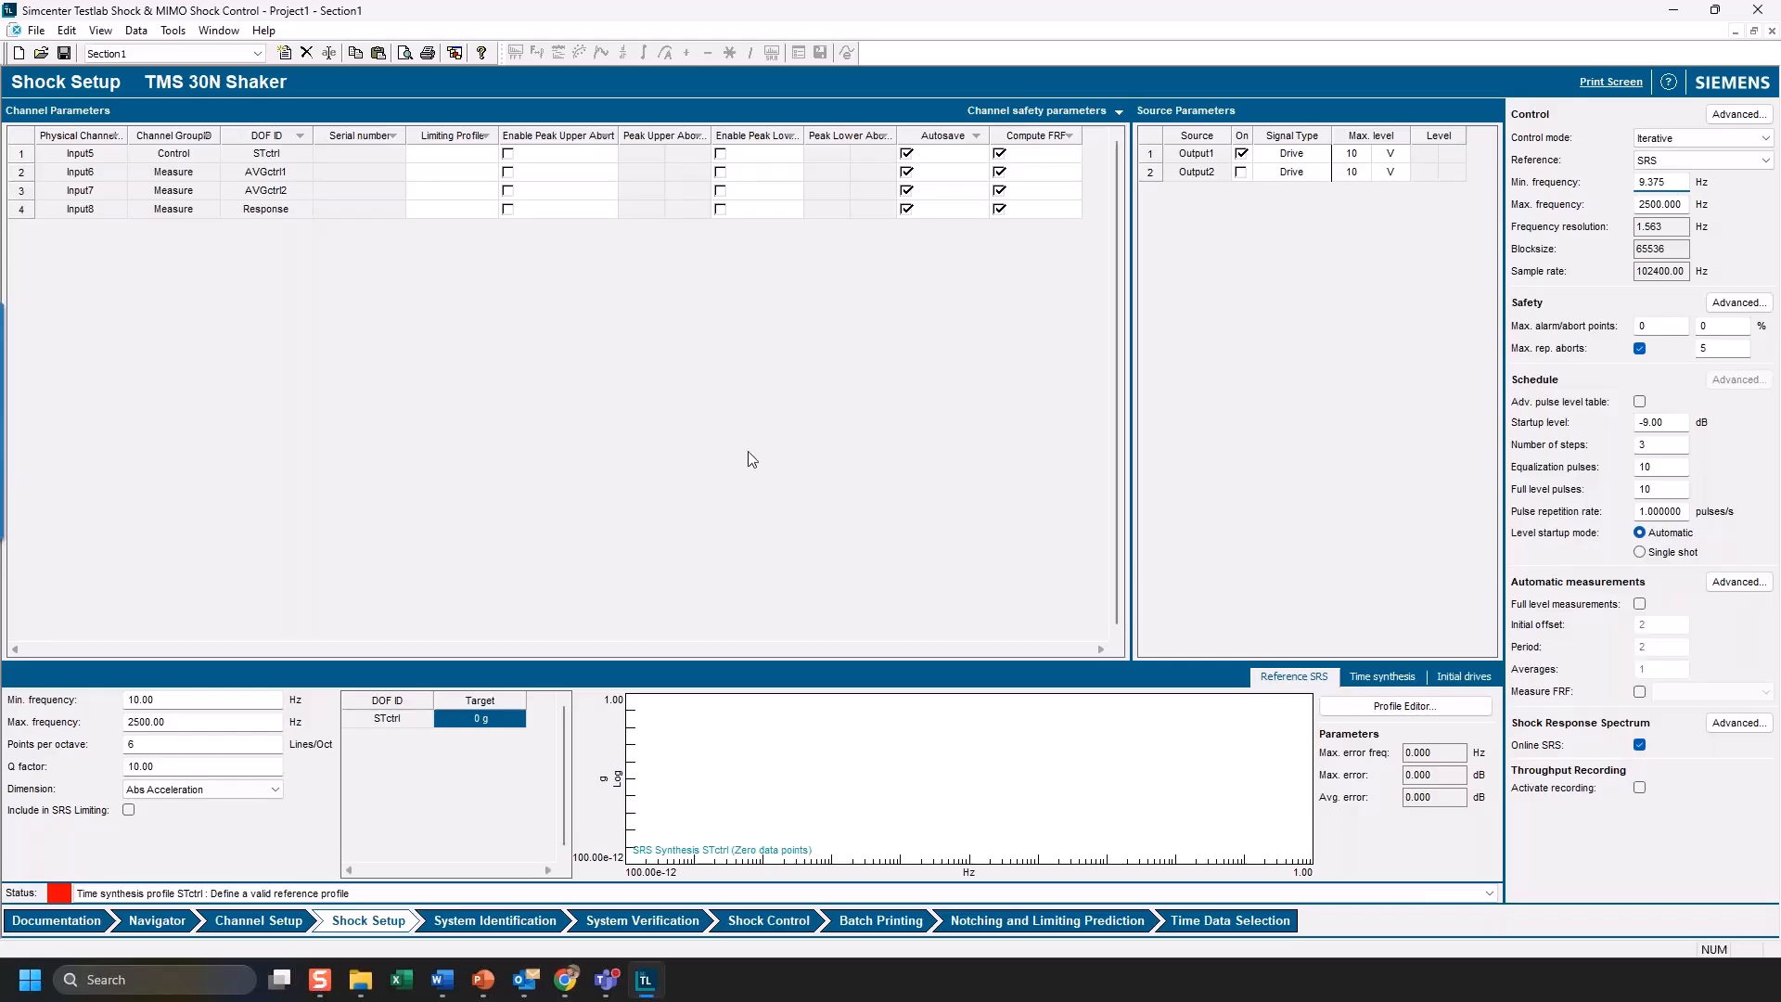
# - Set the reference SRS to 12 points per octave and keep Abs Acceleration as its dimension
pyautogui.doubleClick(148, 743)
pyautogui.write('12')
pyautogui.click(233, 761)
pyautogui.press('Tab')
pyautogui.click(181, 792)
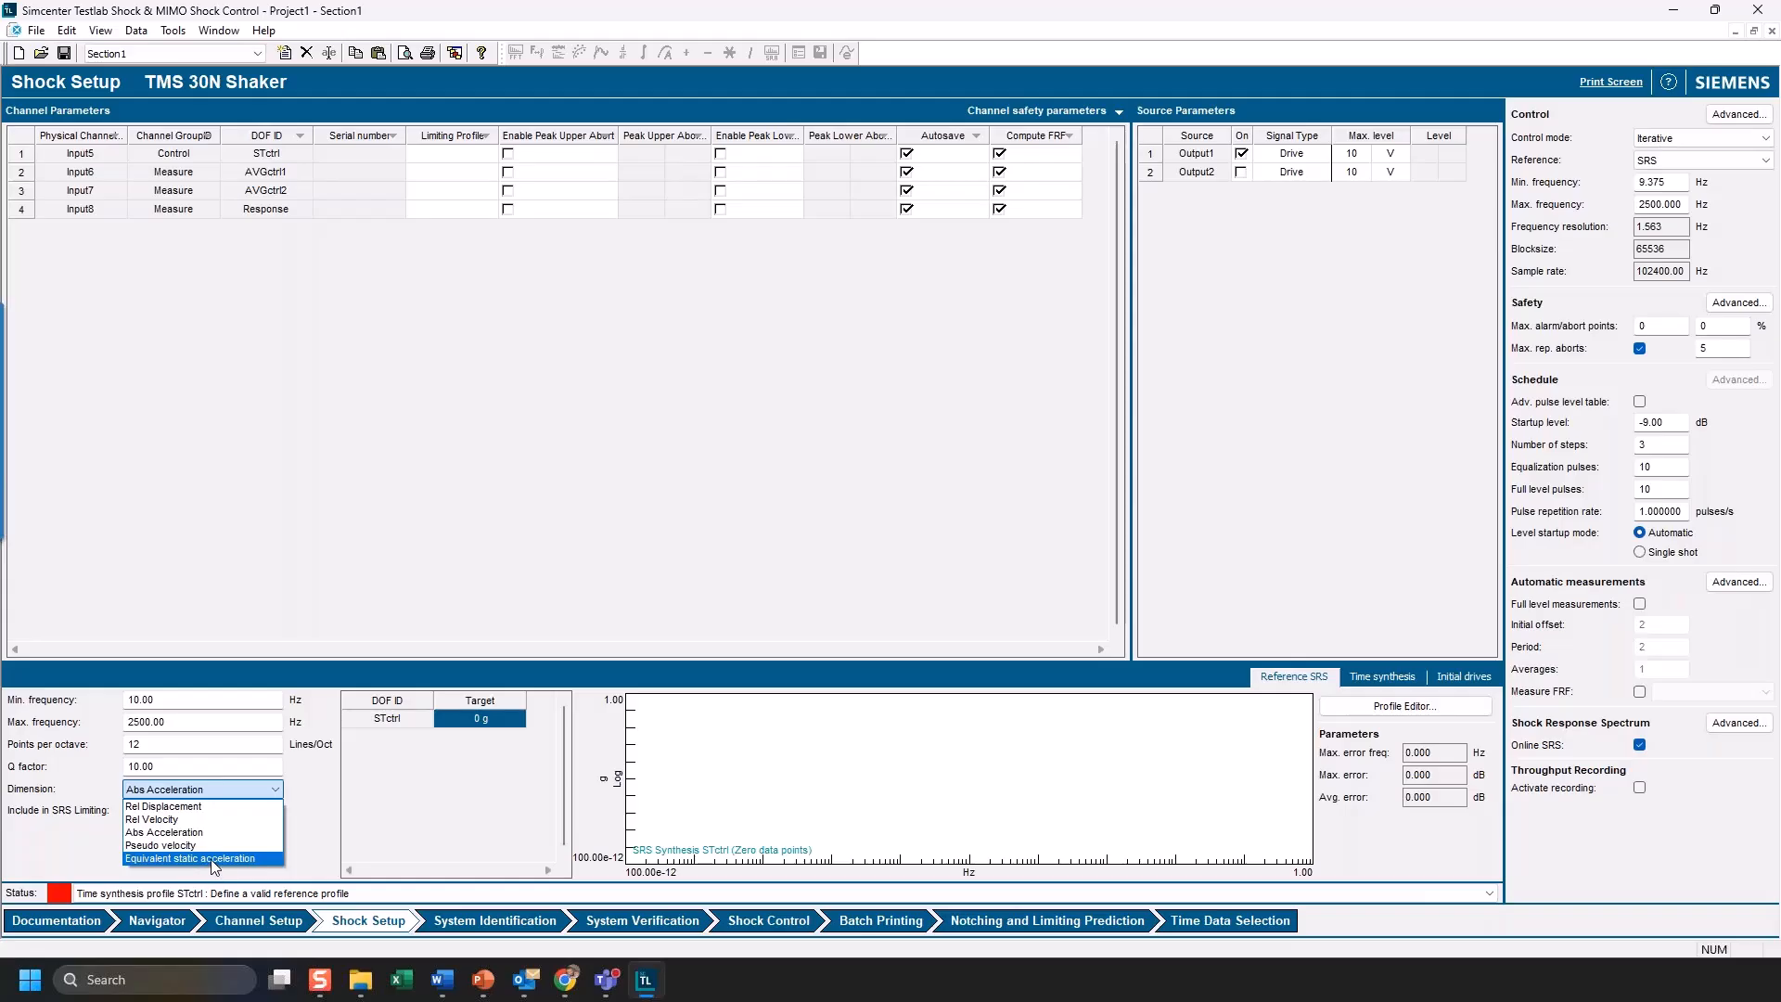
pyautogui.click(168, 833)
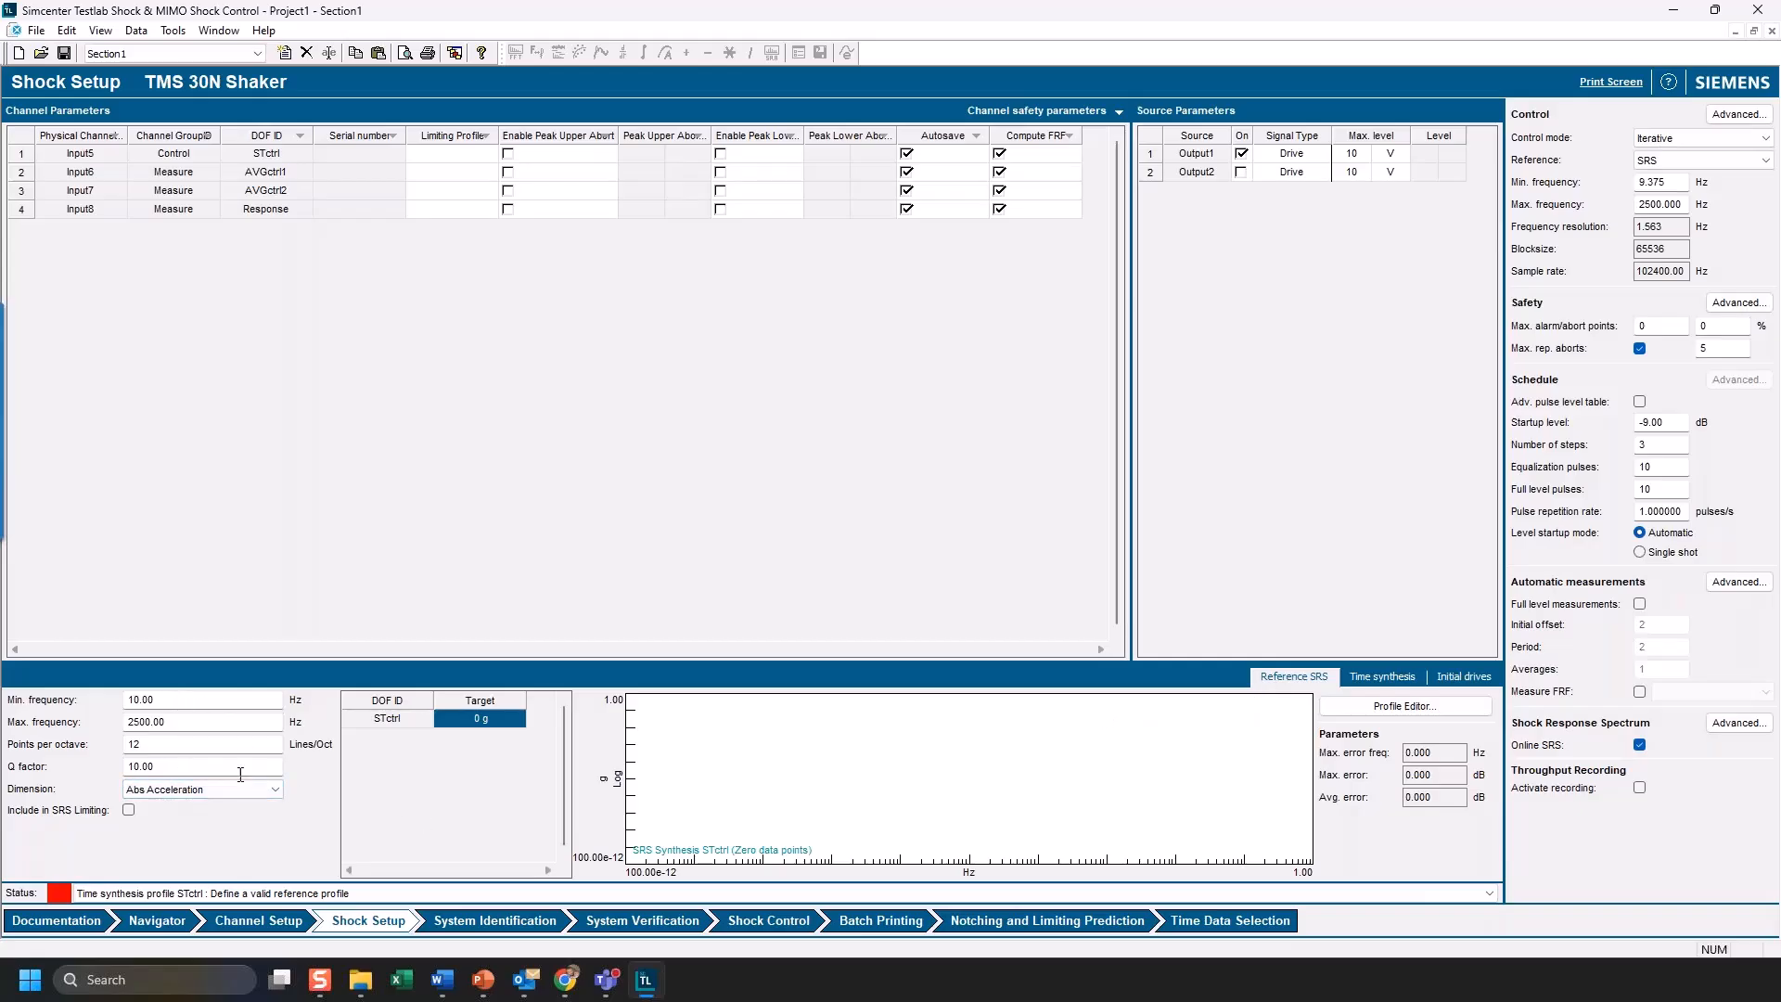
# - In the reference SRS profile editor, define breakpoints at 10 Hz with 1 g and at 2500 Hz with 25 g
pyautogui.click(1392, 709)
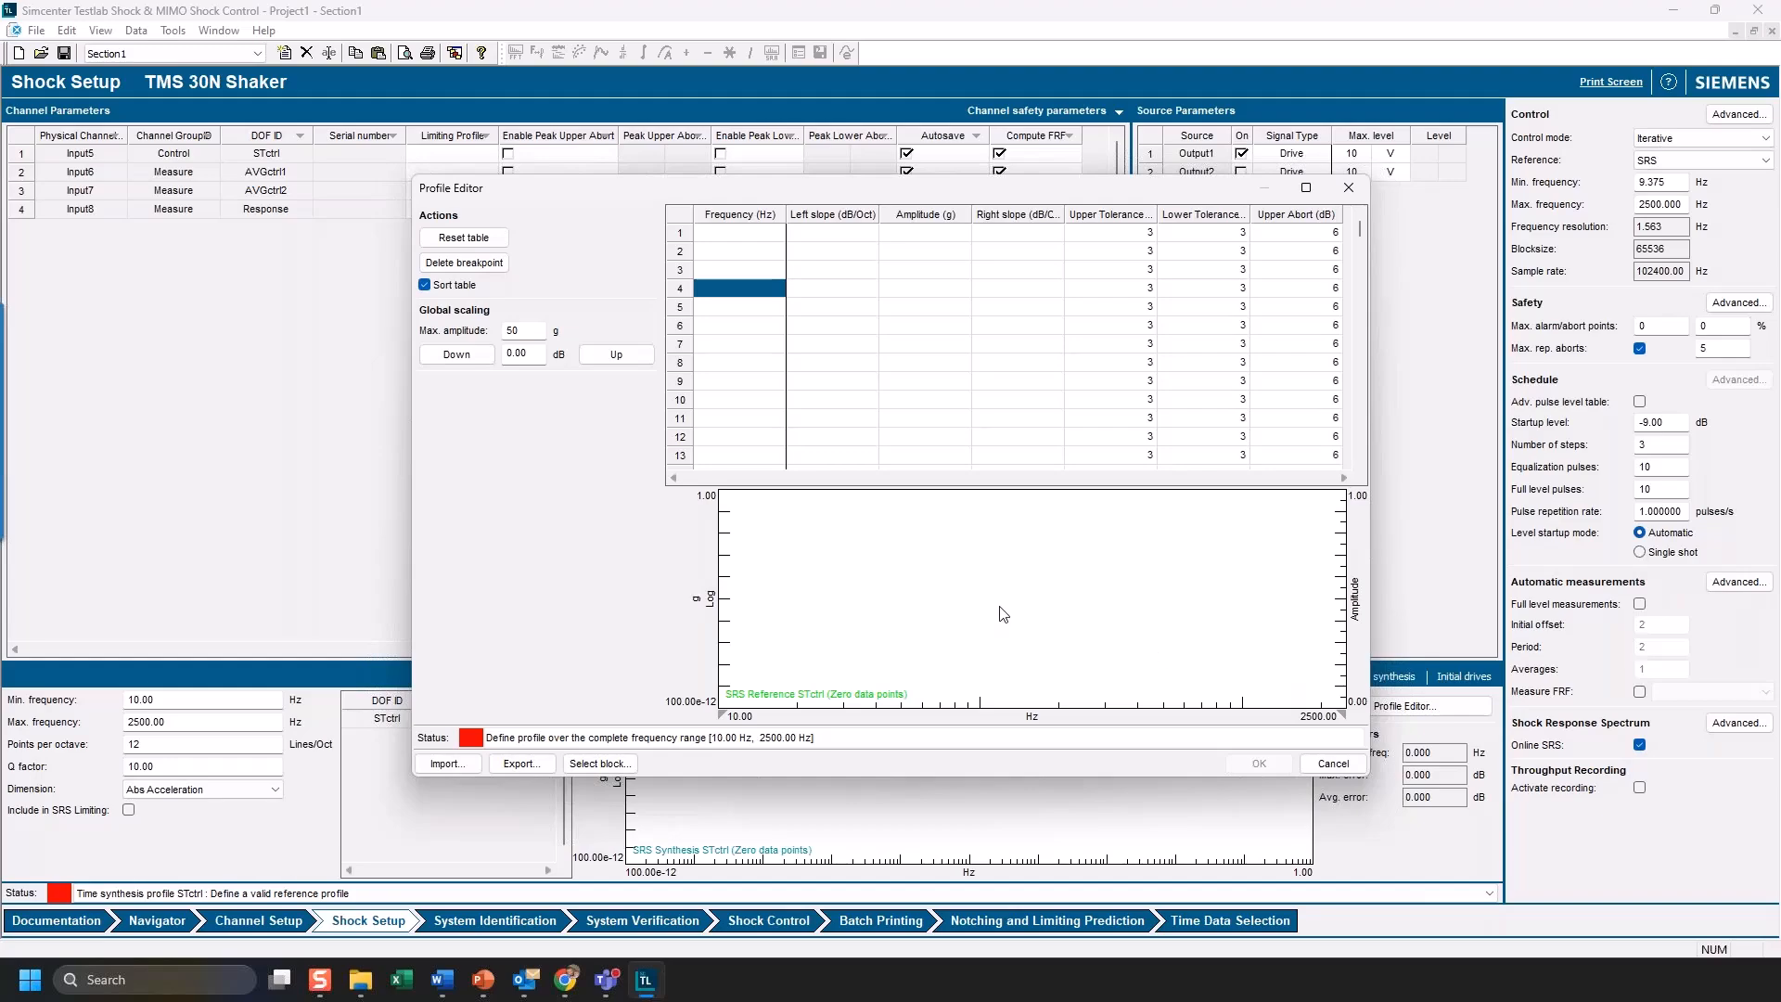
pyautogui.doubleClick(752, 236)
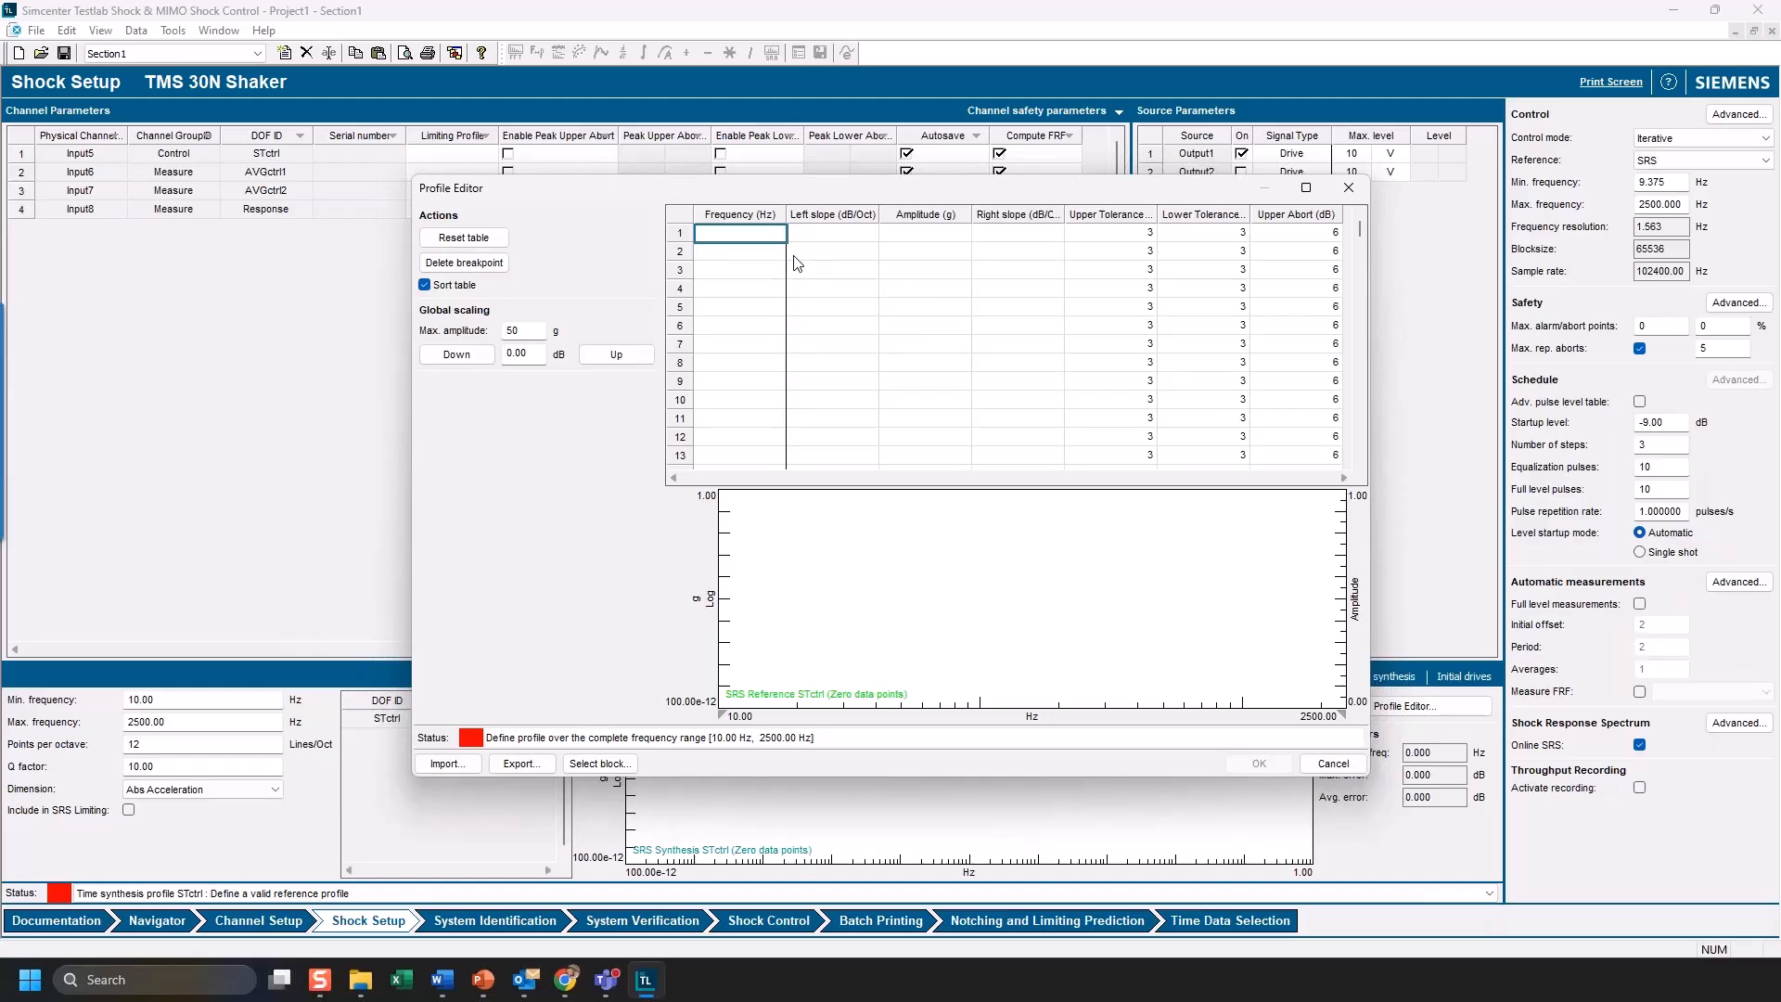
pyautogui.write('10')
pyautogui.click(756, 261)
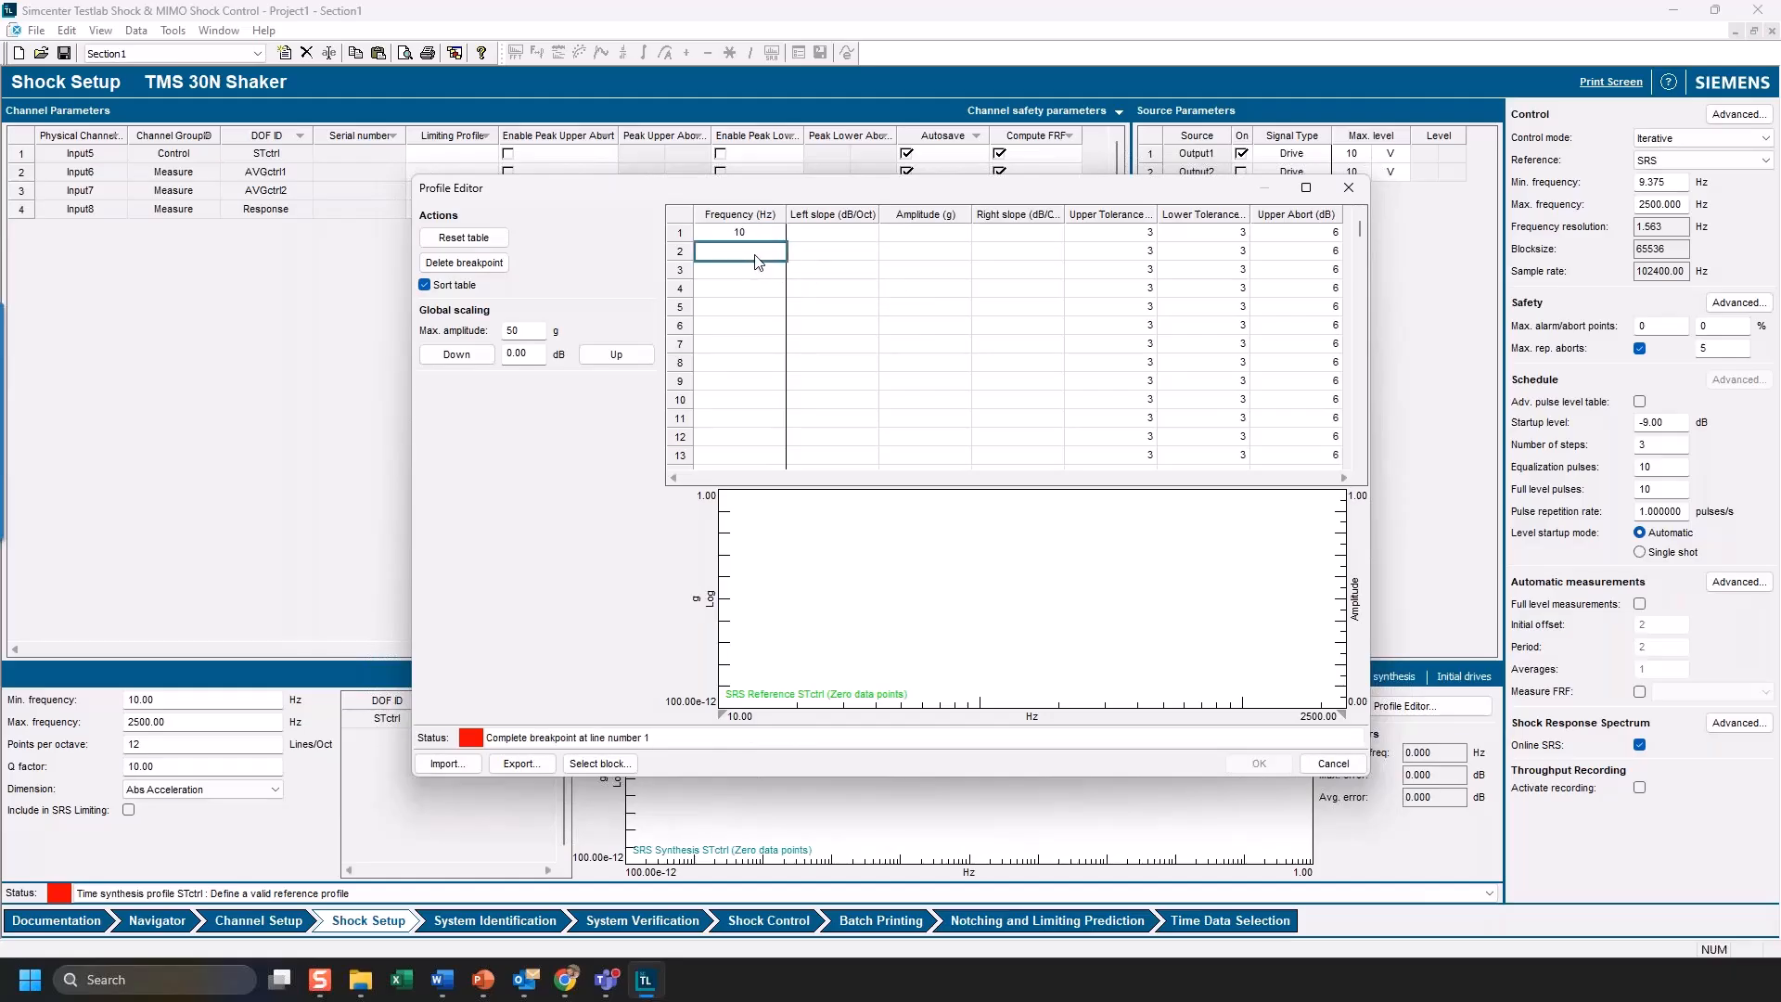
pyautogui.write('2500')
pyautogui.click(946, 235)
pyautogui.write('1')
pyautogui.click(941, 257)
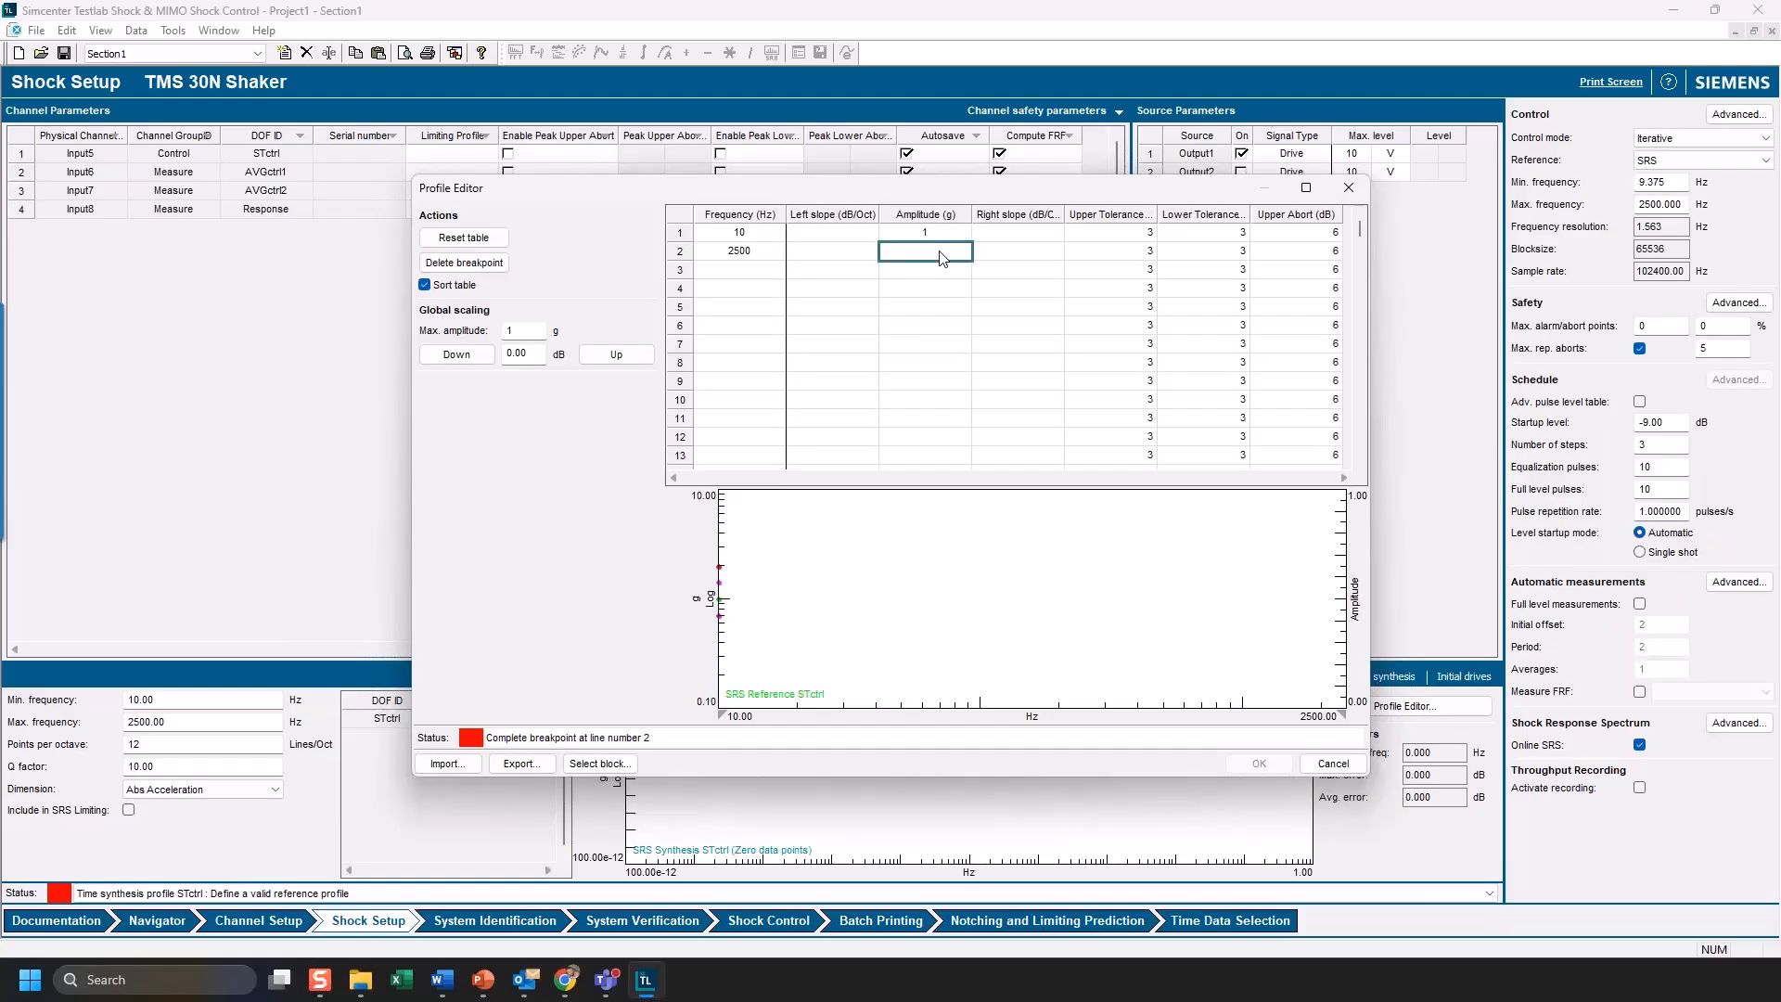
pyautogui.write('25')
pyautogui.click(935, 275)
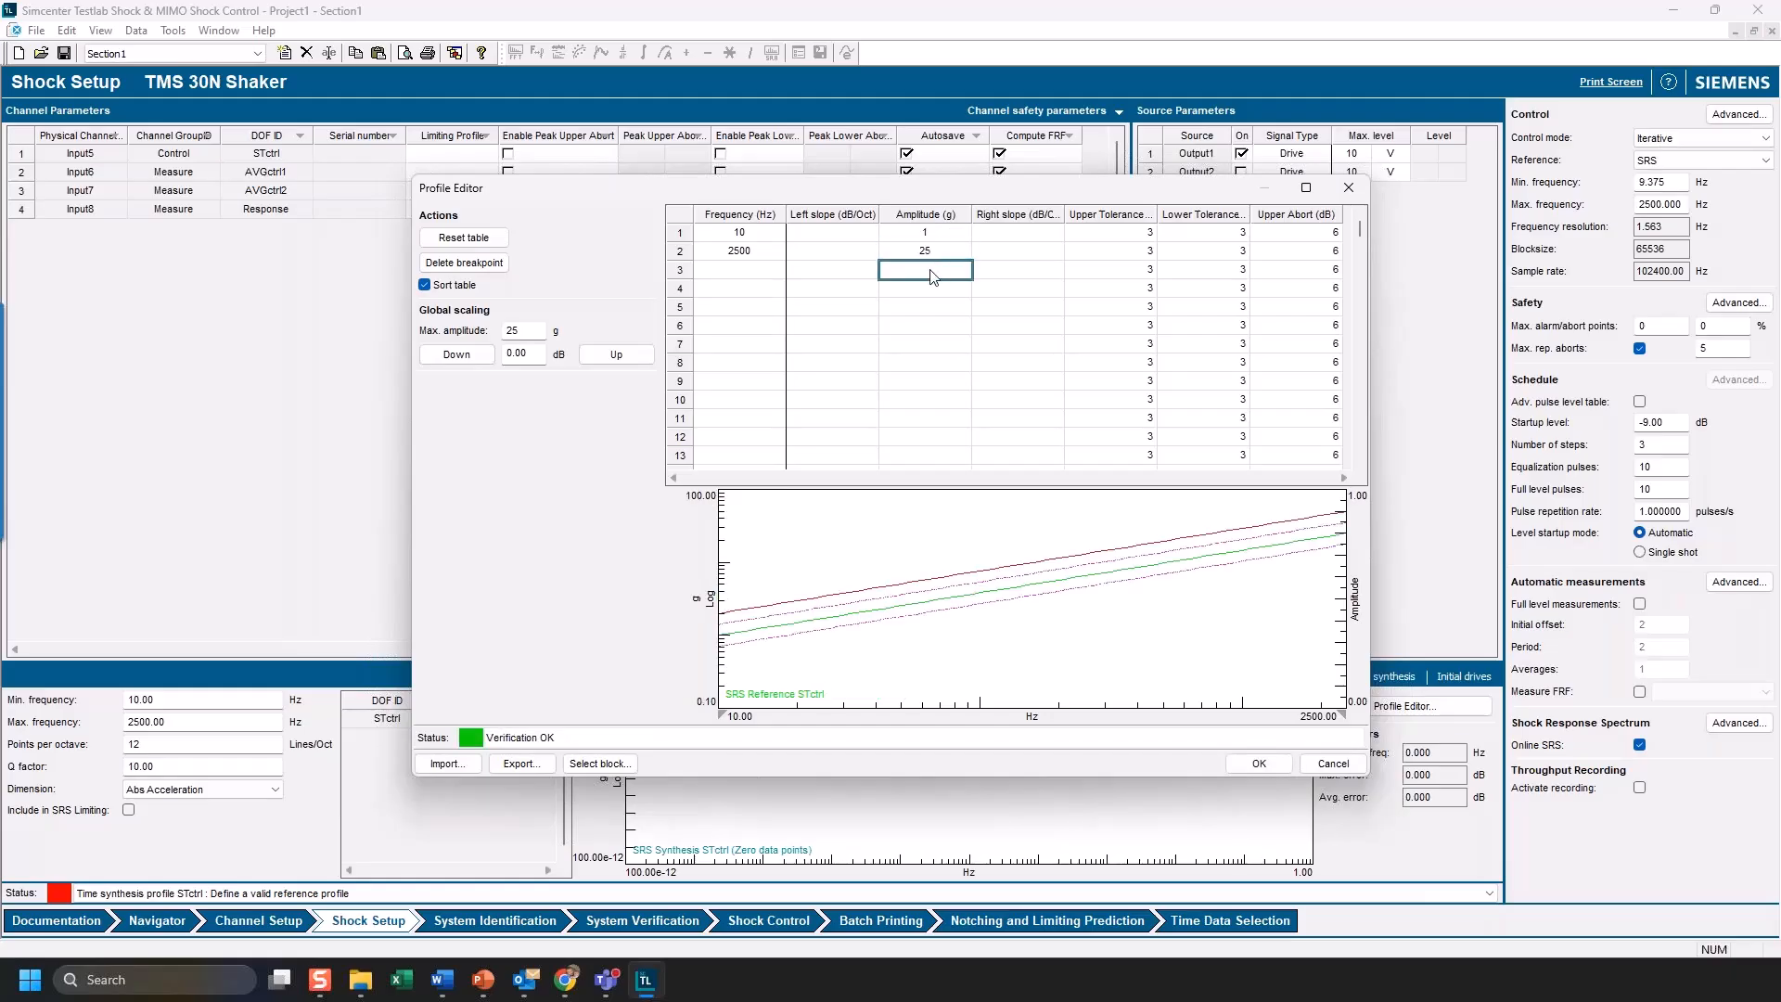
# - Add a breakpoint at 100 Hz with an amplitude of 25 g to the SRS profile
pyautogui.click(745, 279)
pyautogui.write('100')
pyautogui.click(935, 269)
pyautogui.write('25')
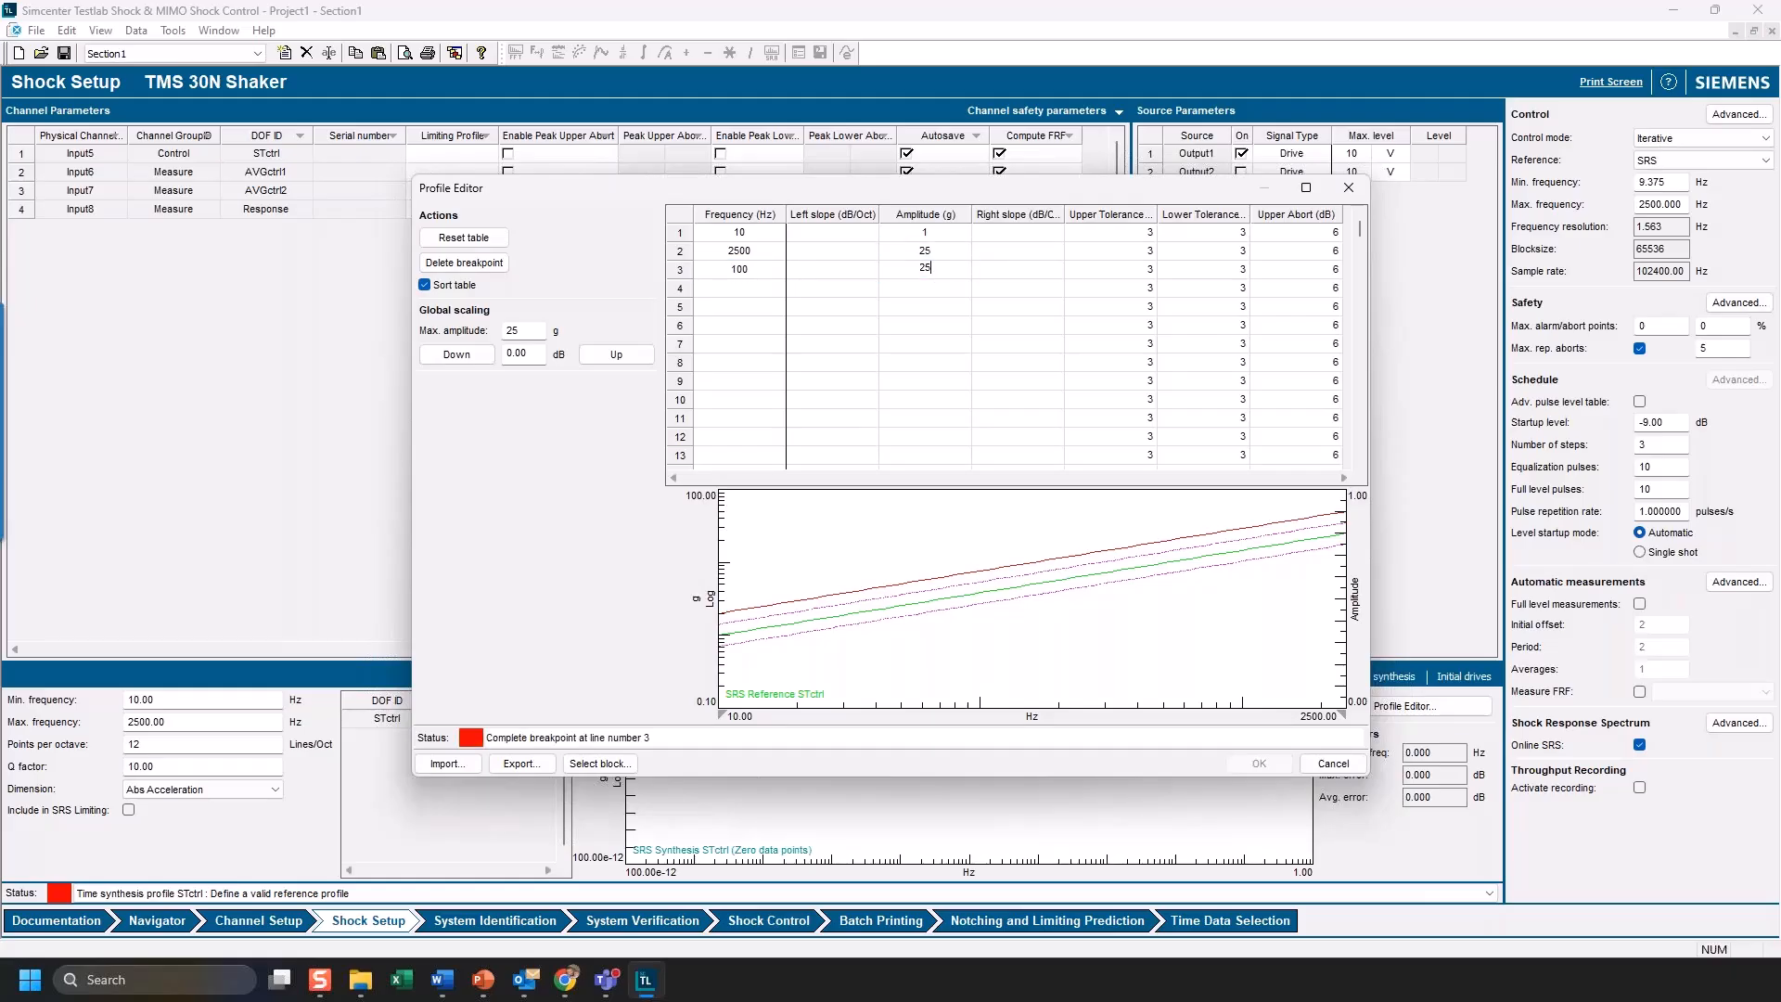
pyautogui.click(933, 319)
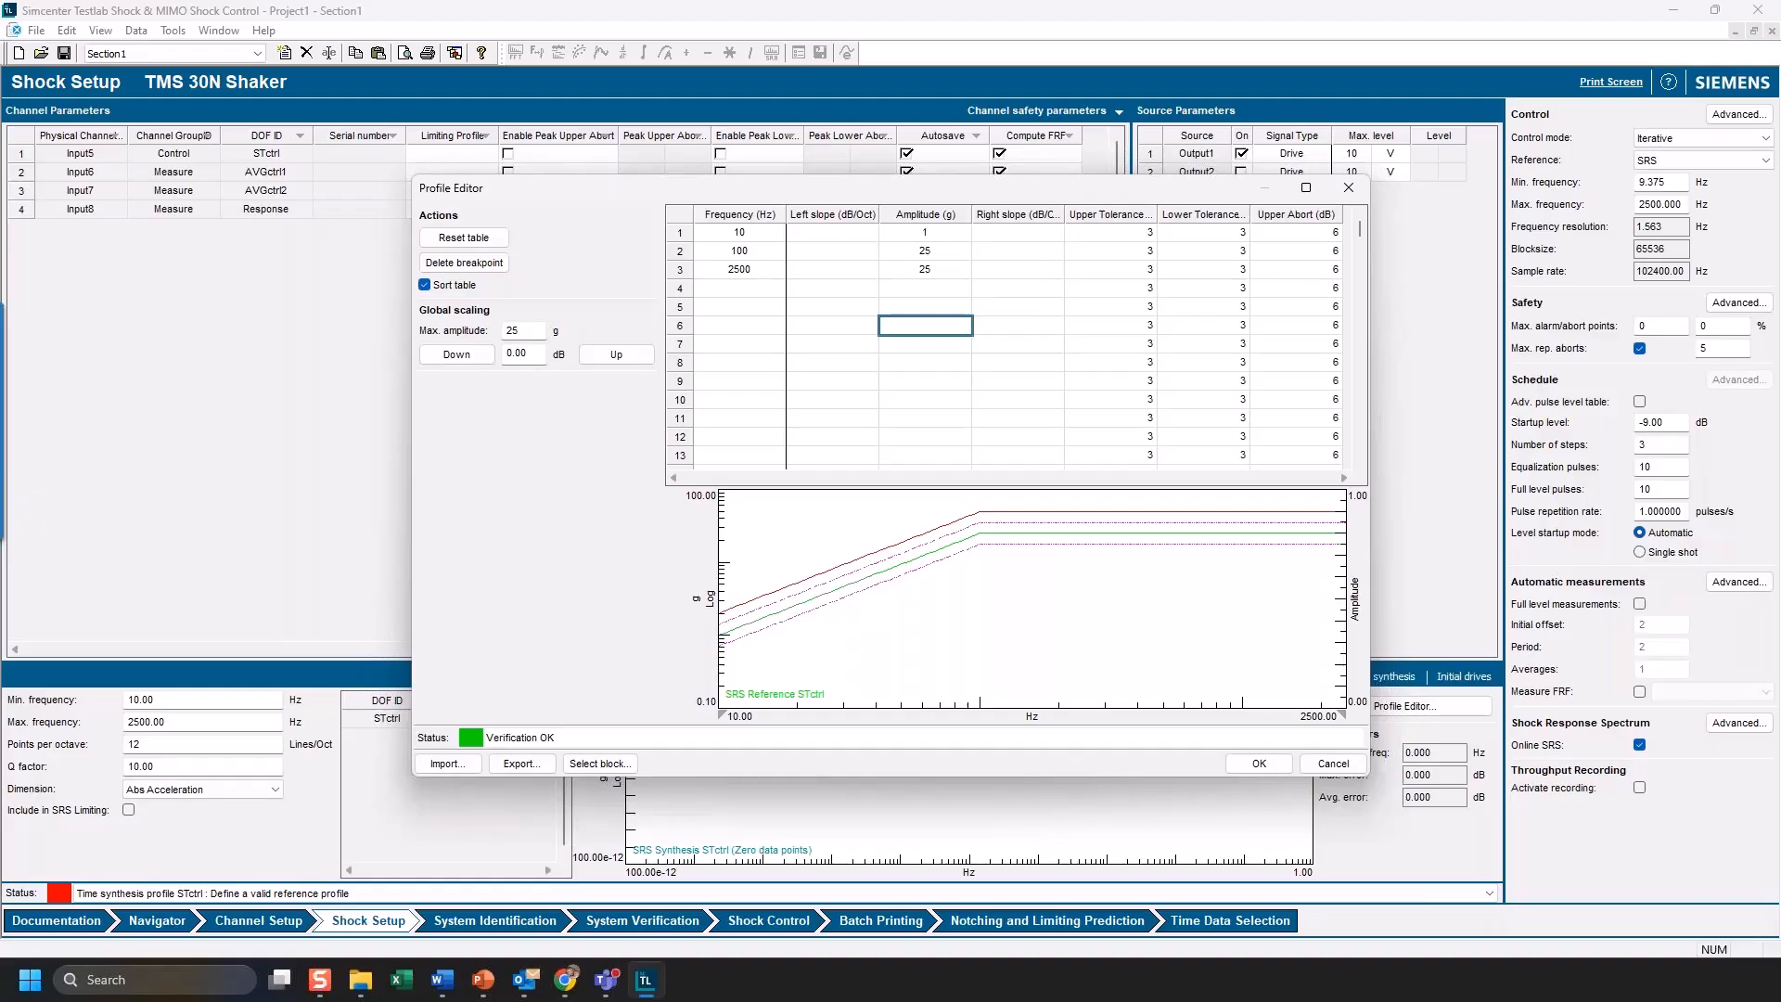
# - Delete the 10 Hz breakpoint and give the 100 Hz breakpoint a left slope of 6 dB/Oct
pyautogui.click(684, 233)
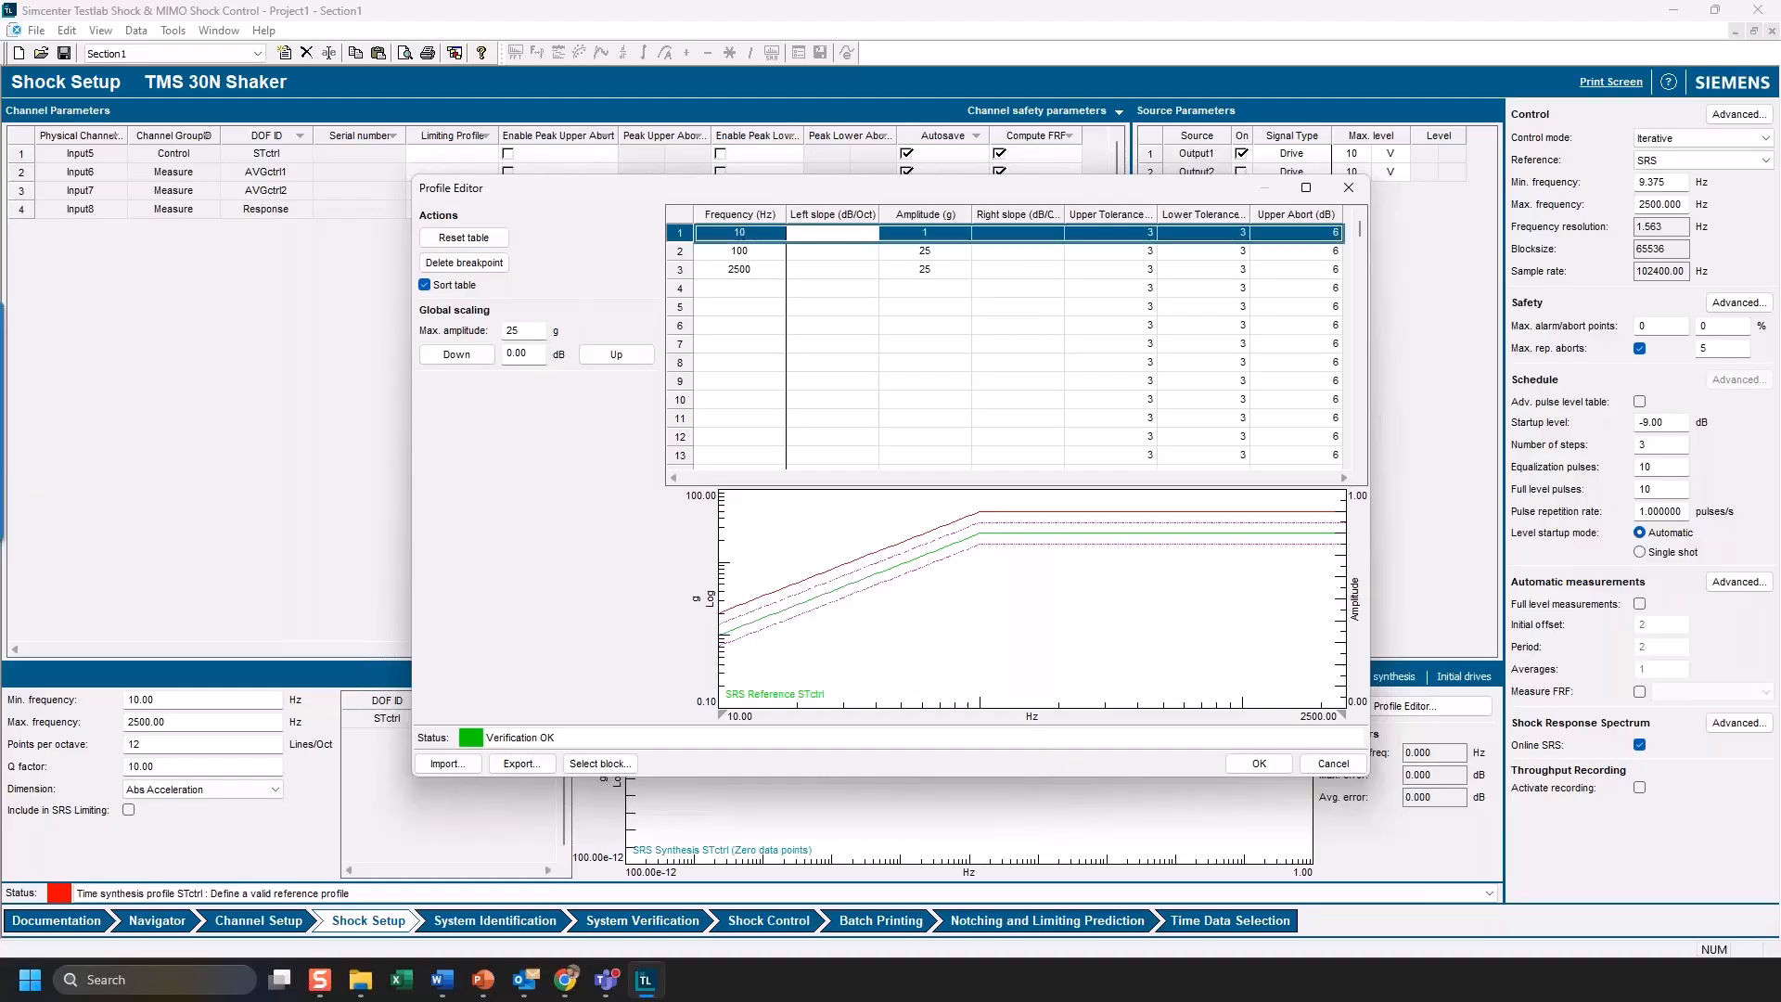
pyautogui.click(464, 263)
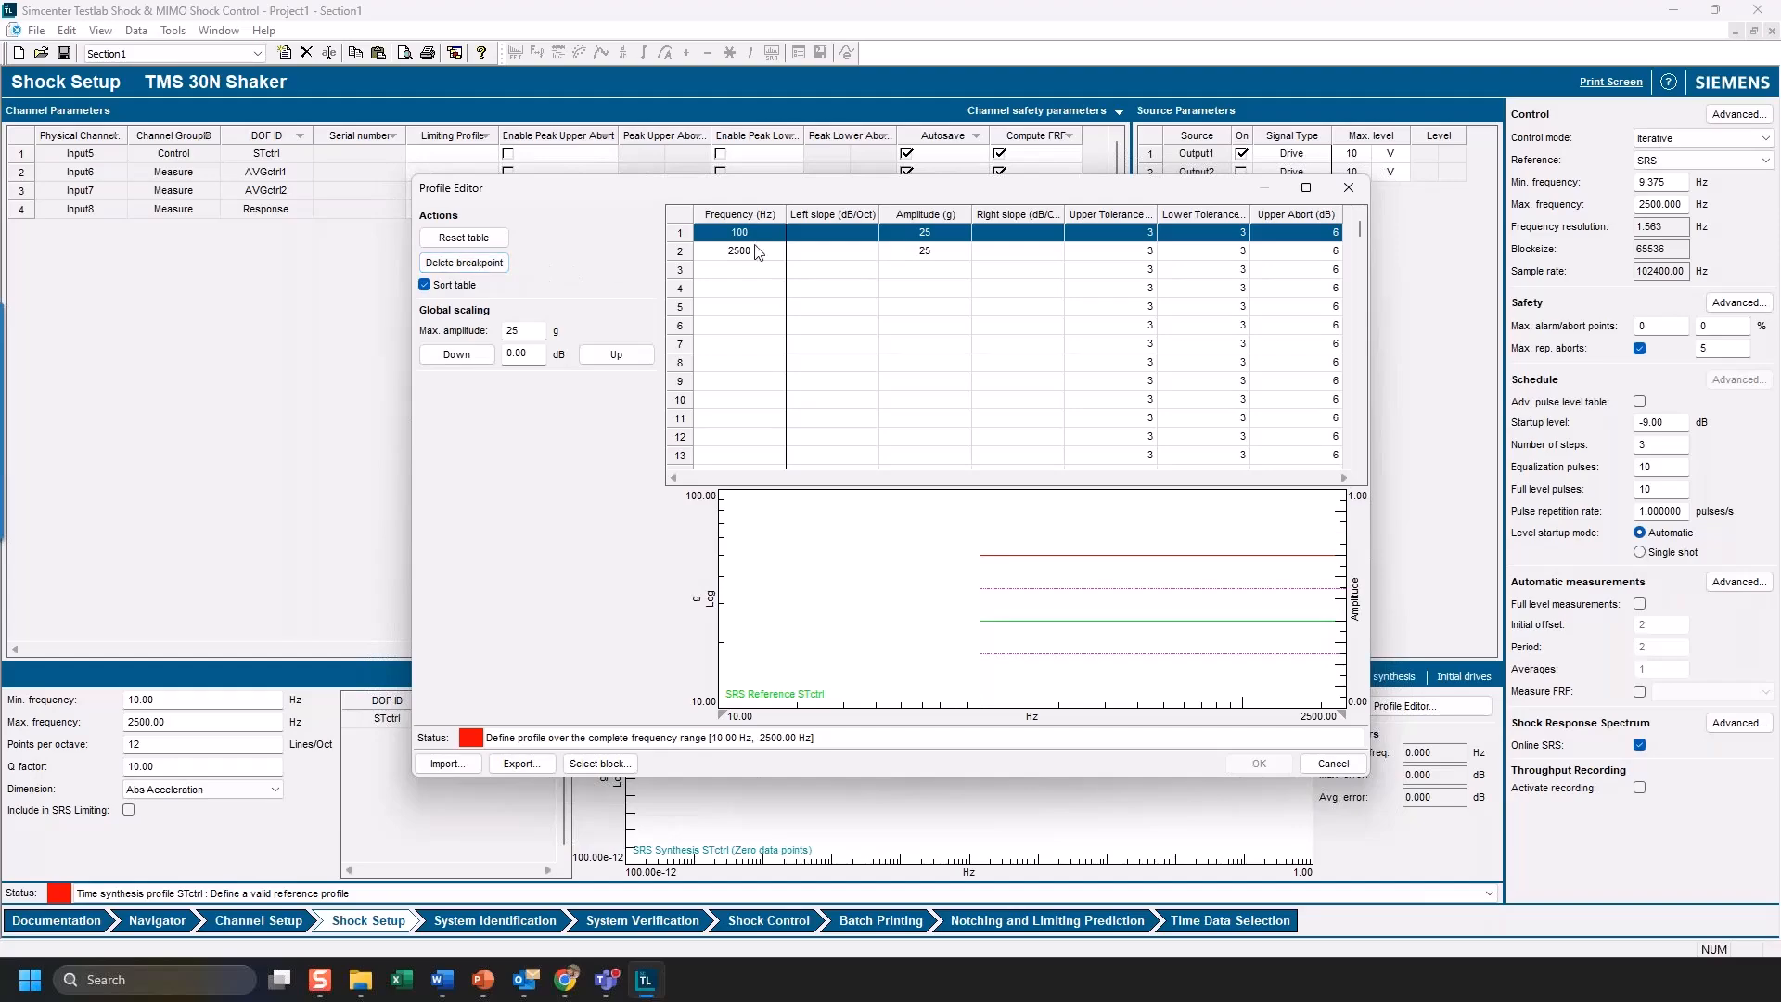
pyautogui.click(834, 234)
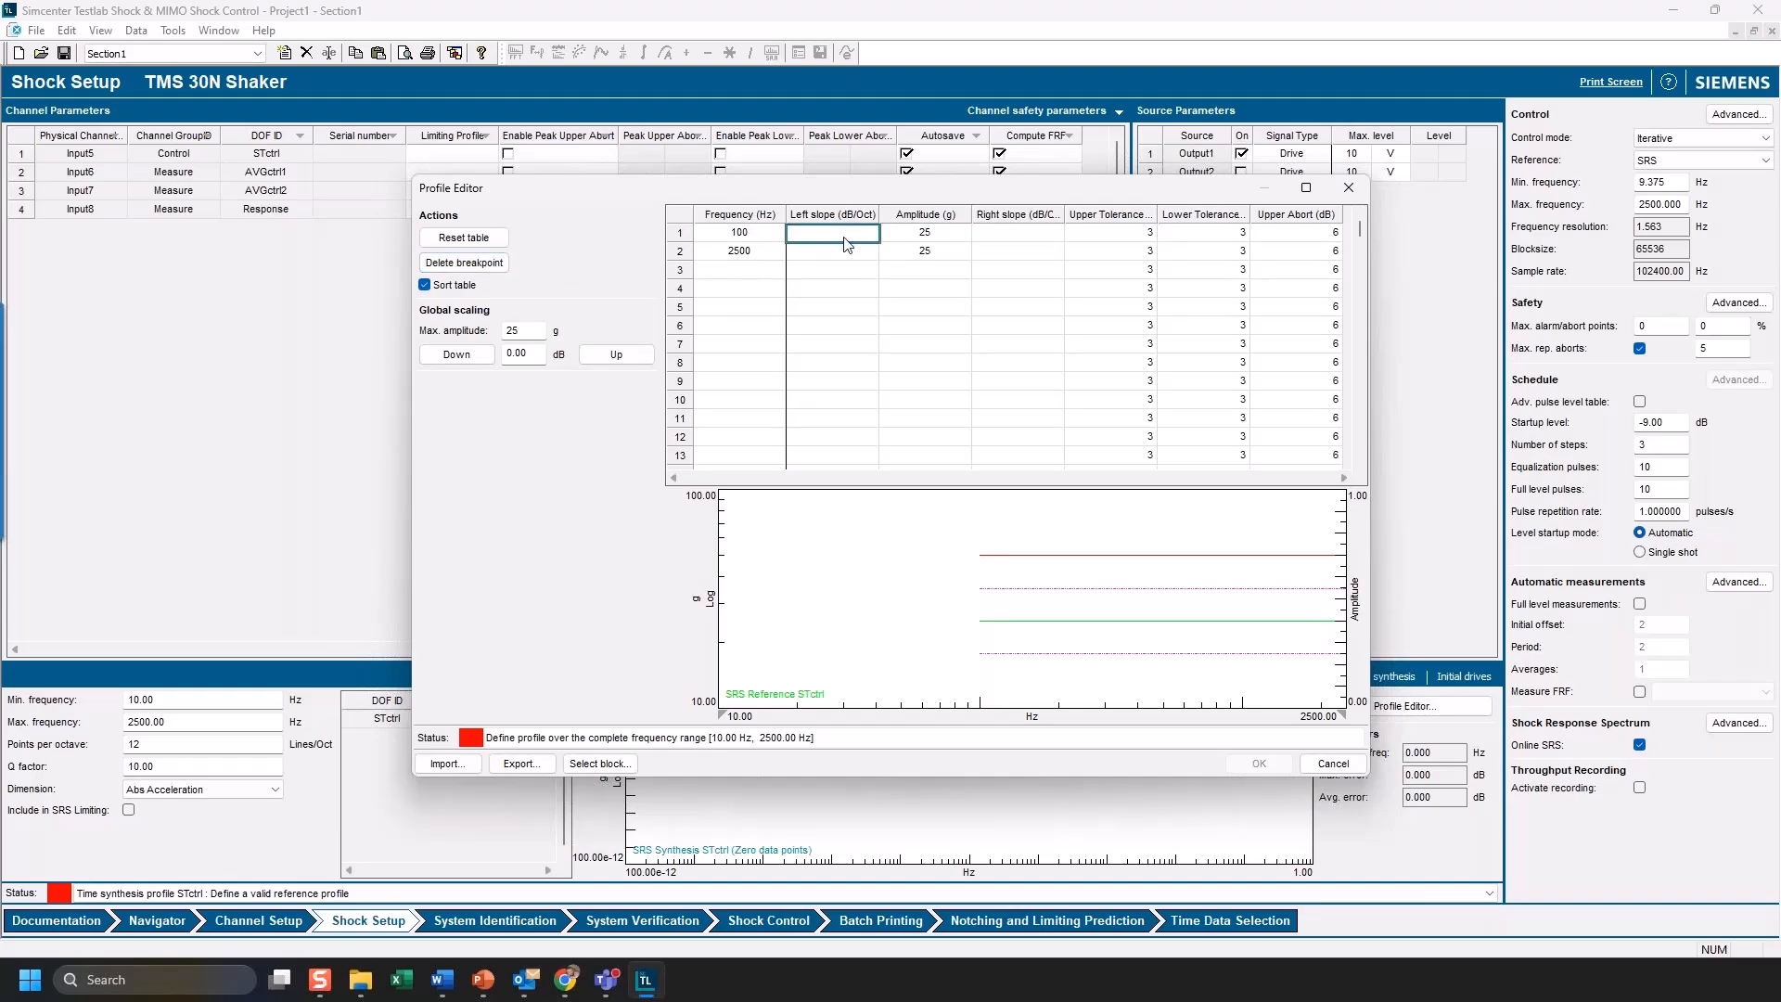
pyautogui.write('6')
pyautogui.press('Return')
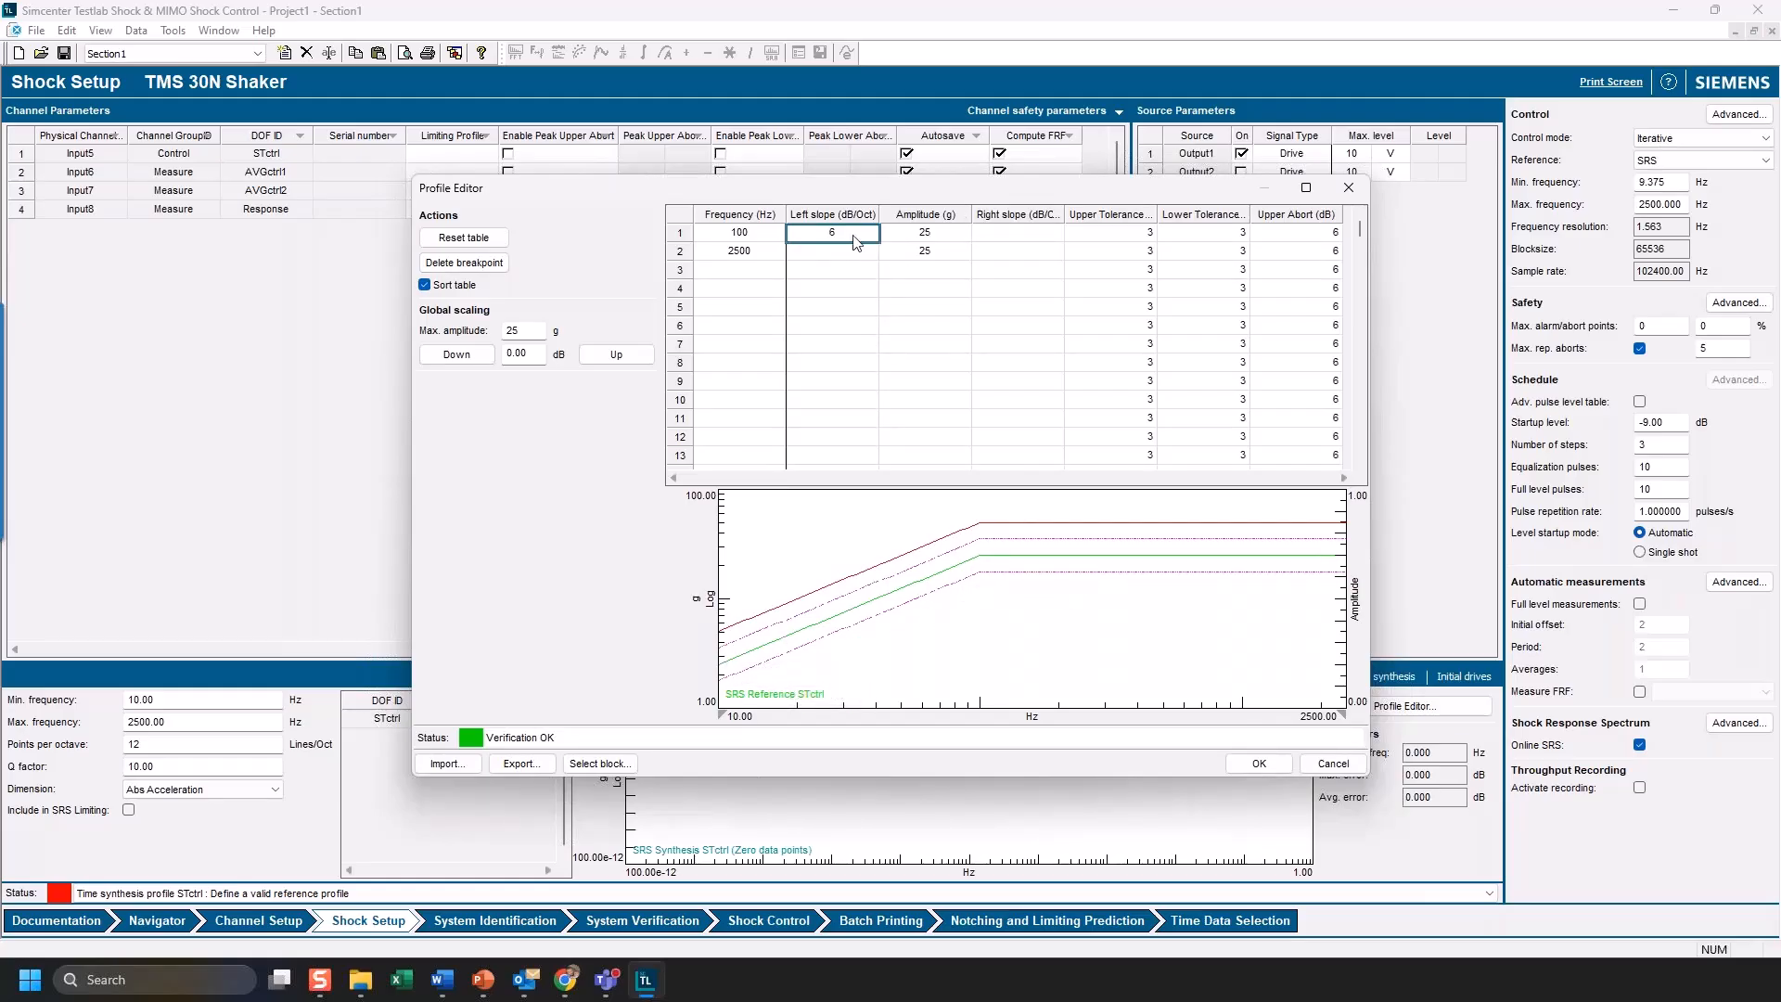
# - Try left slopes of 7 and 7.5 dB/Oct on the 100 Hz breakpoint of the SRS profile
pyautogui.press('Return')
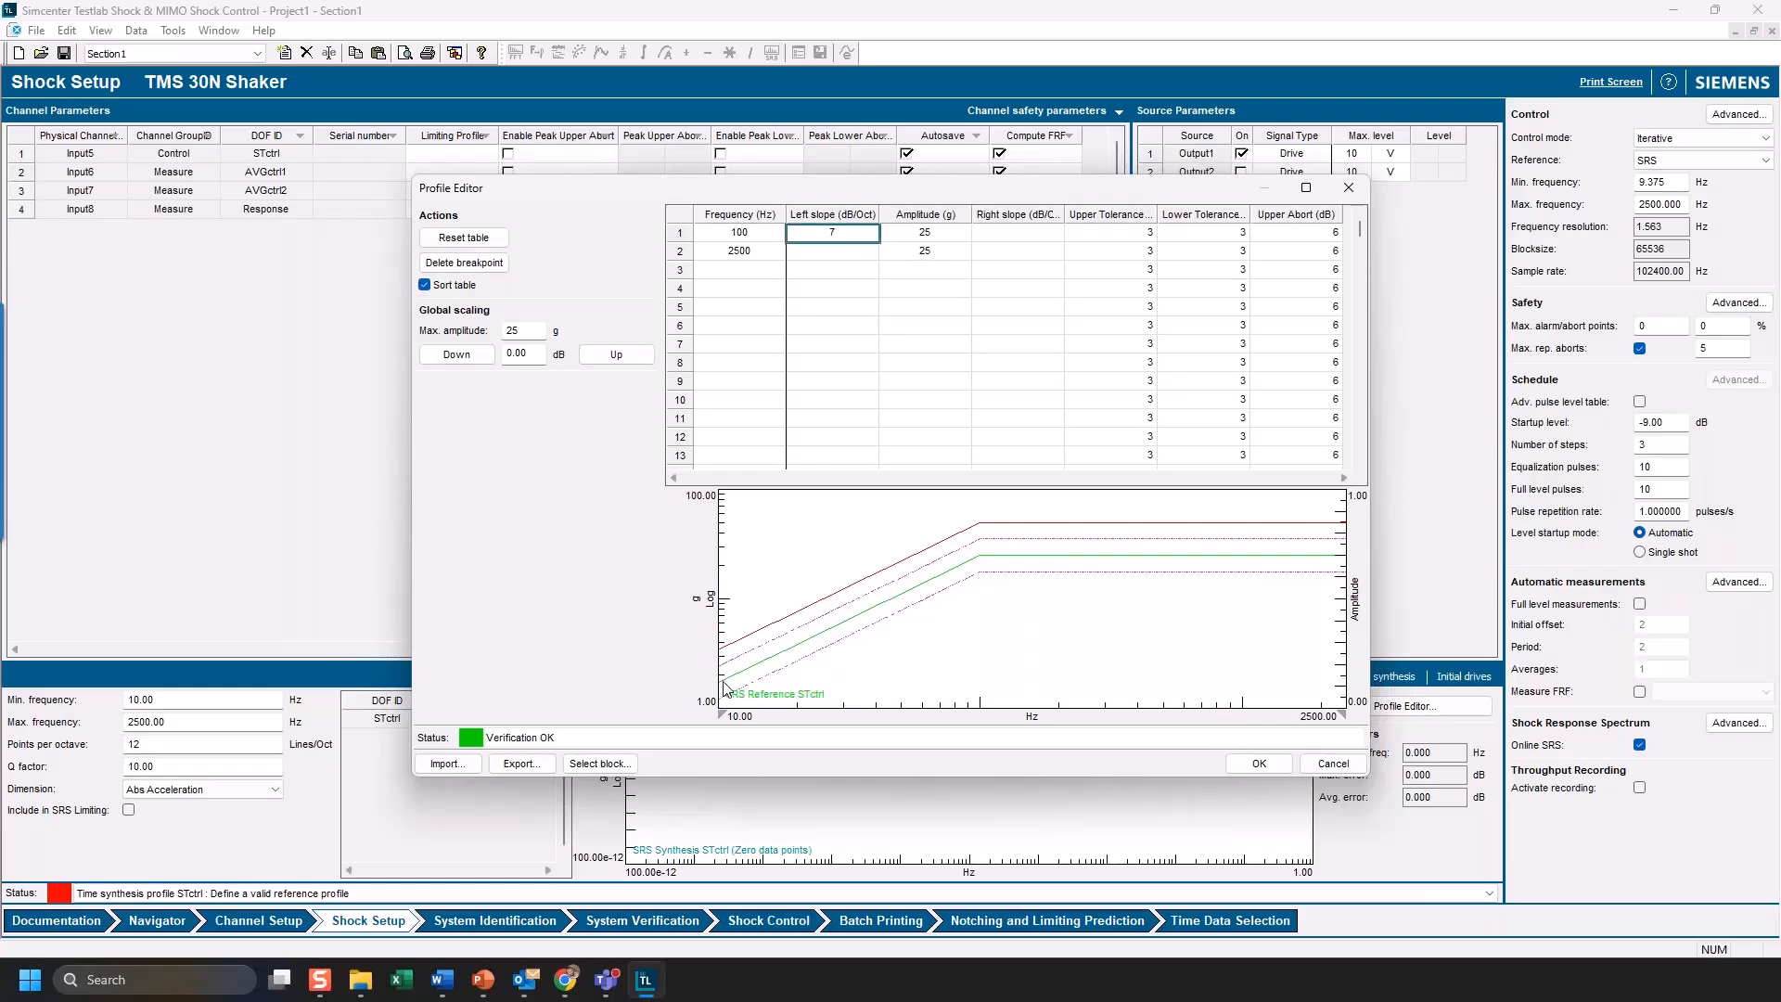
pyautogui.doubleClick(847, 243)
pyautogui.press('Return')
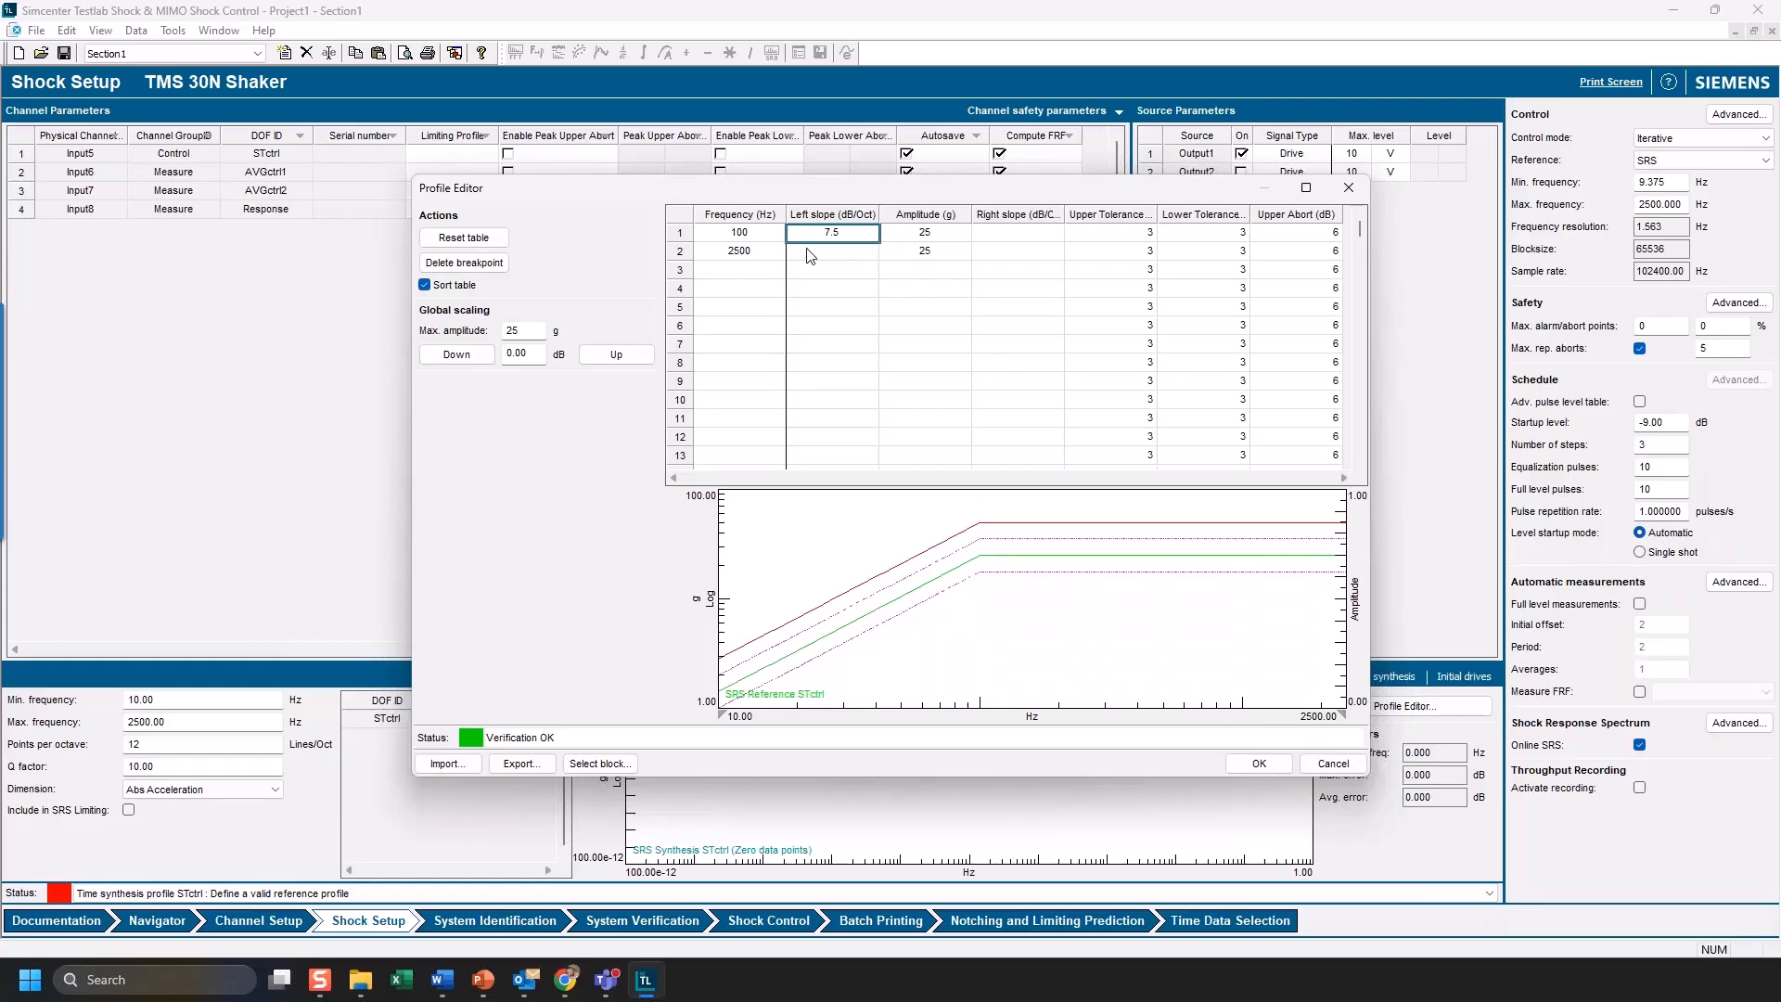
# - Clear the 100 Hz breakpoint's left slope and add a breakpoint at 10 Hz with an amplitude of 1 g
pyautogui.press('Delete')
pyautogui.click(730, 276)
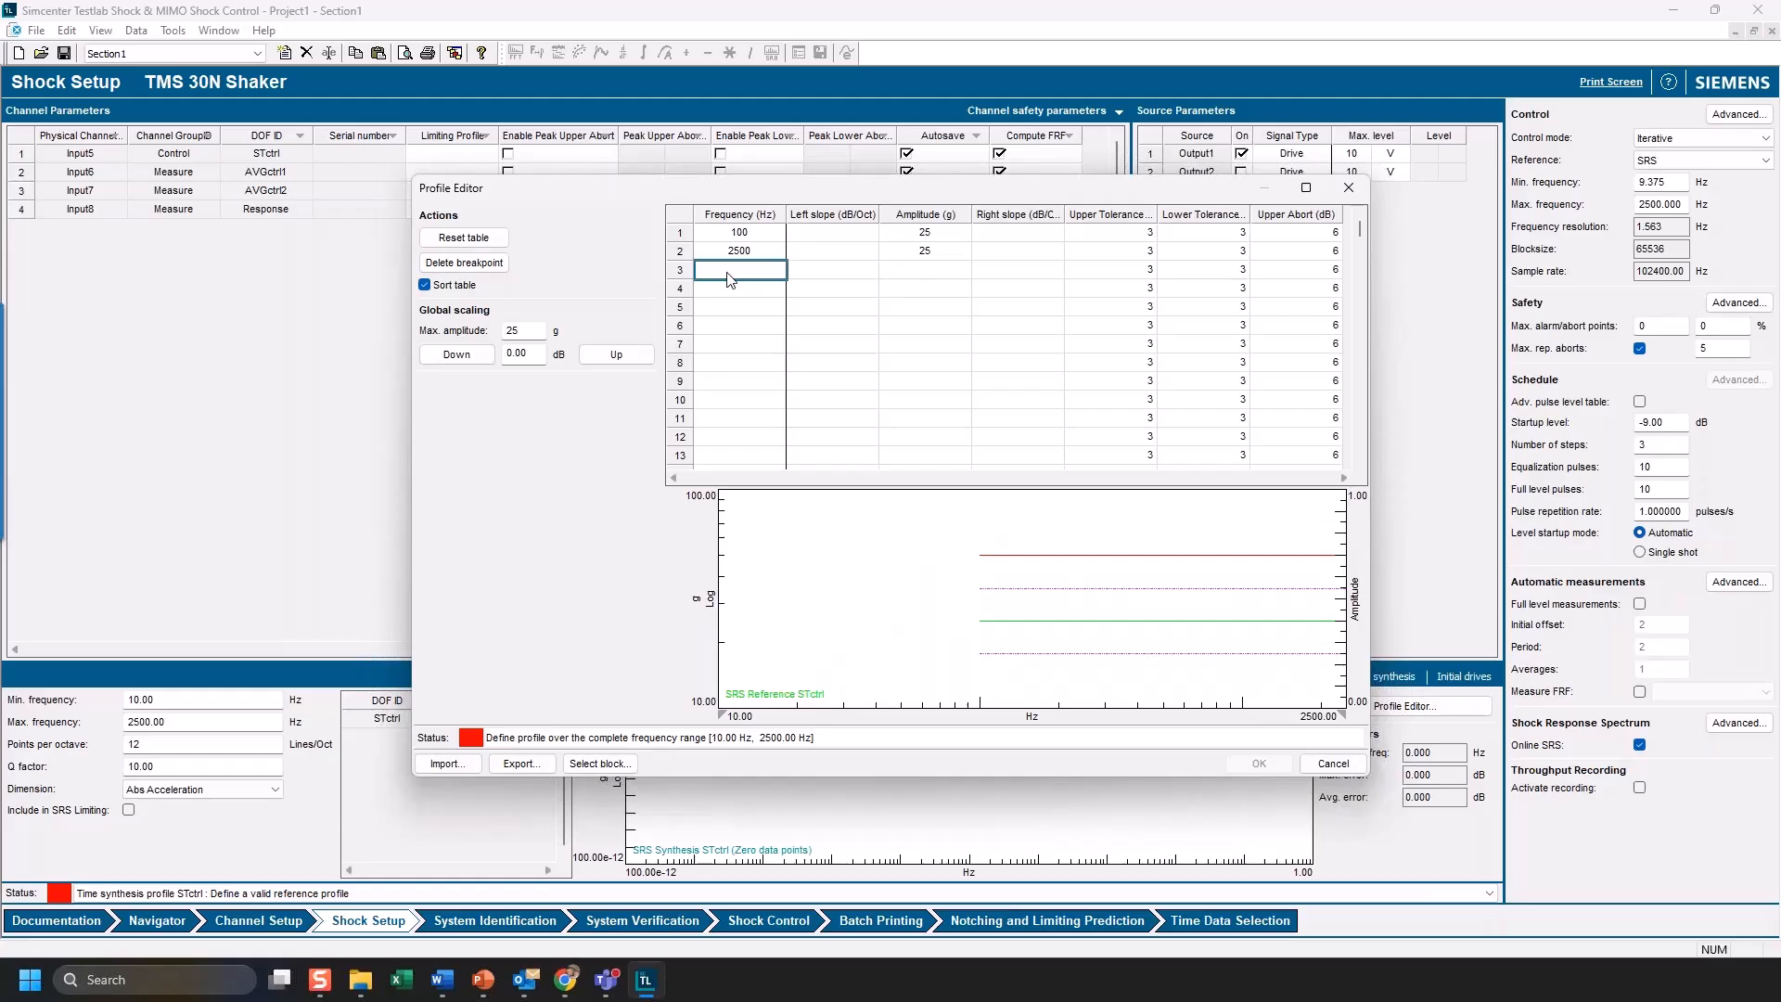
pyautogui.write('10')
pyautogui.click(905, 274)
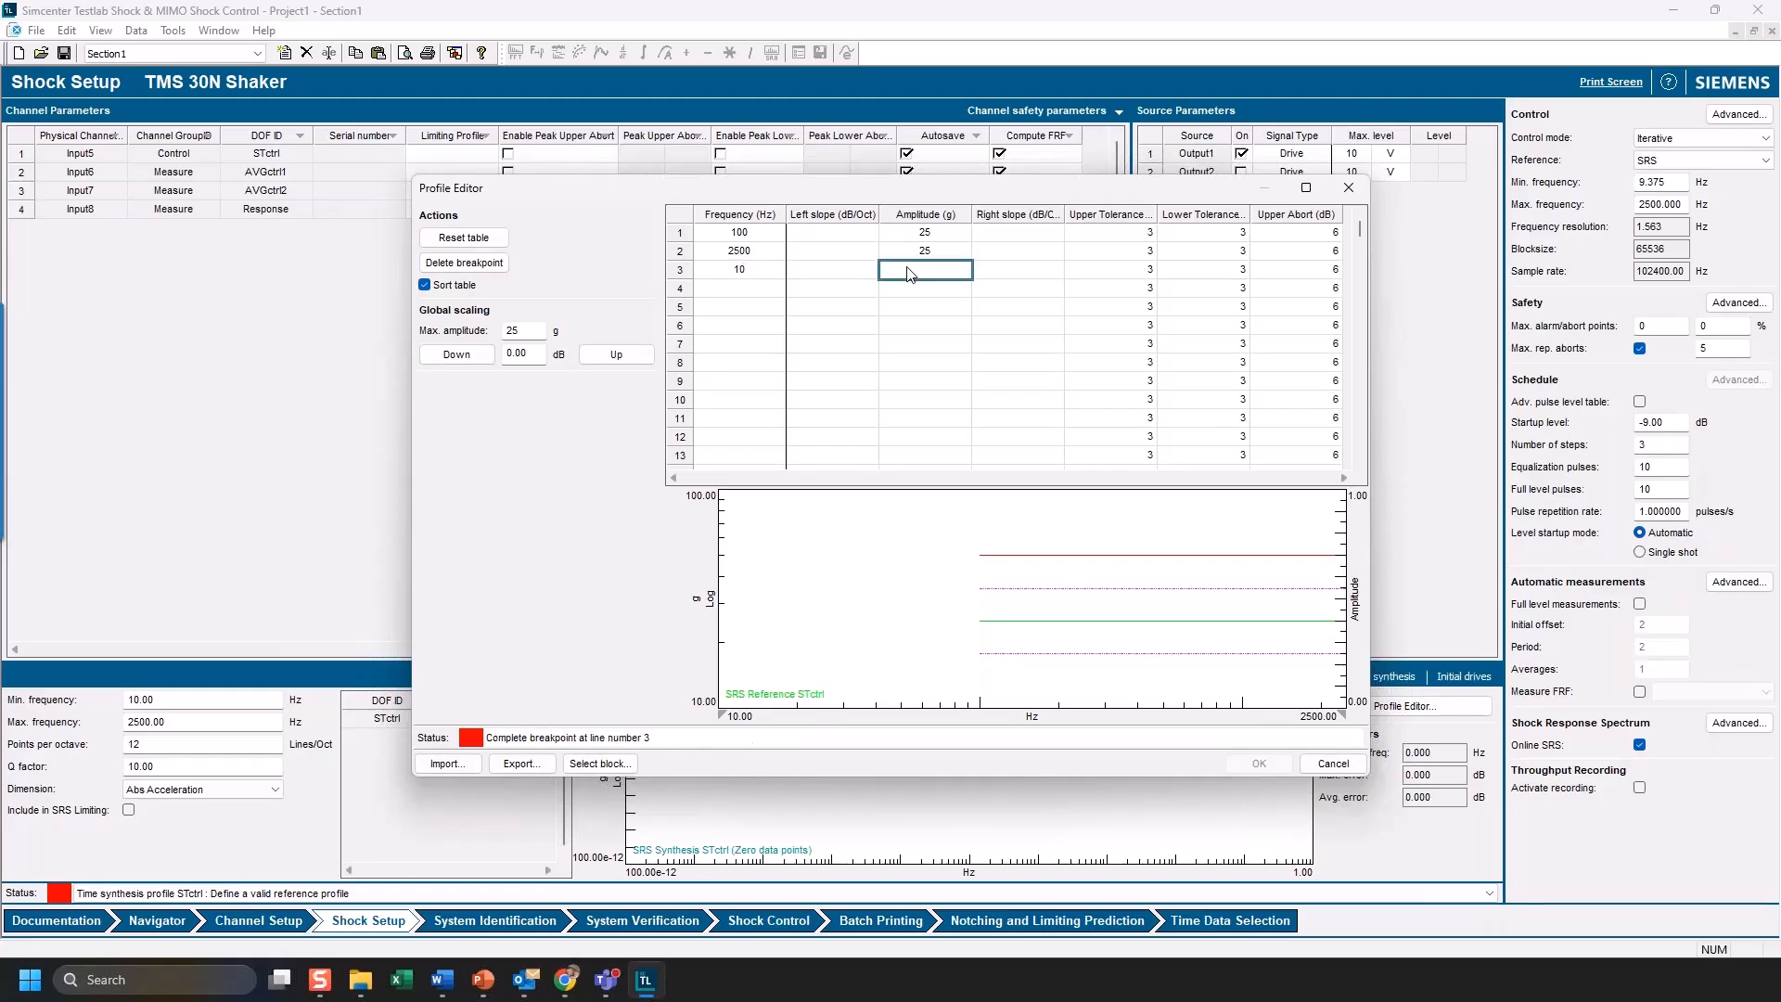
pyautogui.write('1')
pyautogui.press('Return')
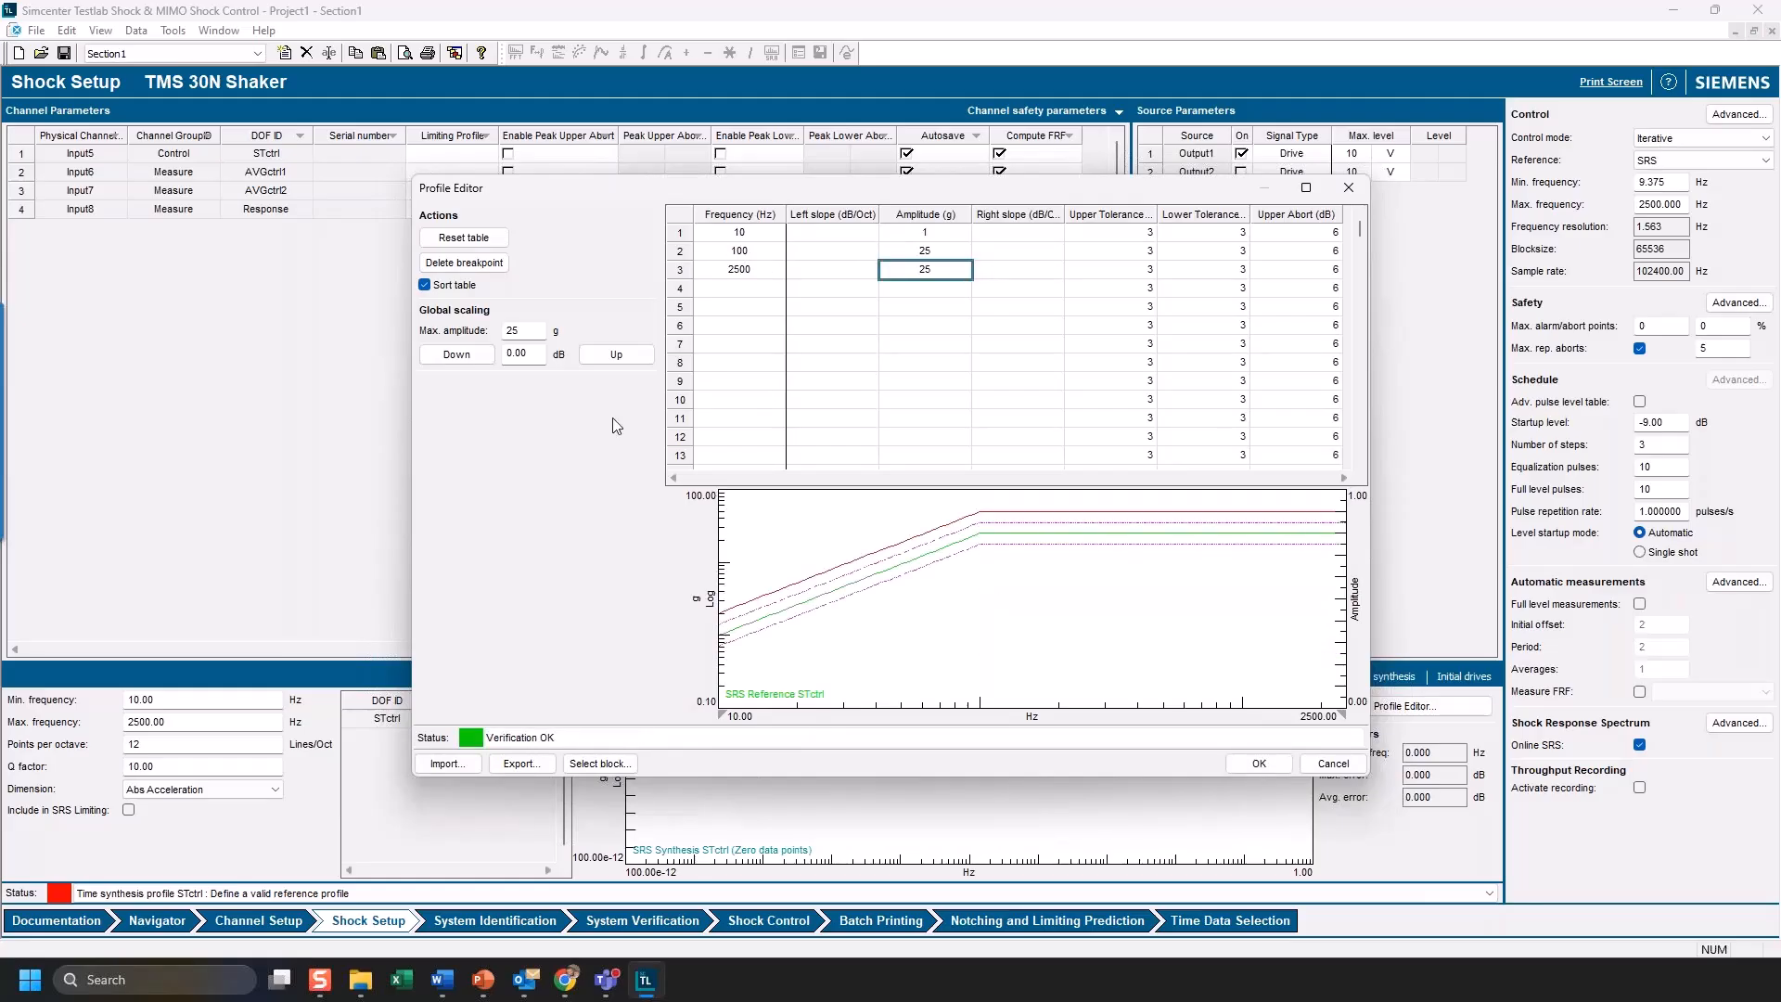
# - Examine the export and block selection options for the SRS profile, leaving both without saving or loading anything
pyautogui.click(505, 331)
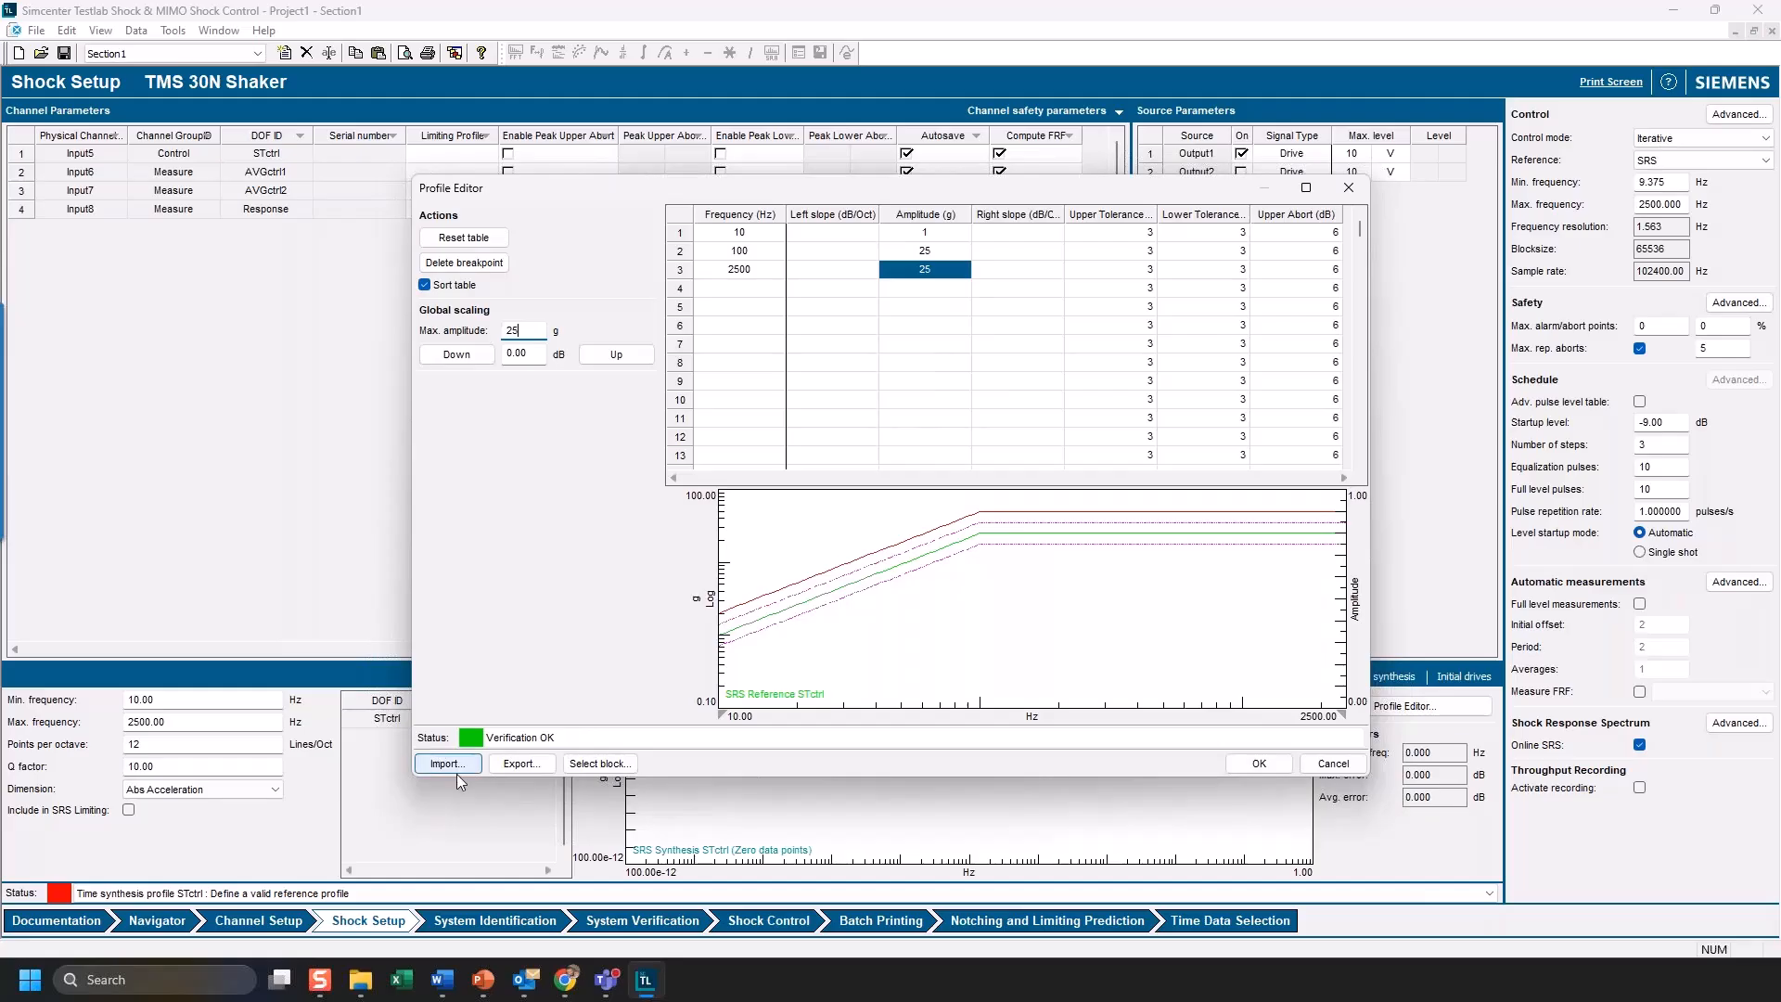
pyautogui.click(519, 764)
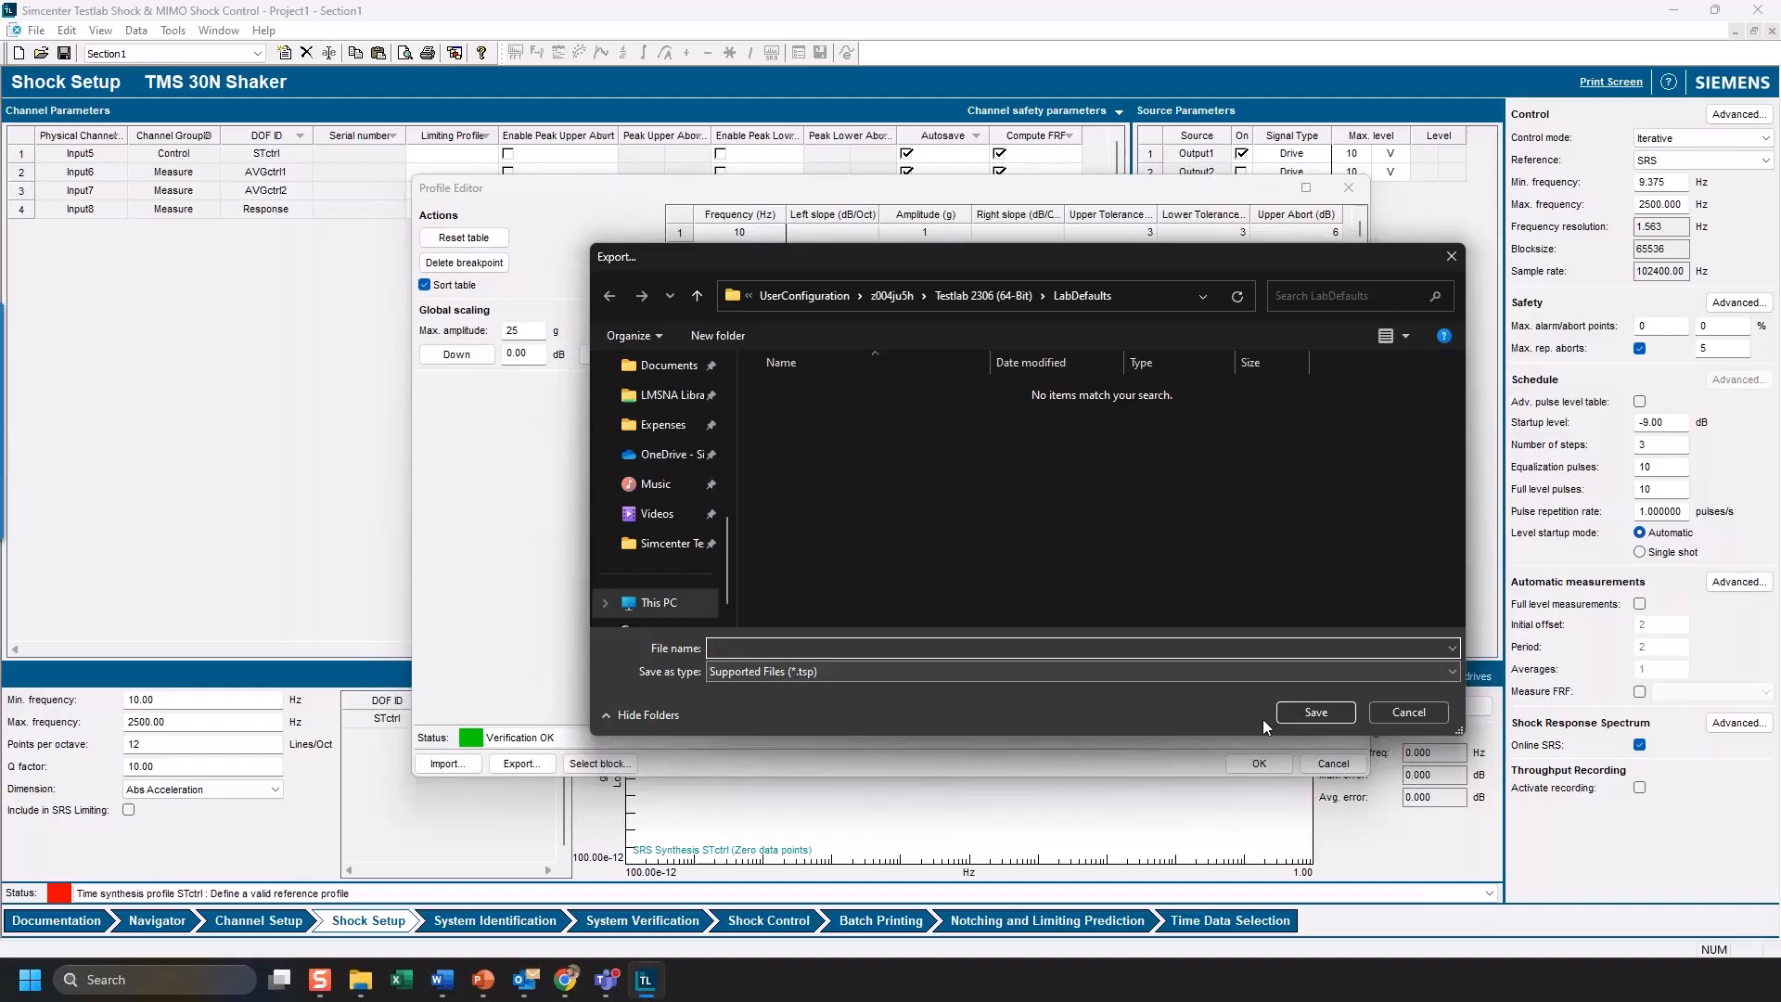
pyautogui.click(1407, 712)
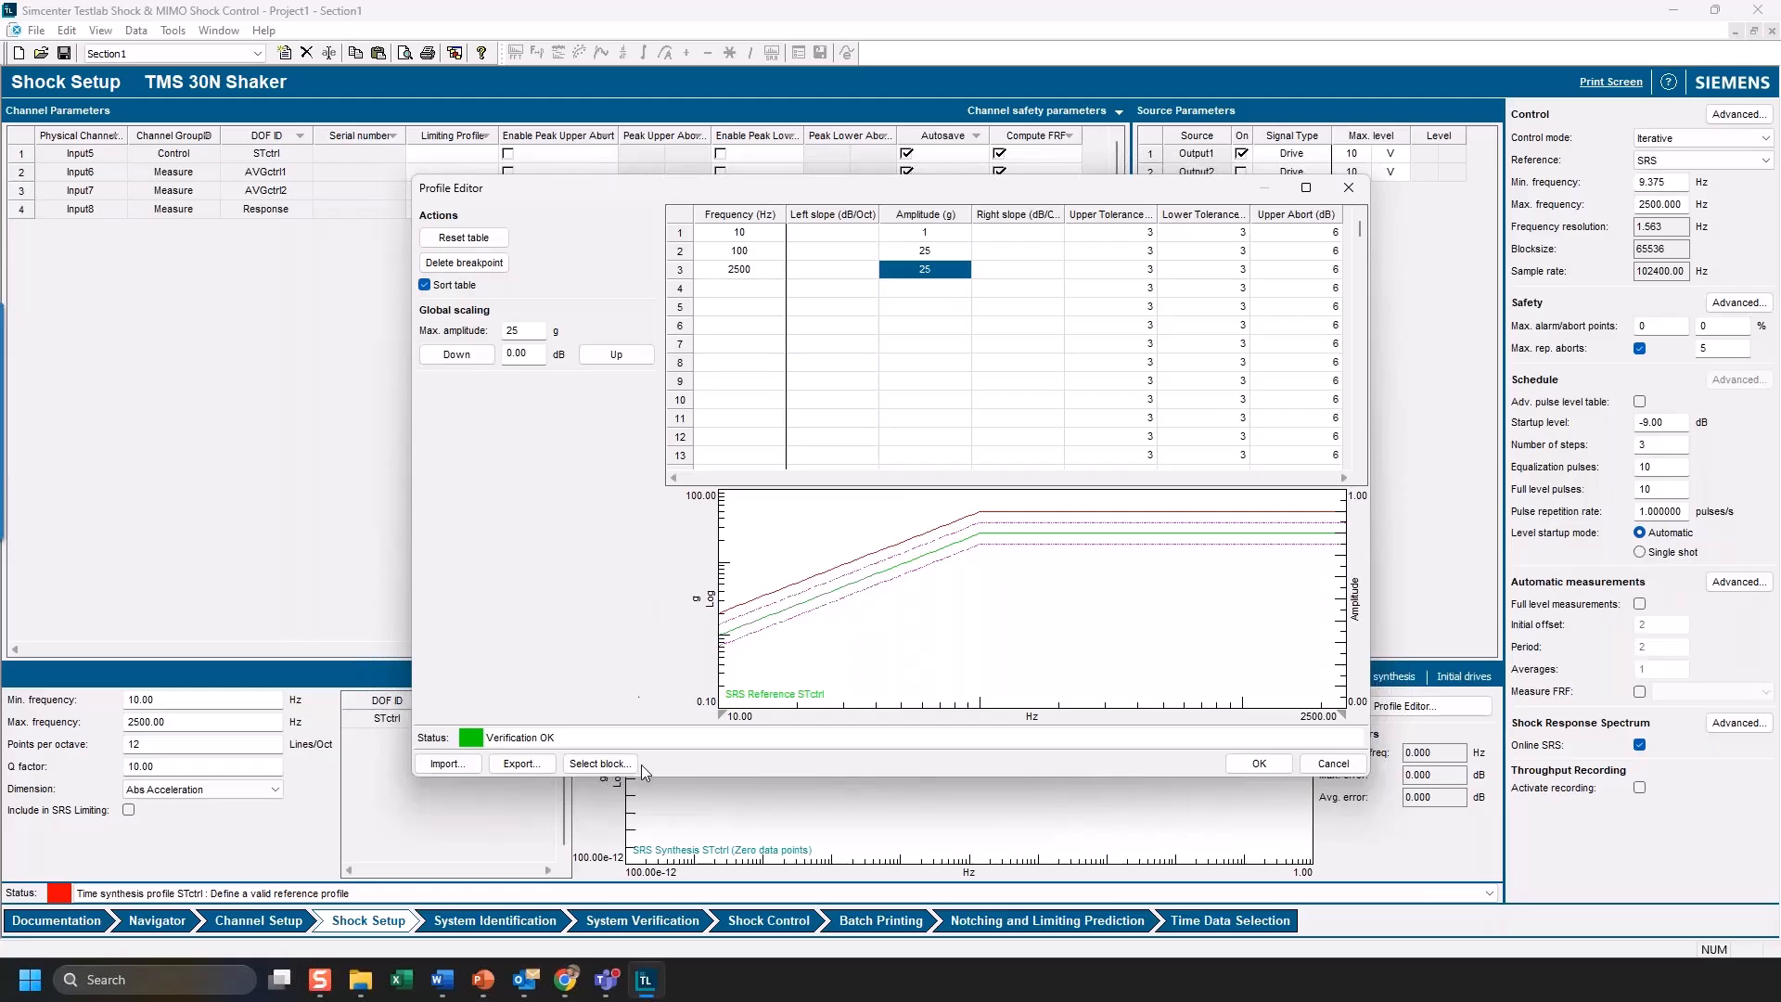
pyautogui.click(606, 768)
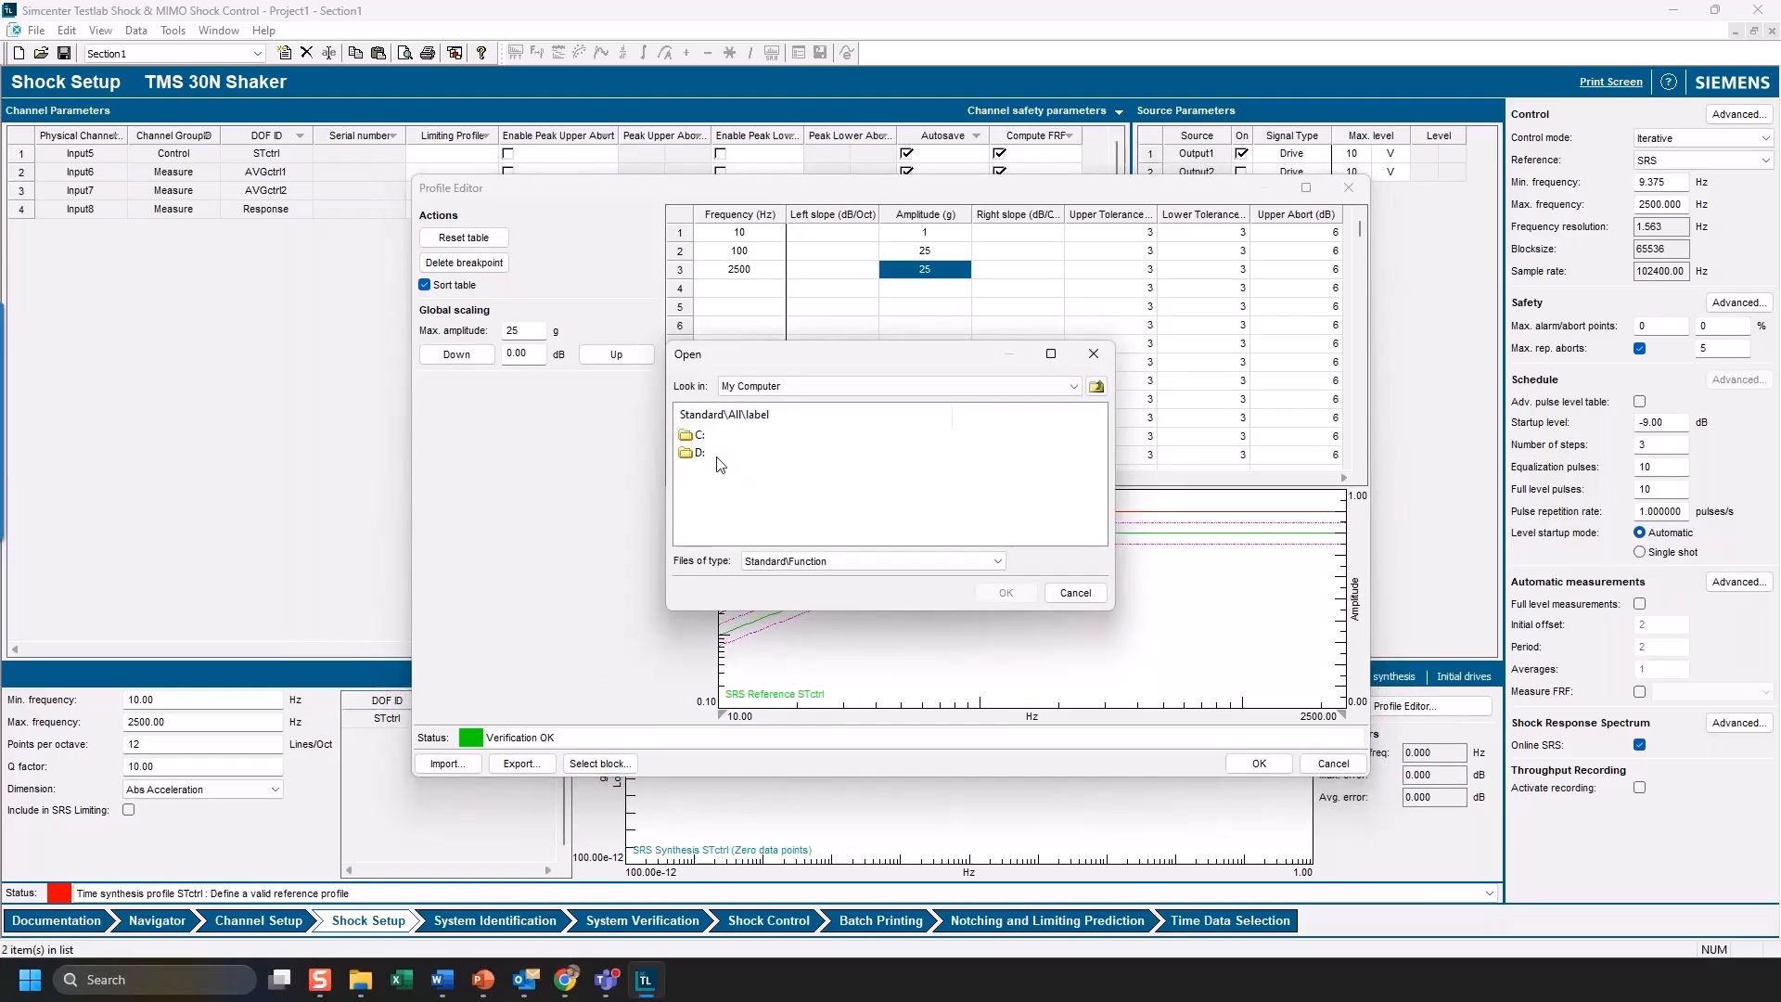
pyautogui.click(1094, 596)
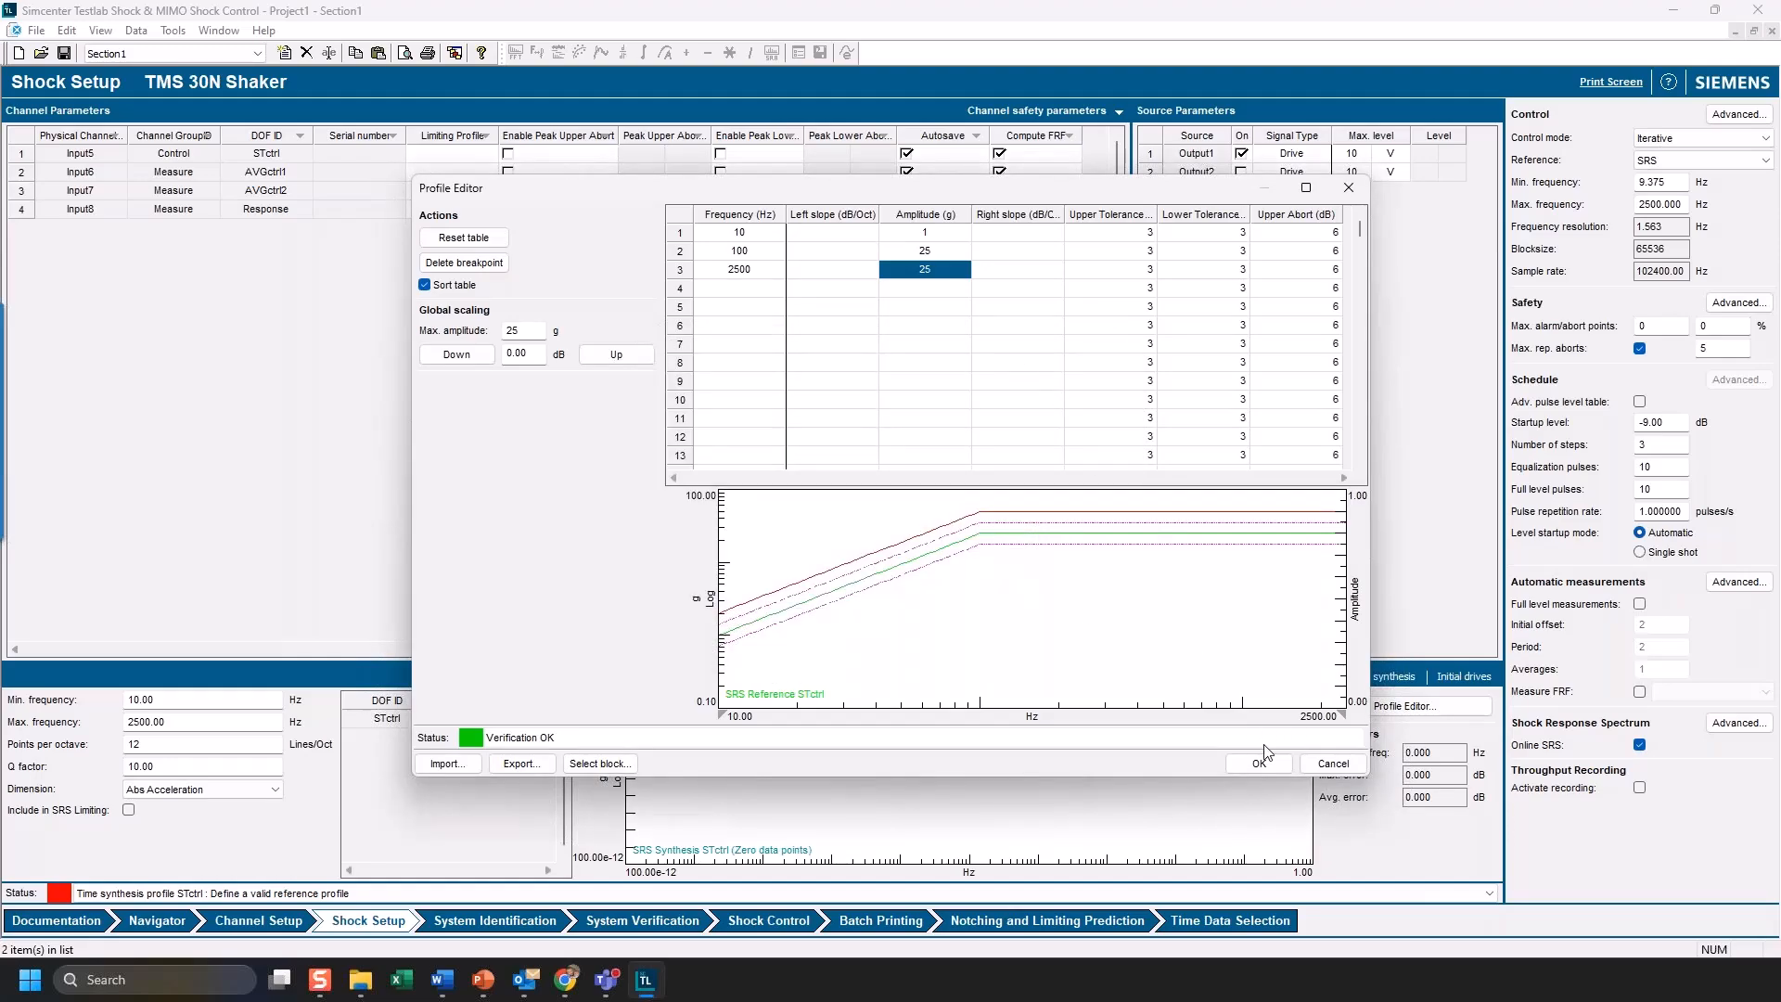
# - Accept the reference SRS profile and set the time synthesis to Damped Sine - Envelope with a duration of 1 s
pyautogui.click(1271, 768)
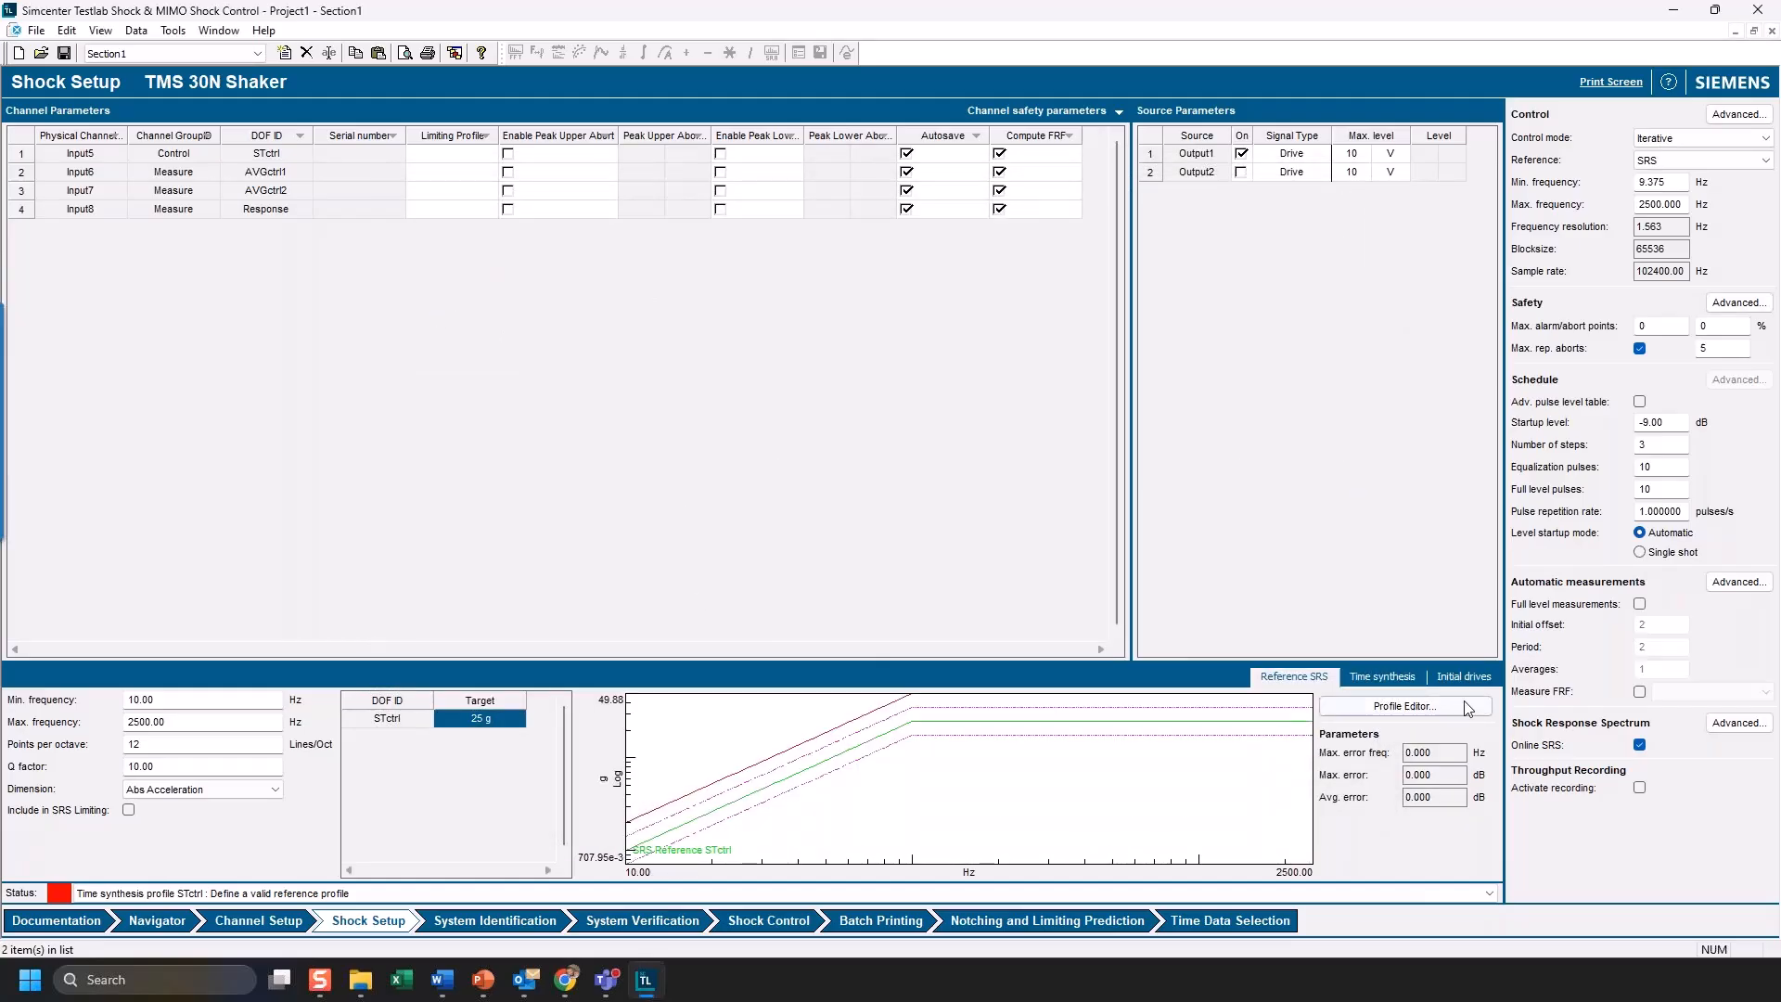
pyautogui.click(1394, 678)
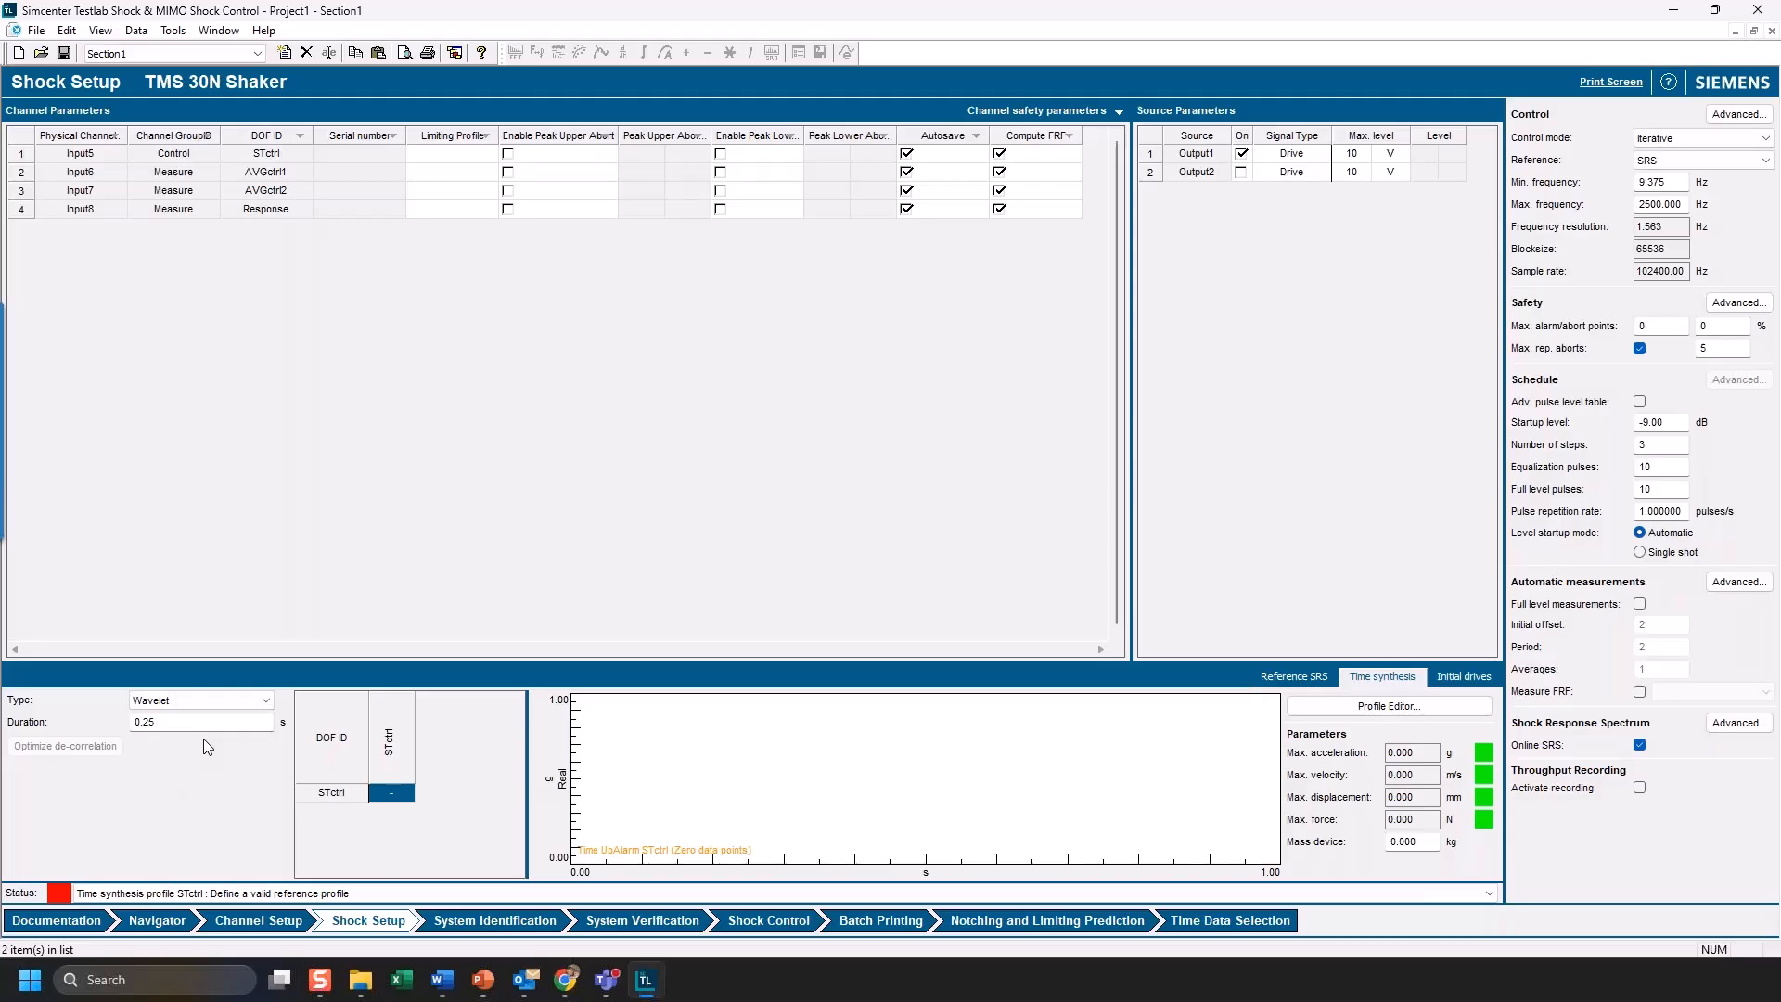
pyautogui.click(232, 710)
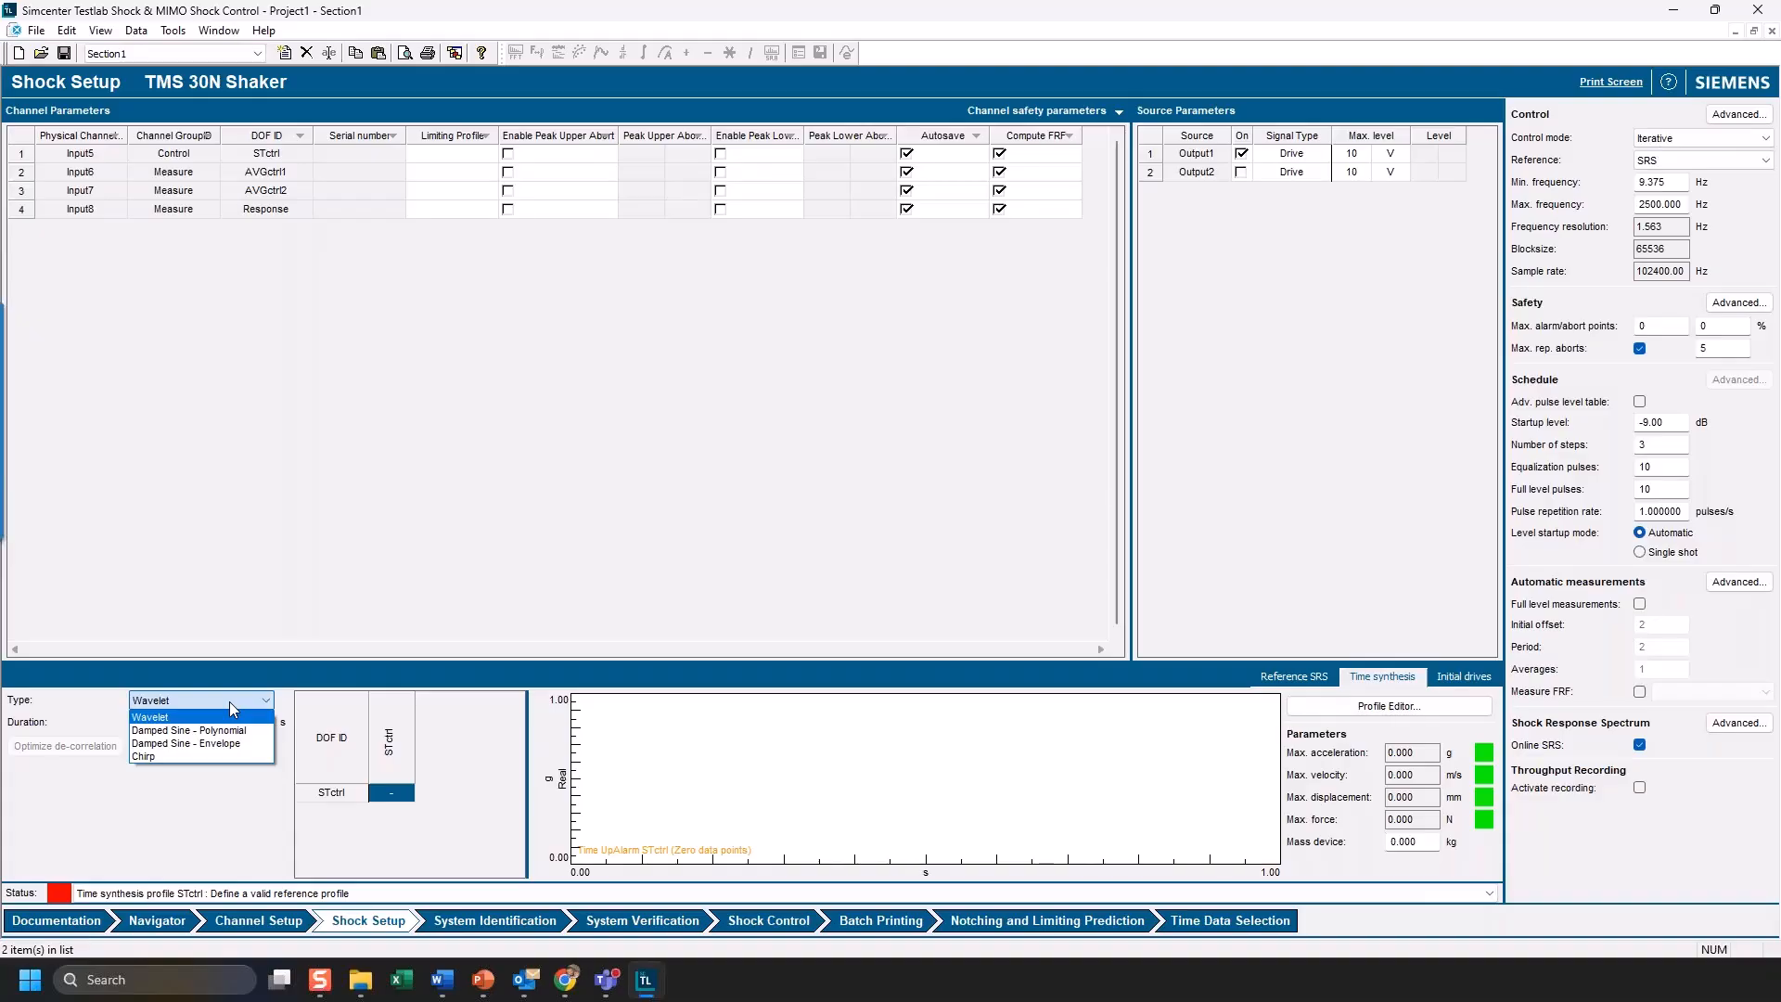
pyautogui.click(173, 743)
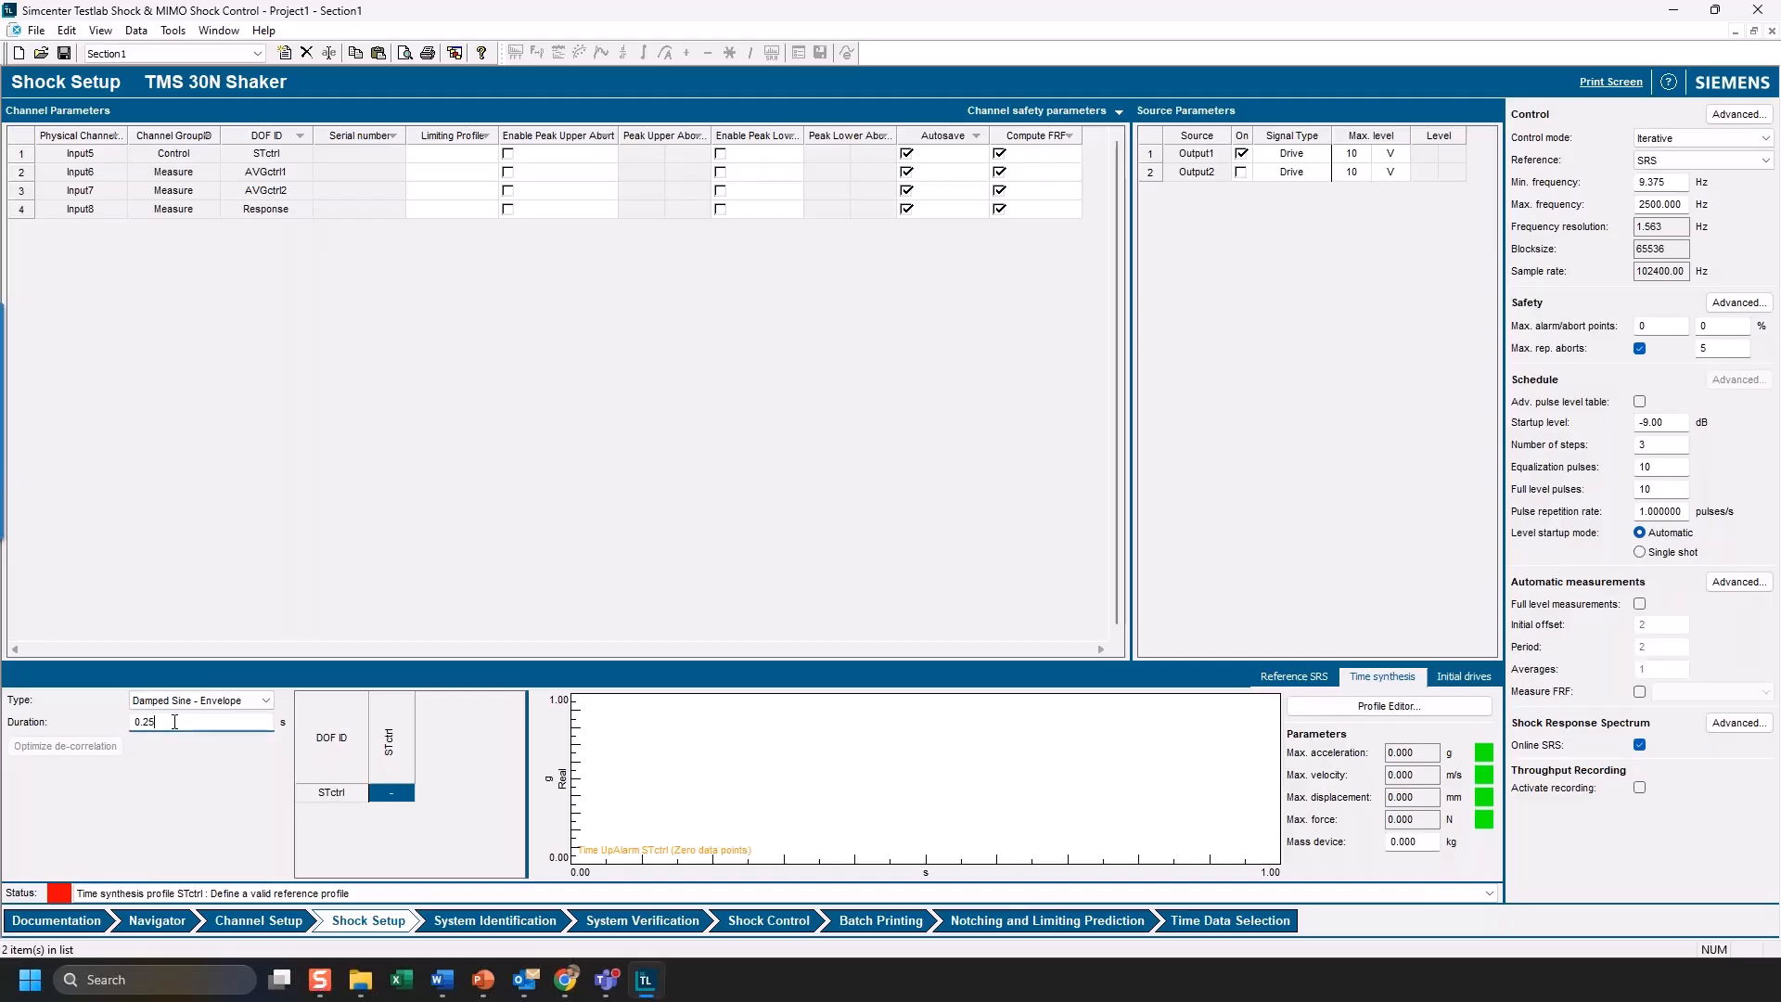
pyautogui.doubleClick(174, 723)
pyautogui.write('1')
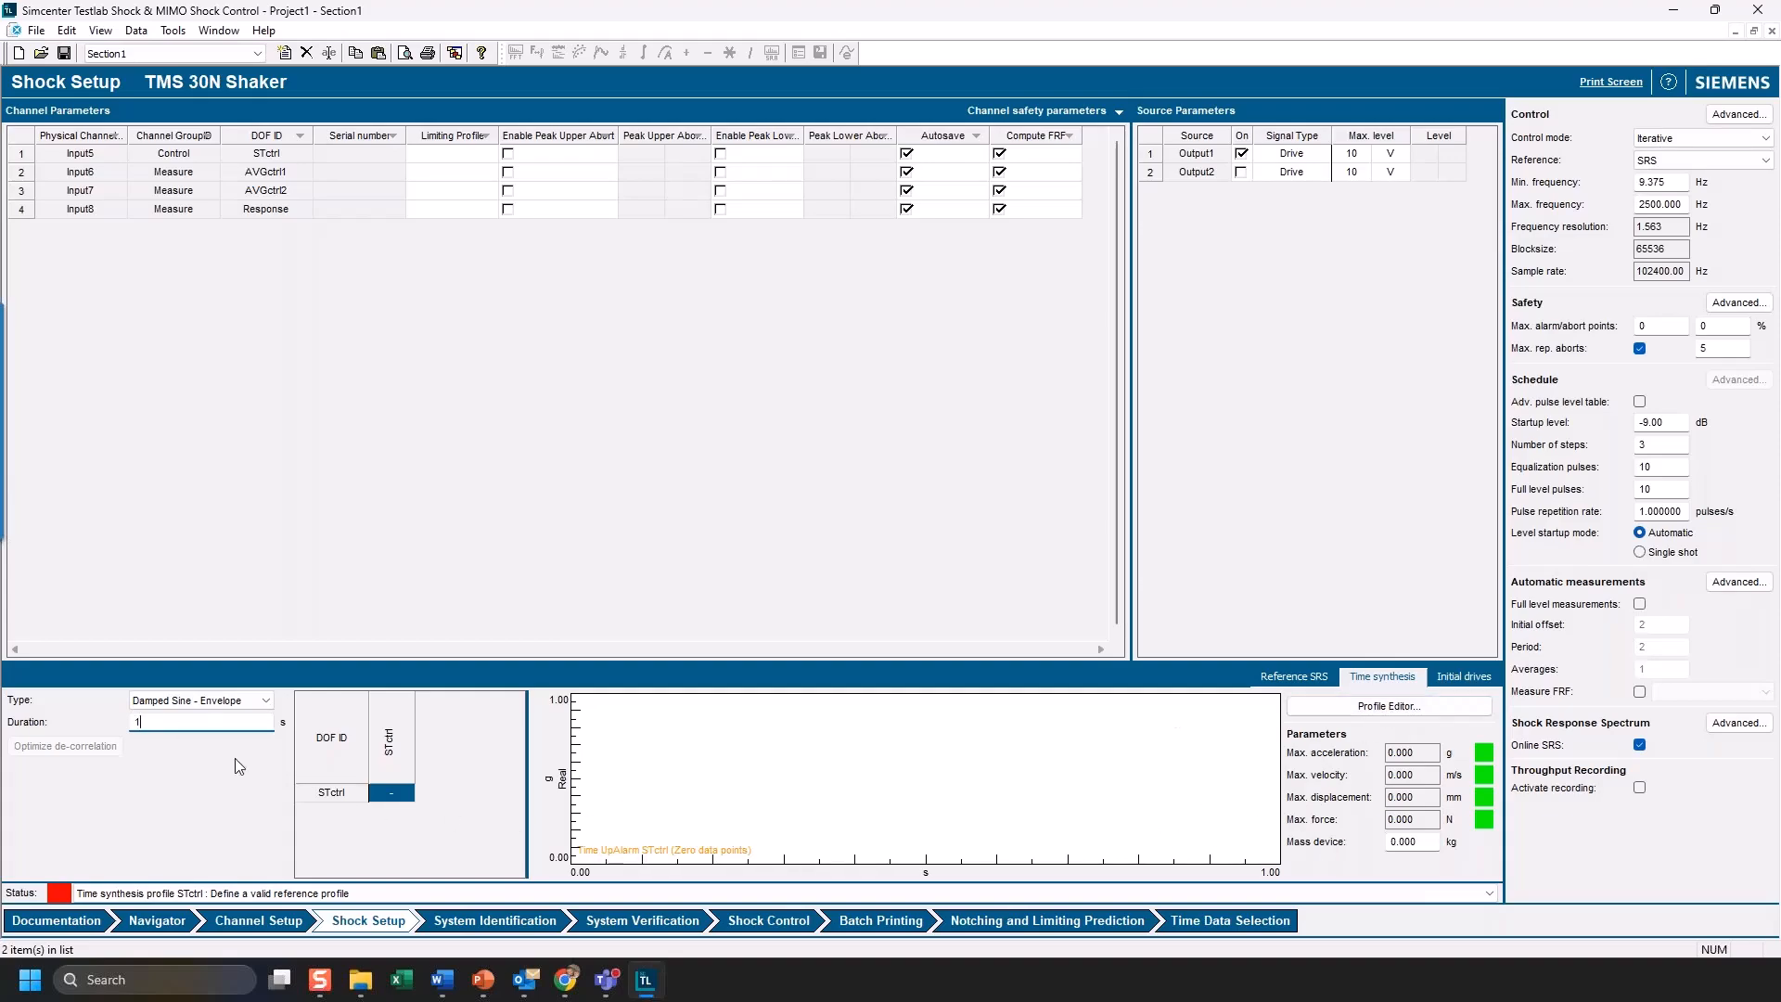
# - Open the time synthesis profile editor, check its advanced options and generate the default synthesis table
pyautogui.click(1416, 709)
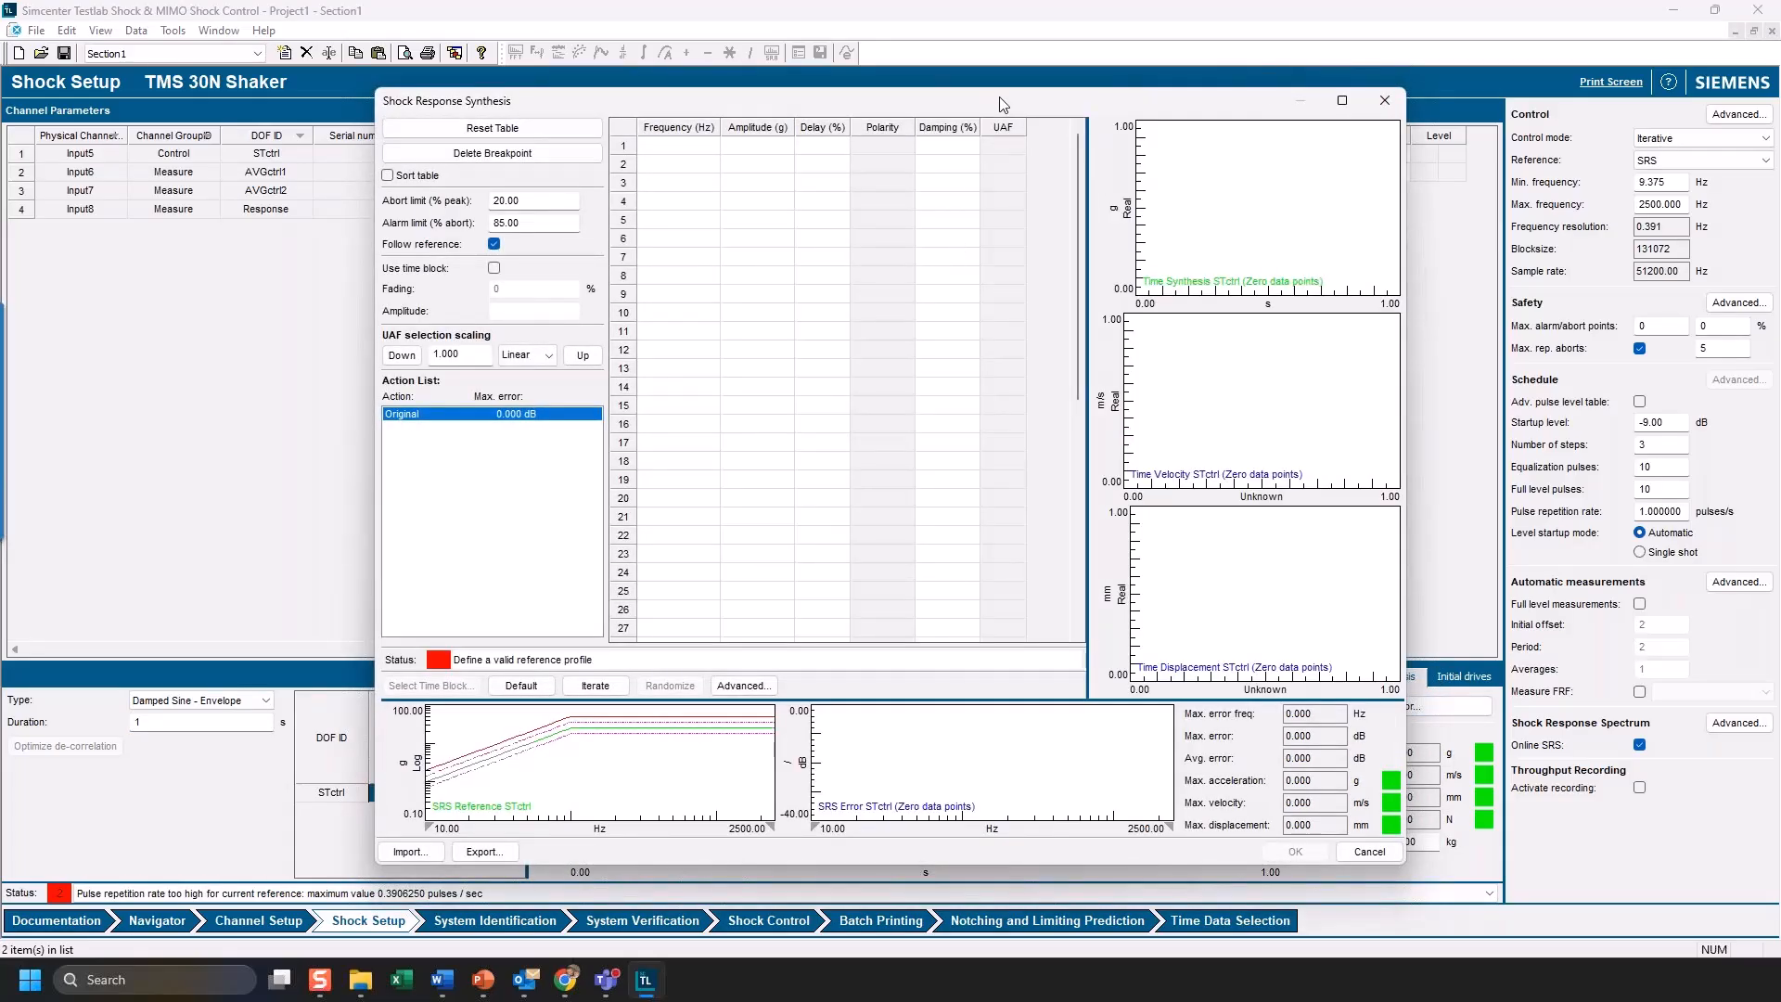
pyautogui.moveTo(1043, 108)
pyautogui.mouseDown()
pyautogui.moveTo(775, 92)
pyautogui.moveTo(1126, 118)
pyautogui.moveTo(1061, 119)
pyautogui.mouseUp()
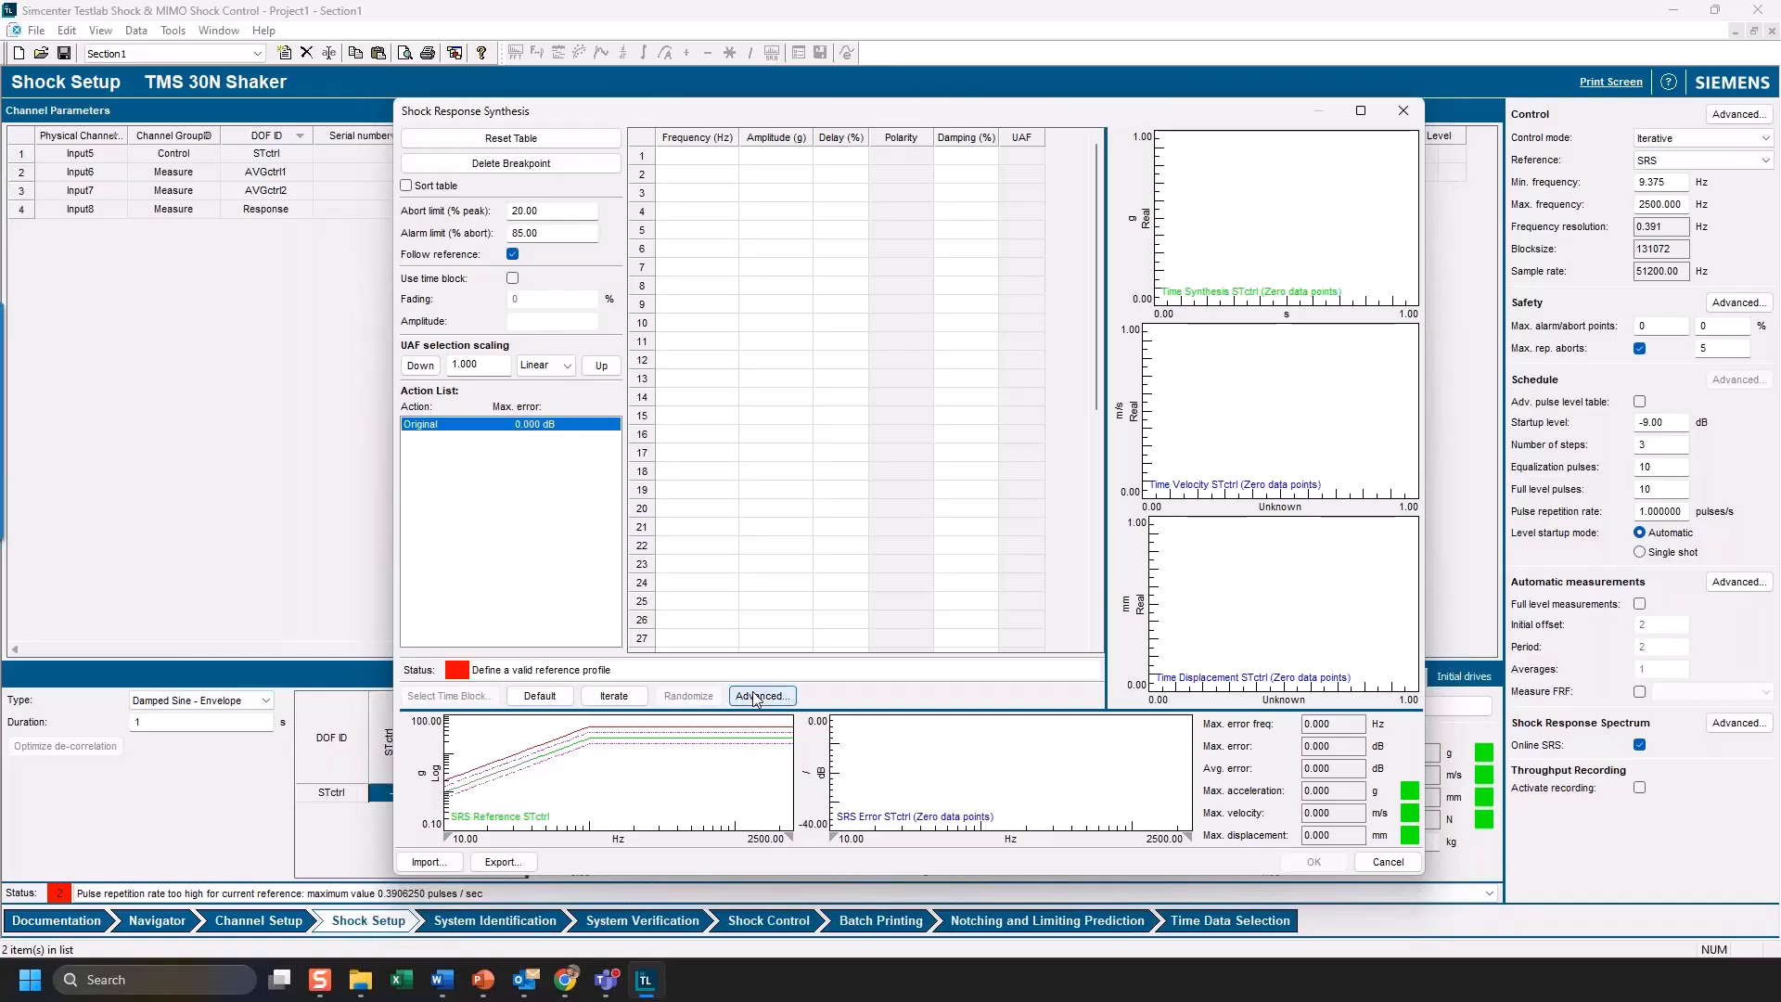
pyautogui.click(783, 696)
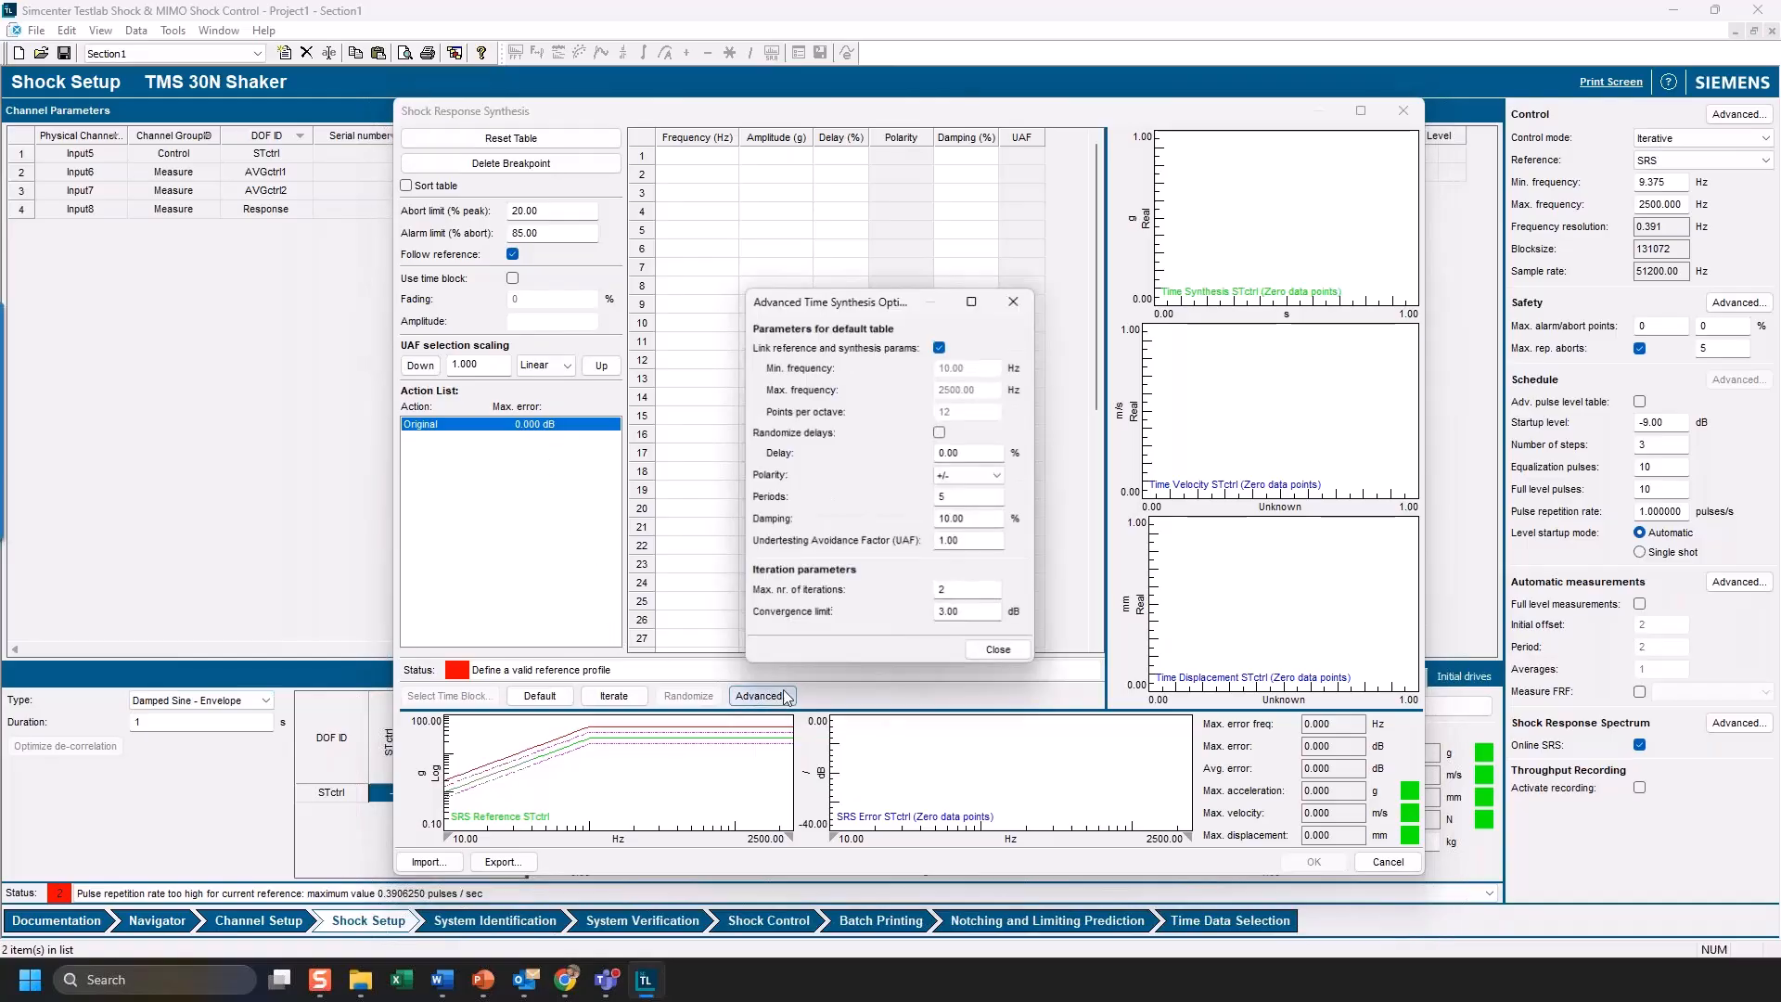
pyautogui.click(1000, 653)
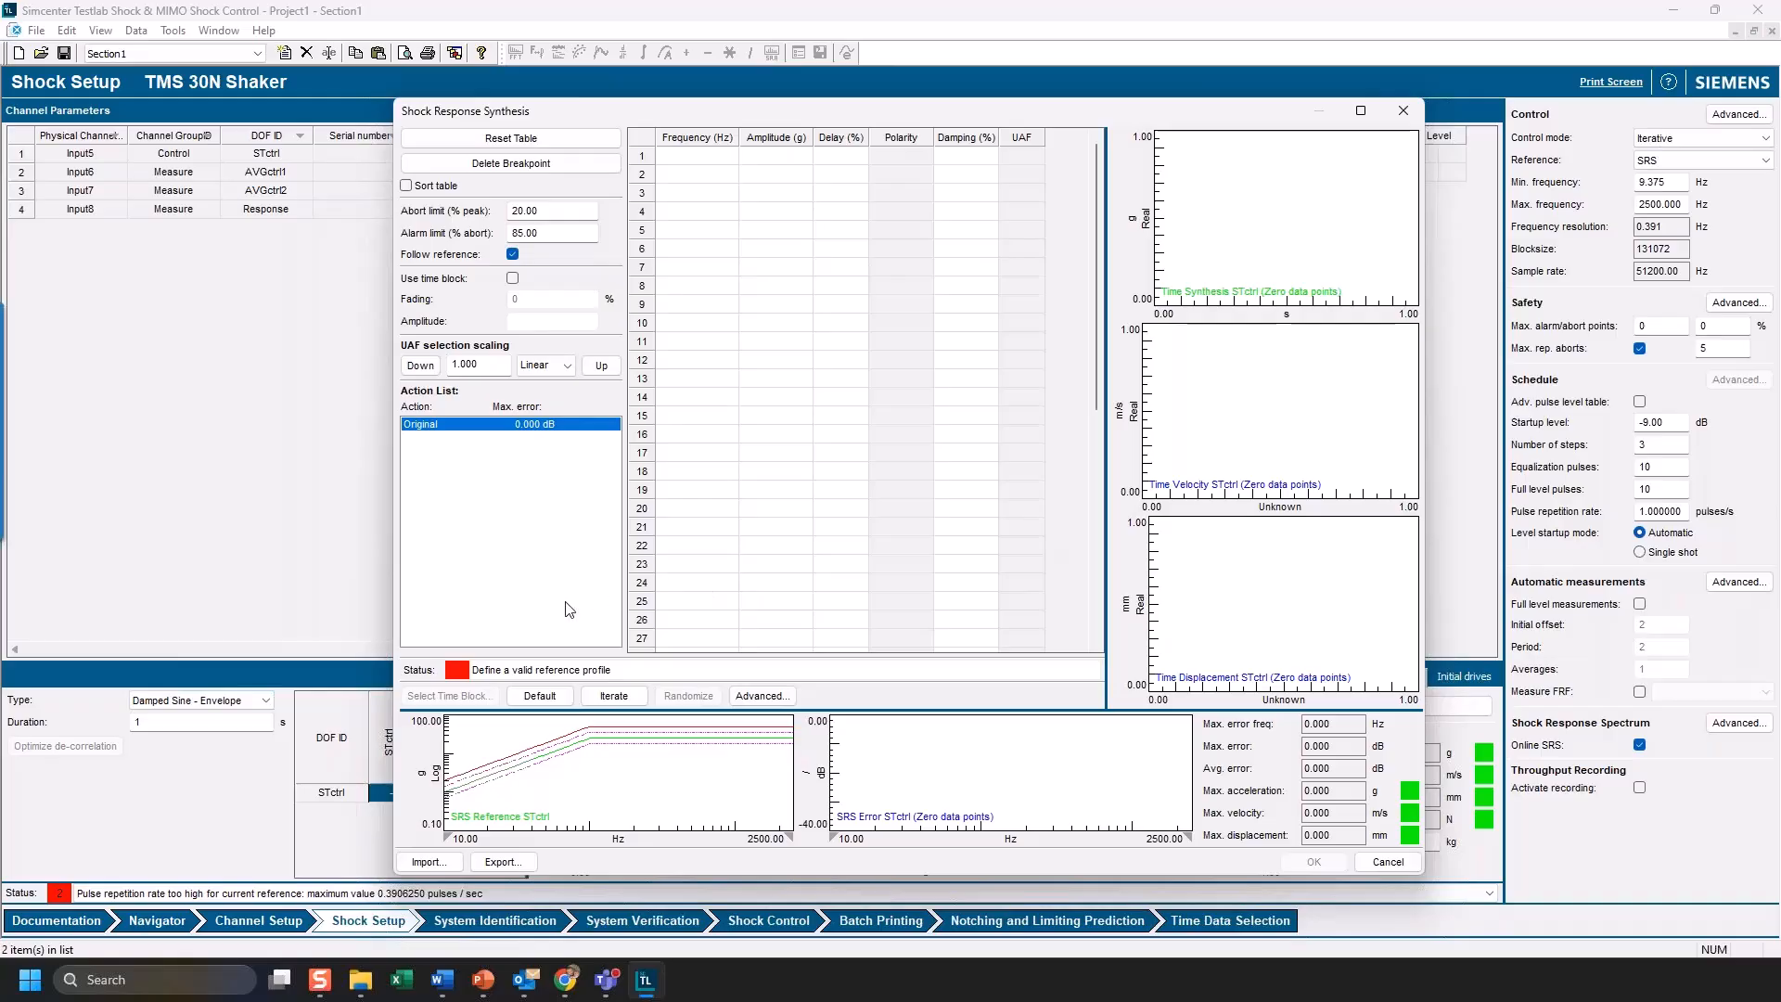
pyautogui.click(538, 697)
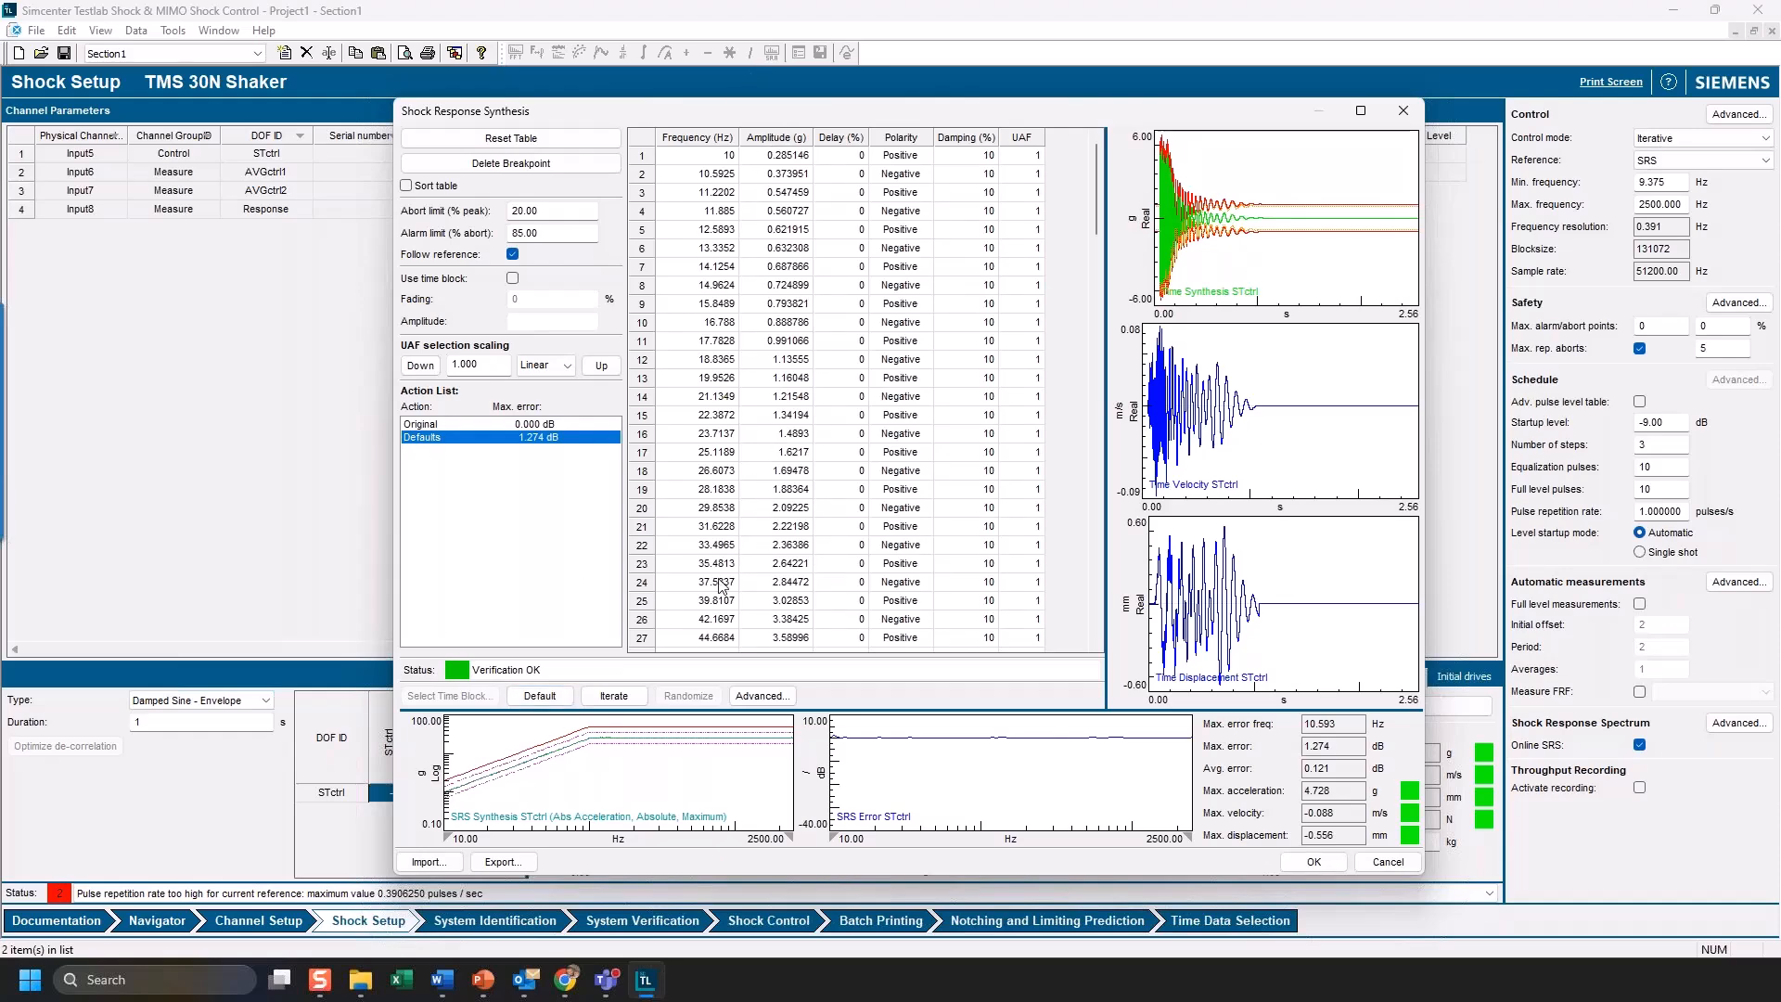
# - Iterate the shock response synthesis eight times and restore the sixth iteration from the action list
pyautogui.click(619, 700)
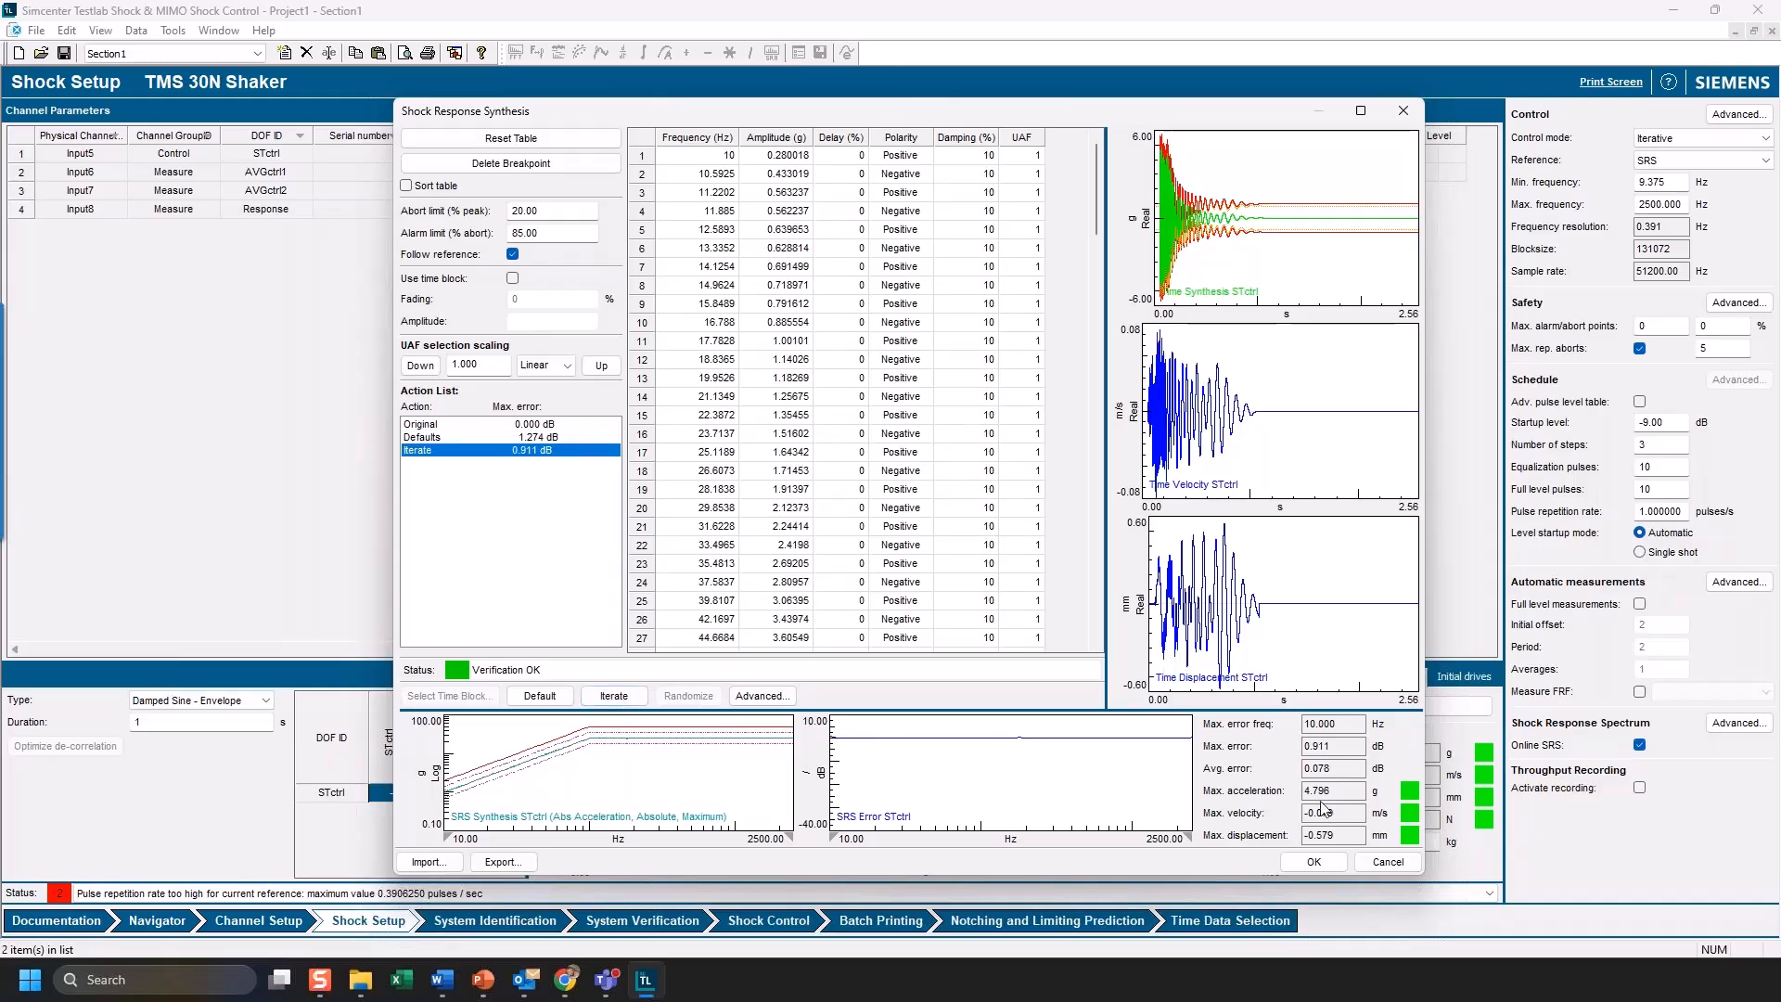
pyautogui.click(614, 696)
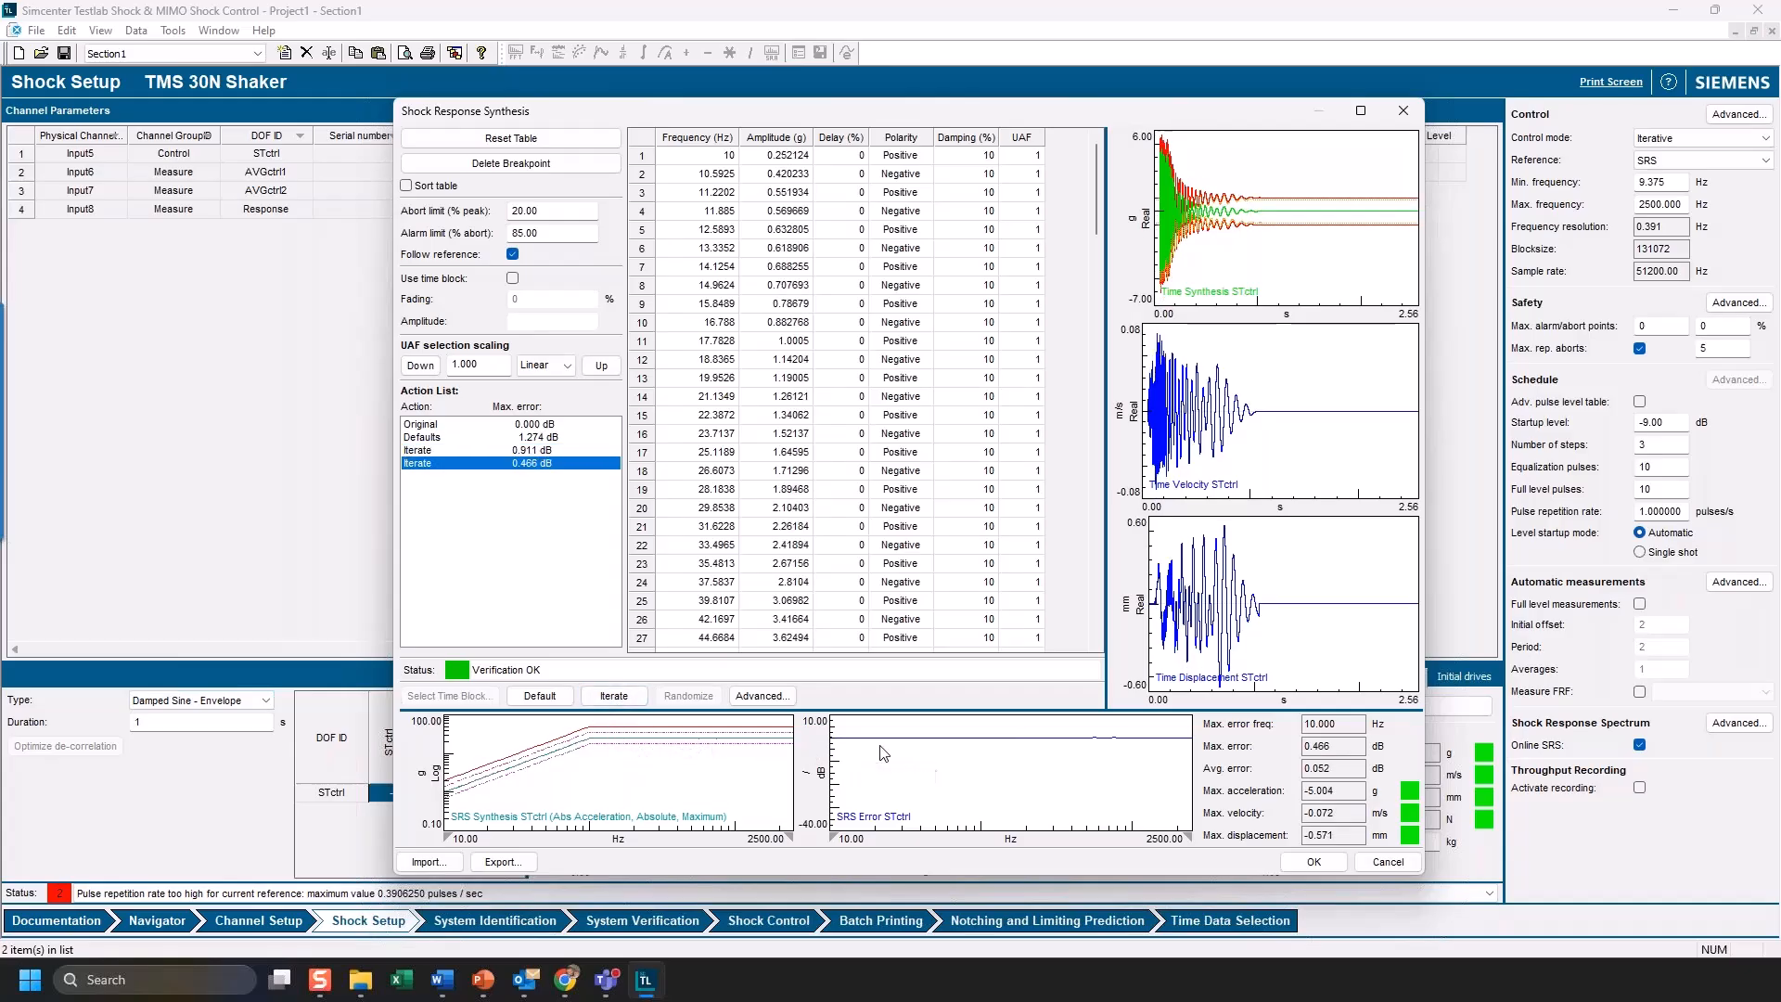
pyautogui.click(614, 696)
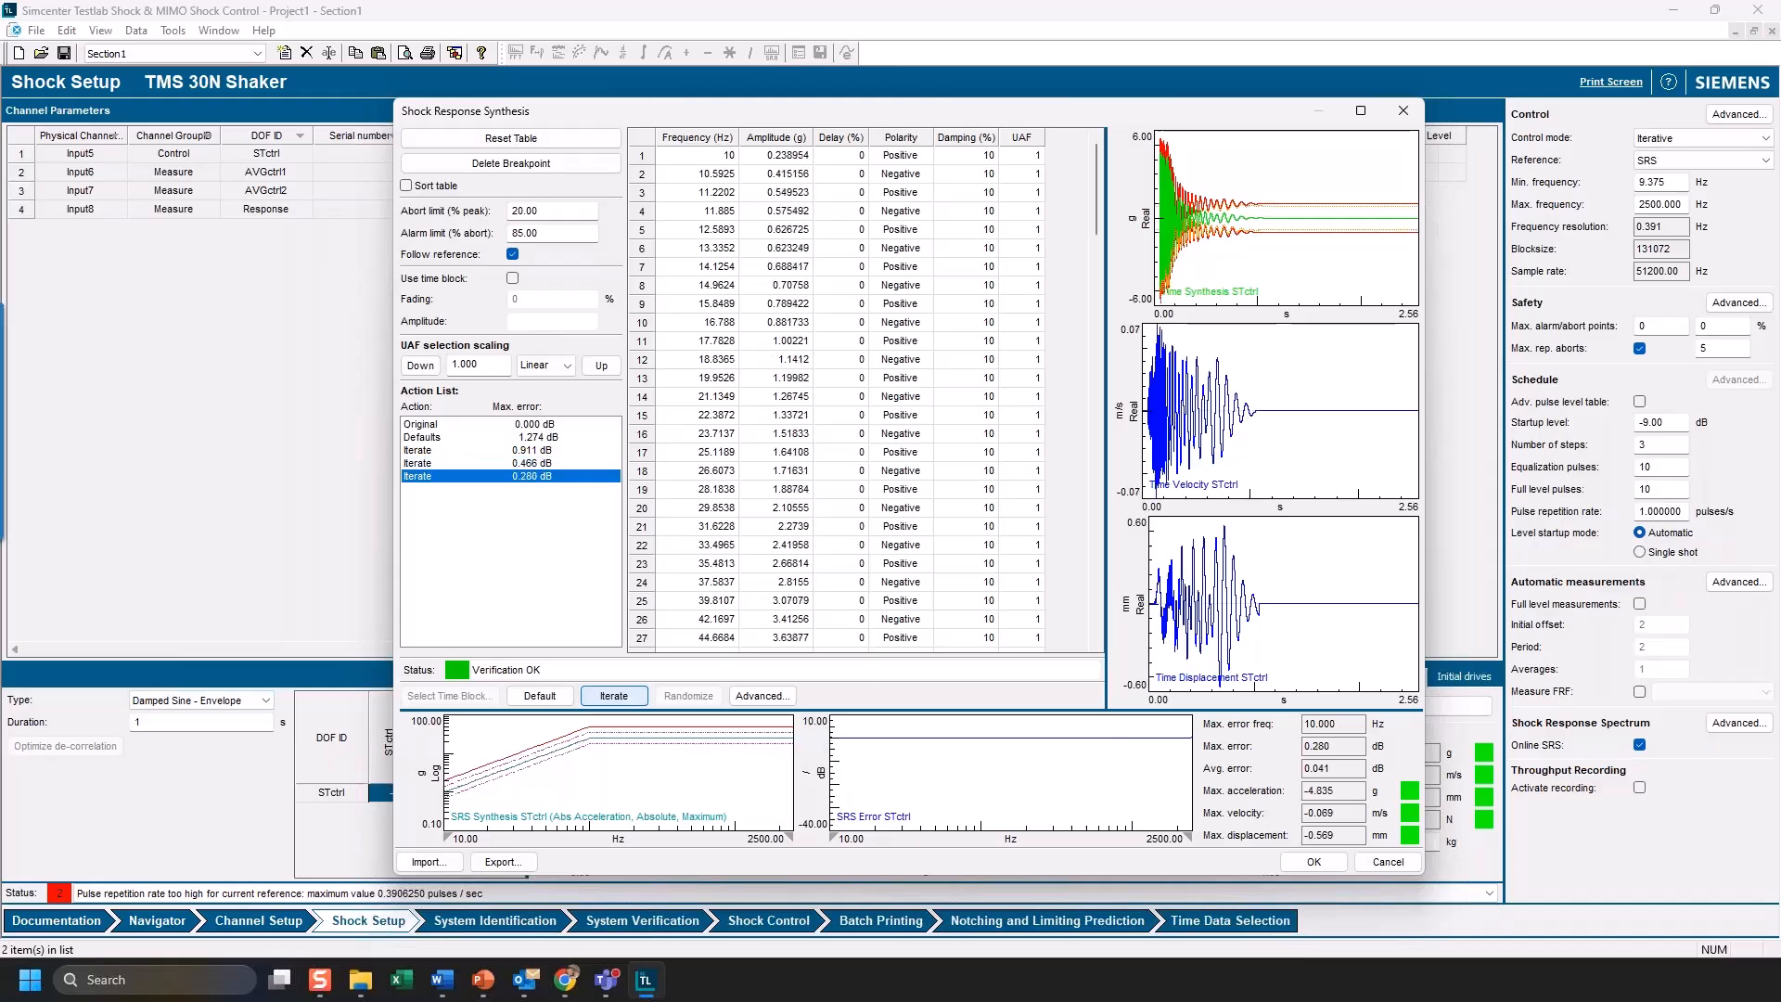
pyautogui.click(614, 696)
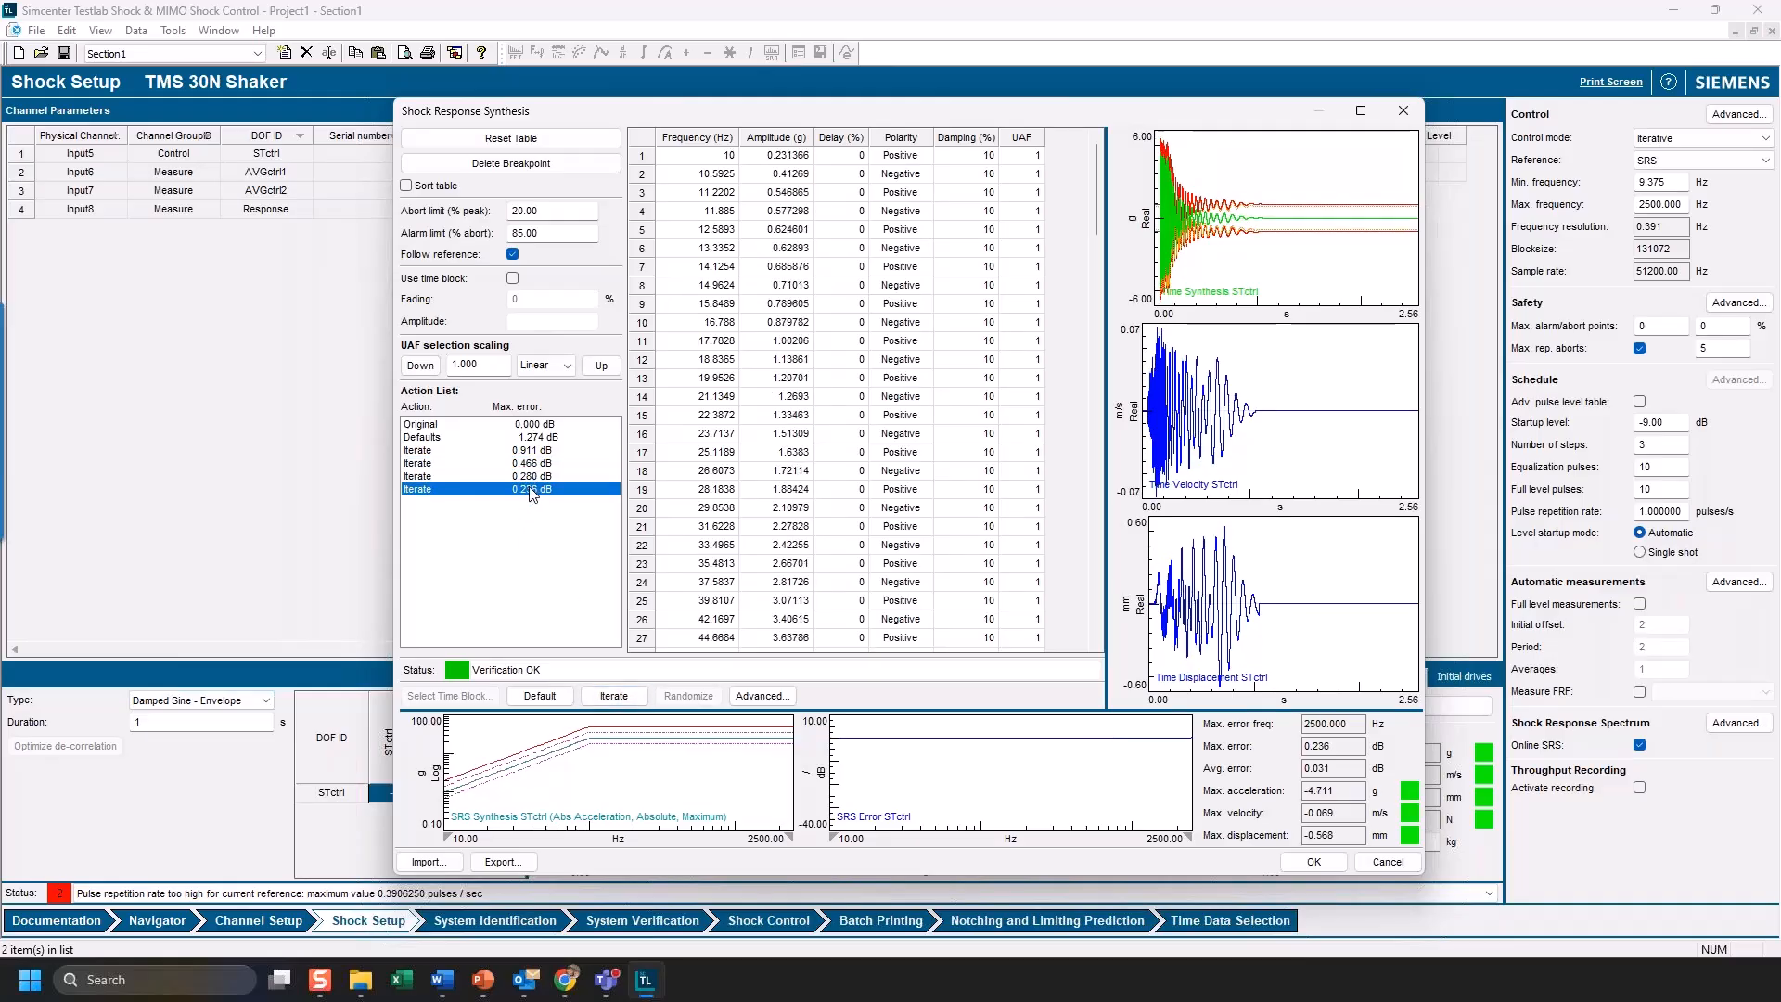
pyautogui.click(617, 699)
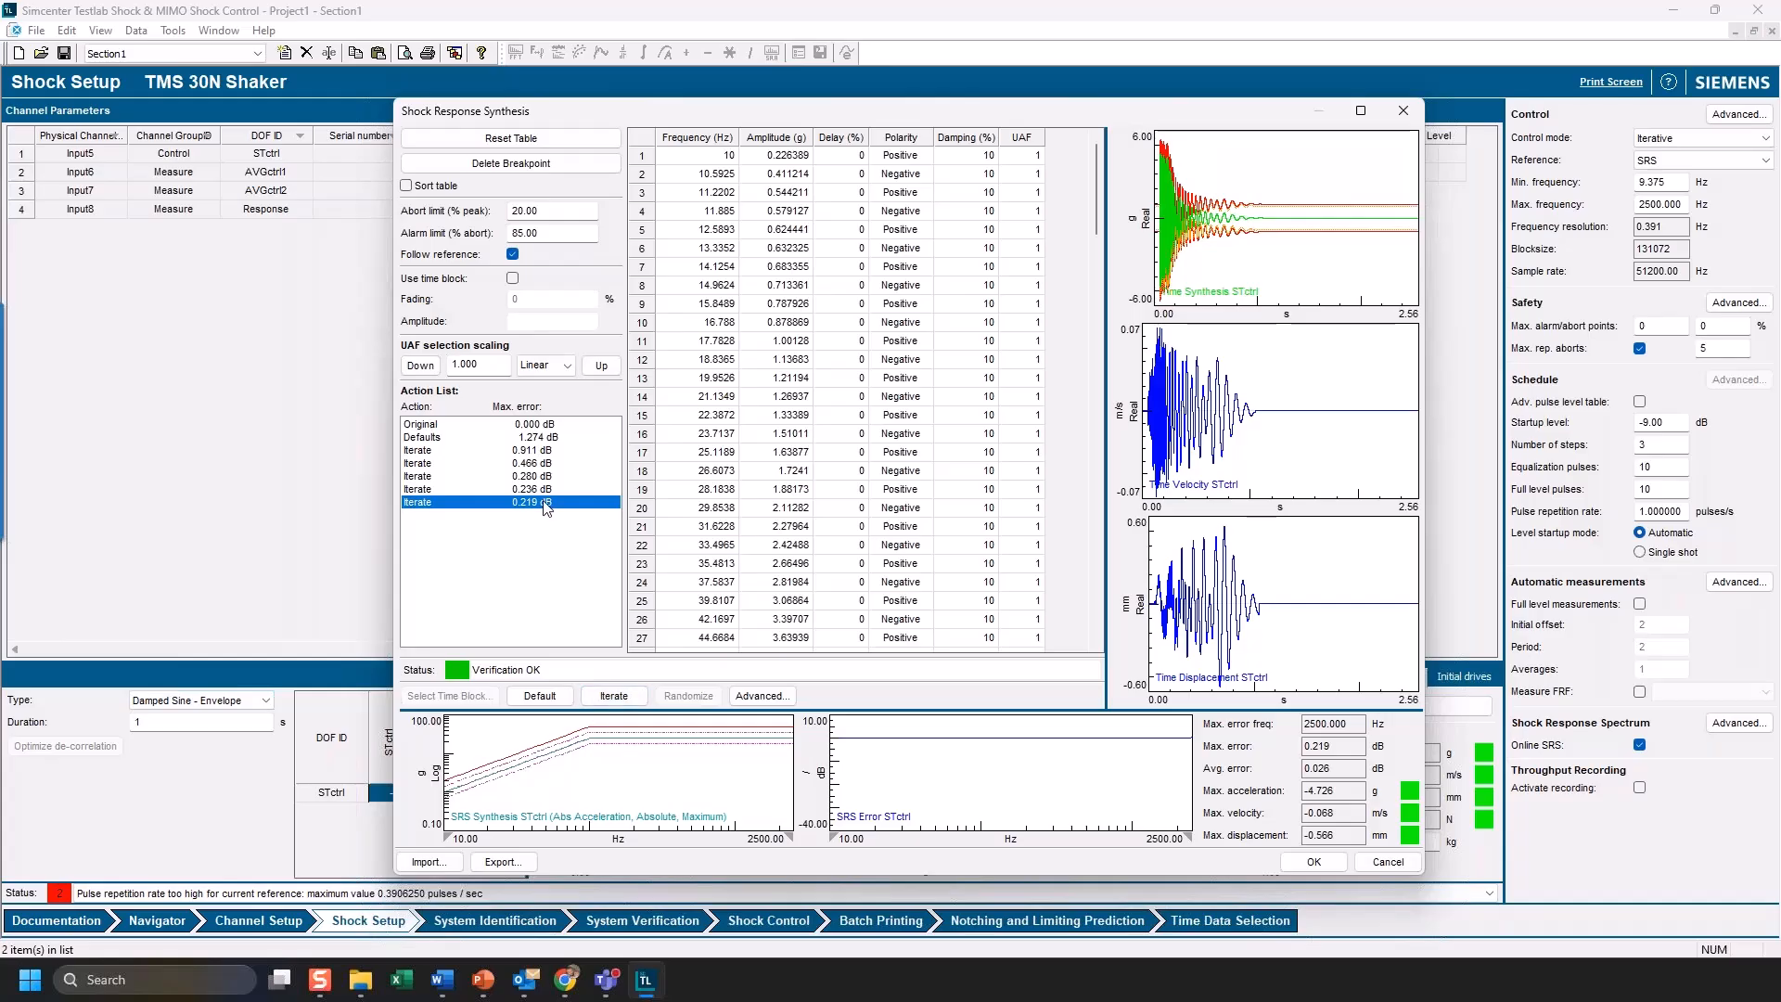
pyautogui.click(614, 696)
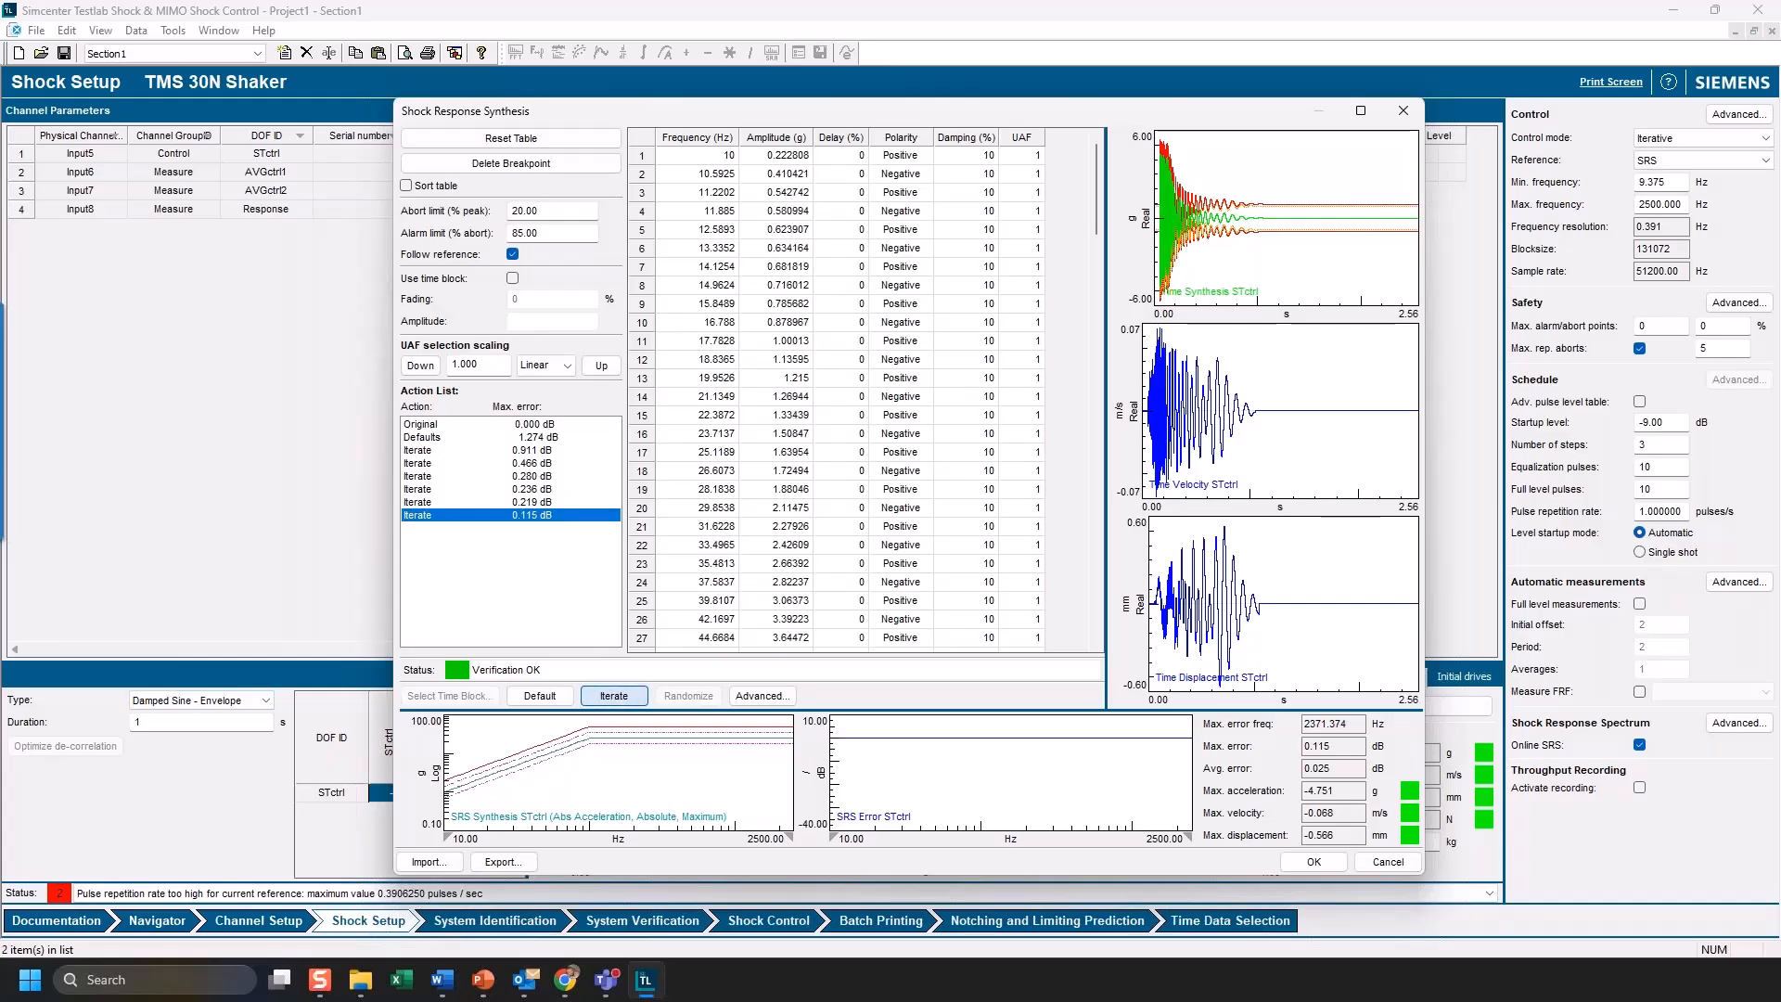
pyautogui.click(614, 696)
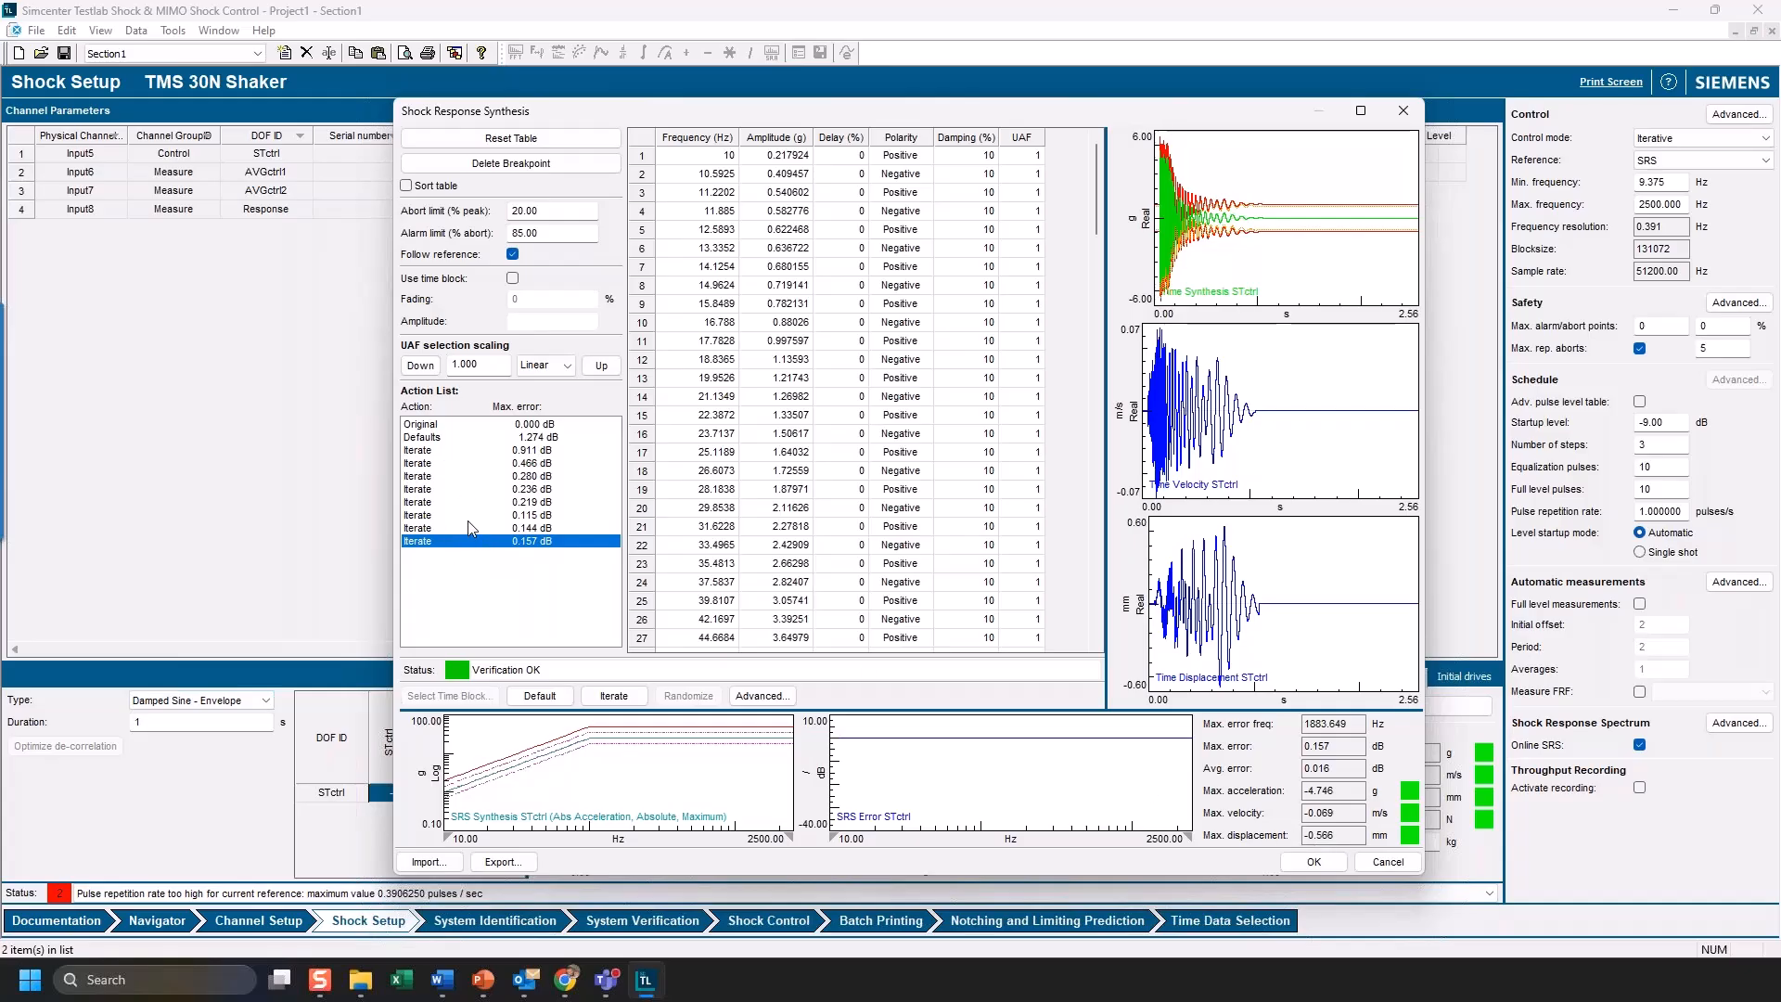
pyautogui.click(420, 516)
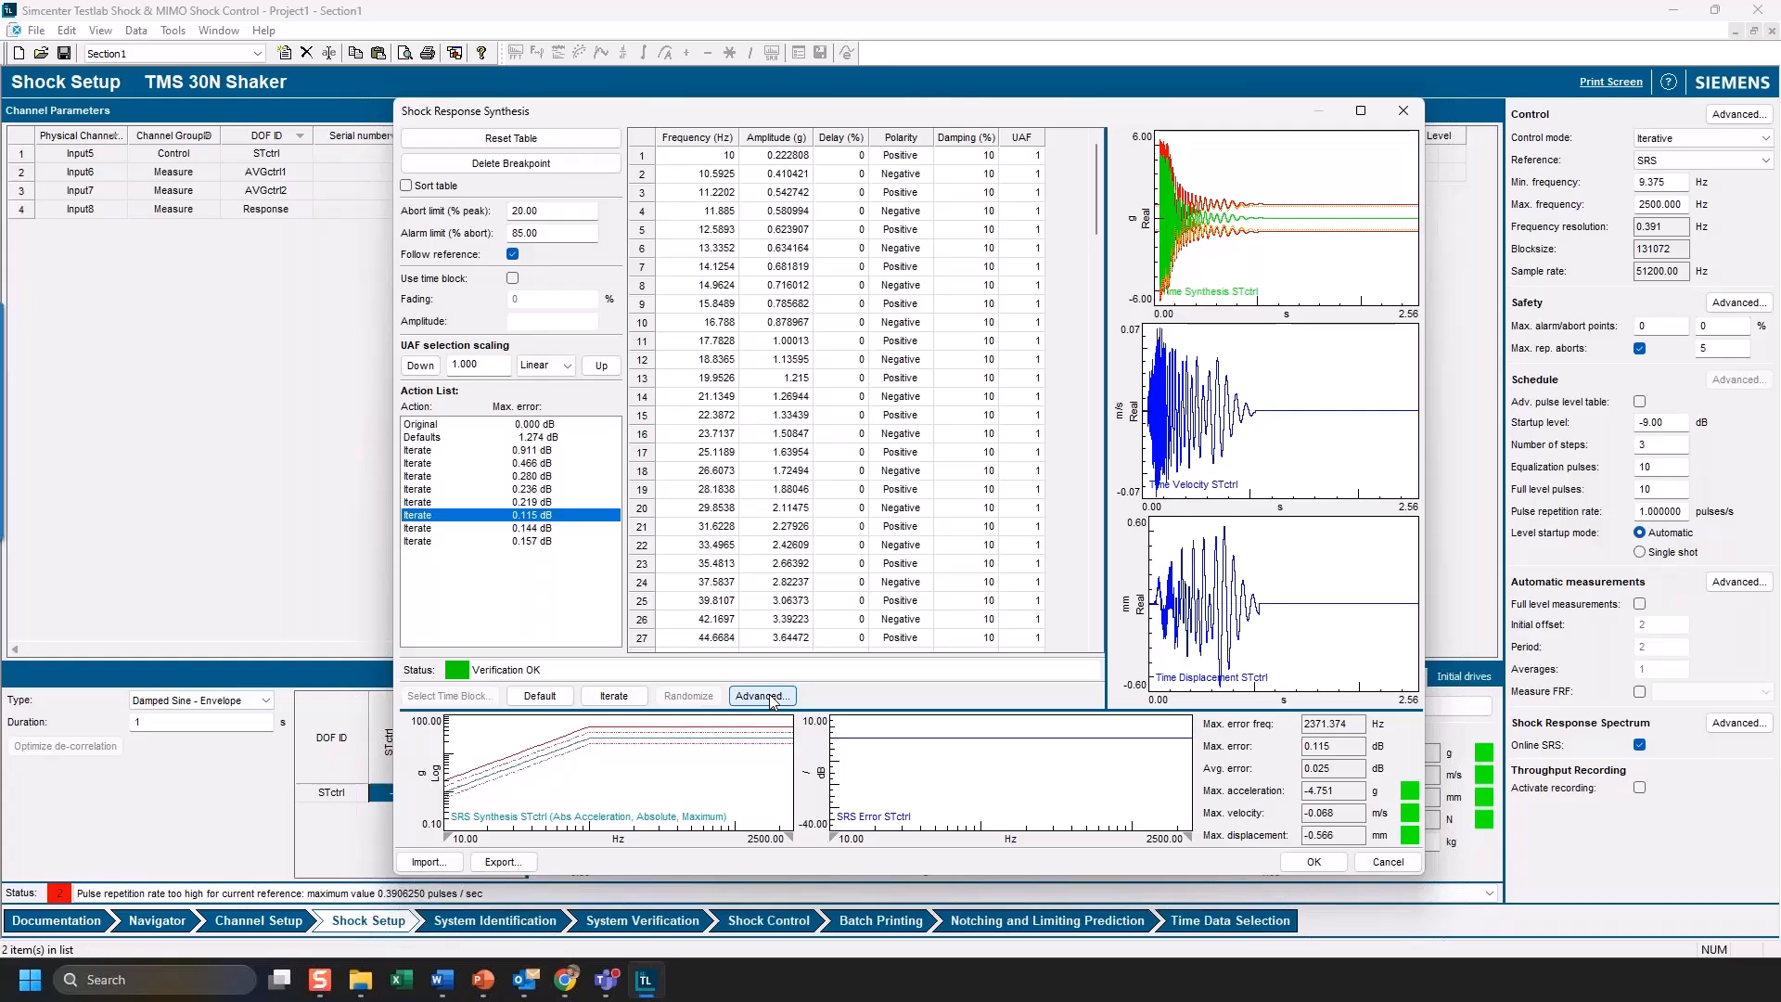
# - Select the whole synthesis table and enable randomized delays with a maximum random delay of 30%, keeping polarity at +/-
pyautogui.click(651, 140)
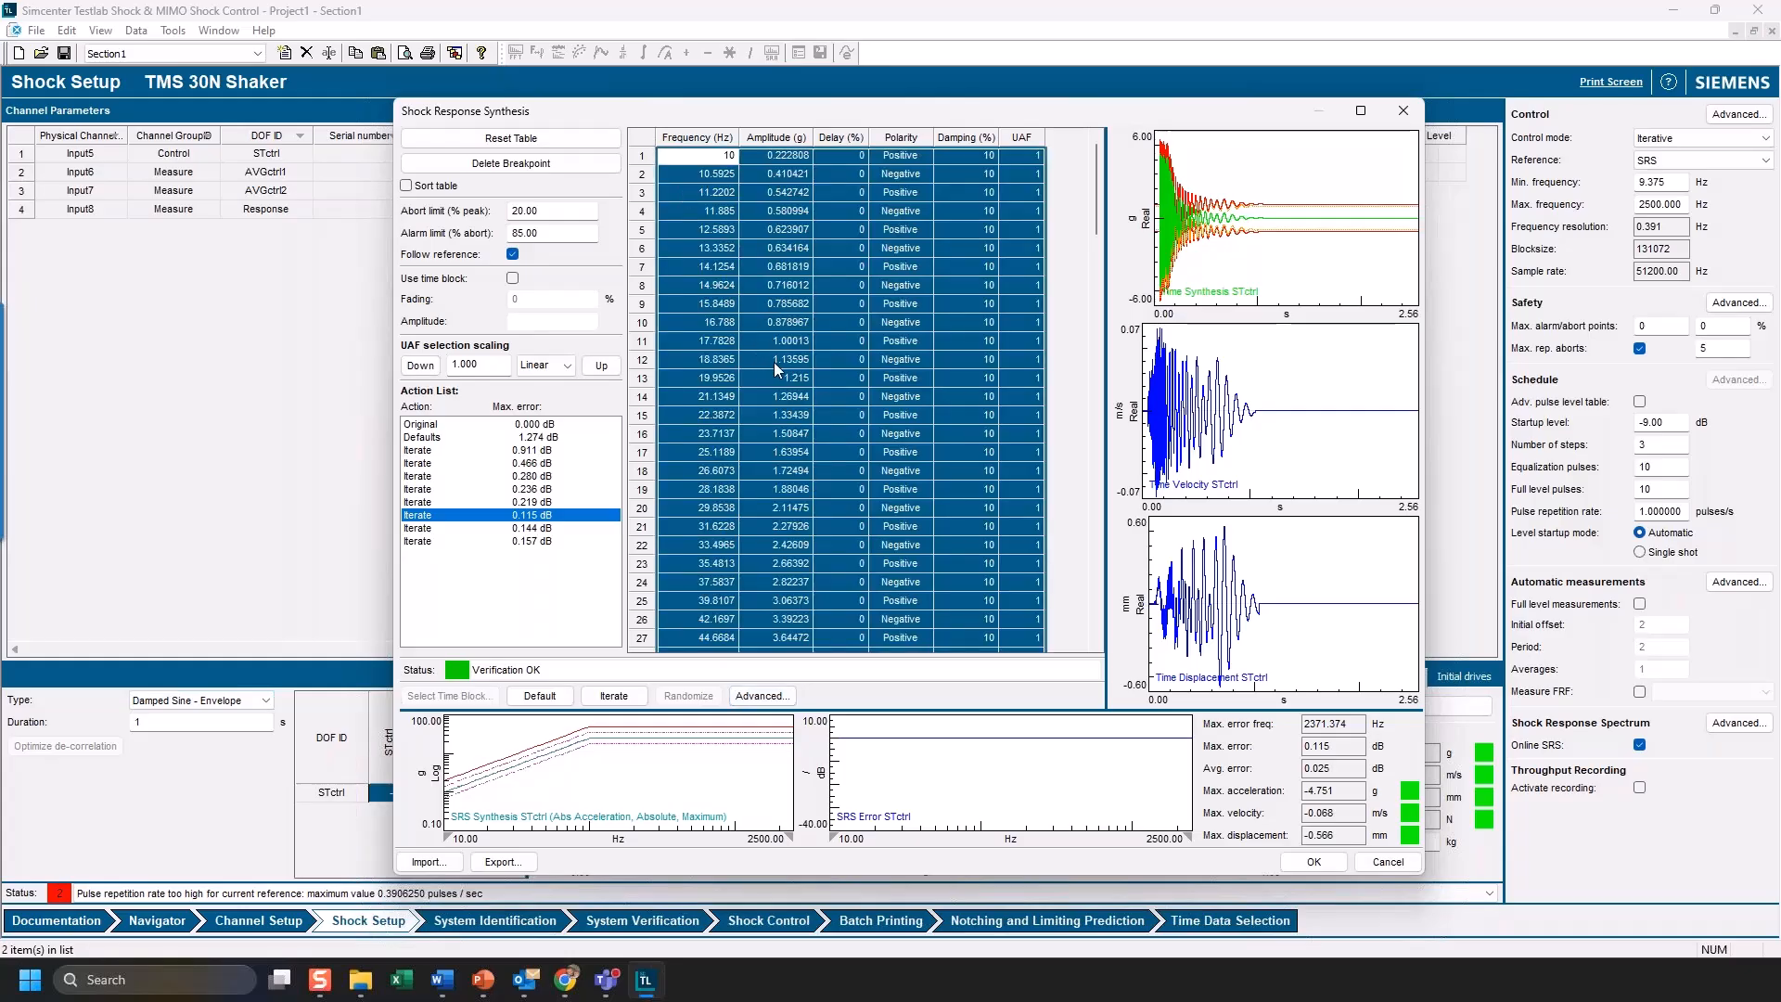
pyautogui.click(761, 695)
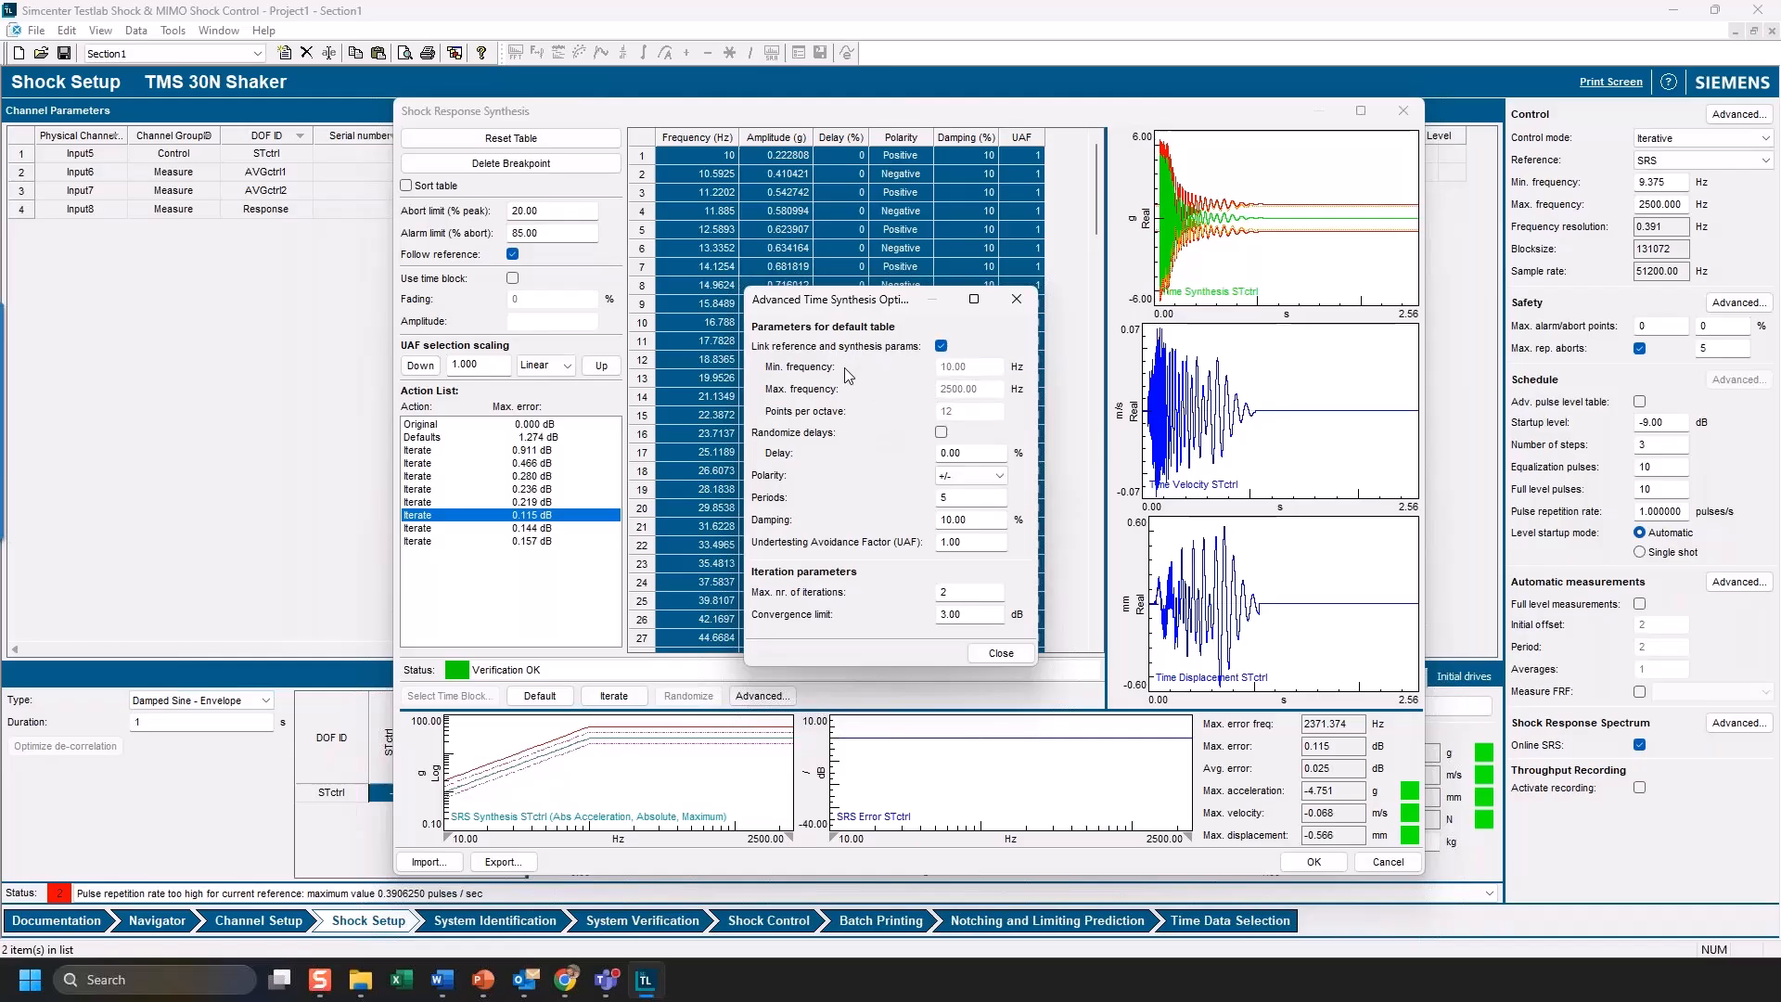
pyautogui.click(941, 434)
pyautogui.doubleClick(977, 454)
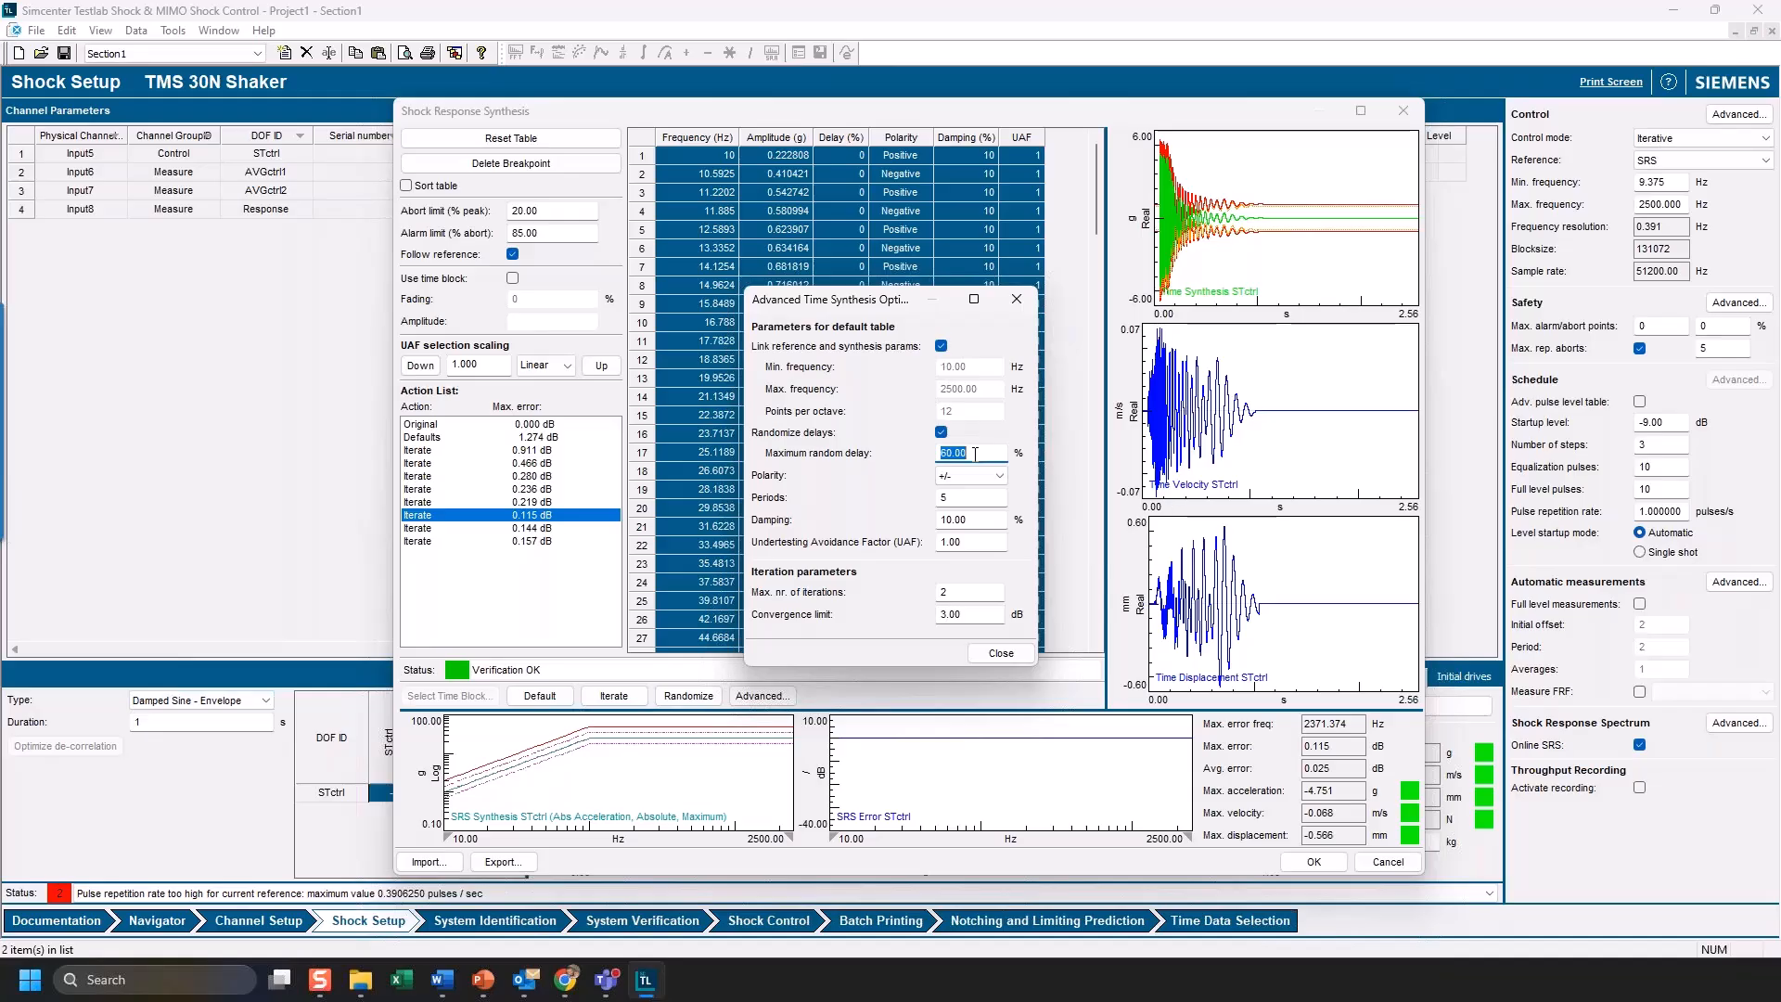
pyautogui.write('30')
pyautogui.click(990, 472)
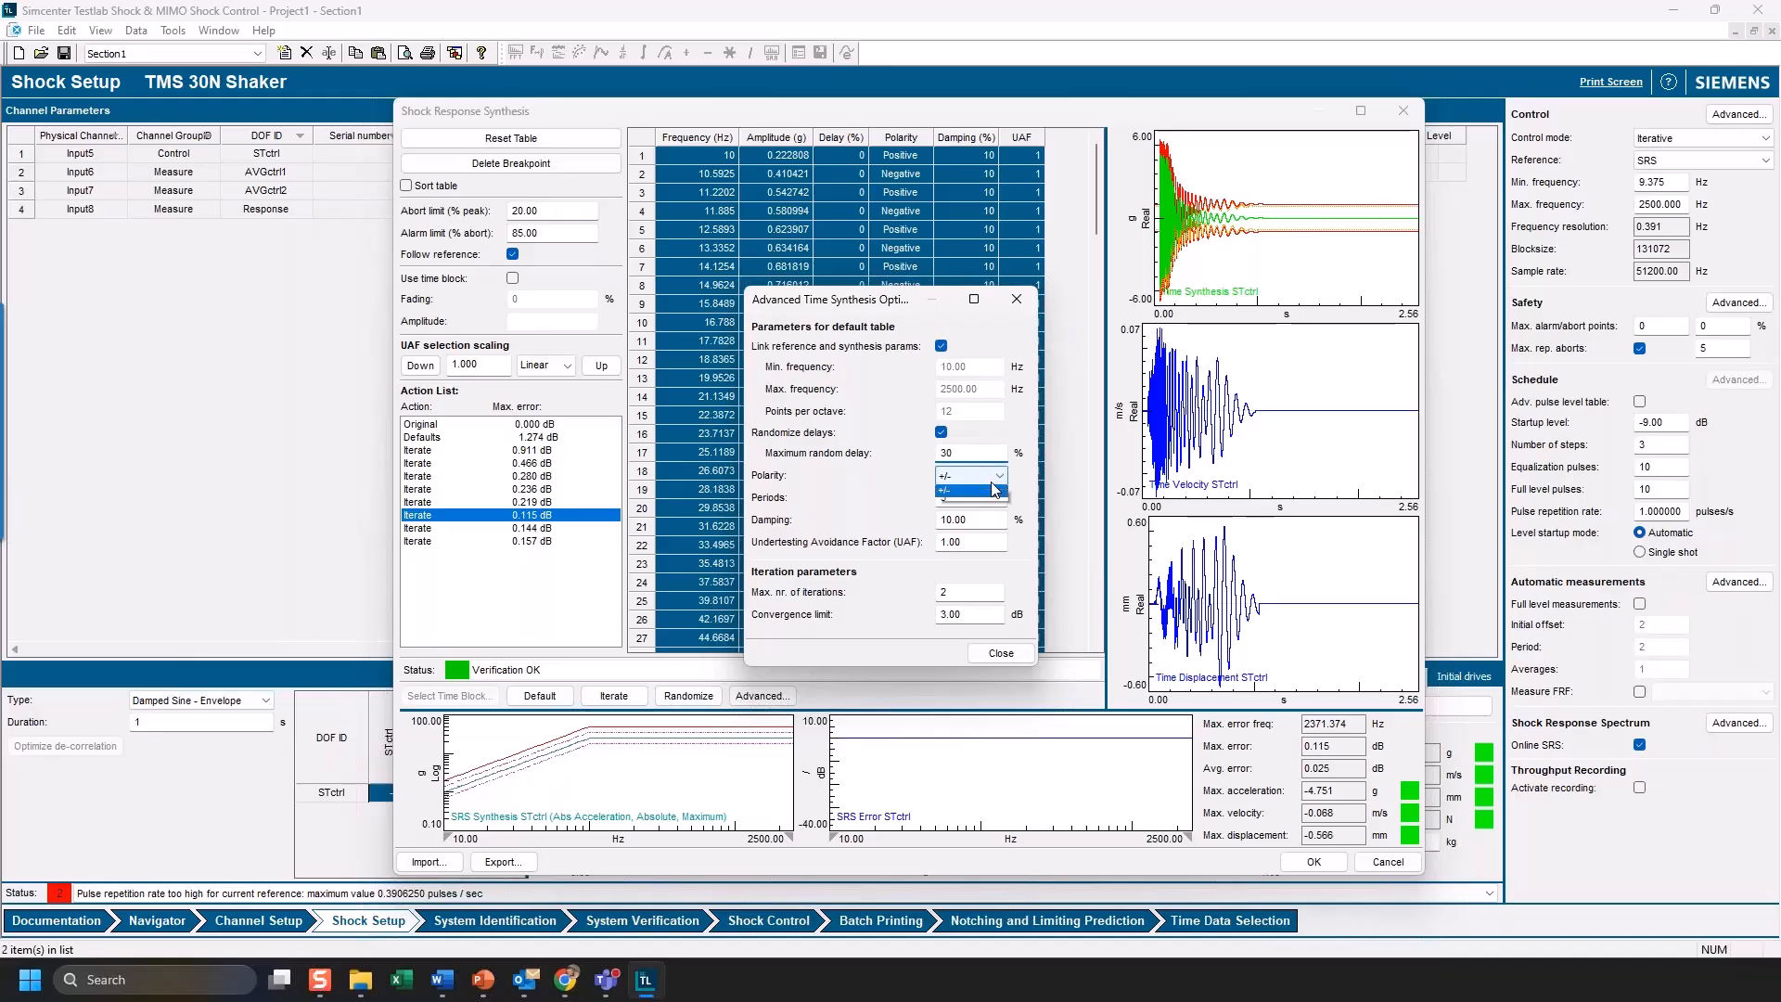
pyautogui.click(991, 478)
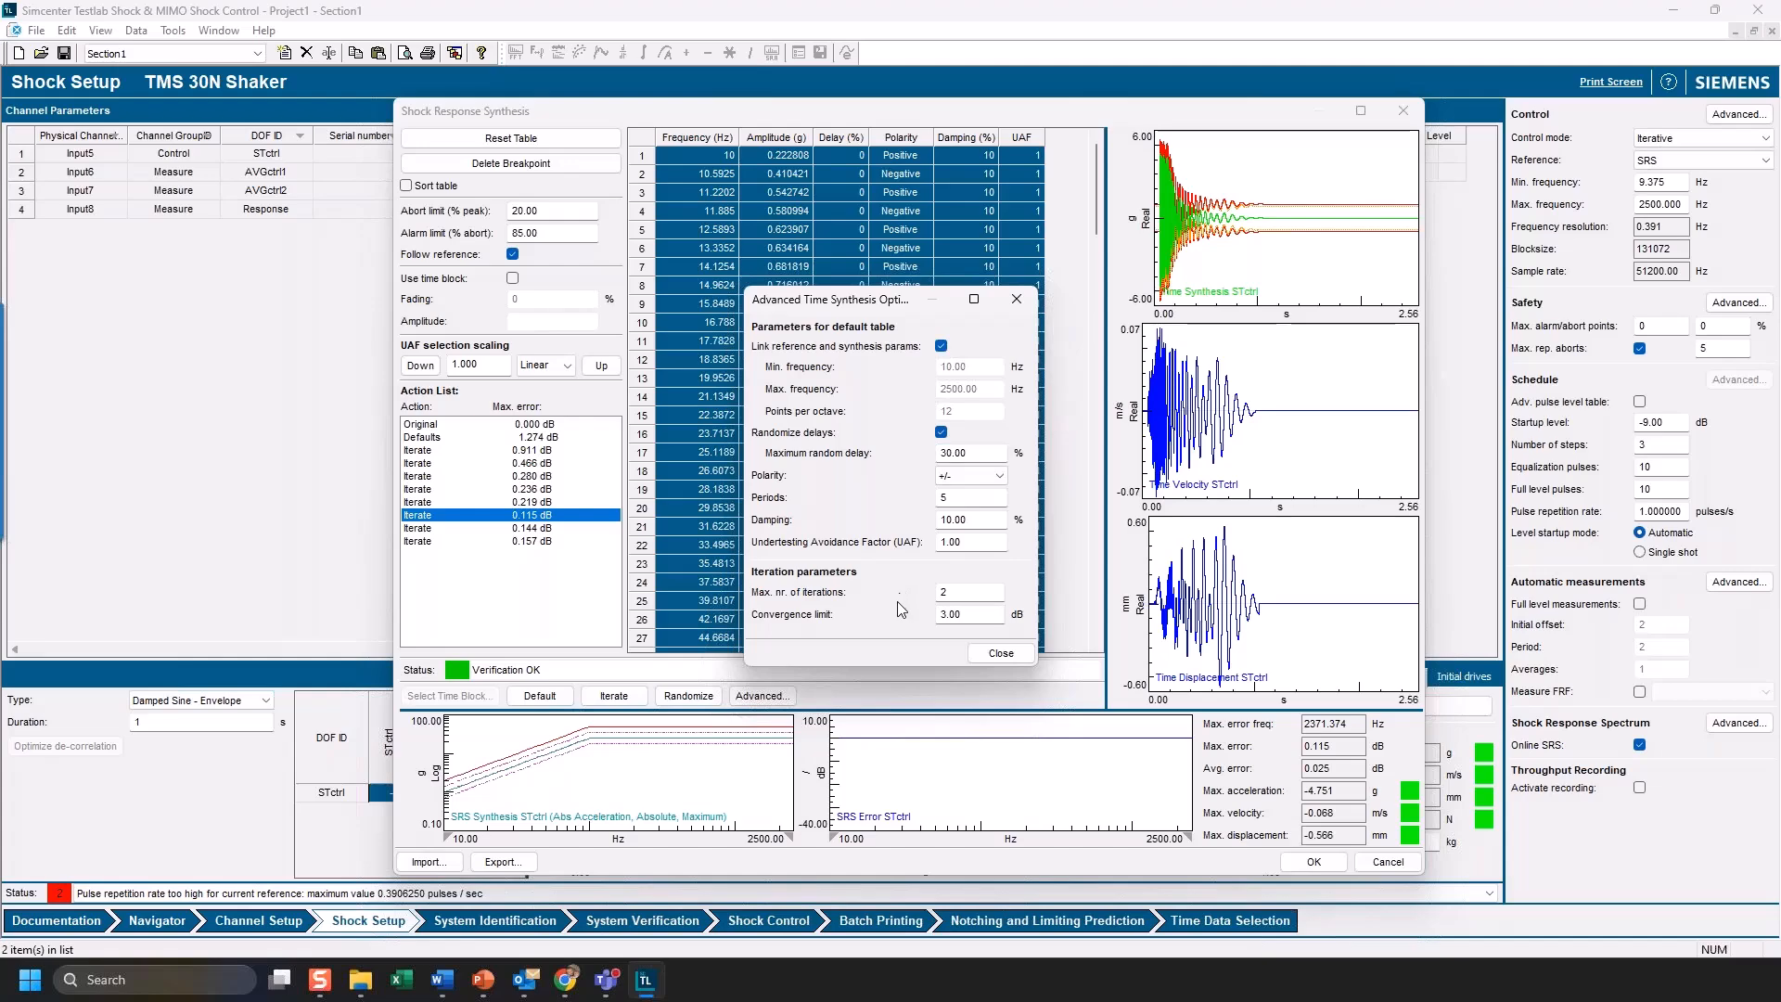
# - Set the maximum number of iterations to 5 and randomize the delays of the selected synthesis table
pyautogui.doubleClick(963, 597)
pyautogui.write('5')
pyautogui.click(966, 614)
pyautogui.click(1008, 655)
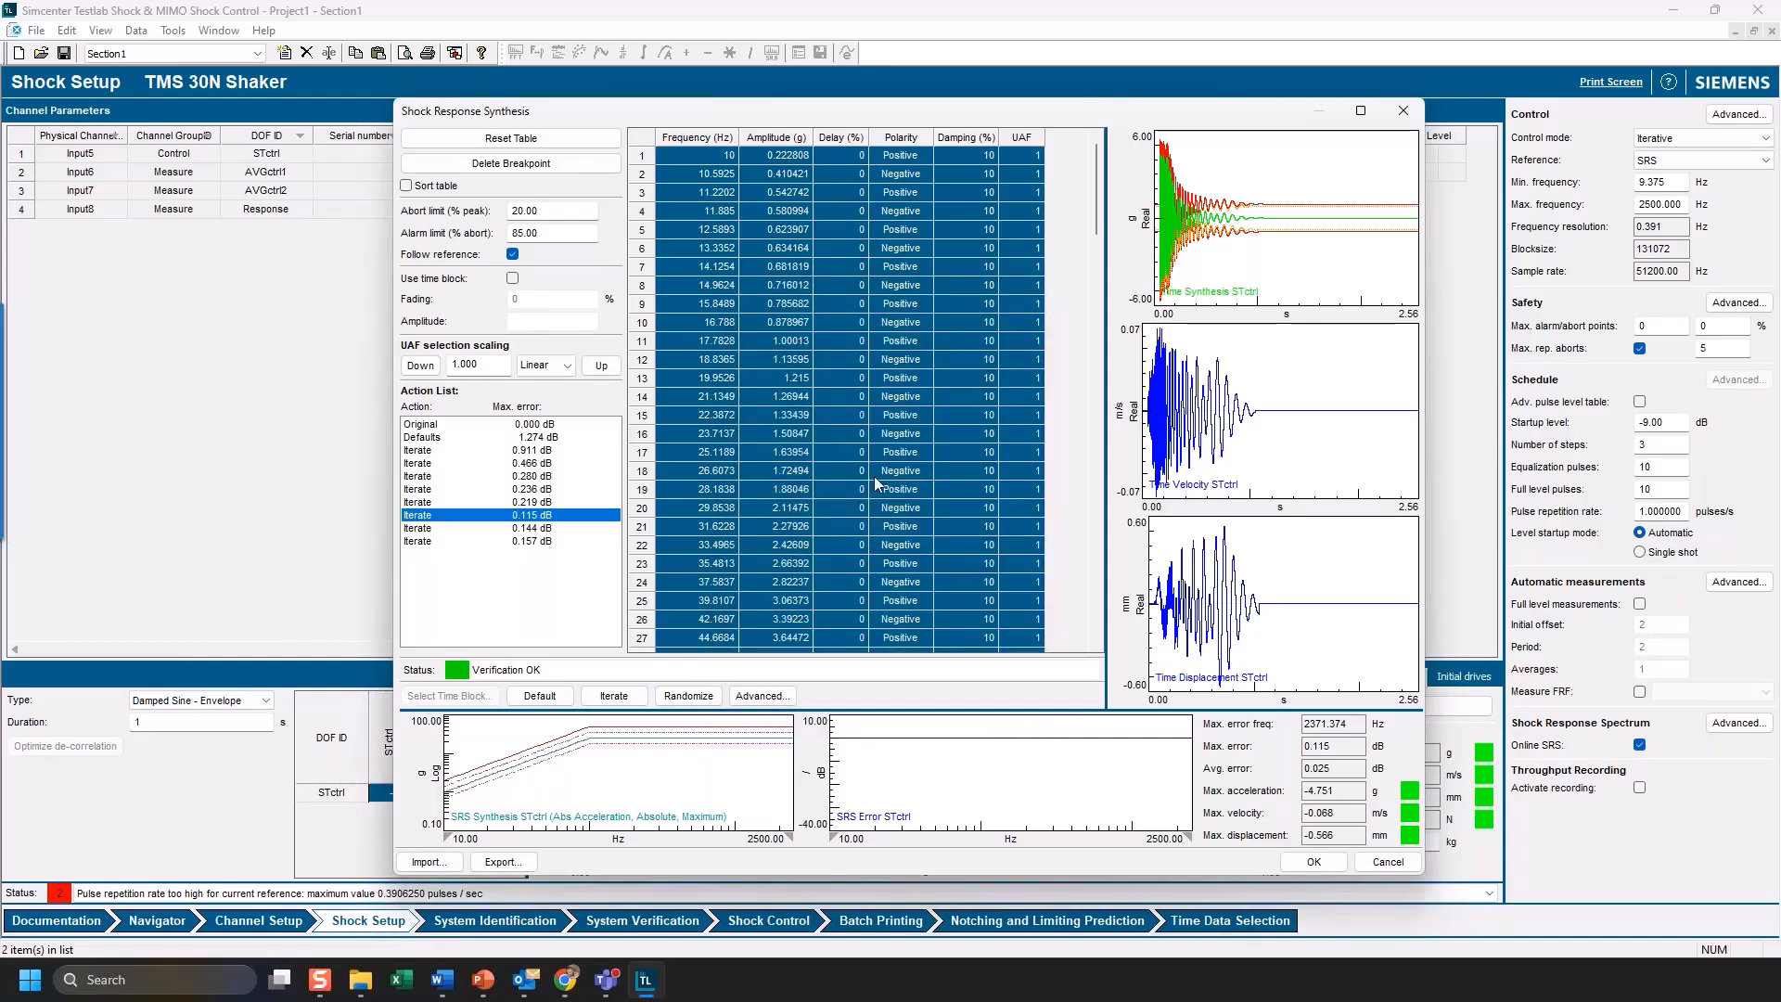
pyautogui.click(687, 697)
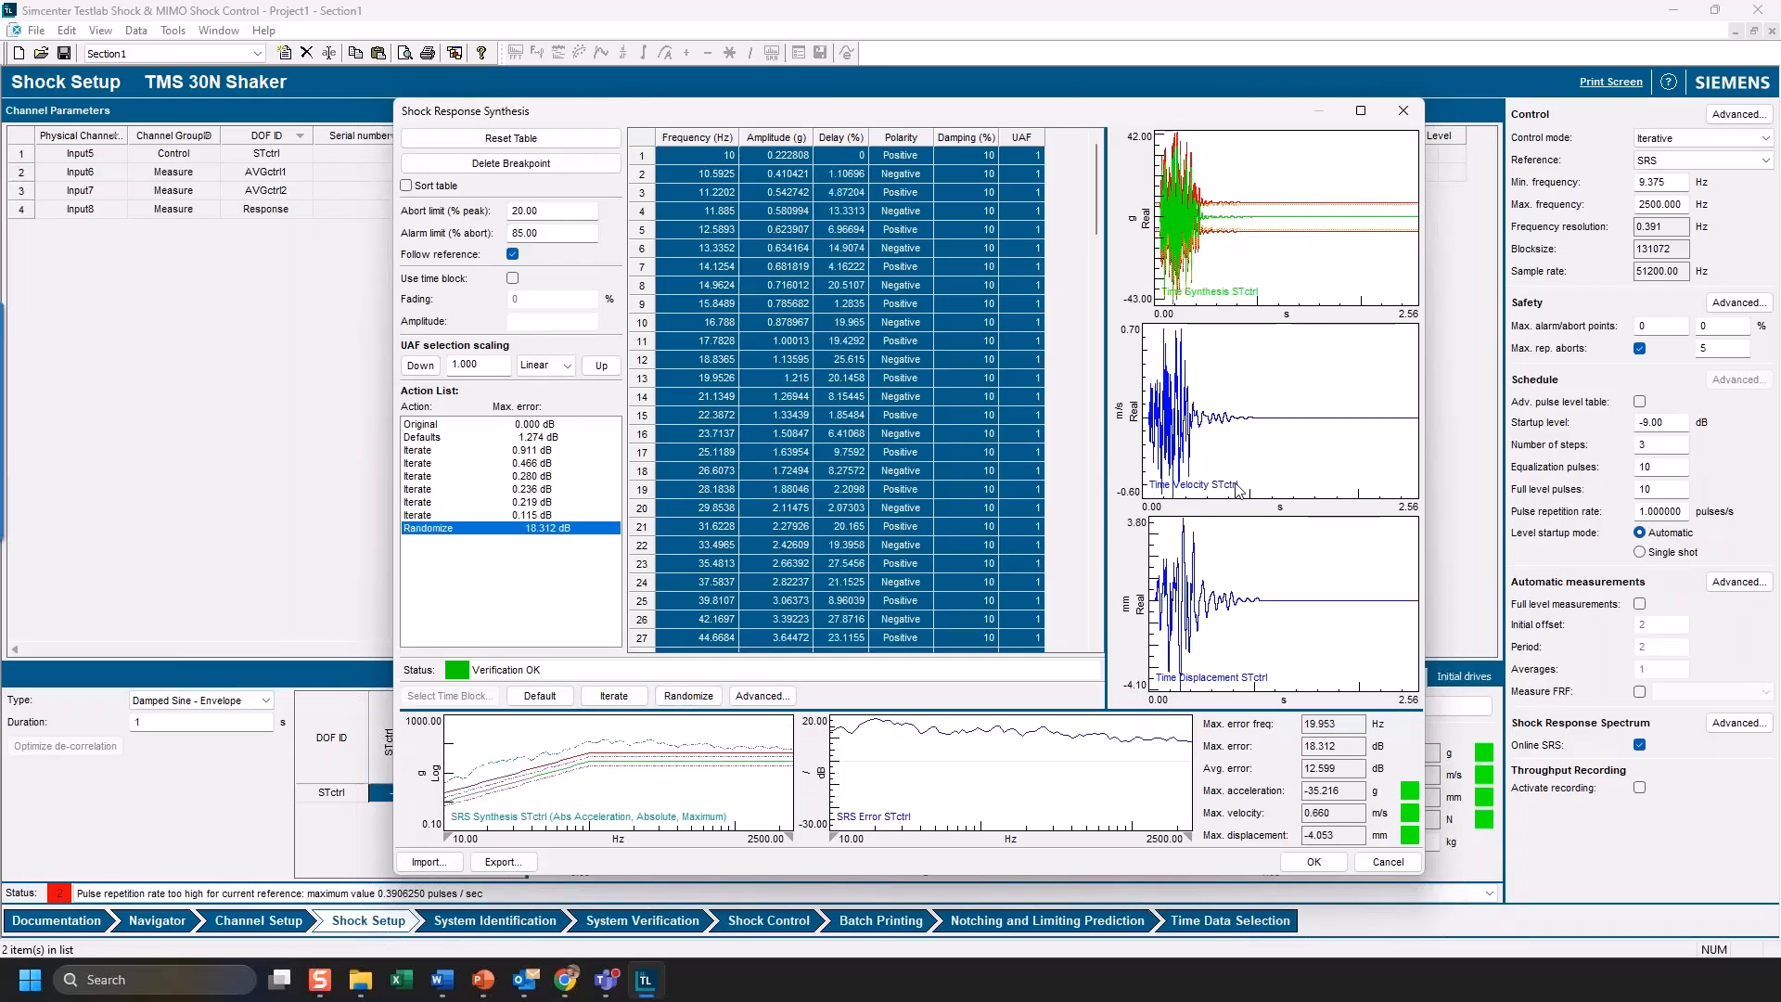
# - Iterate the randomized synthesis three times and clear the table selection
pyautogui.click(613, 696)
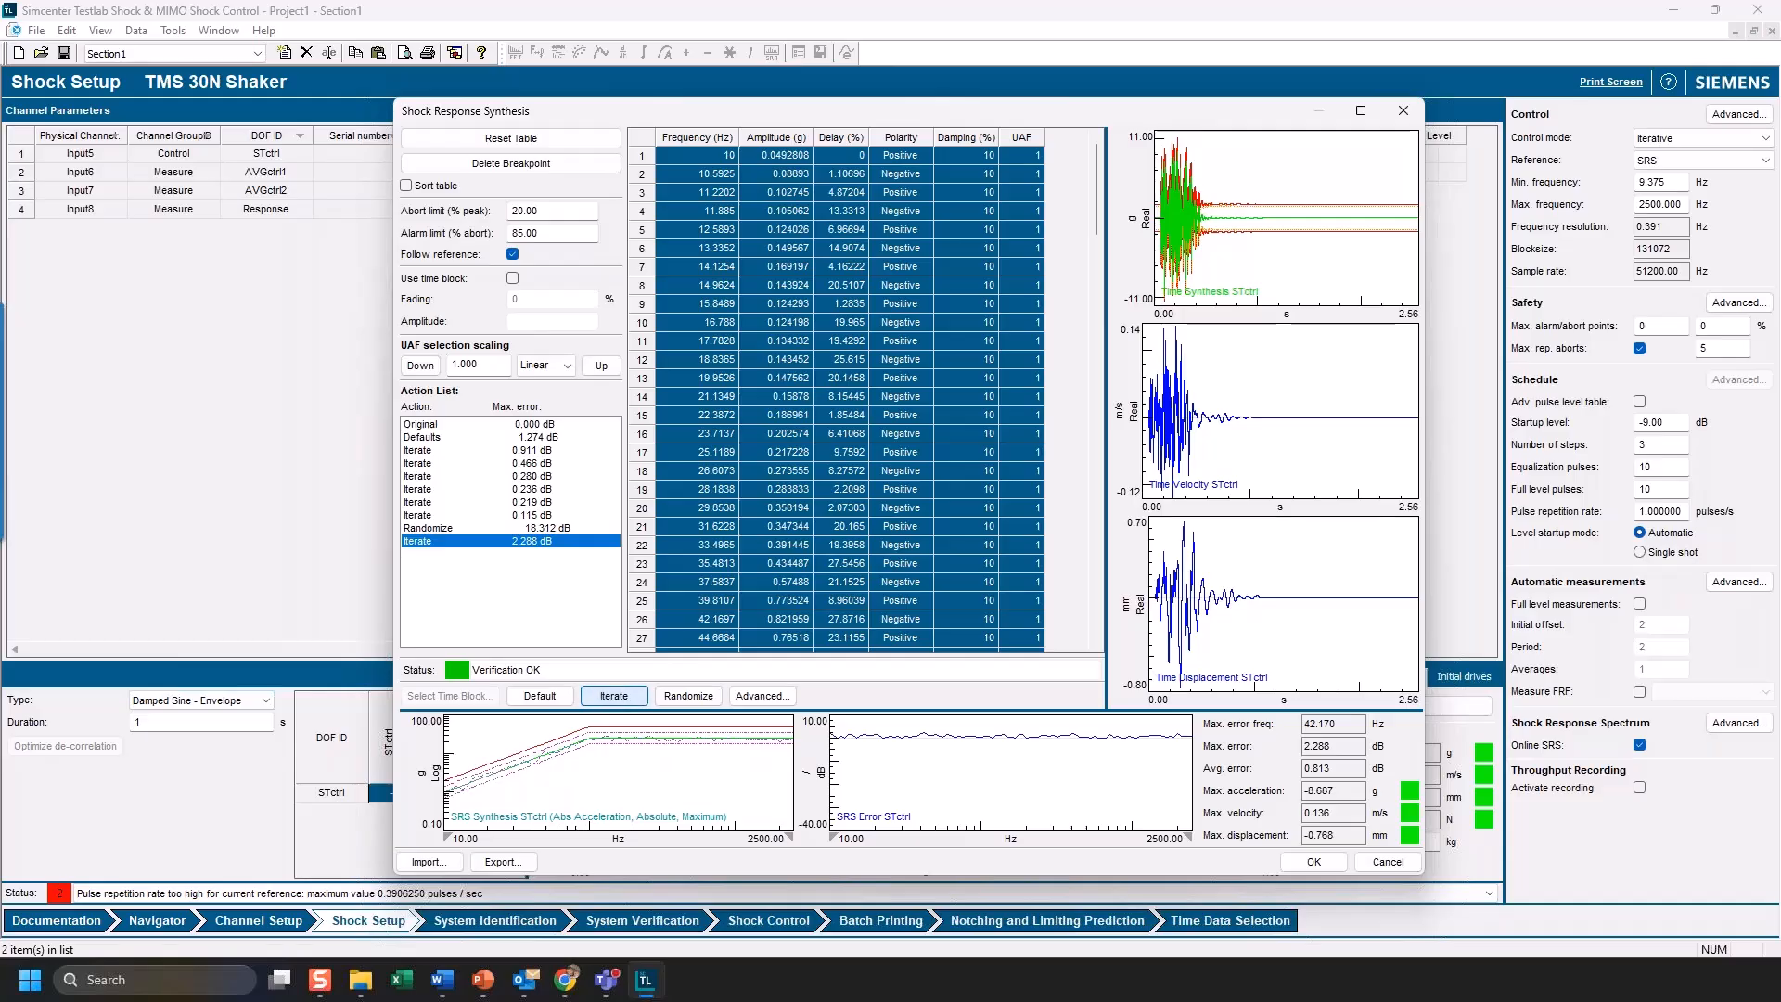
pyautogui.click(614, 697)
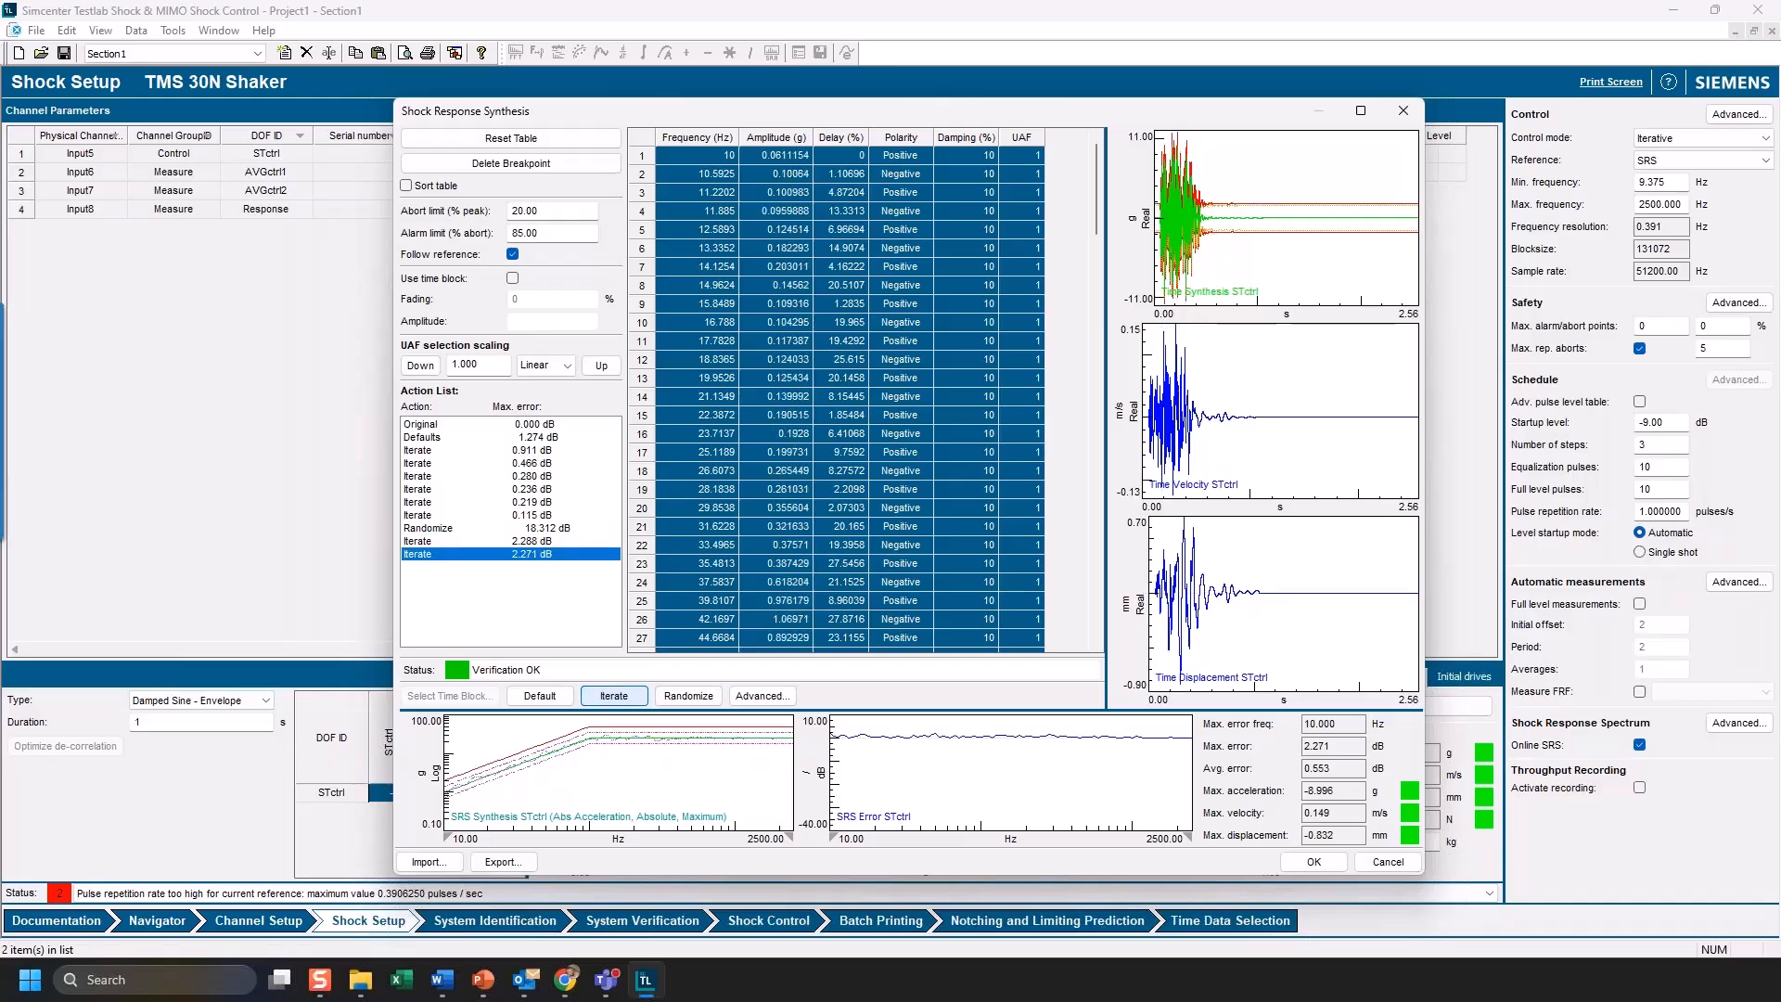
pyautogui.click(613, 697)
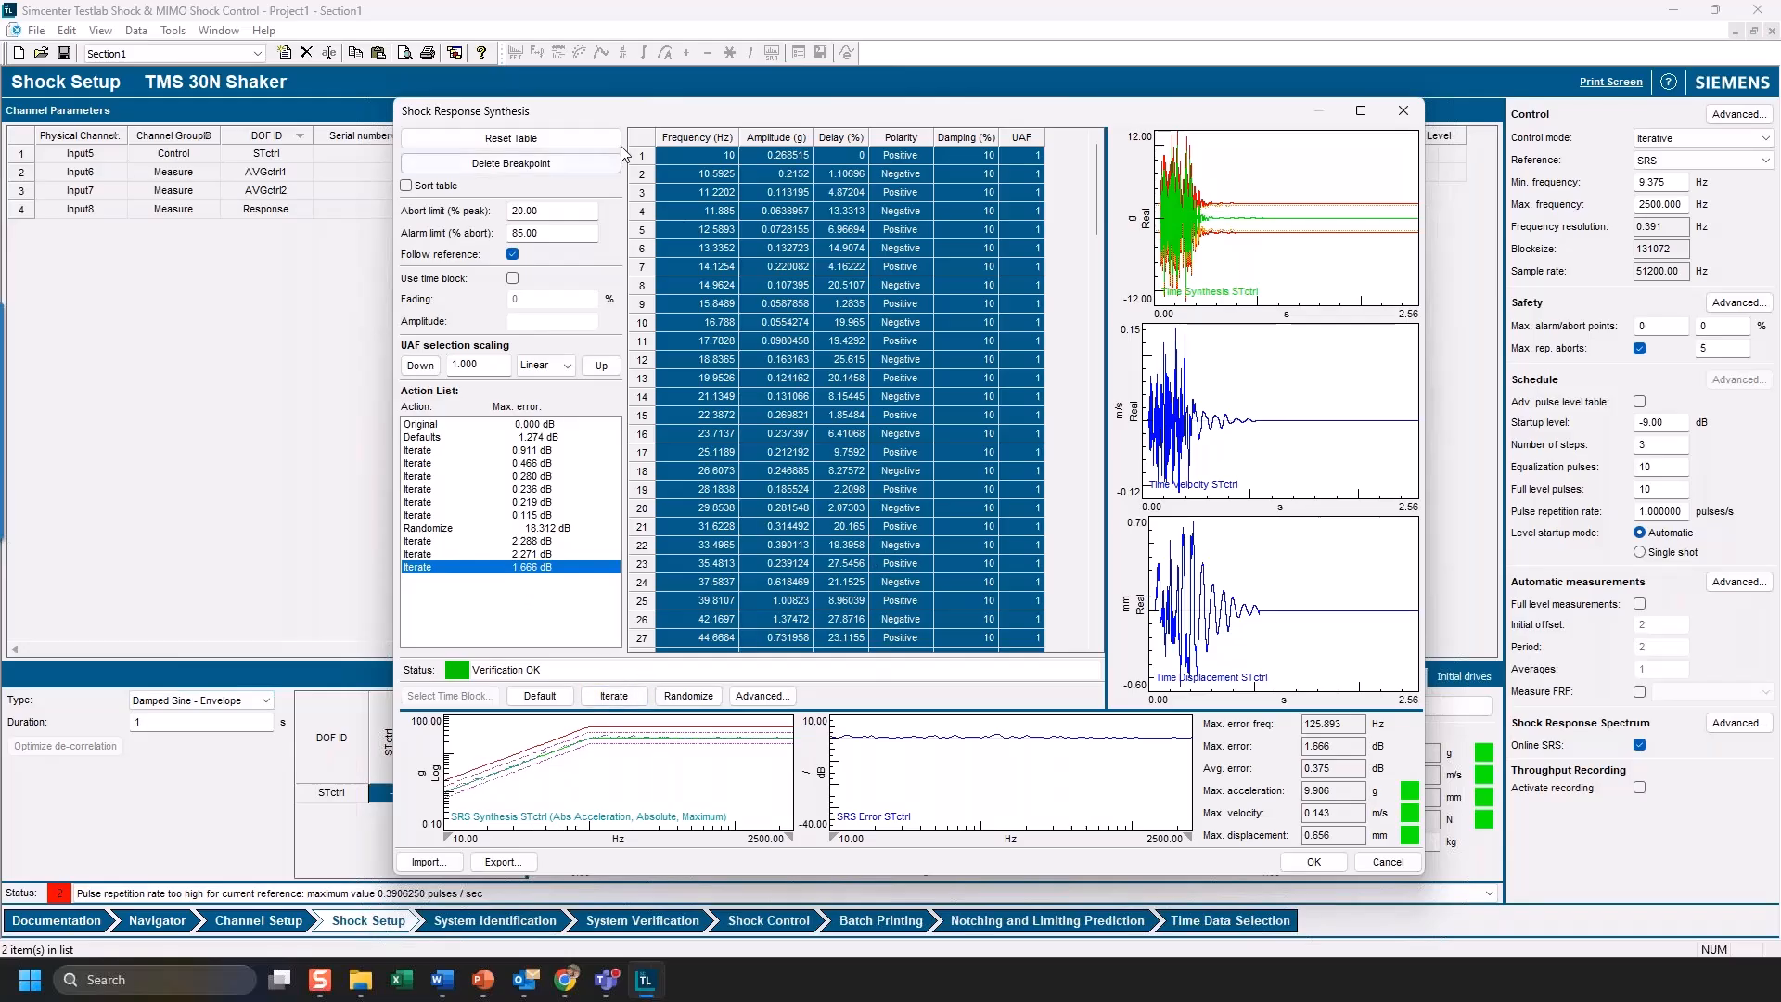
pyautogui.click(686, 157)
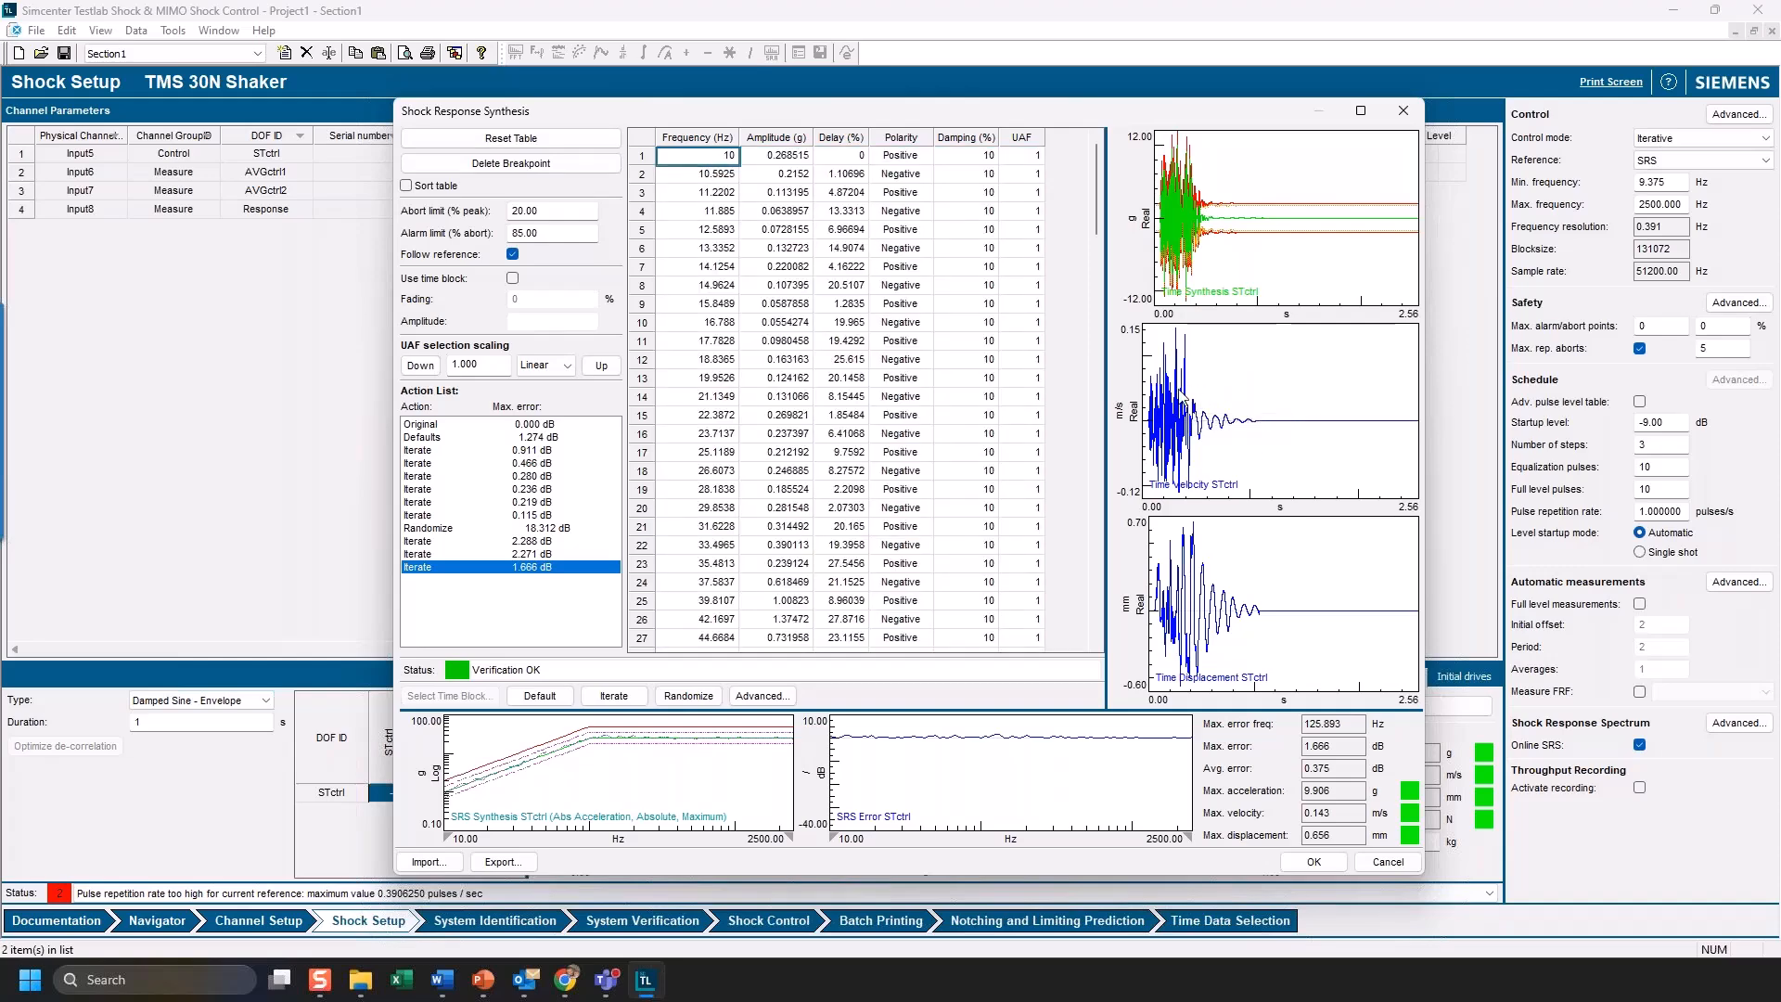
# - Set the maximum random delay to 60% in the advanced synthesis options and iterate the synthesis once
pyautogui.click(762, 696)
pyautogui.doubleClick(986, 451)
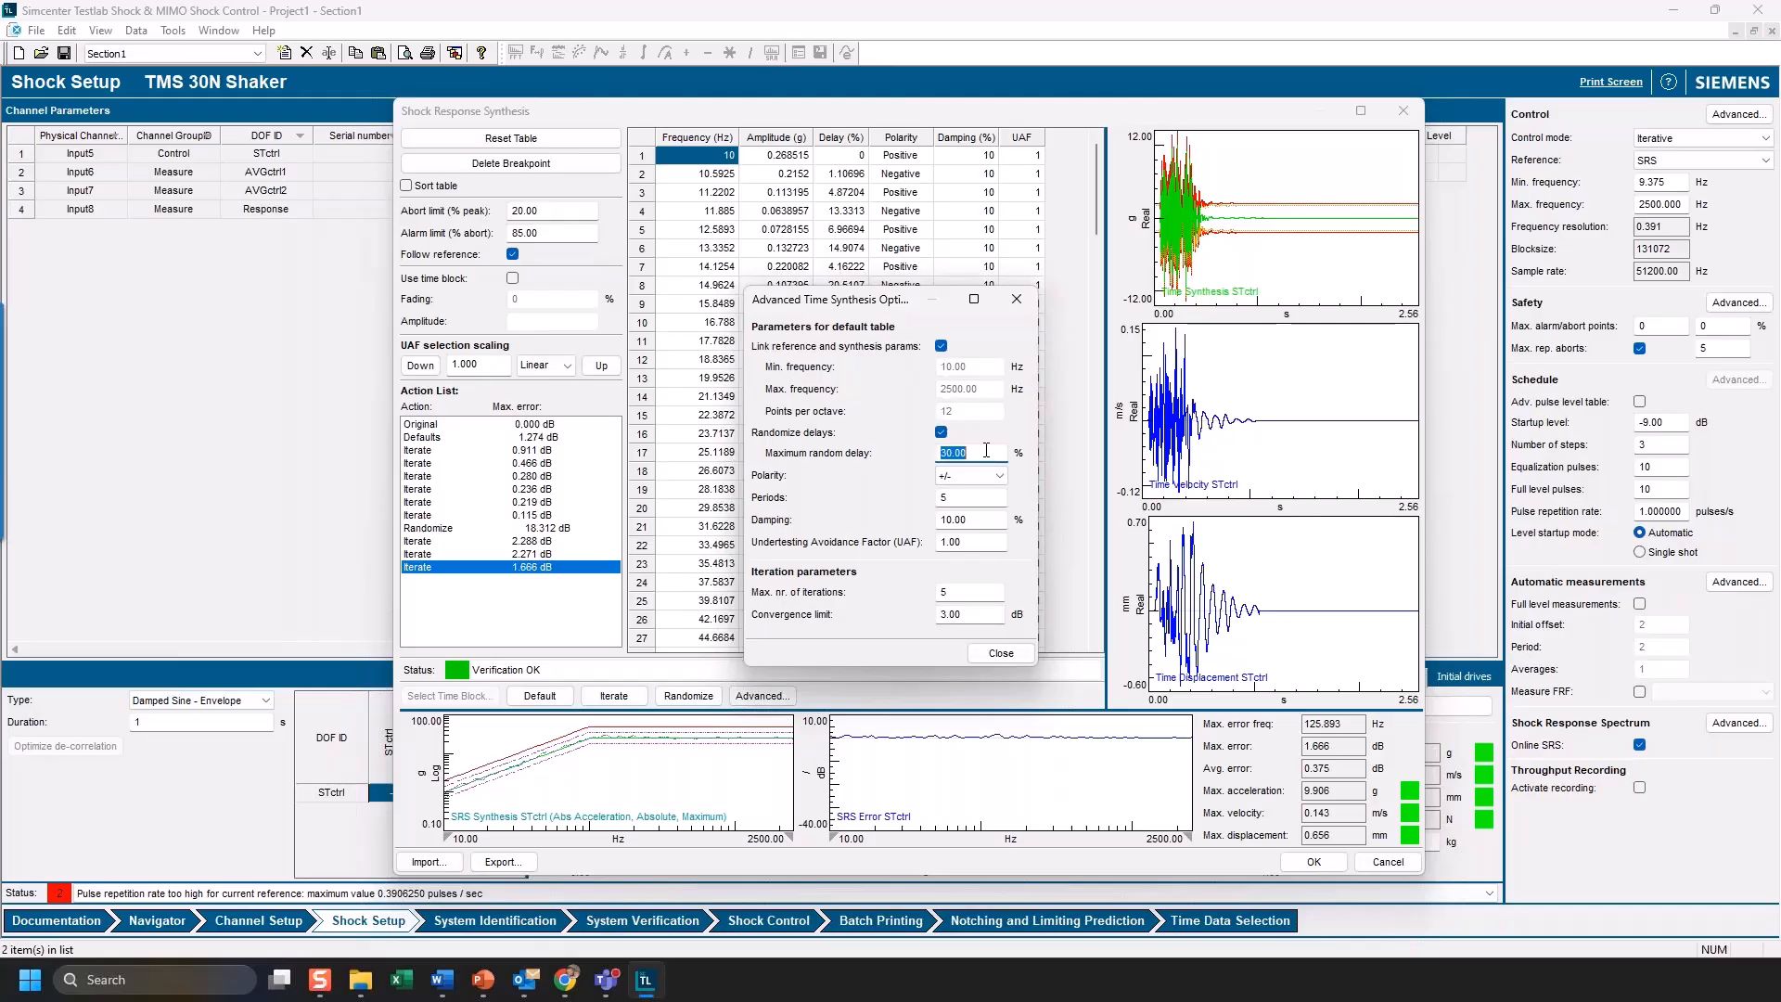
pyautogui.write('60')
pyautogui.click(968, 505)
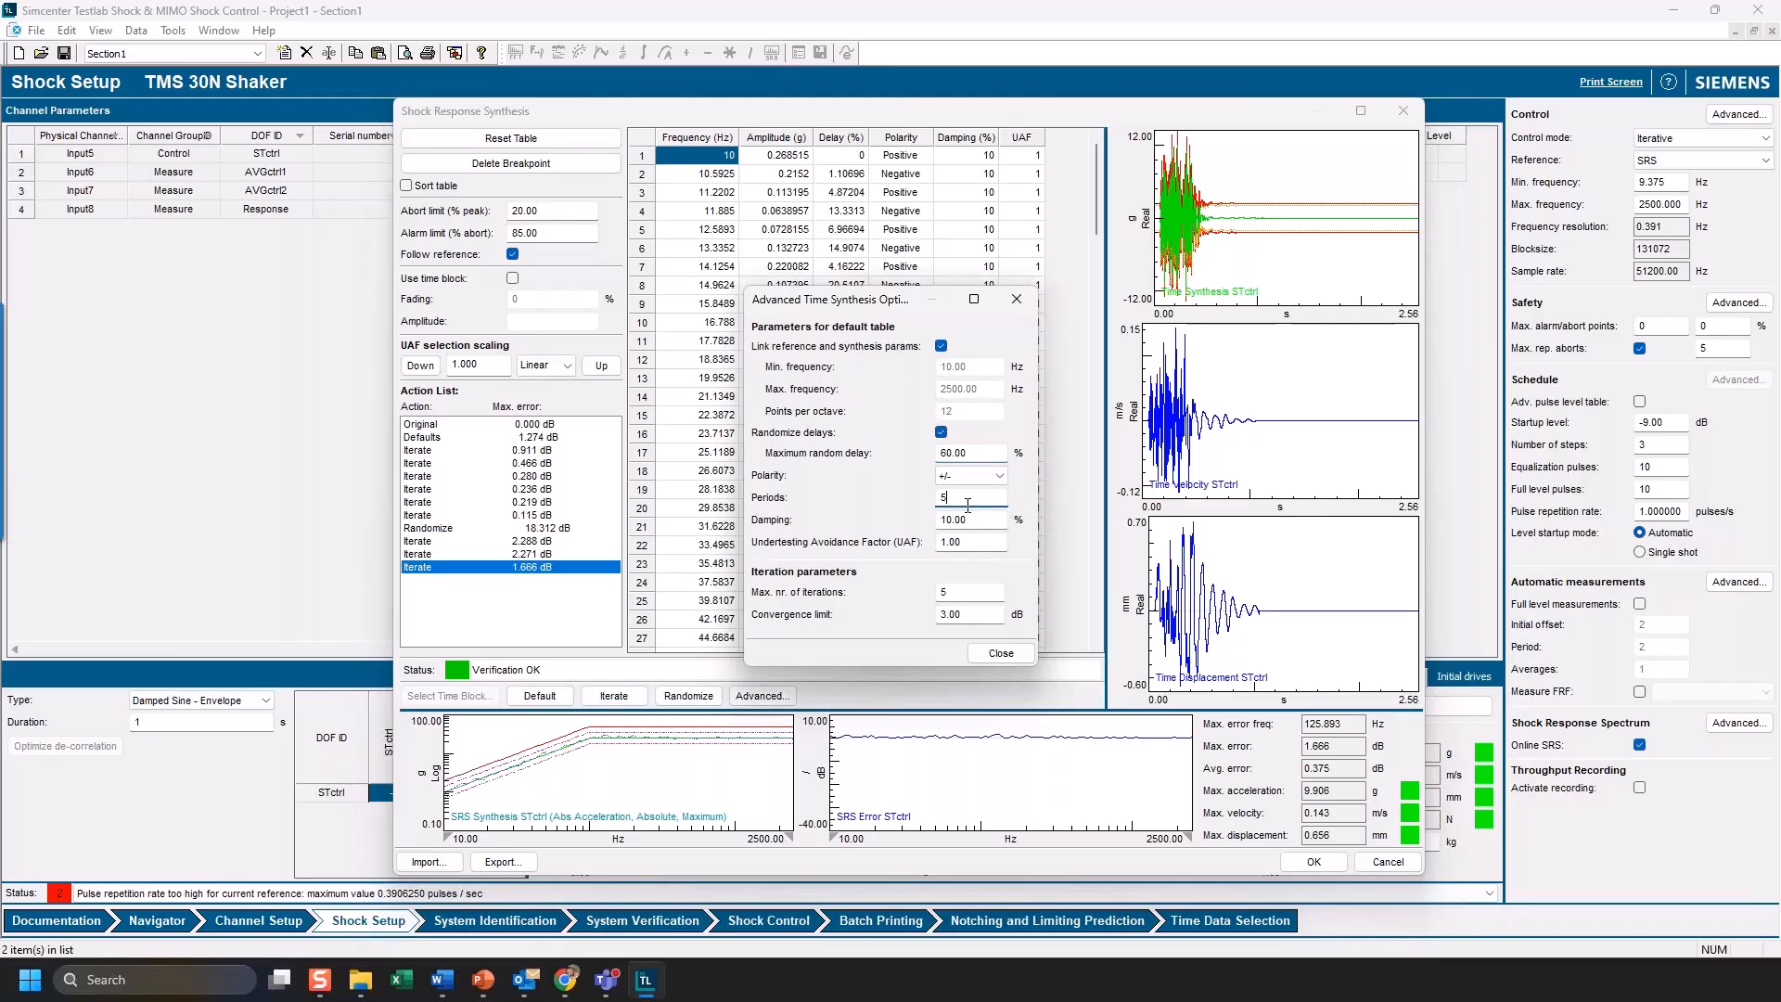
pyautogui.click(1001, 653)
pyautogui.click(645, 700)
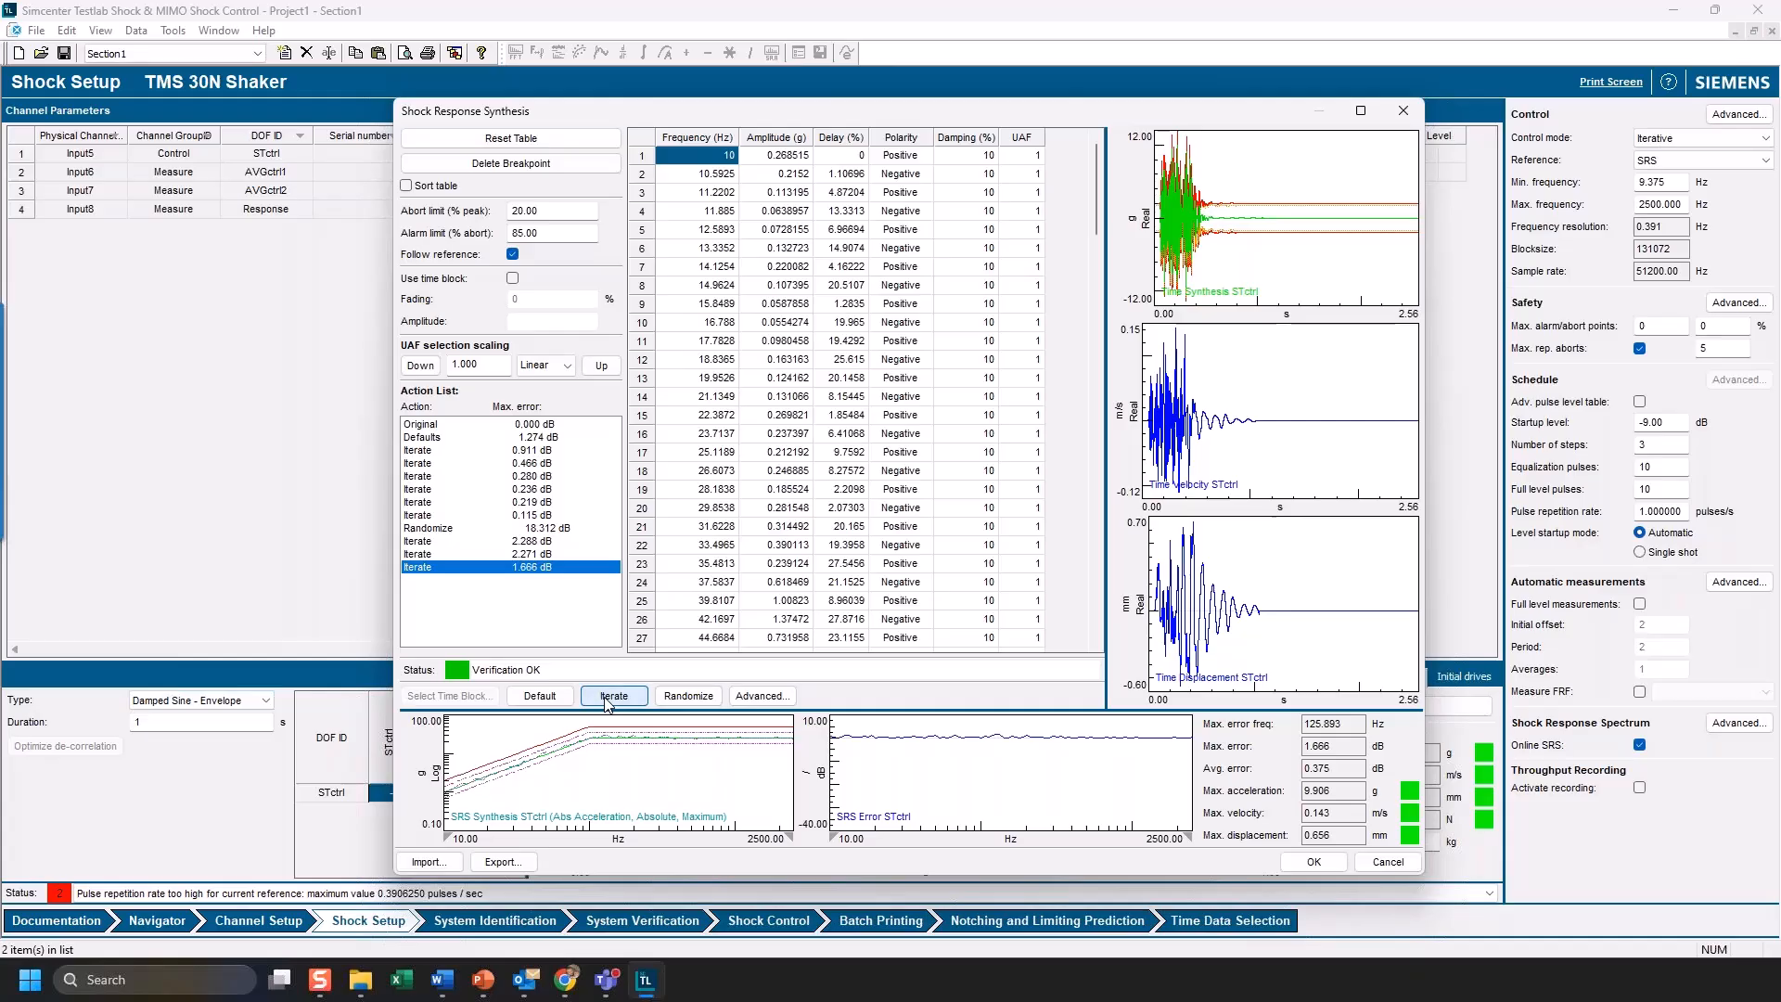
# - Randomize the synthesis table with the new delay limit and iterate the synthesis four times
pyautogui.click(670, 697)
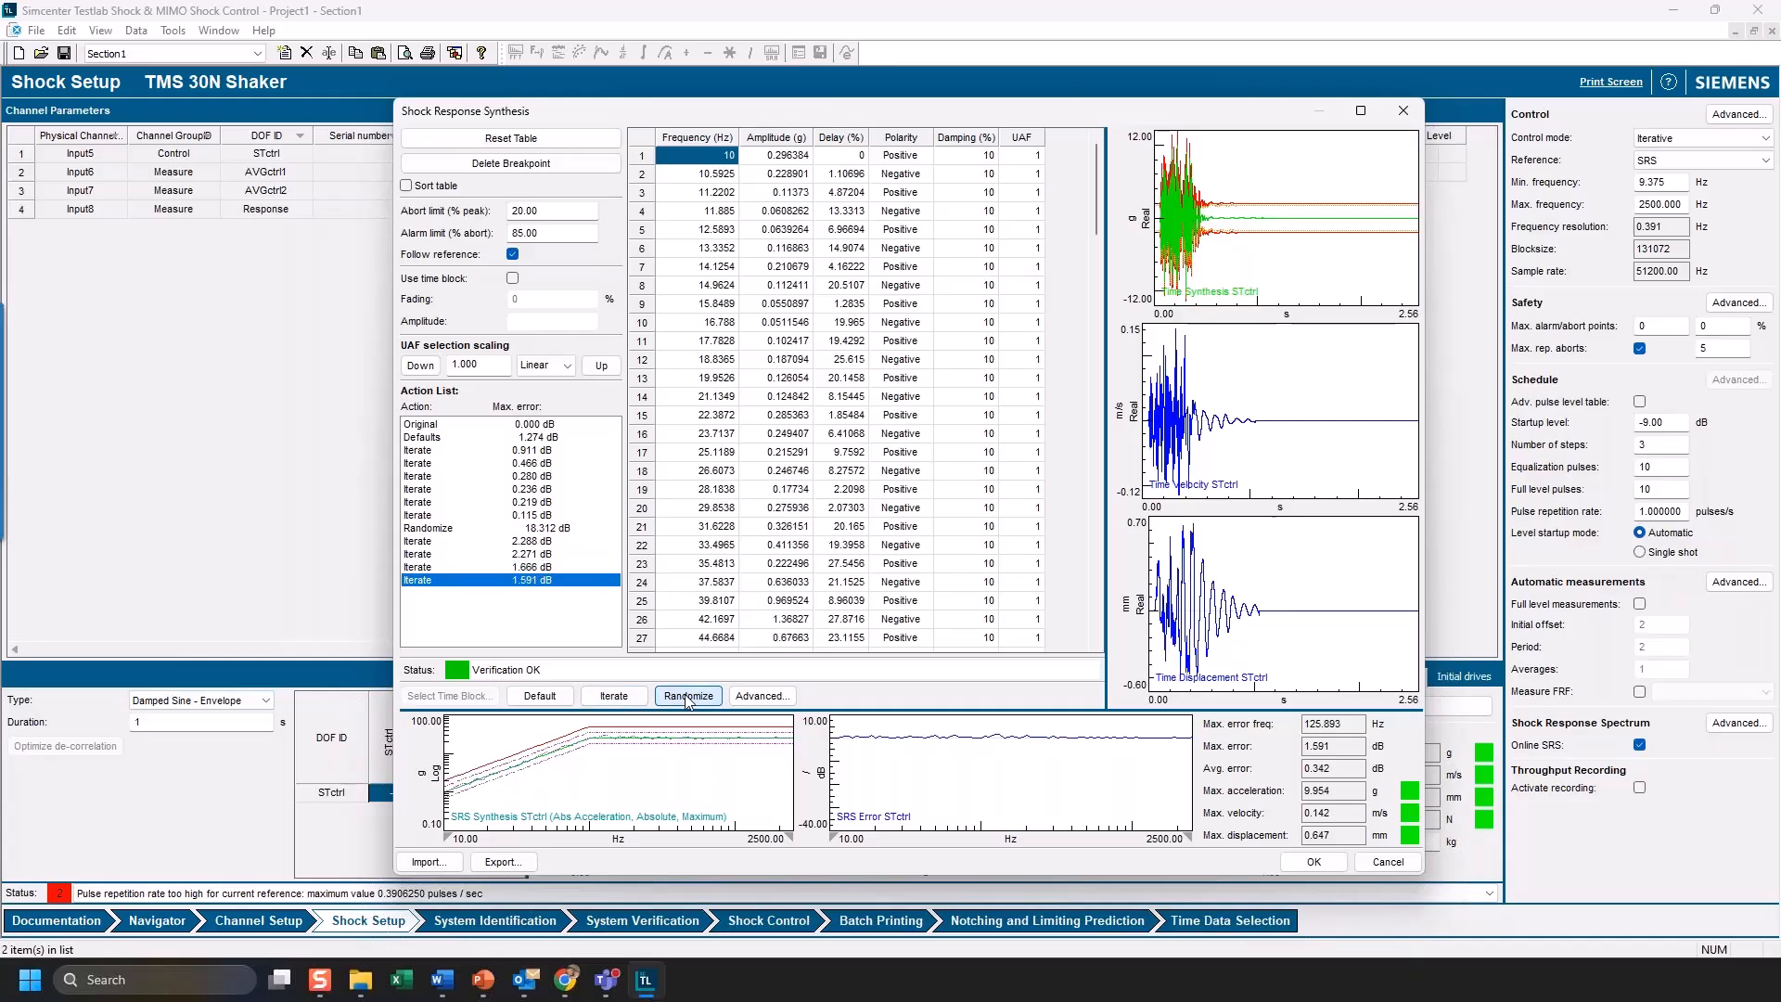
pyautogui.click(594, 699)
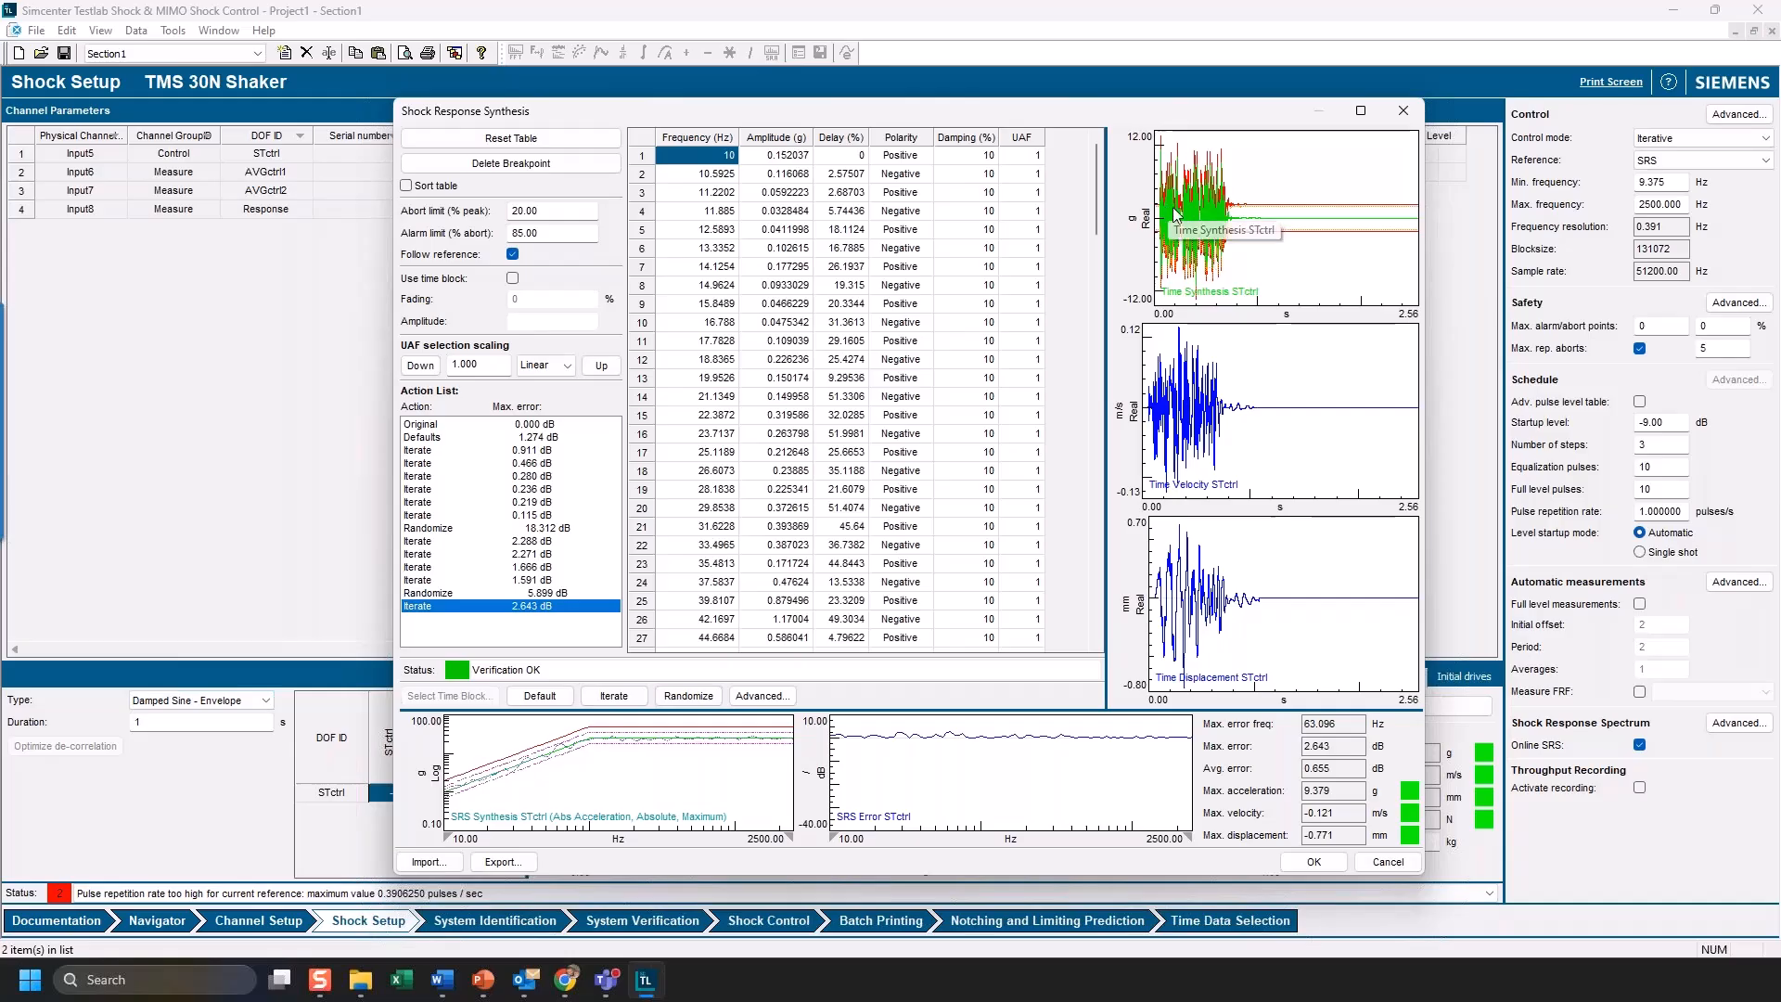
pyautogui.click(604, 698)
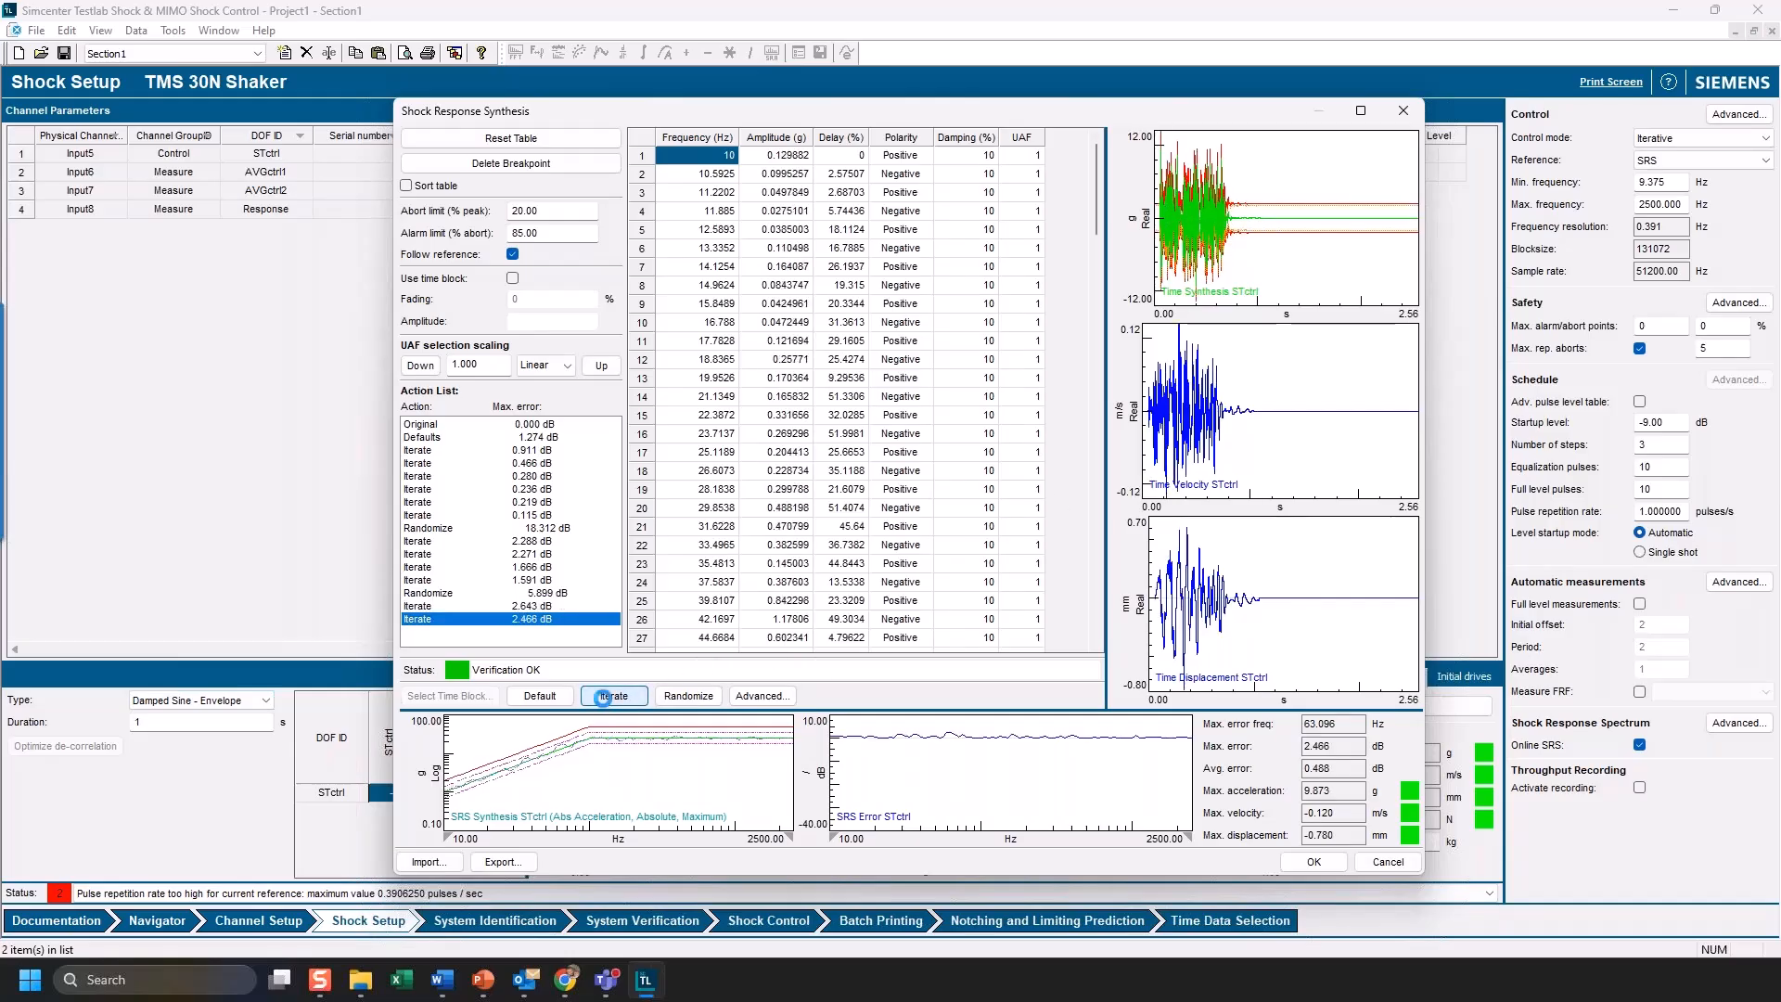
pyautogui.click(611, 705)
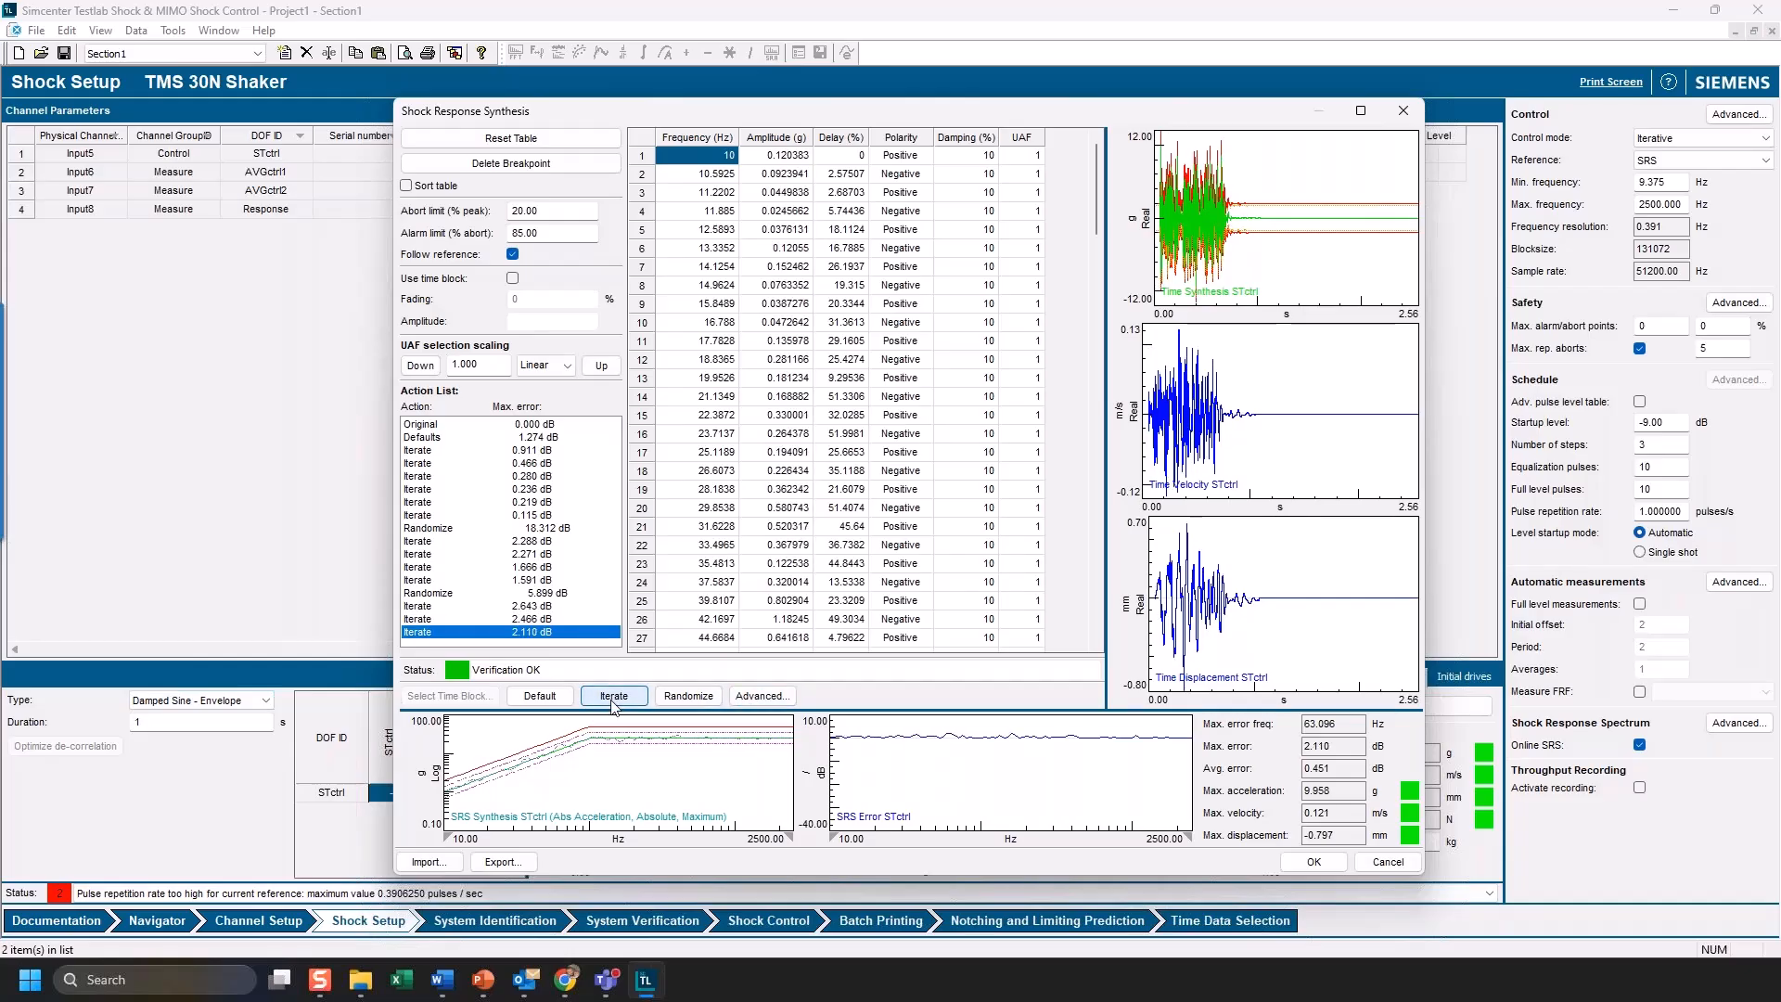
pyautogui.click(611, 705)
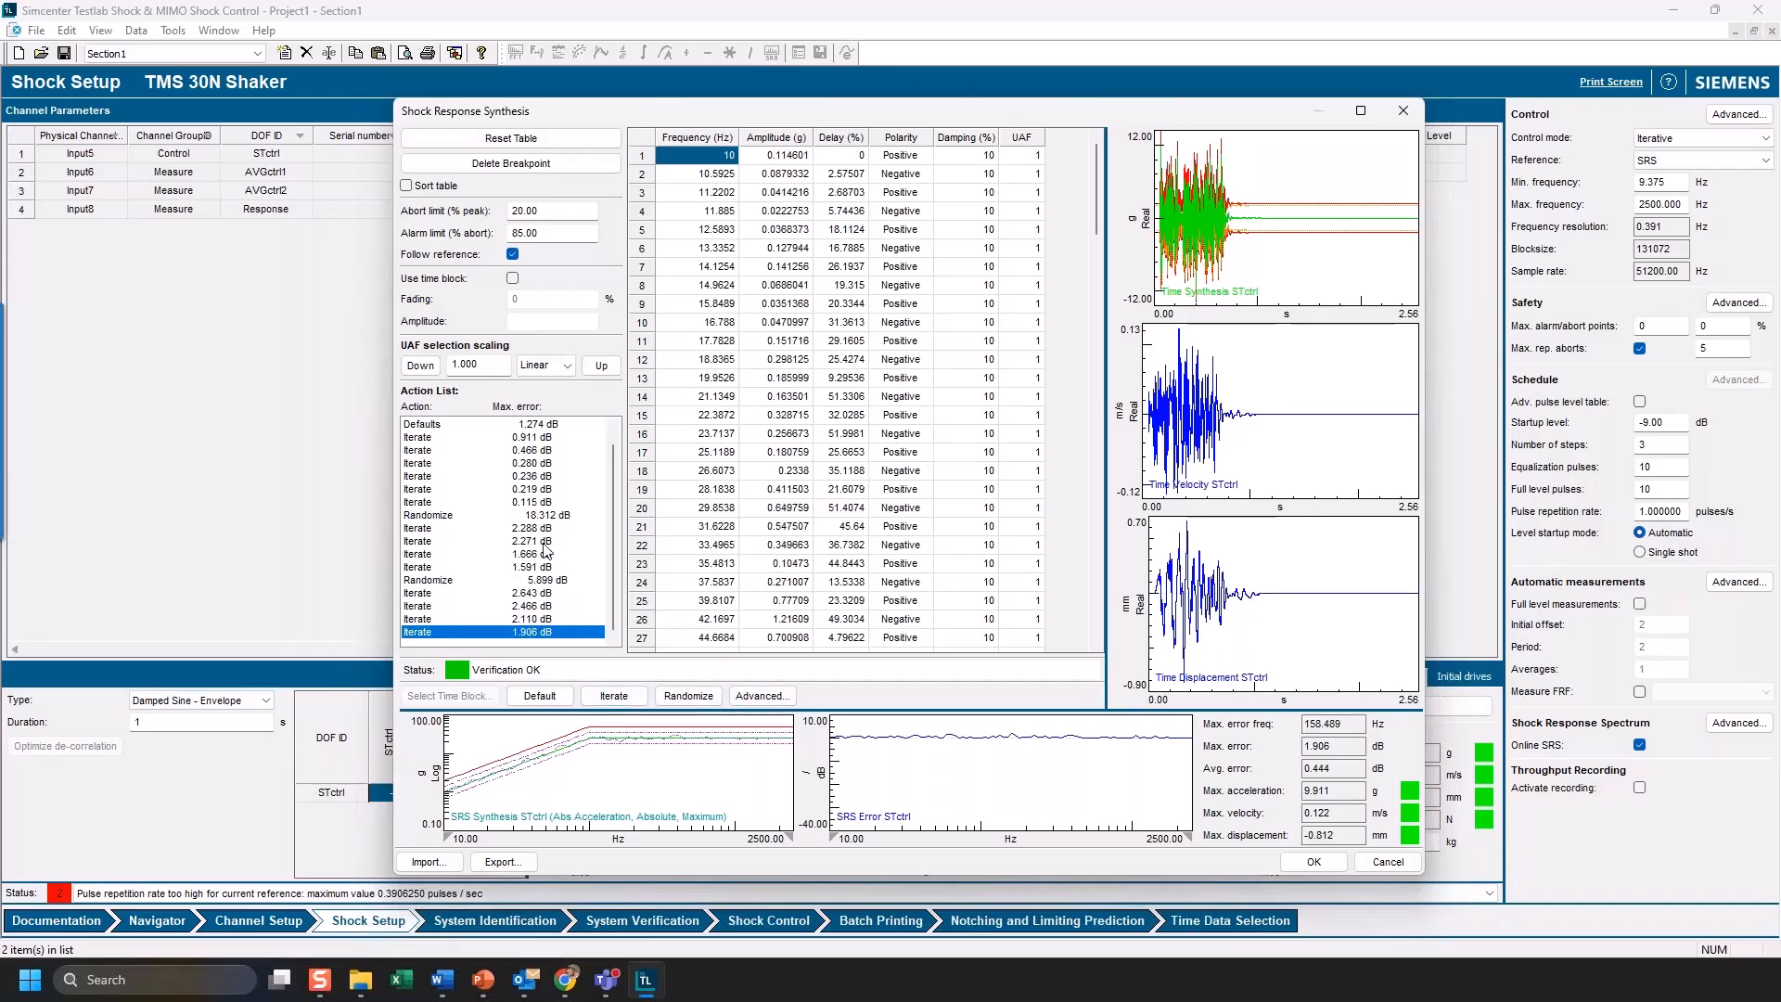
# - Compare the last iteration before the first randomization with the final iteration in the action list, ending on the final one
pyautogui.scroll(1, 536, 537)
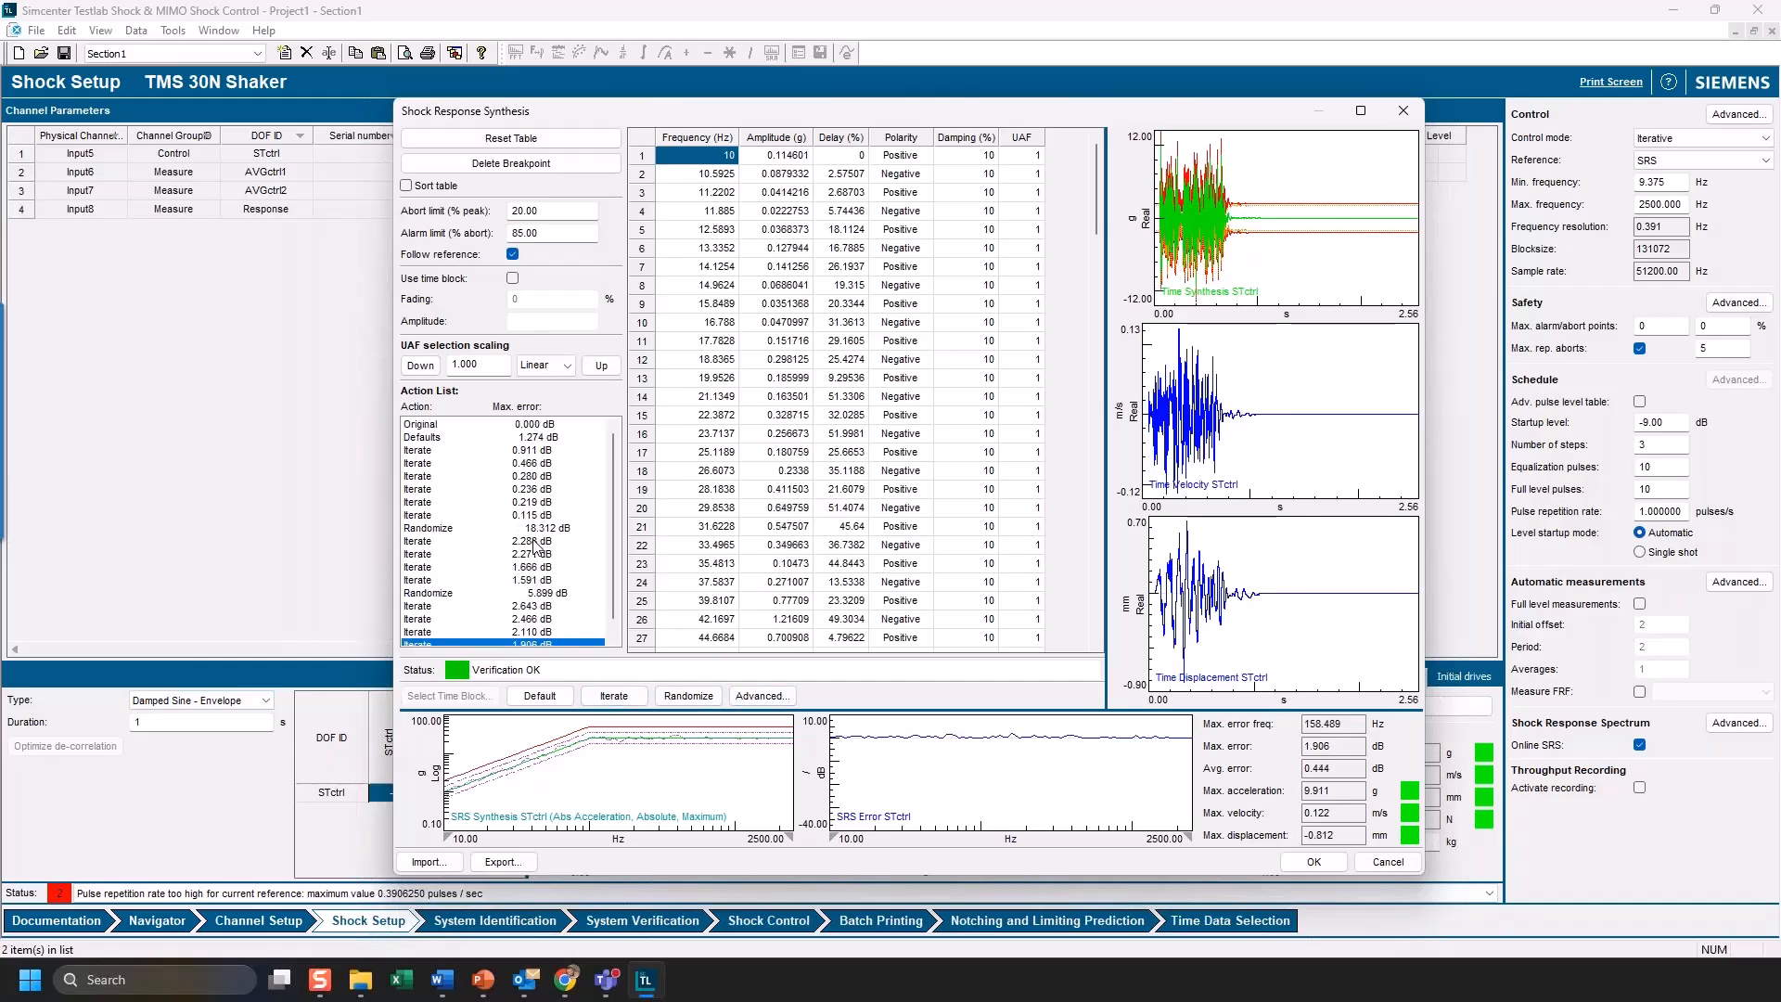
pyautogui.click(454, 515)
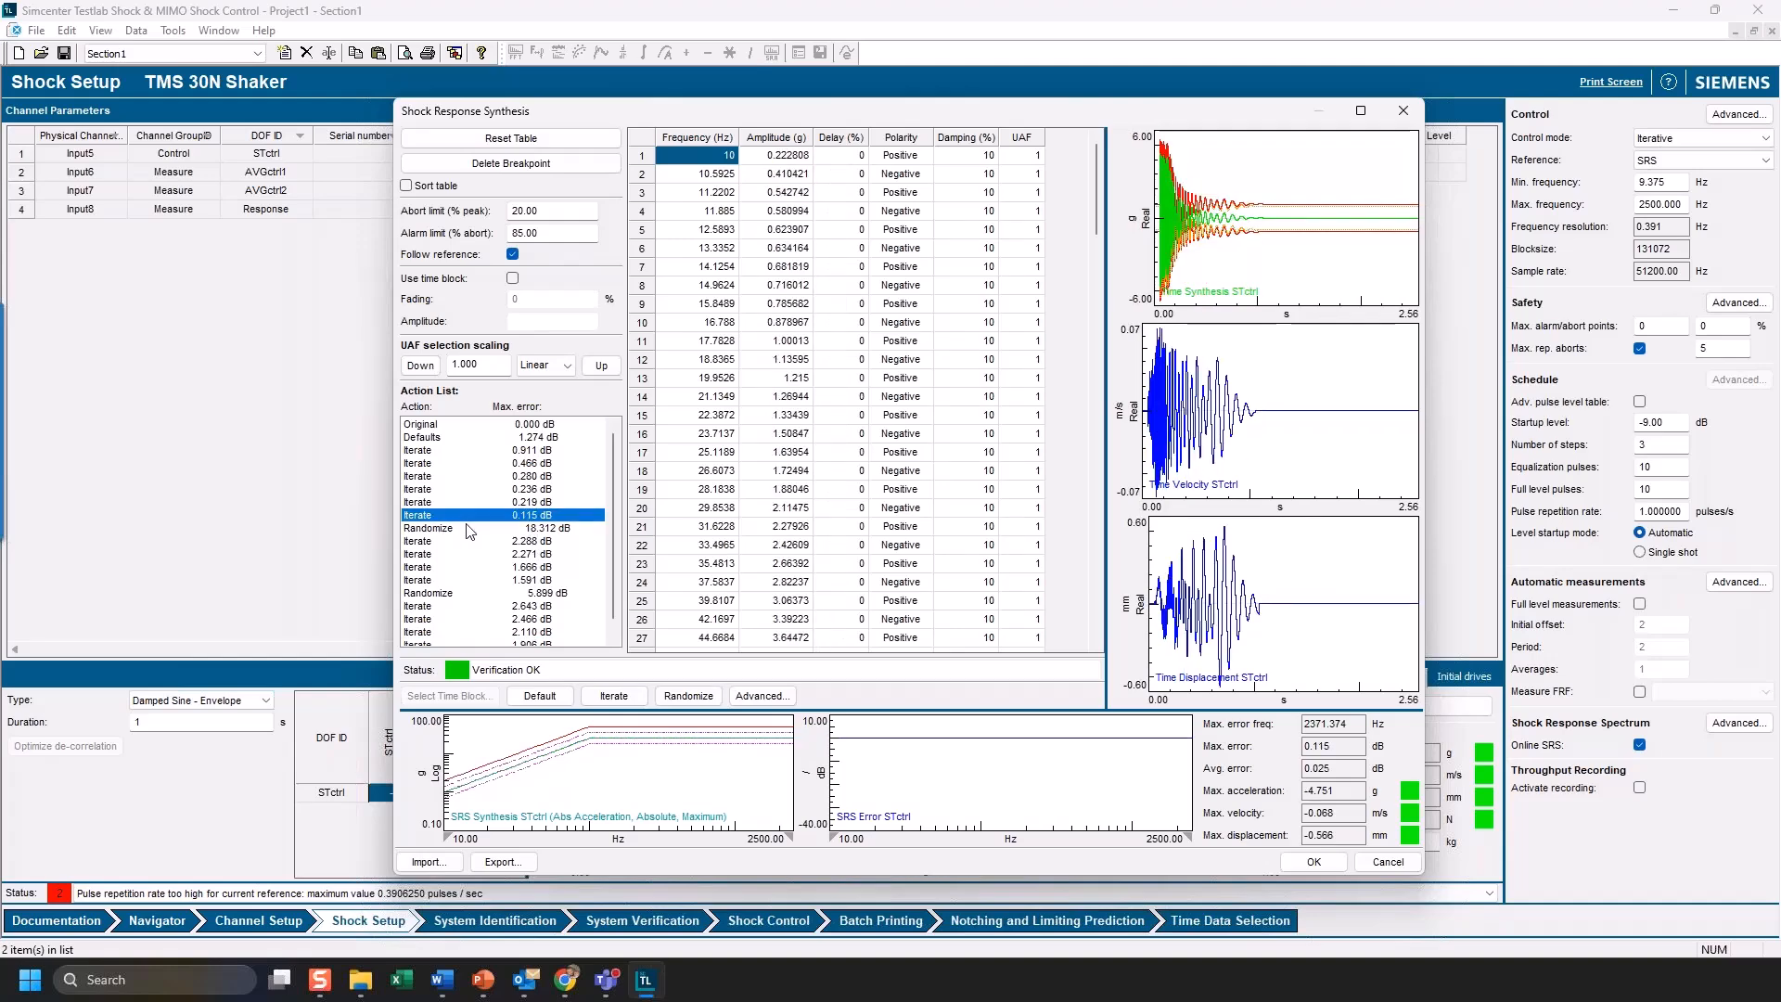
pyautogui.scroll(-1, 470, 533)
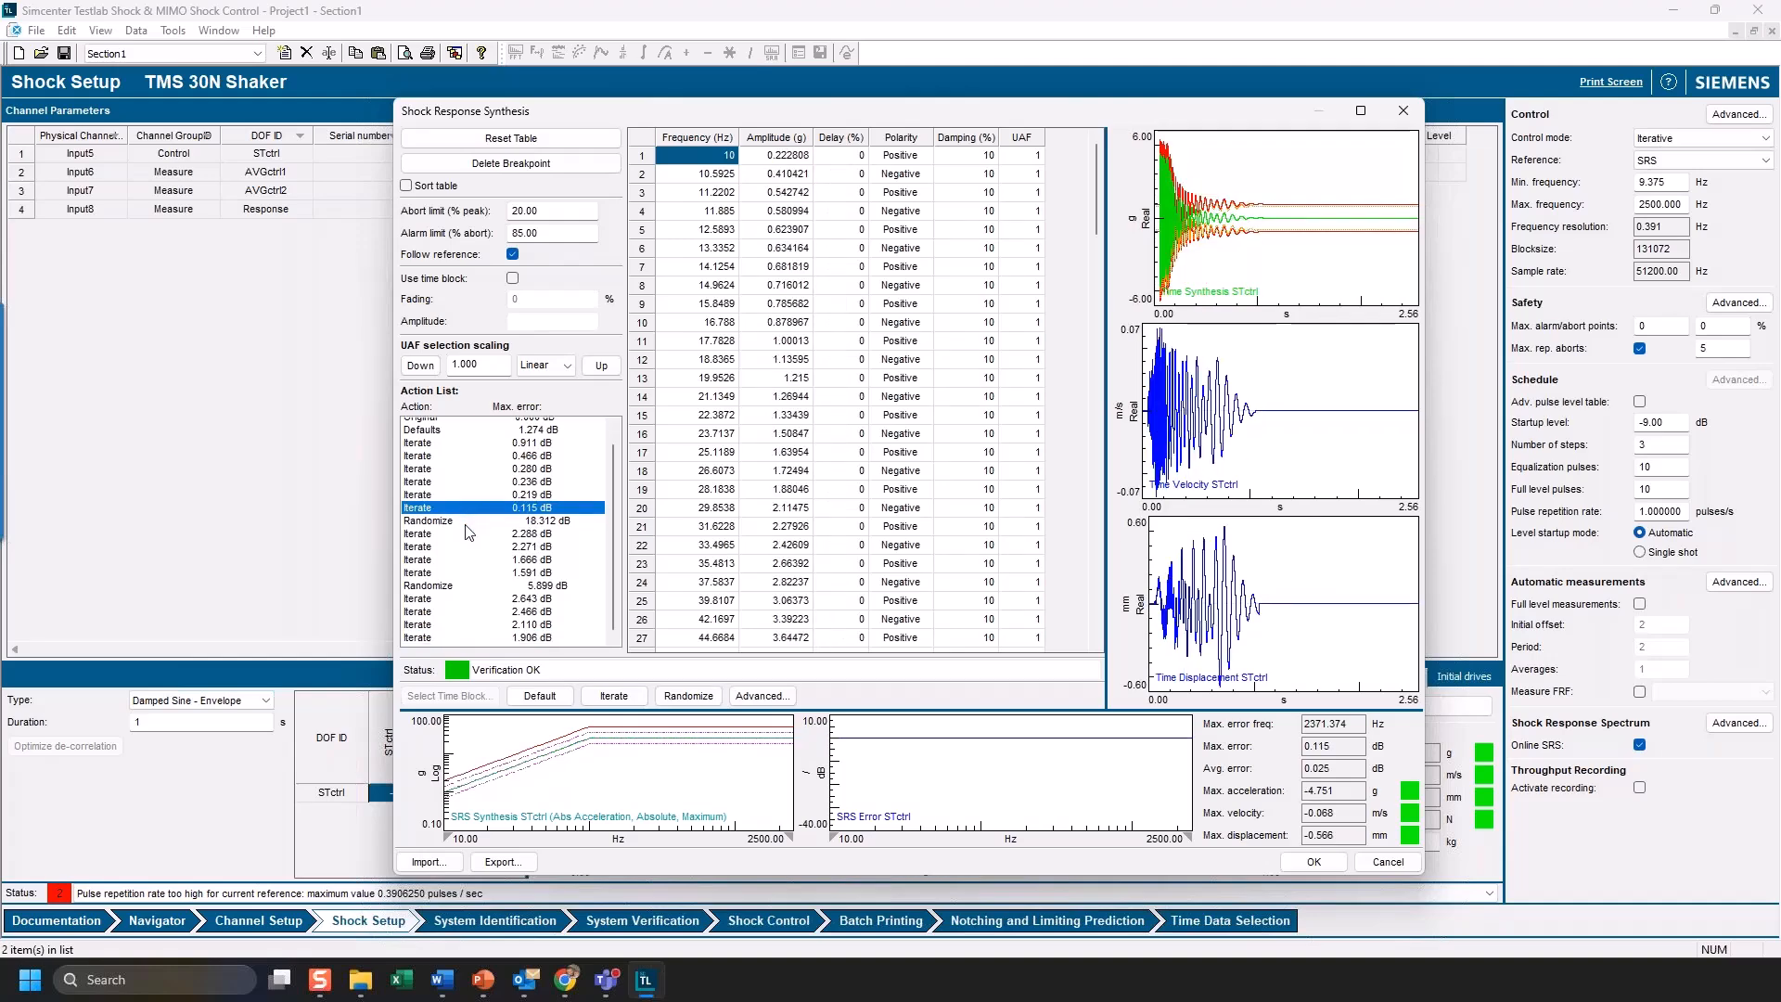
pyautogui.click(438, 630)
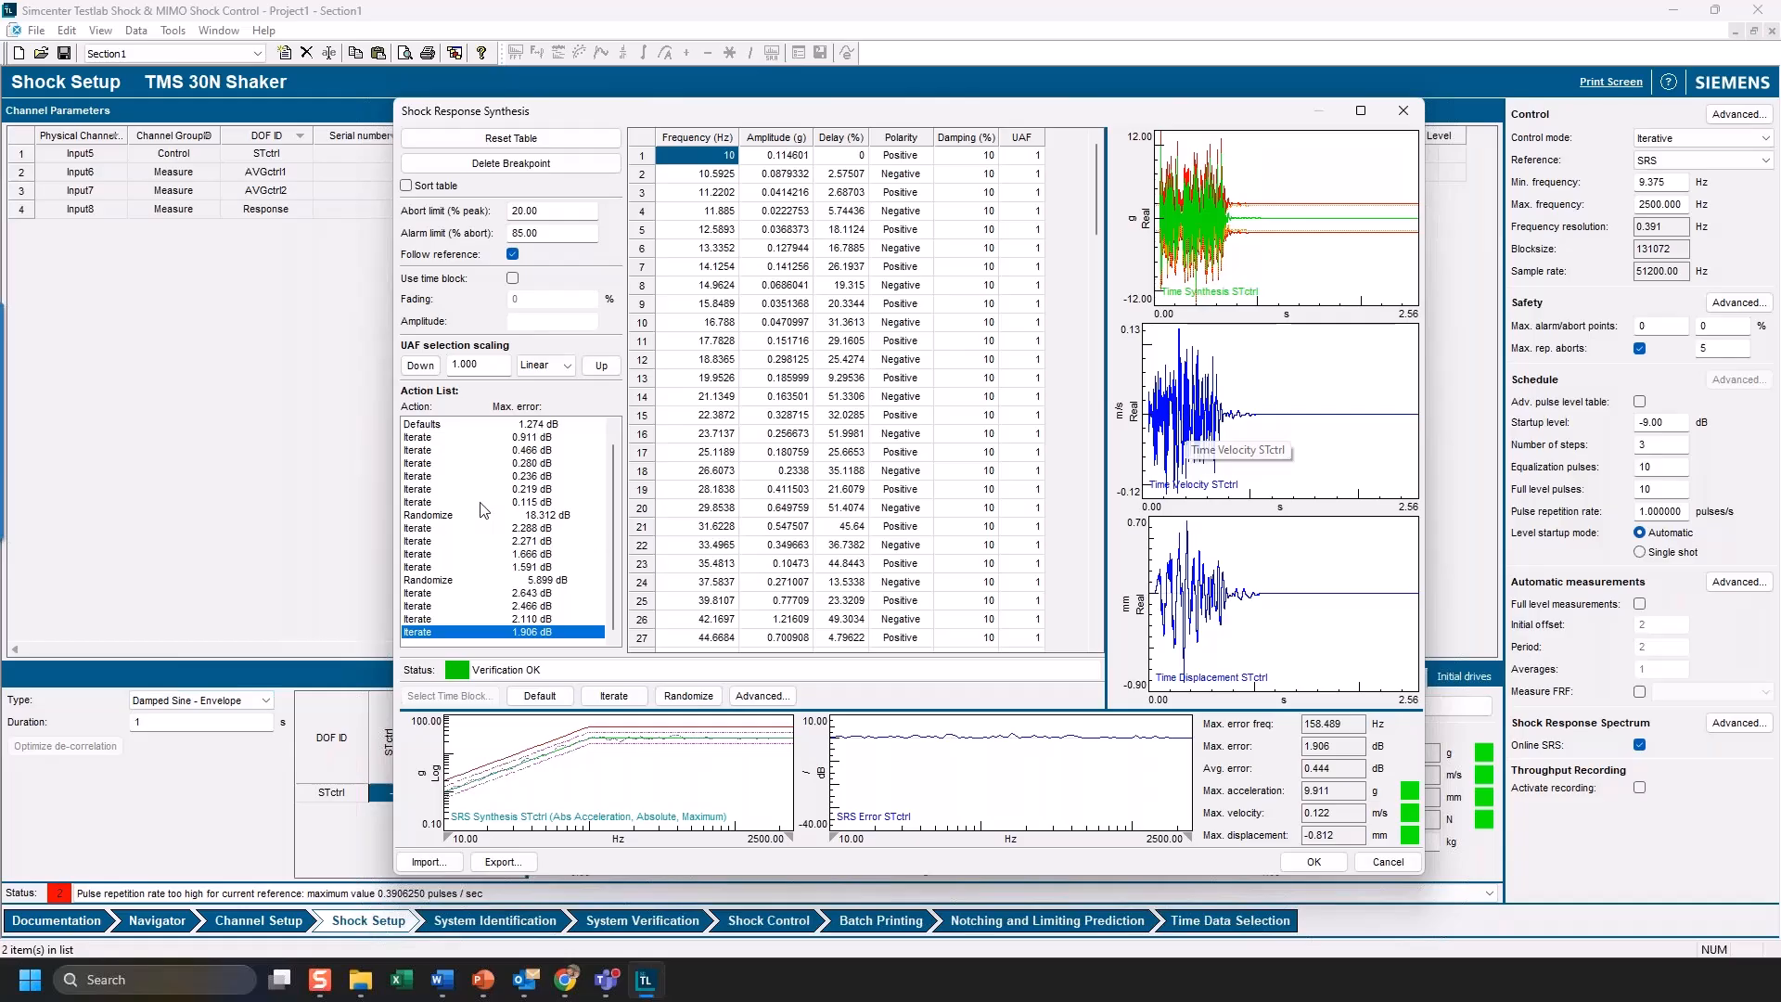
pyautogui.click(440, 502)
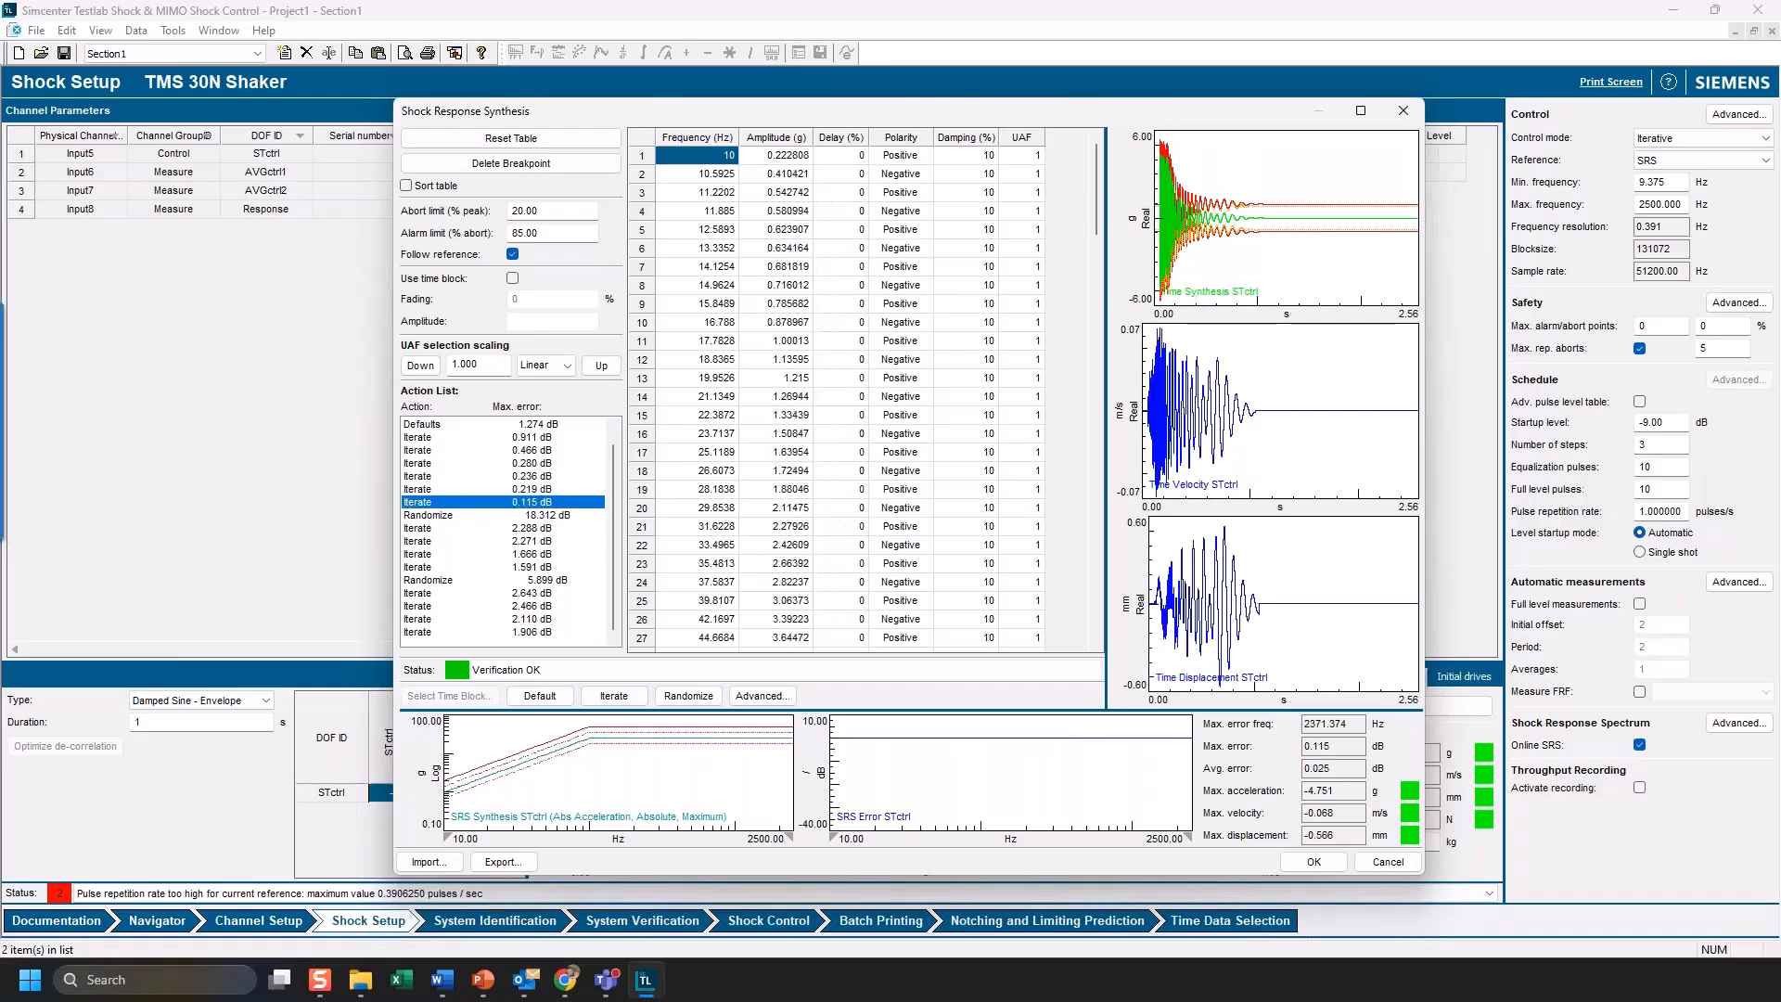
pyautogui.click(456, 632)
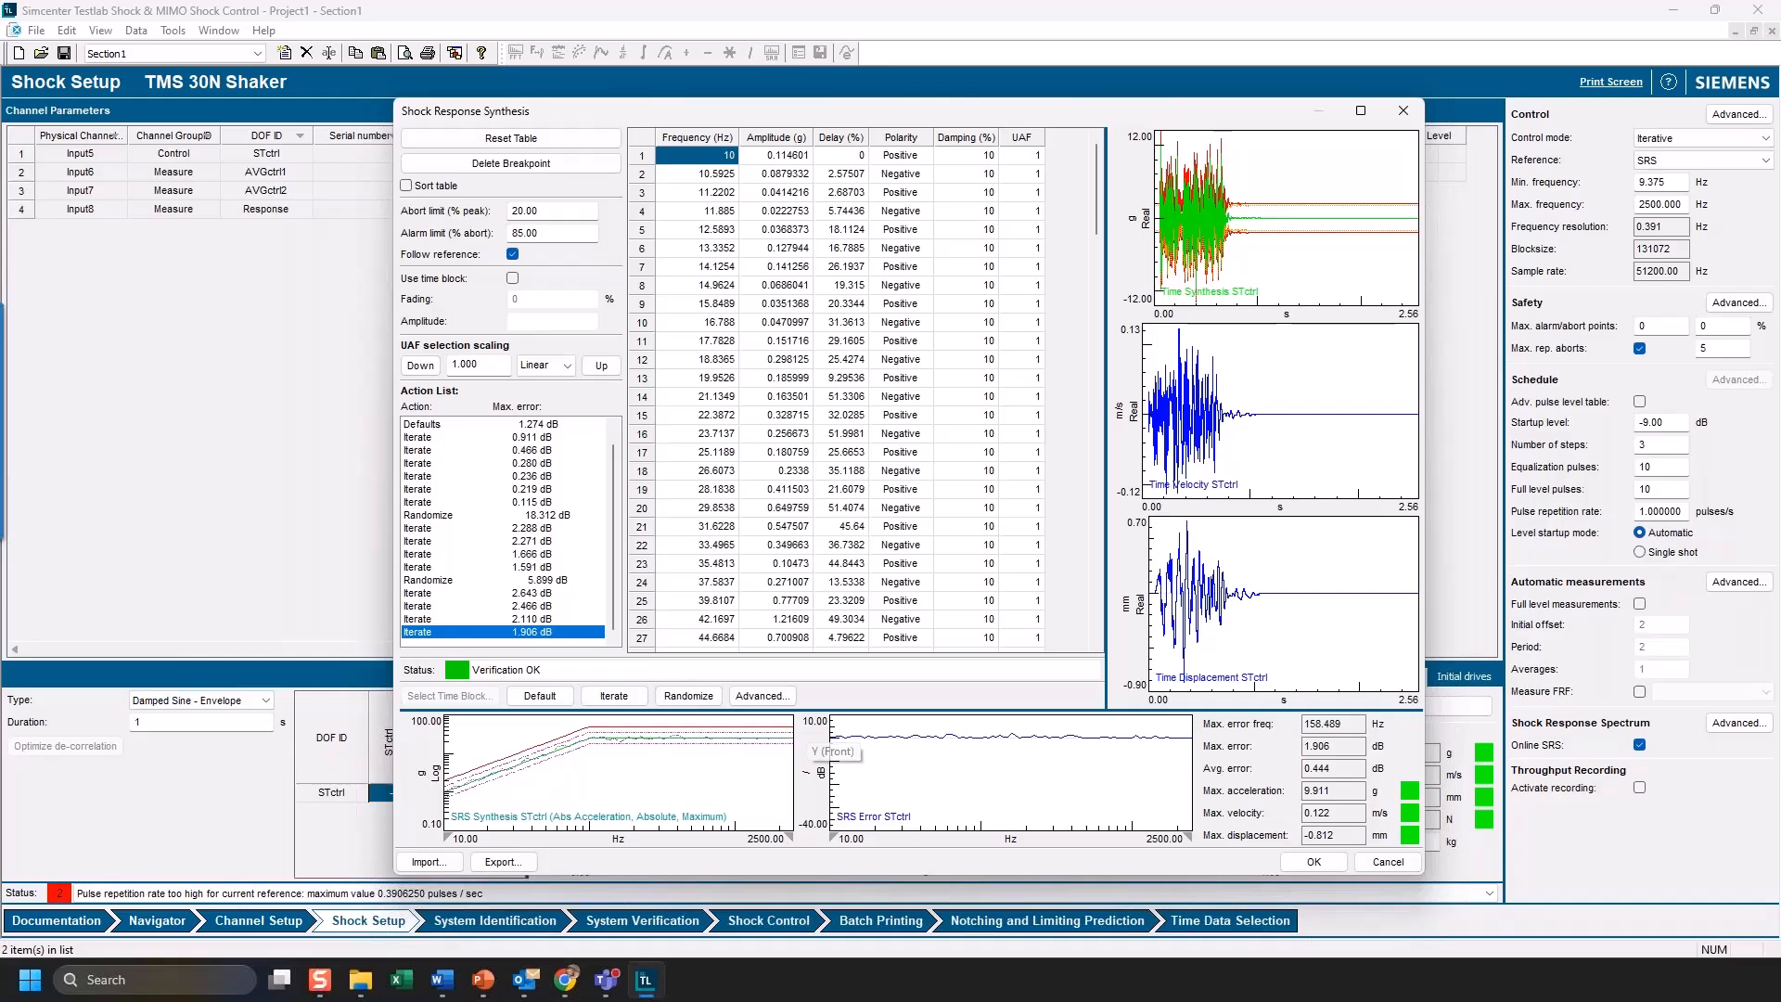
# - Check the undertesting avoidance factor in the advanced options and zoom the SRS synthesis plot to about 128–193 Hz
pyautogui.click(762, 696)
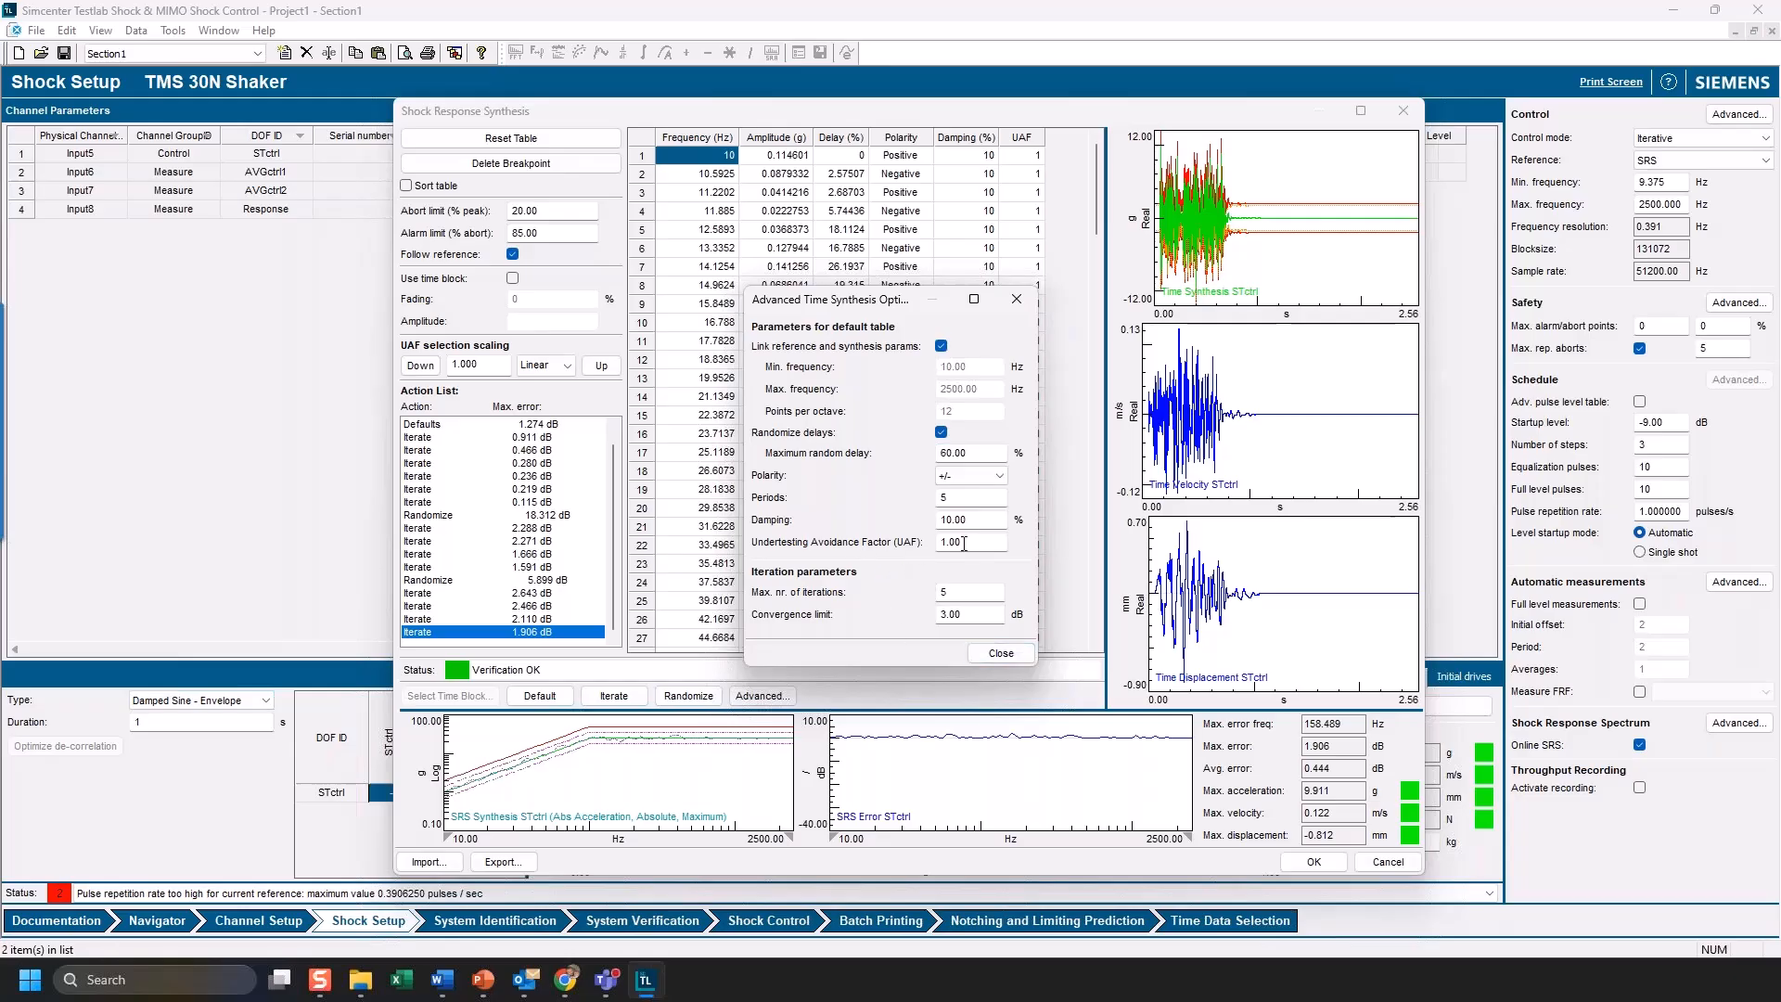
pyautogui.click(997, 655)
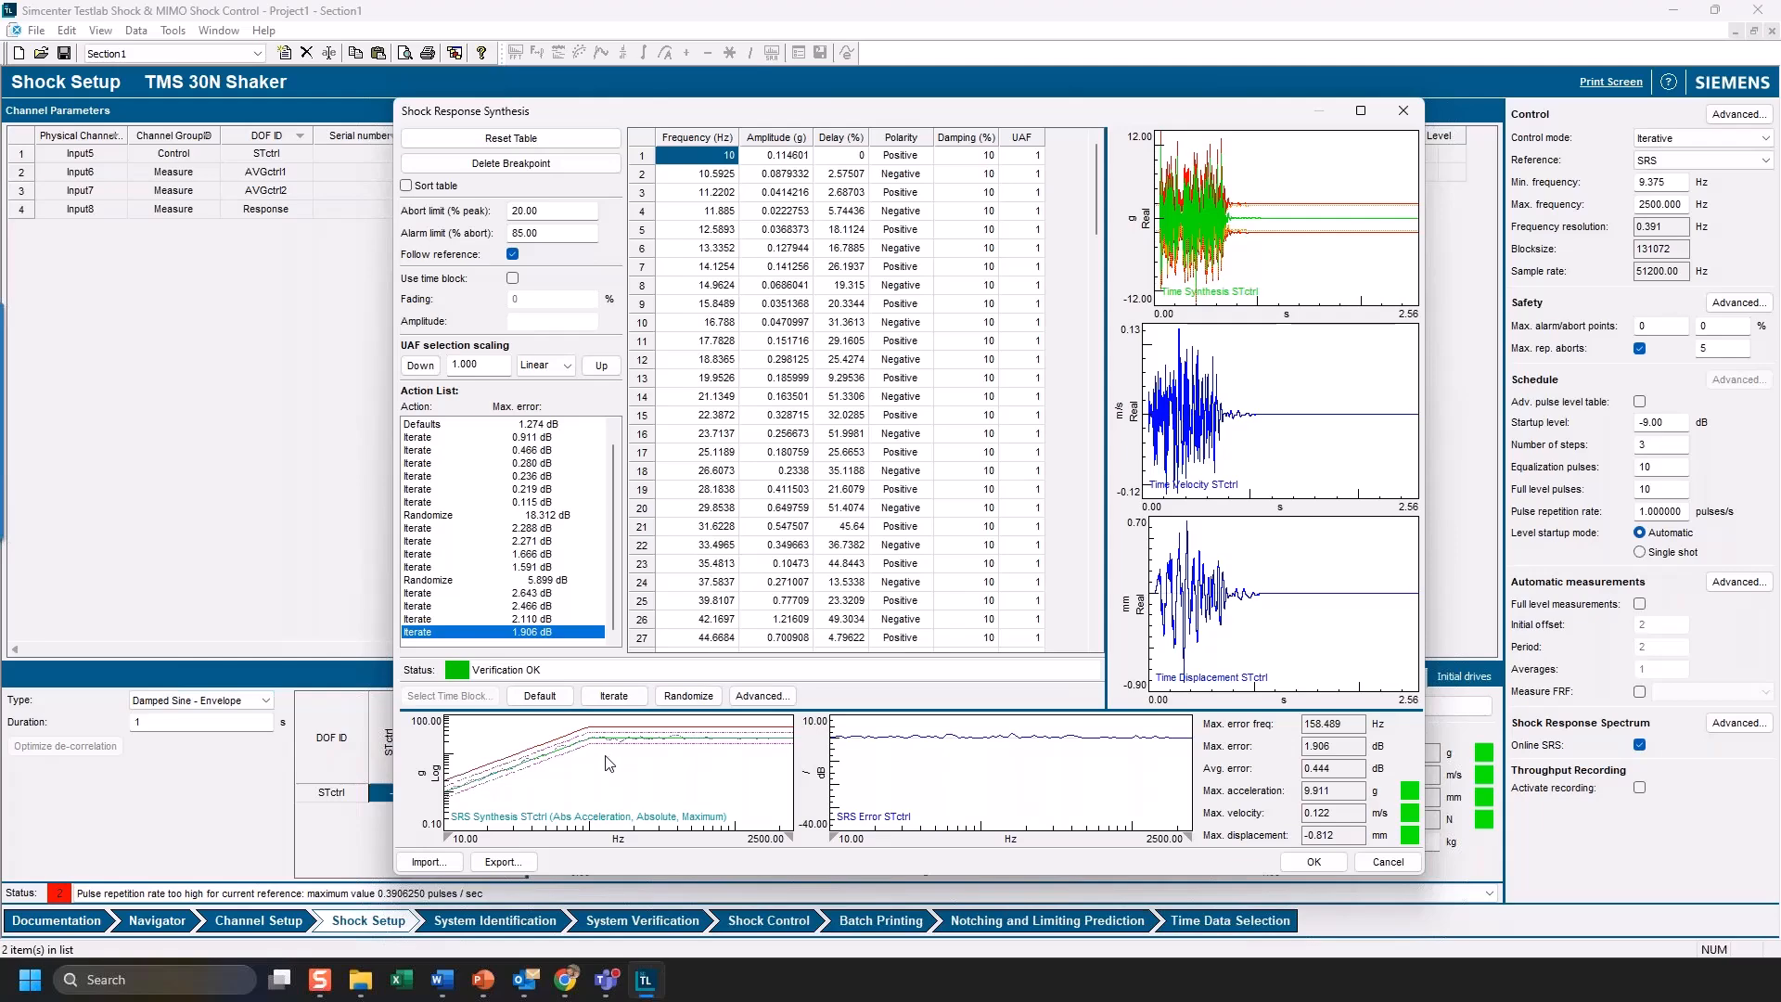
pyautogui.moveTo(612, 762); pyautogui.dragTo(630, 764)
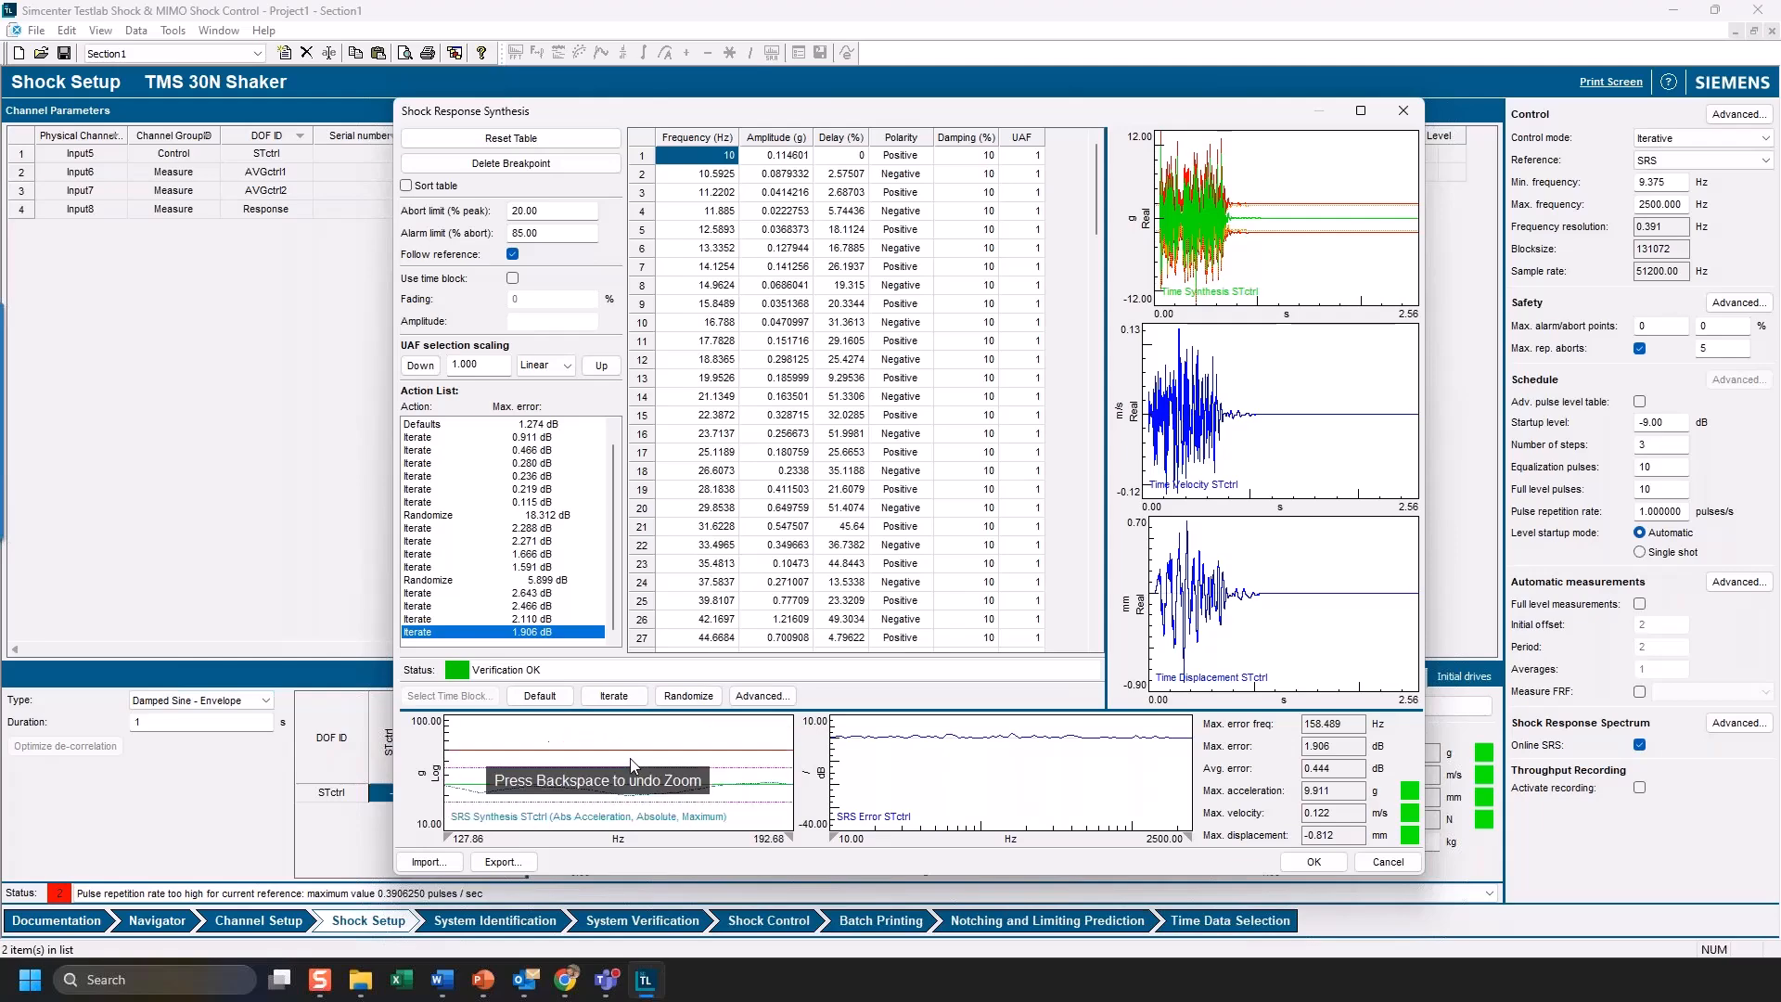
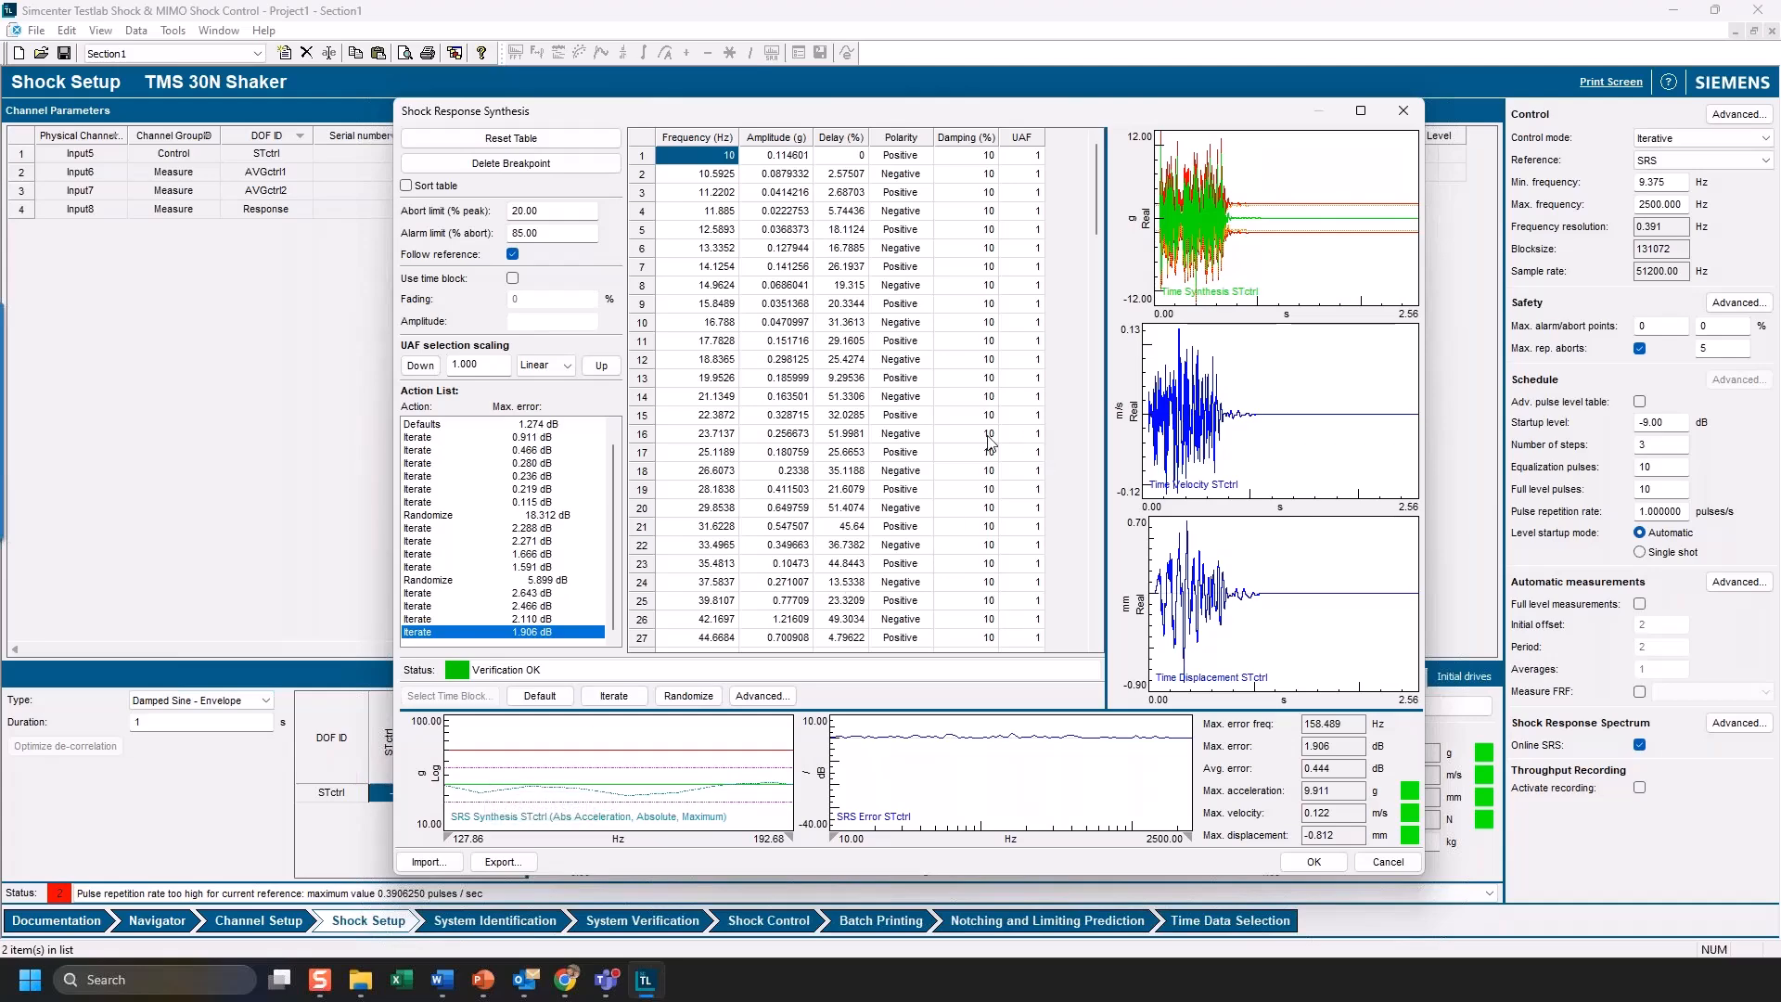
# - Scale the UAF of breakpoints 45 to 52 (125.893 to 188.365 Hz) up by a linear factor of 1.1
pyautogui.scroll(-8, 888, 475)
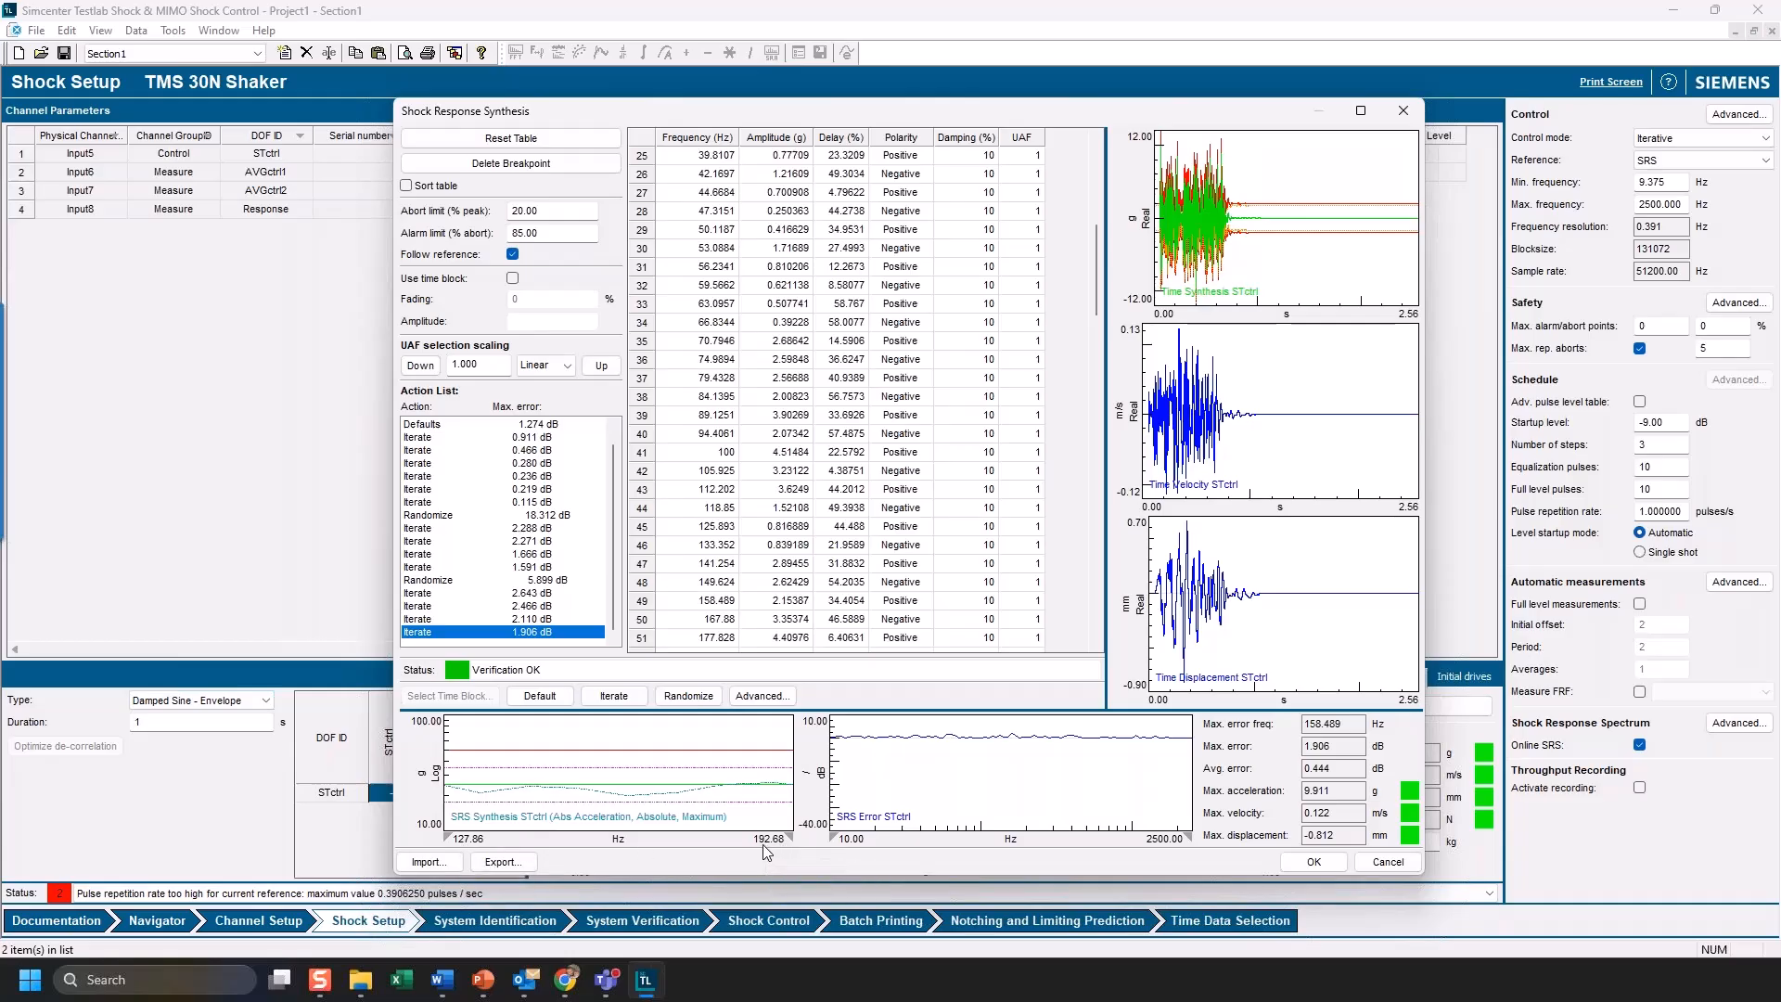
pyautogui.scroll(-1, 691, 584)
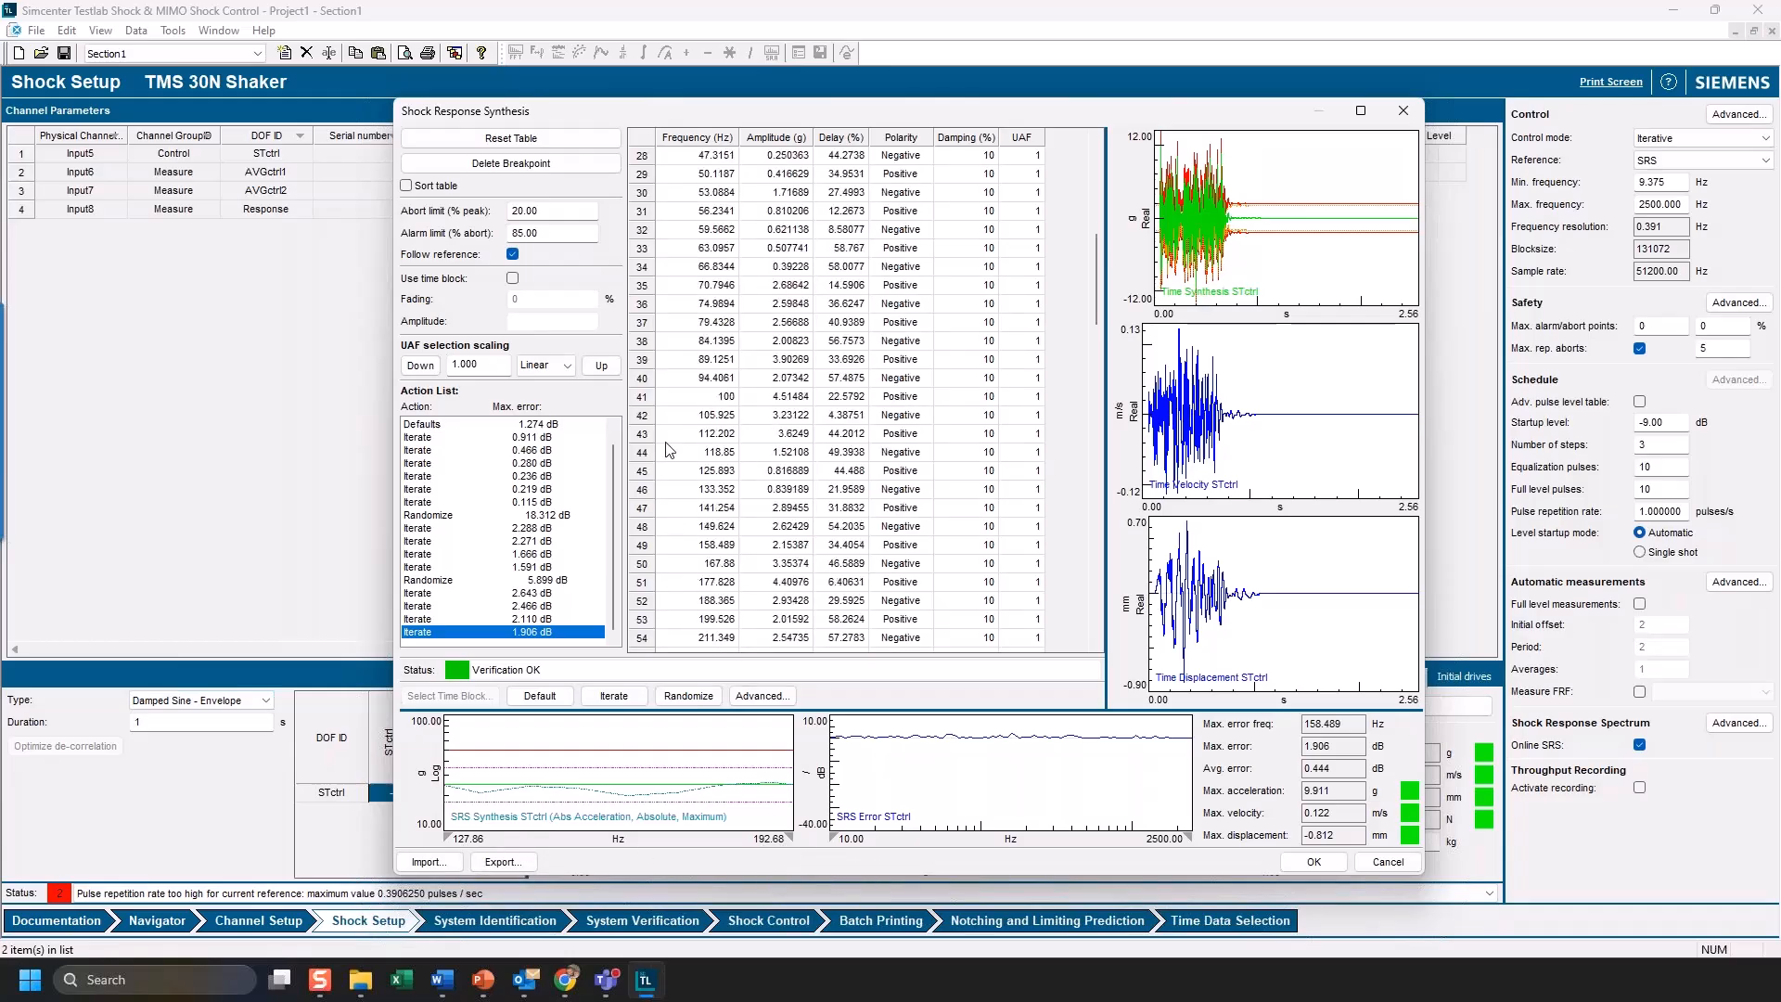
pyautogui.click(643, 473)
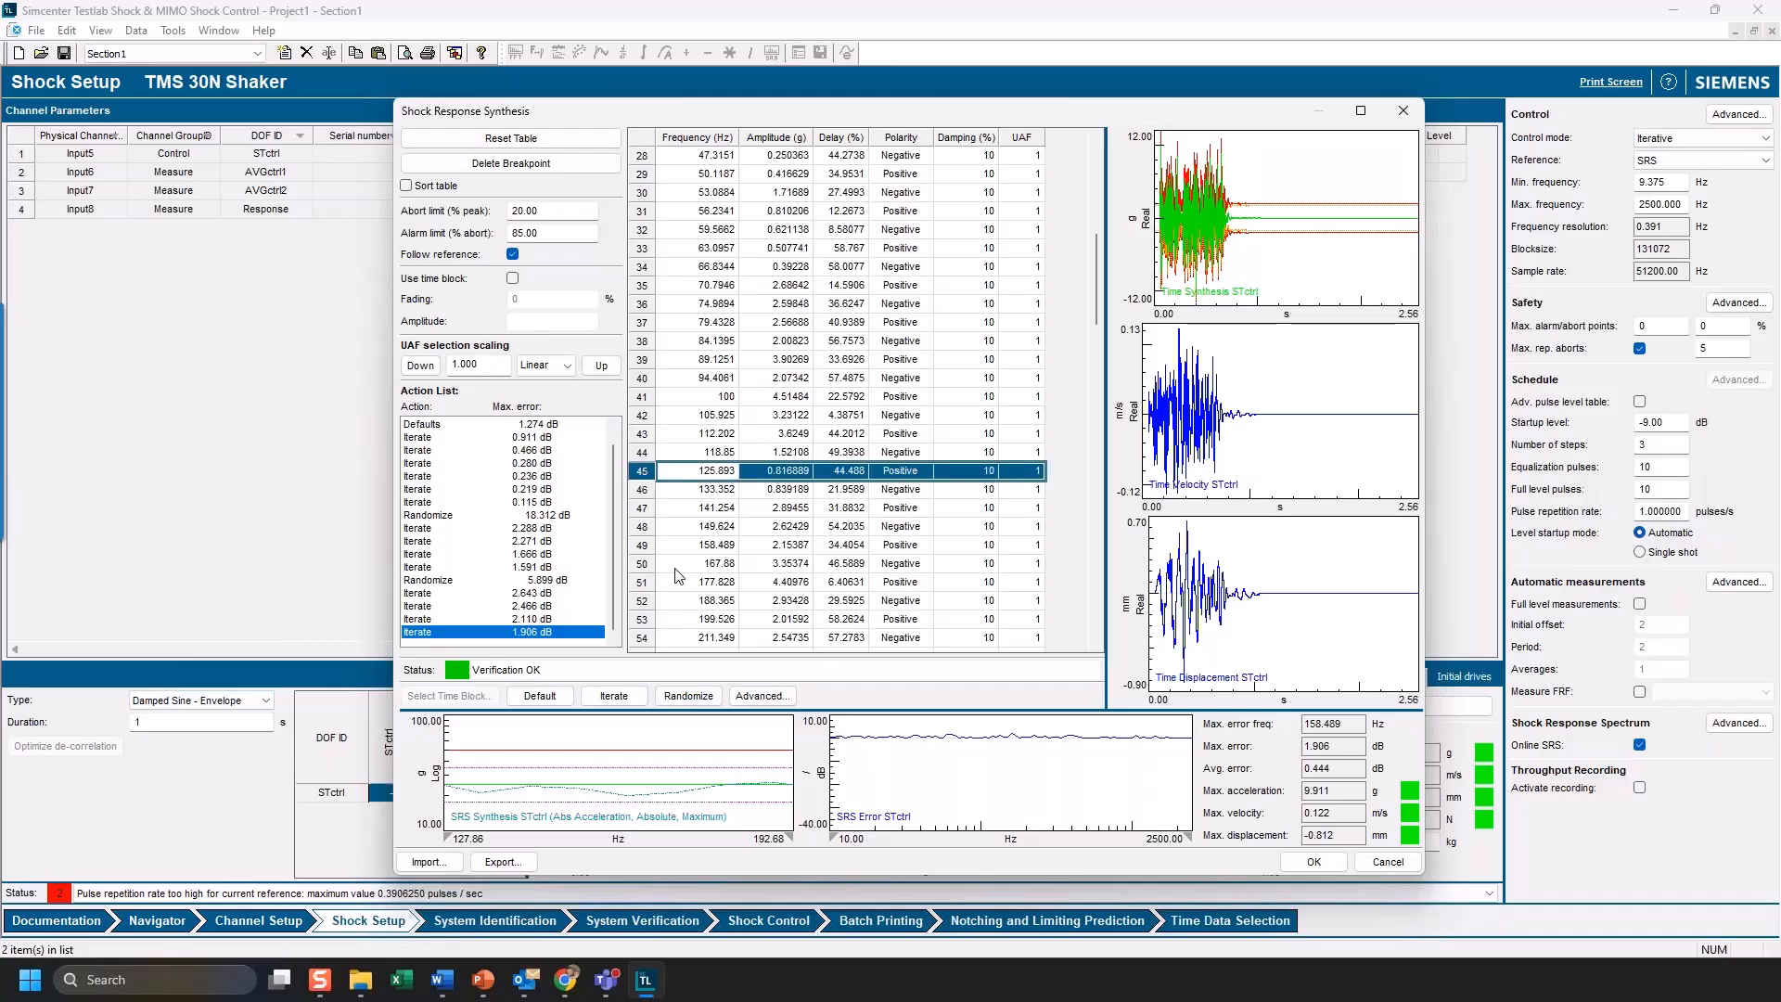
pyautogui.scroll(-2, 674, 573)
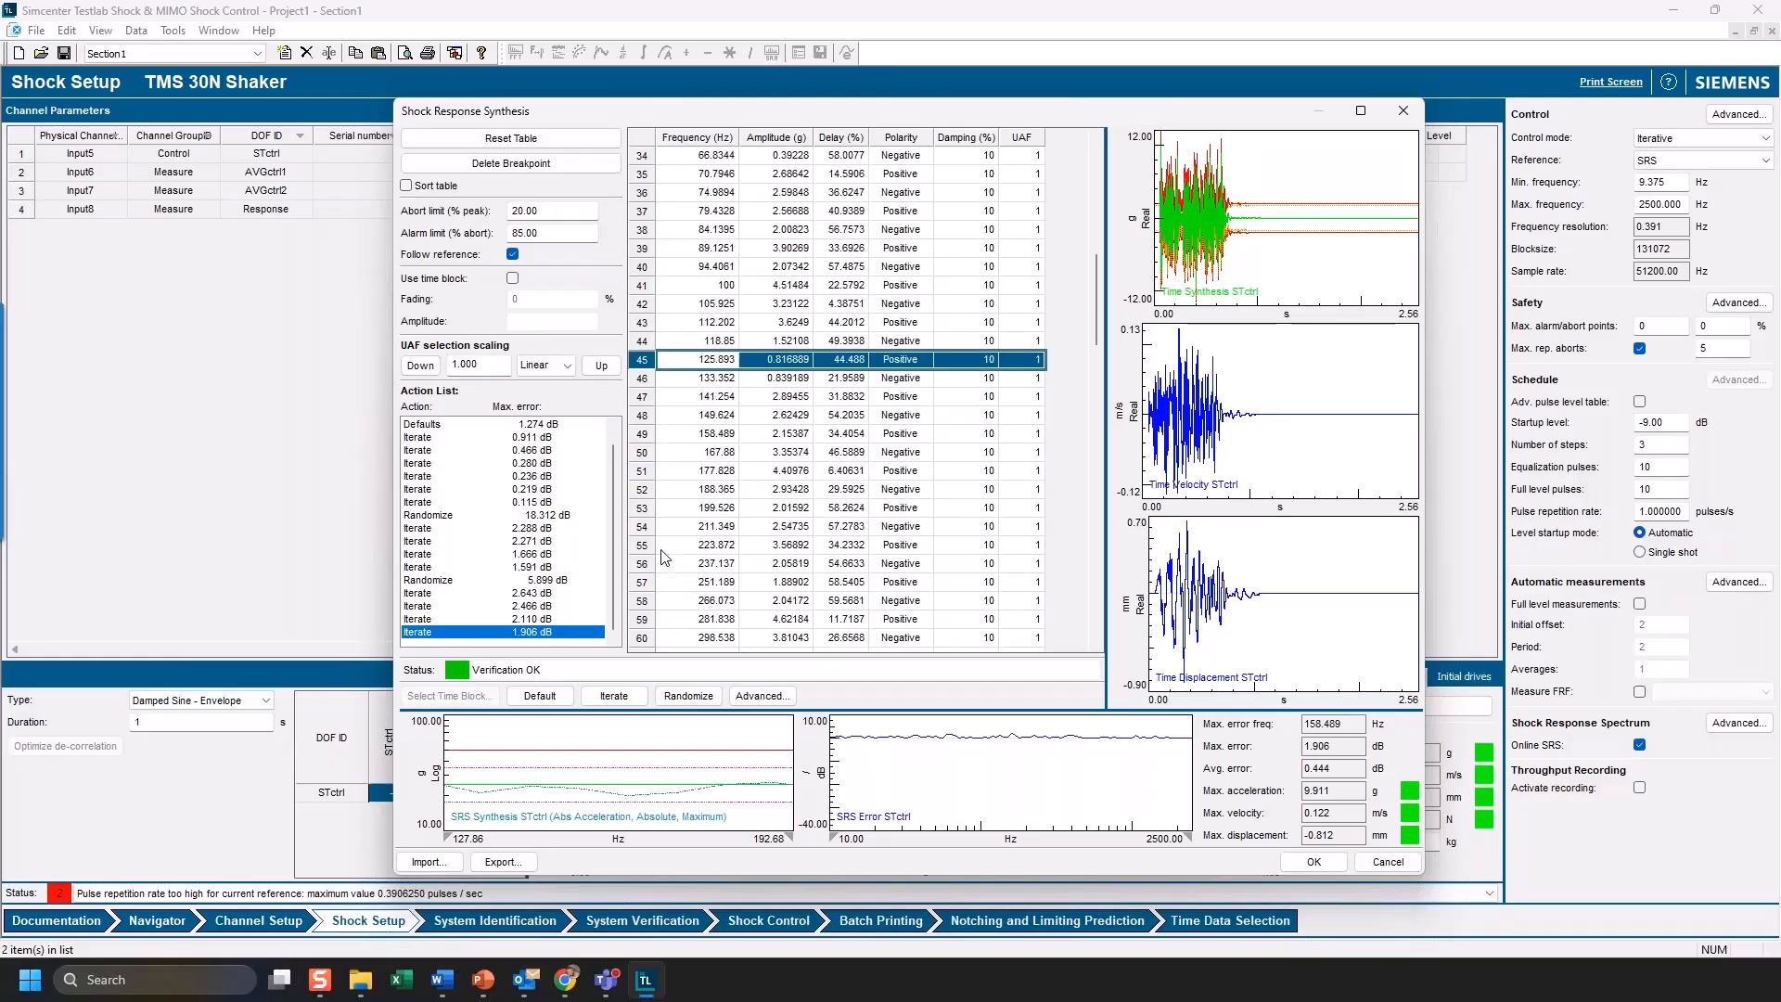
pyautogui.keyDown('shift'); pyautogui.click(647, 491); pyautogui.keyUp('shift')
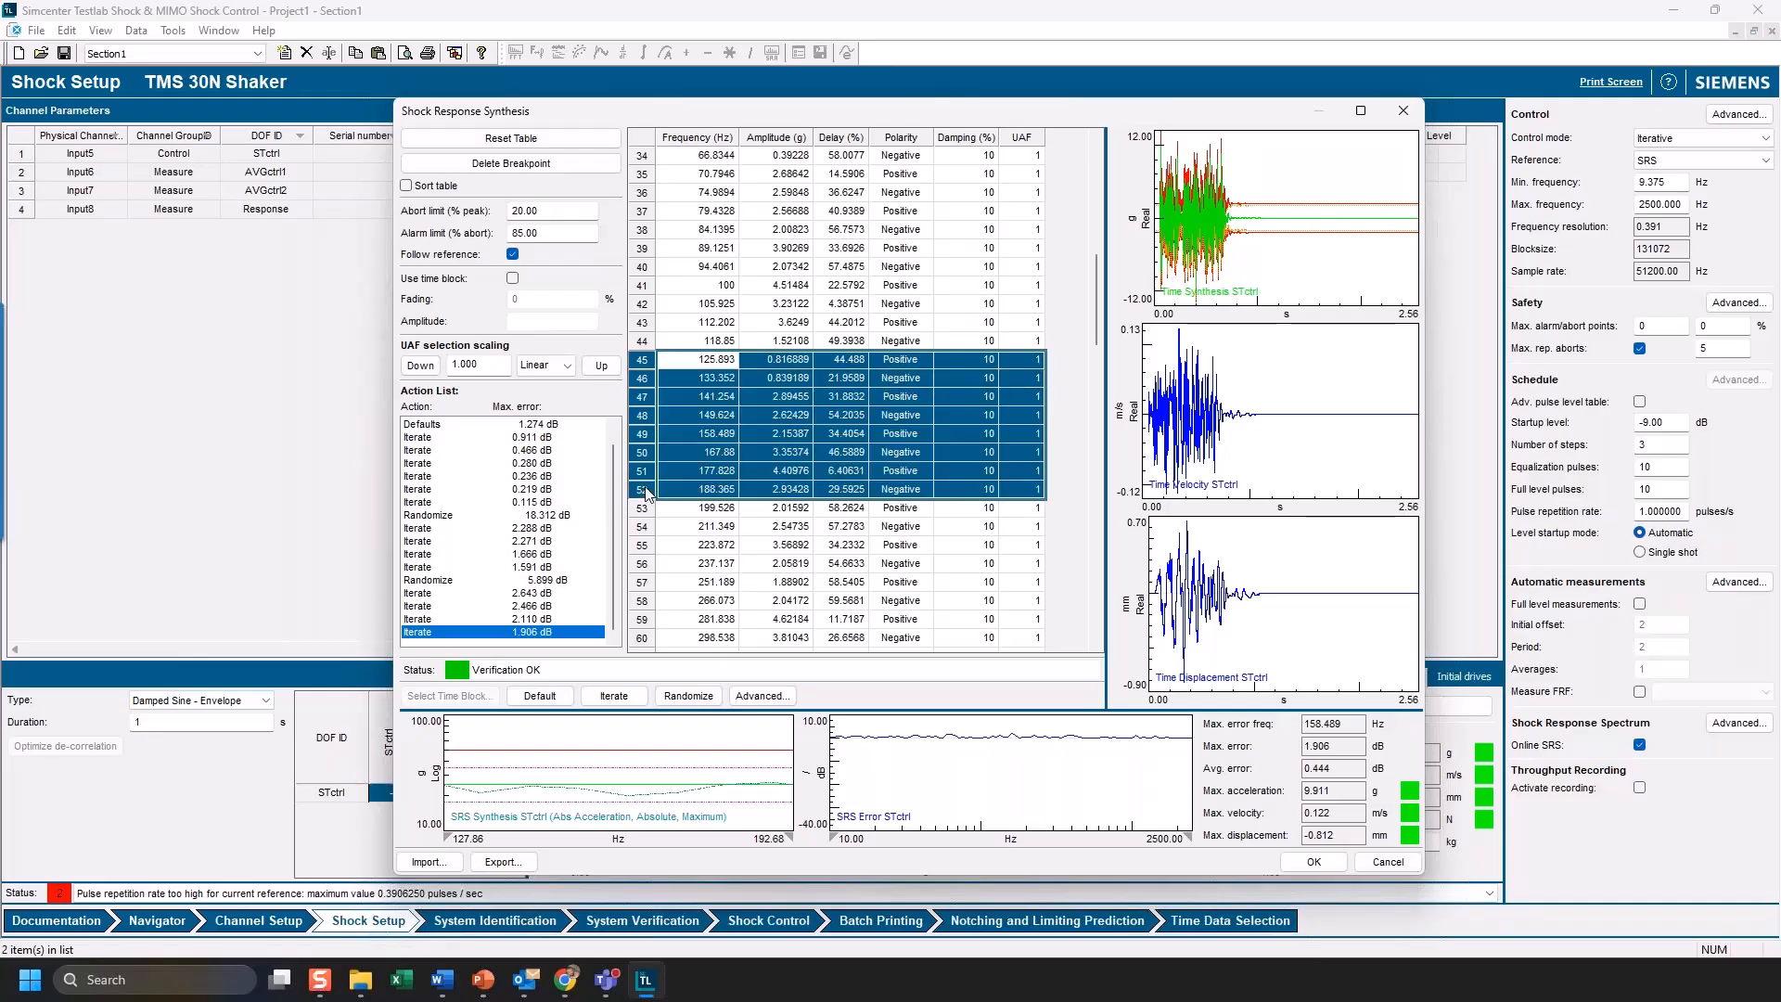
pyautogui.click(499, 364)
pyautogui.write('1.1')
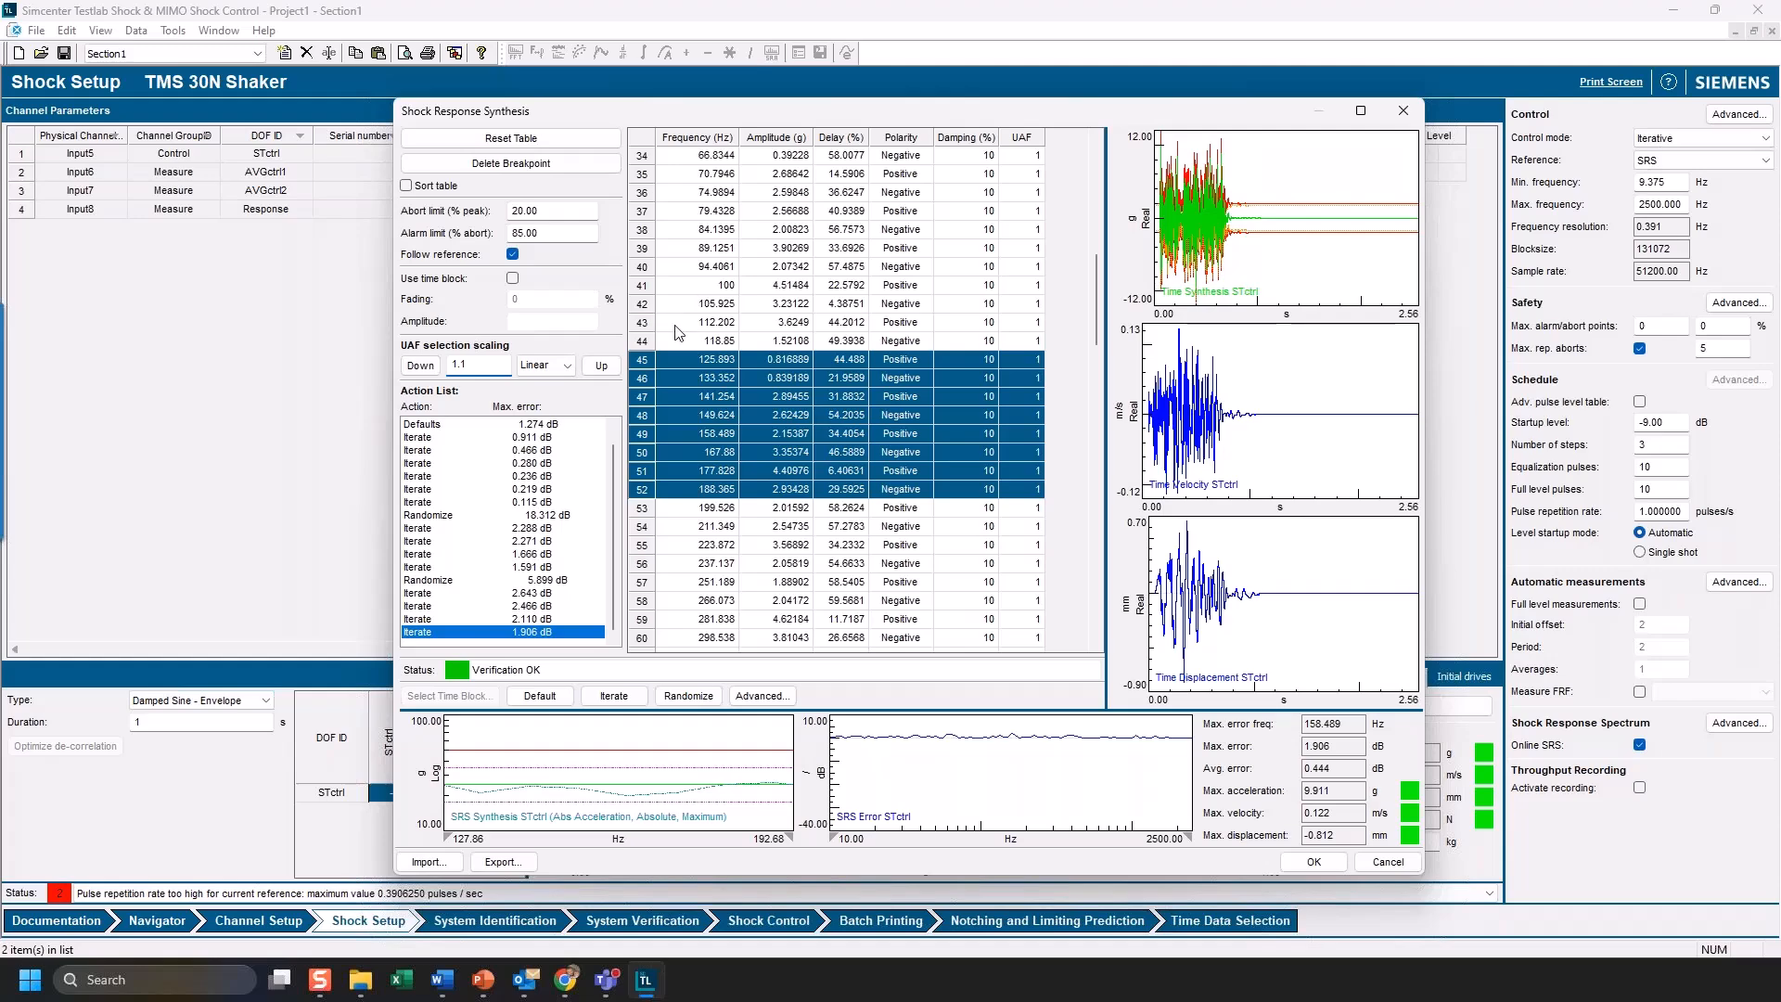
pyautogui.click(599, 365)
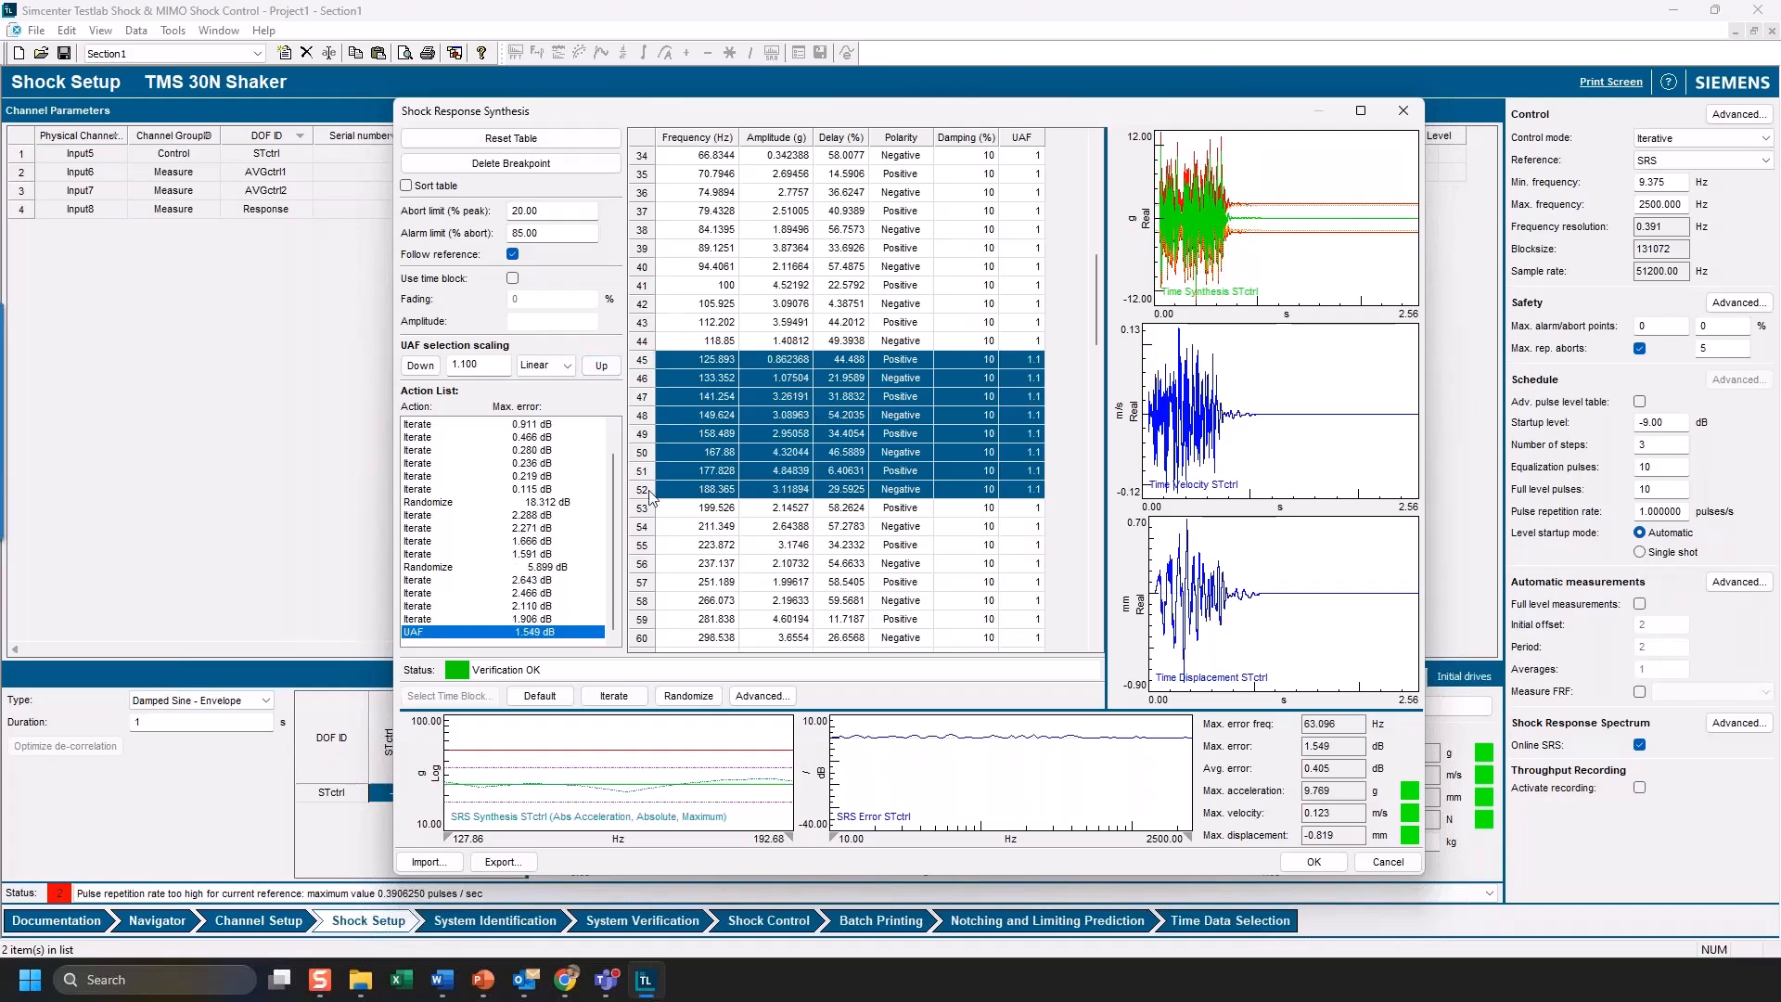
# - Add a single cursor to the SRS synthesis plot and place it at the dip near 158 Hz
pyautogui.rightClick(627, 798)
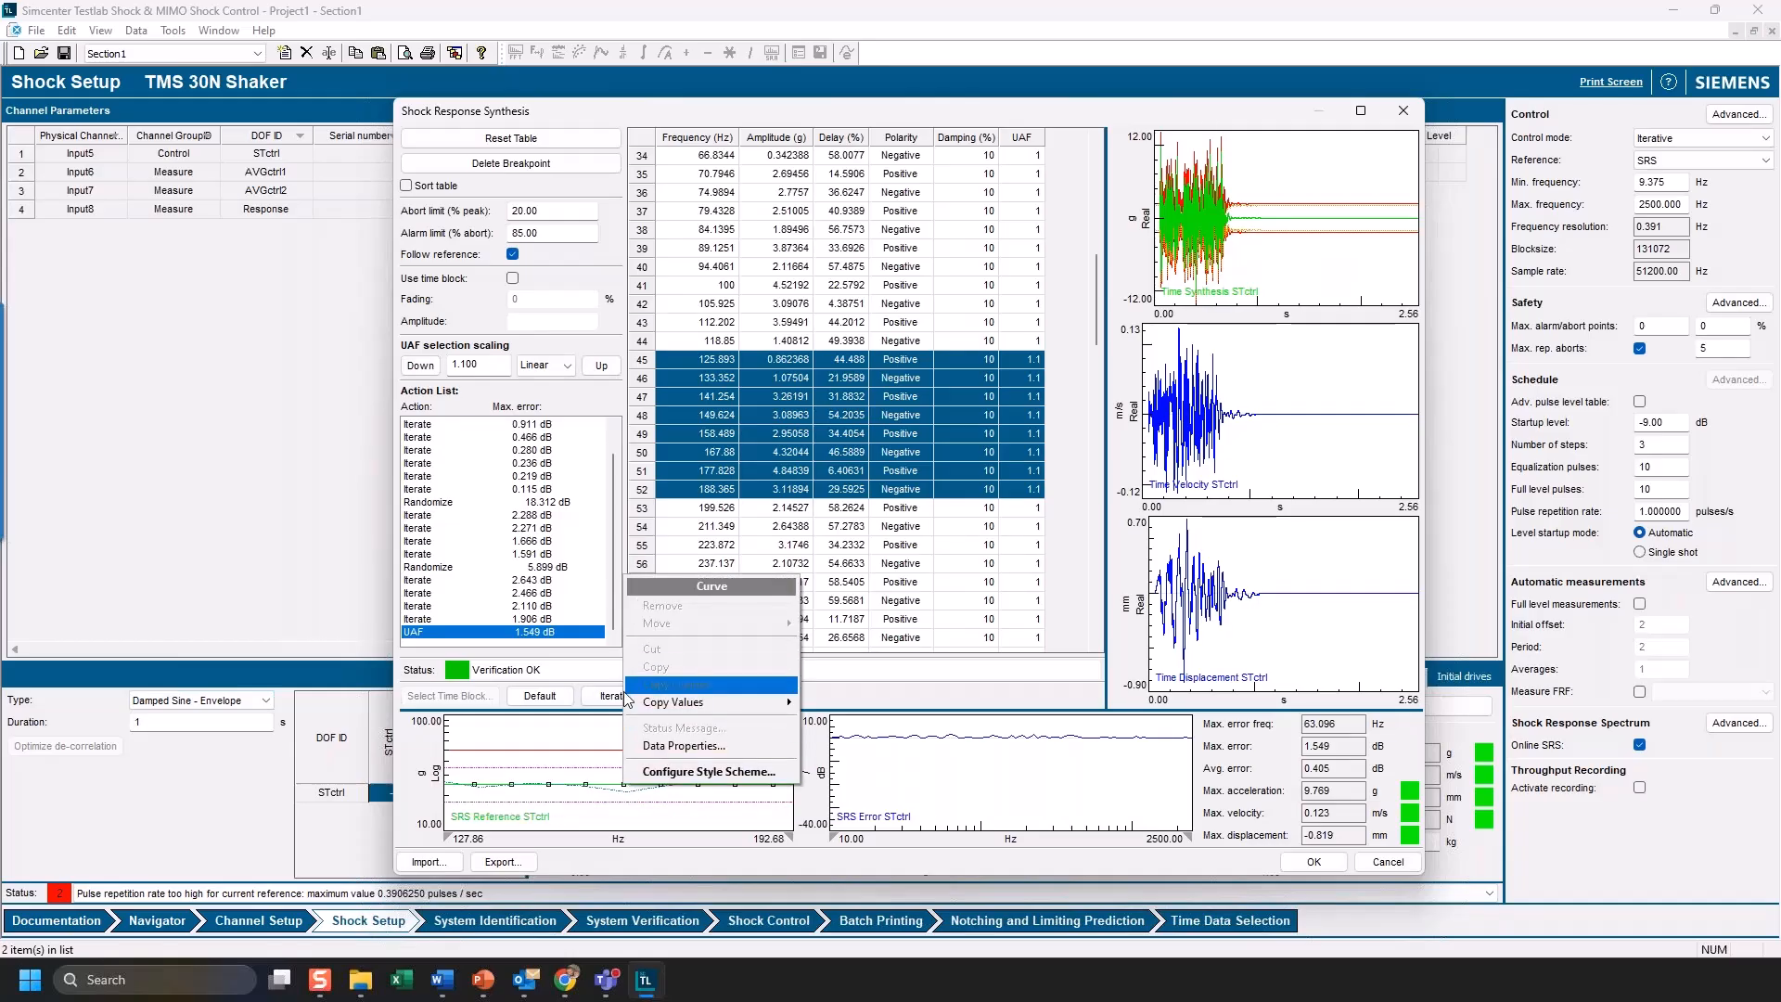
pyautogui.rightClick(502, 729)
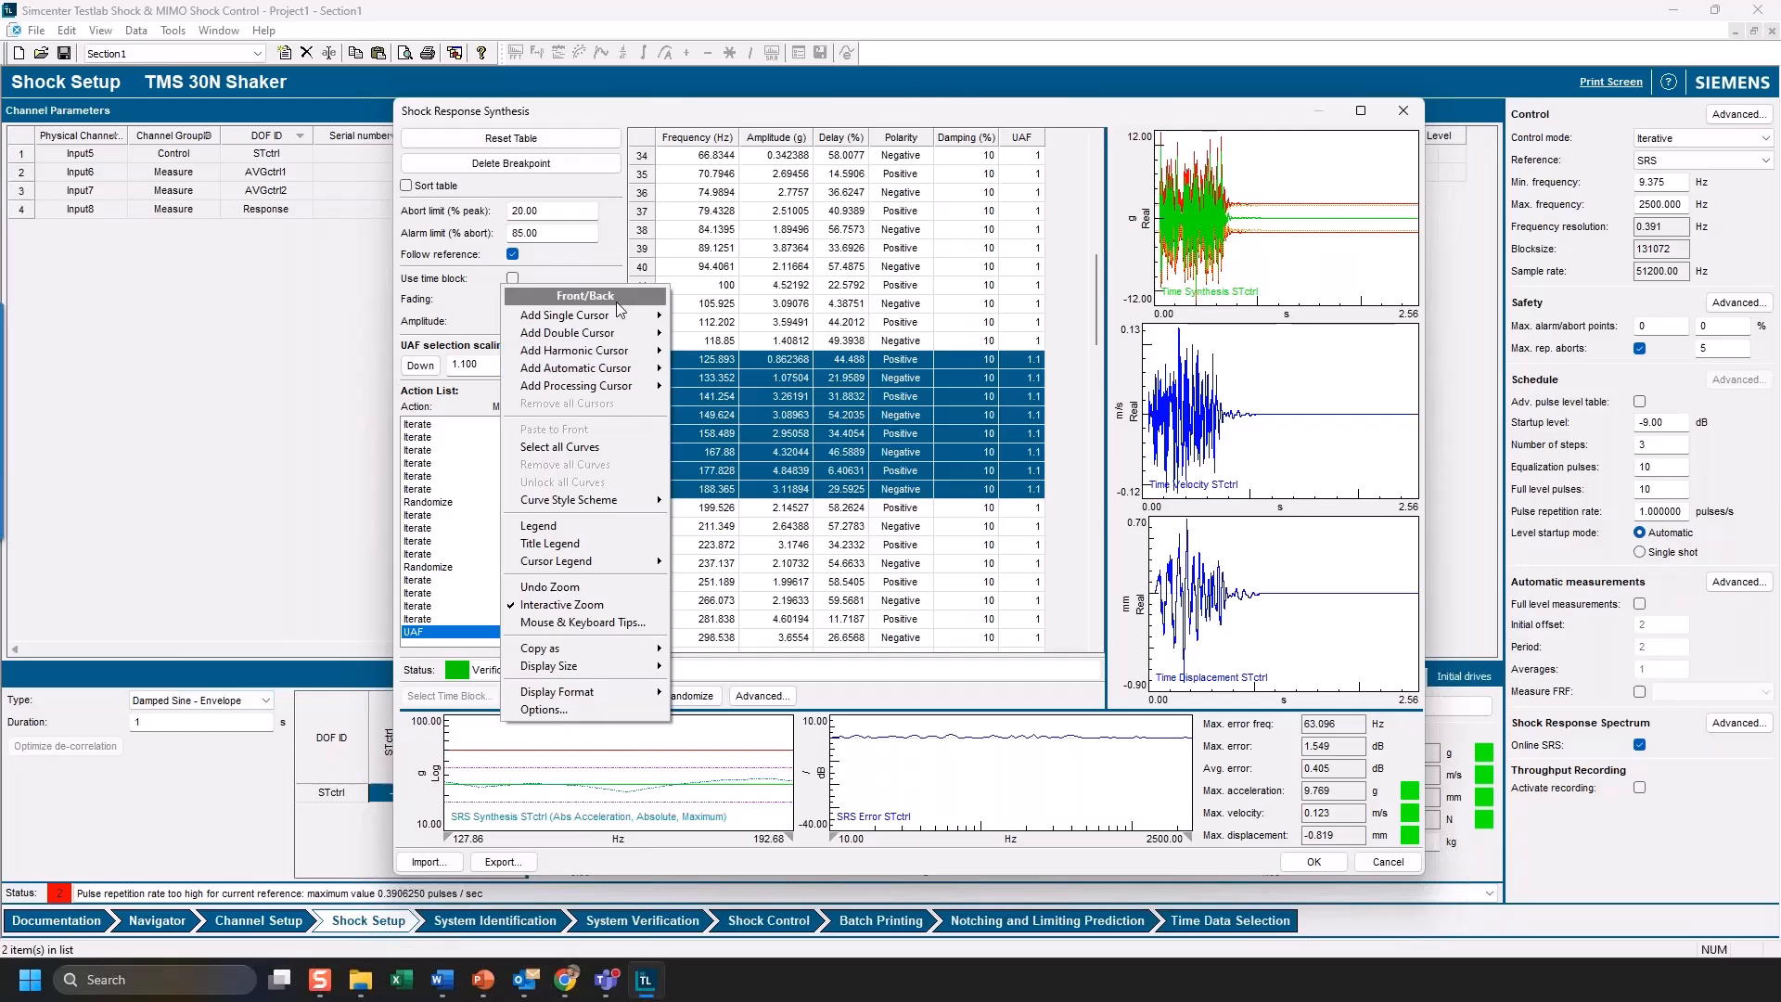
pyautogui.moveTo(593, 316)
pyautogui.click(708, 320)
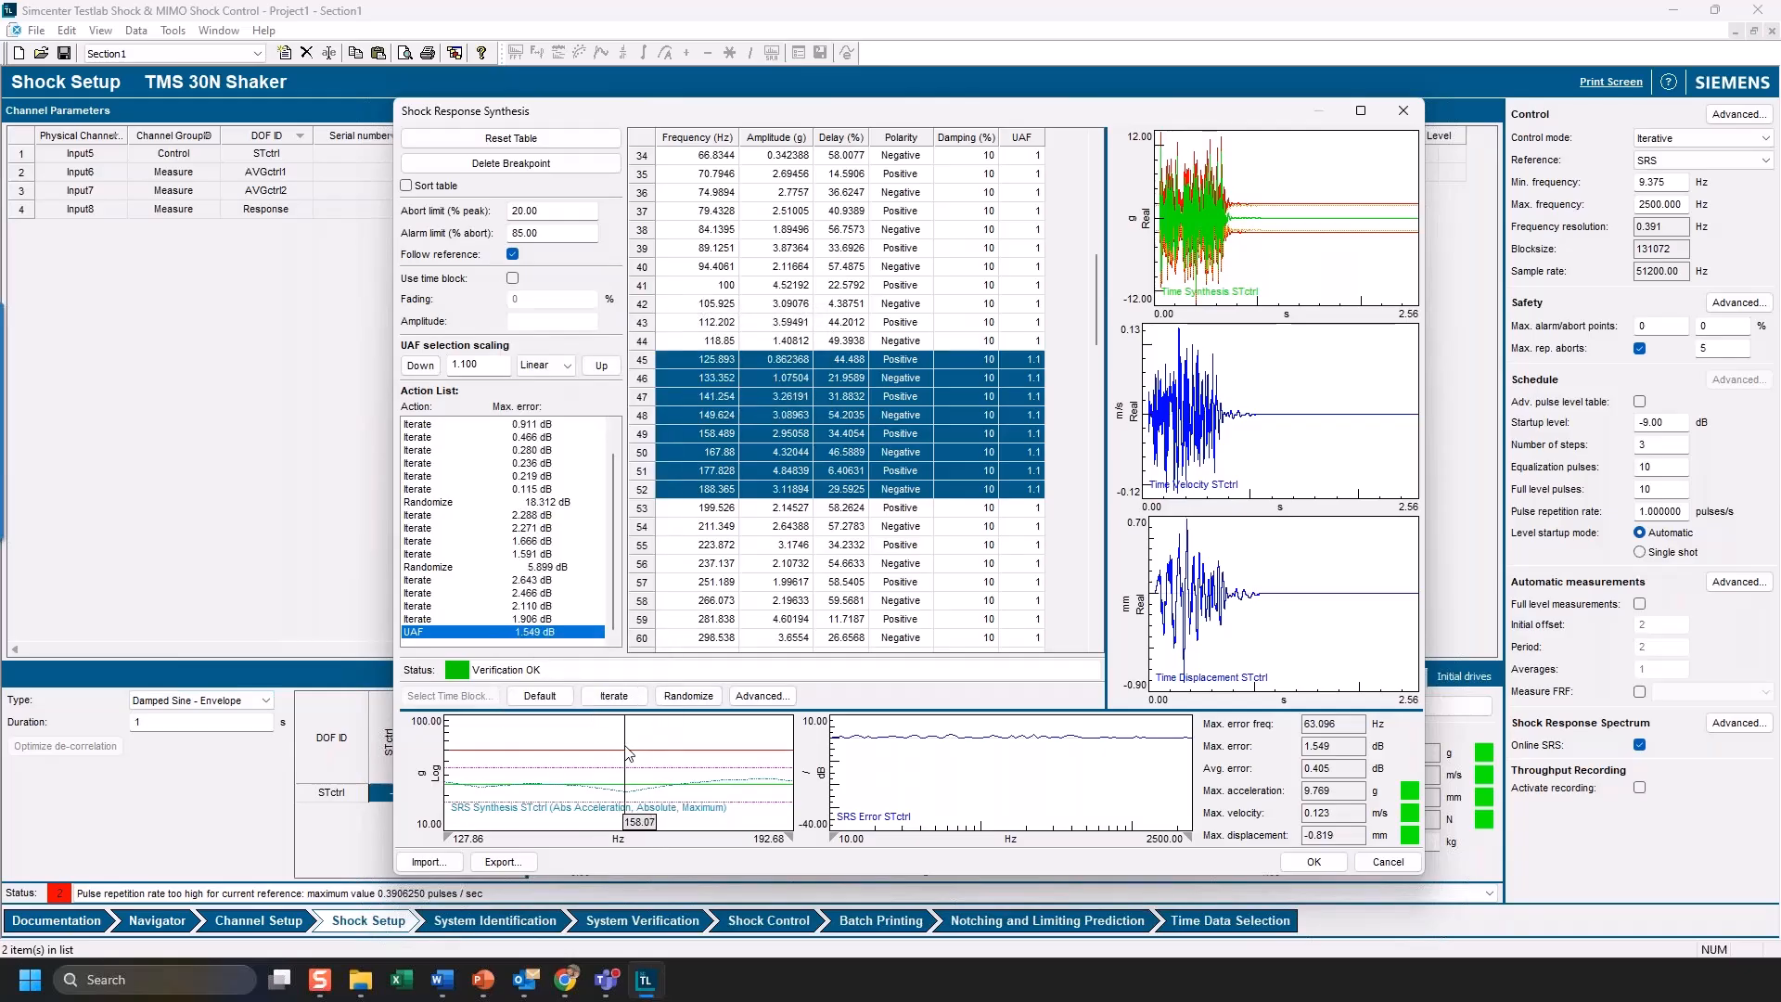
pyautogui.moveTo(619, 753); pyautogui.dragTo(628, 753)
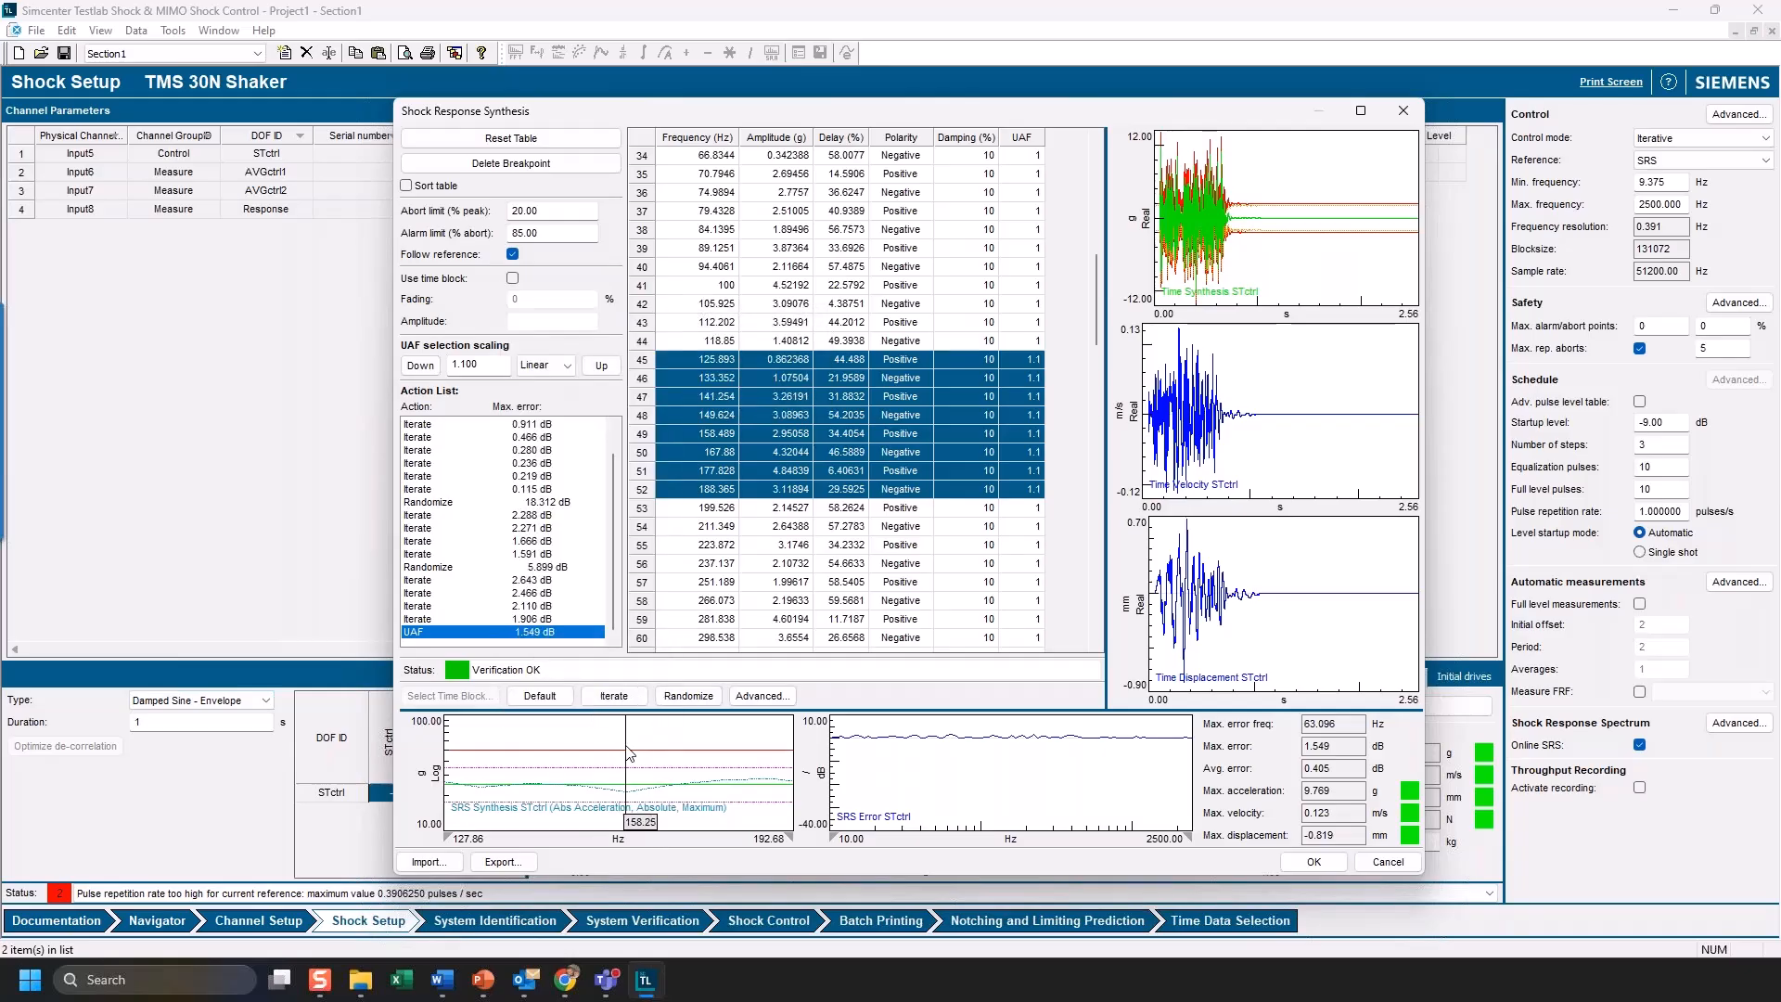
# - Set the UAF of breakpoint 49 (158.489 Hz) to 1.2 in the synthesis table
pyautogui.click(645, 432)
pyautogui.doubleClick(1036, 433)
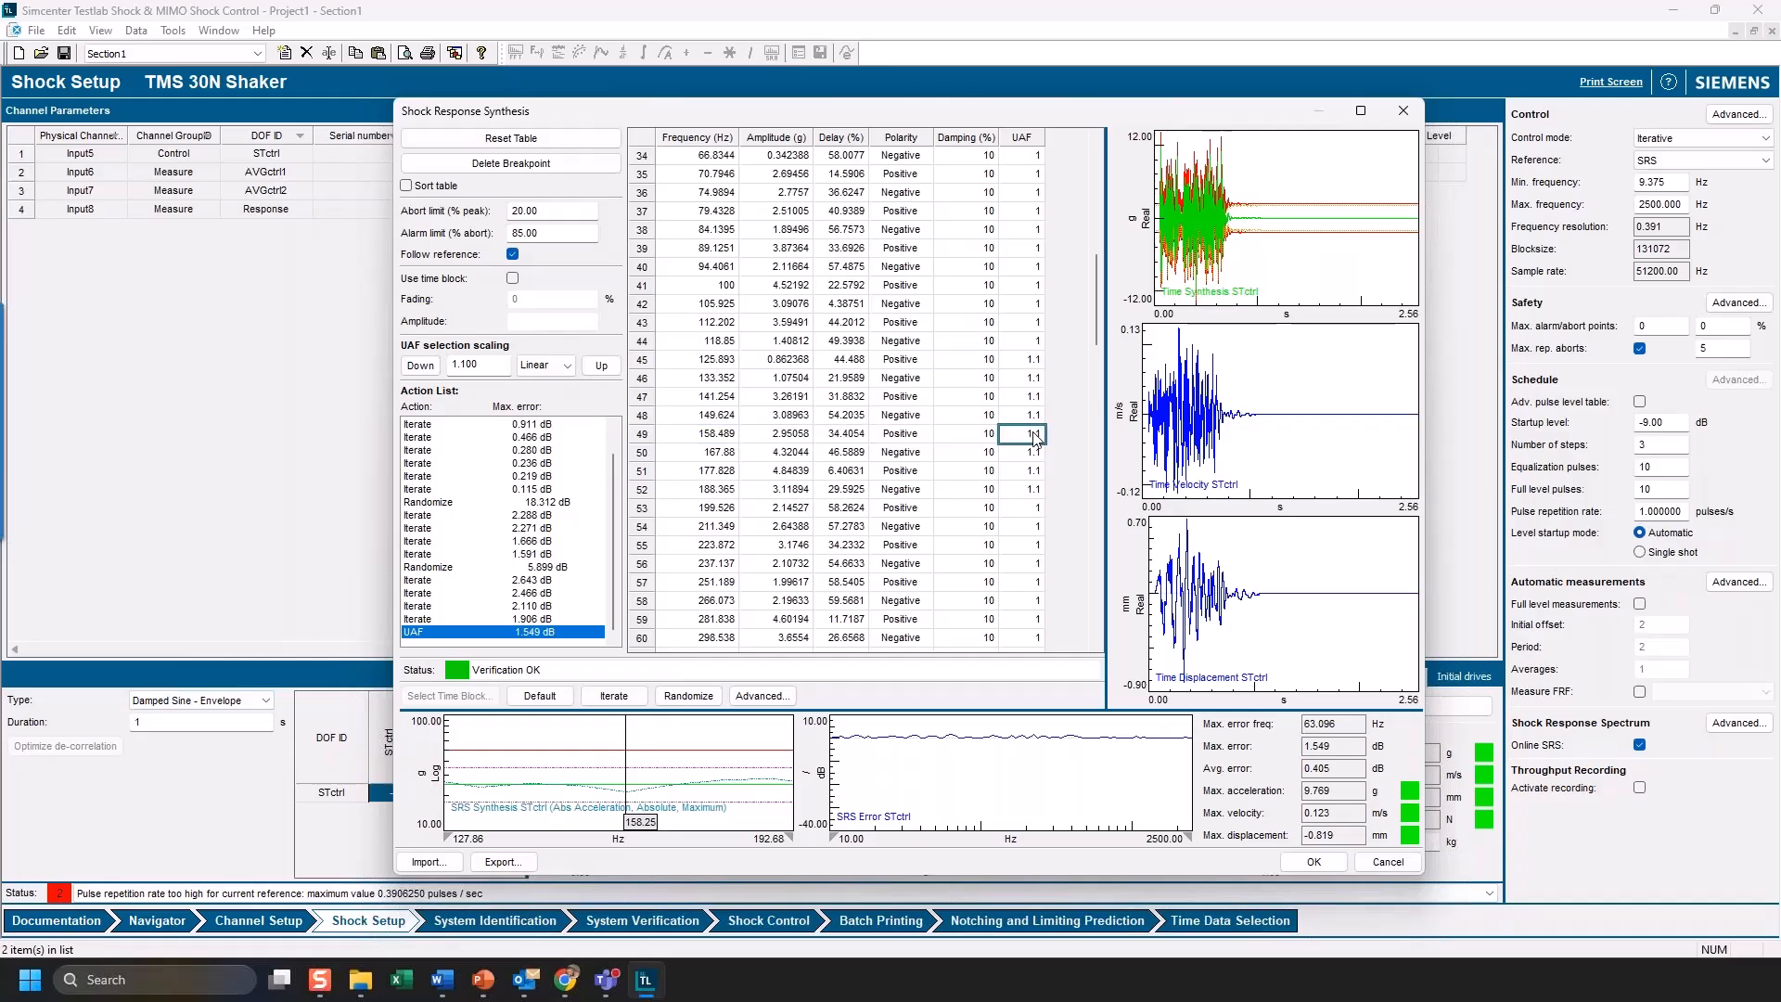
pyautogui.write('1')
pyautogui.write('.1')
pyautogui.click(1014, 461)
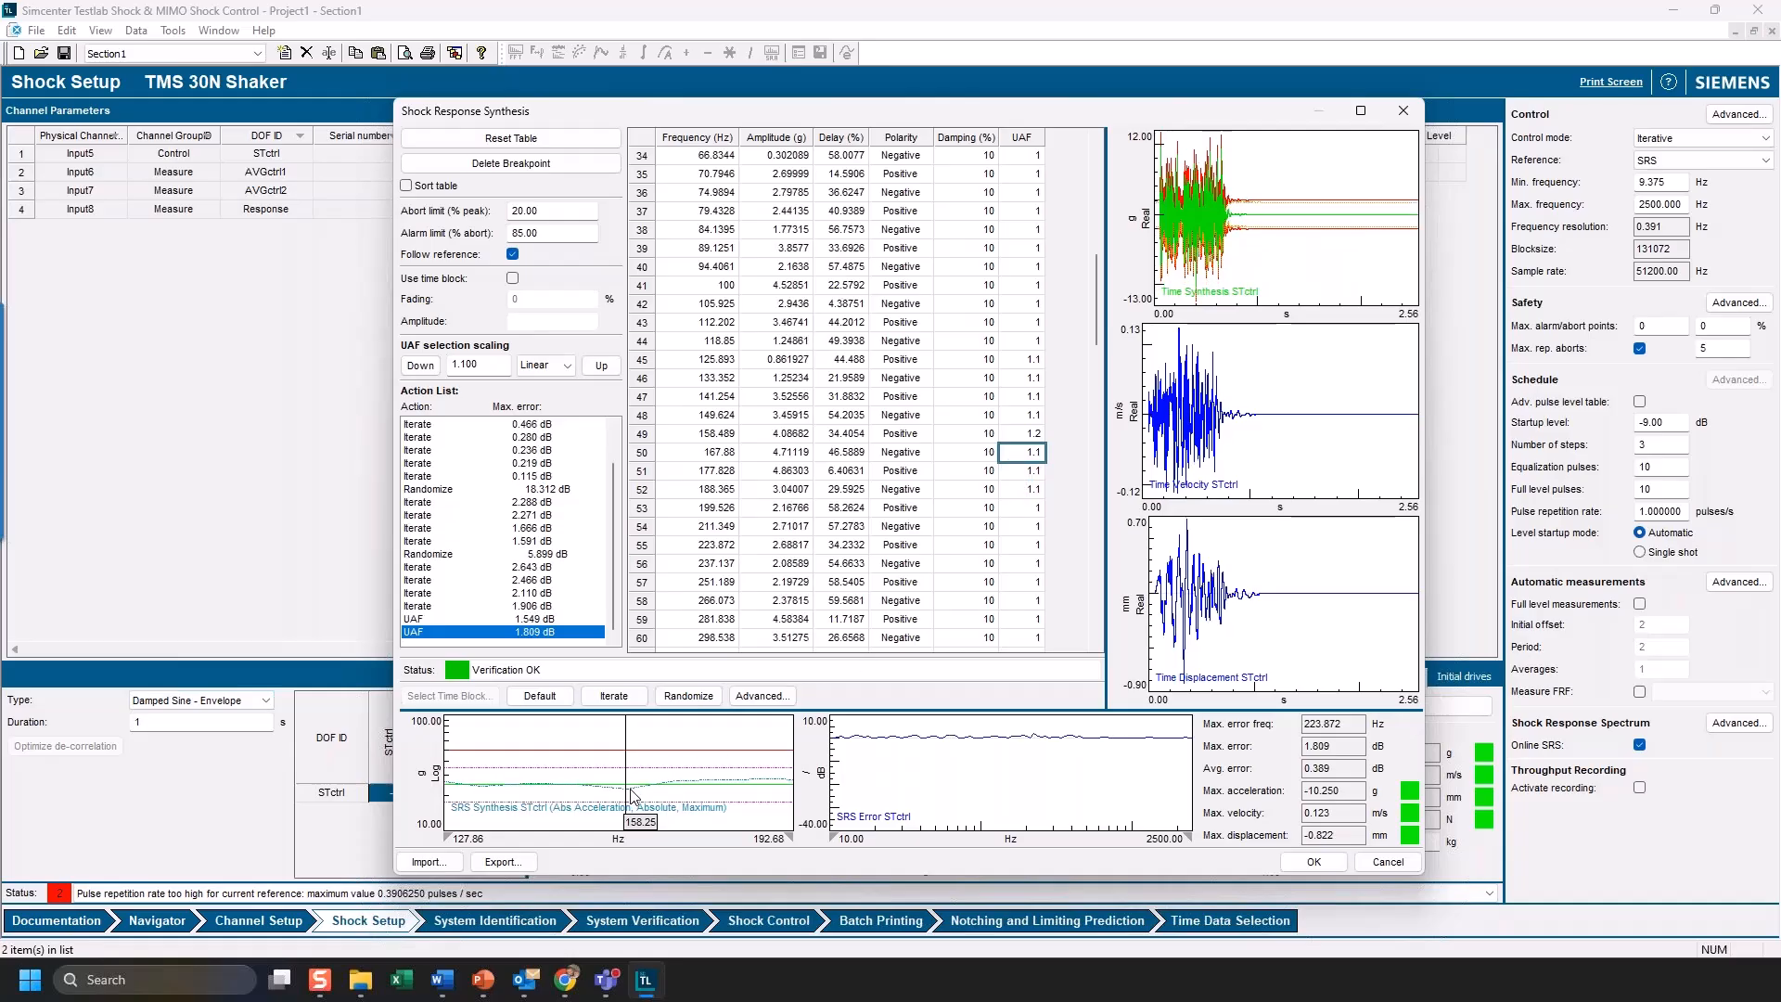
# - Set the UAF of breakpoint 49 (158.489 Hz) to 1.3 and run one more iteration of the synthesis
pyautogui.click(1033, 435)
pyautogui.click(1023, 454)
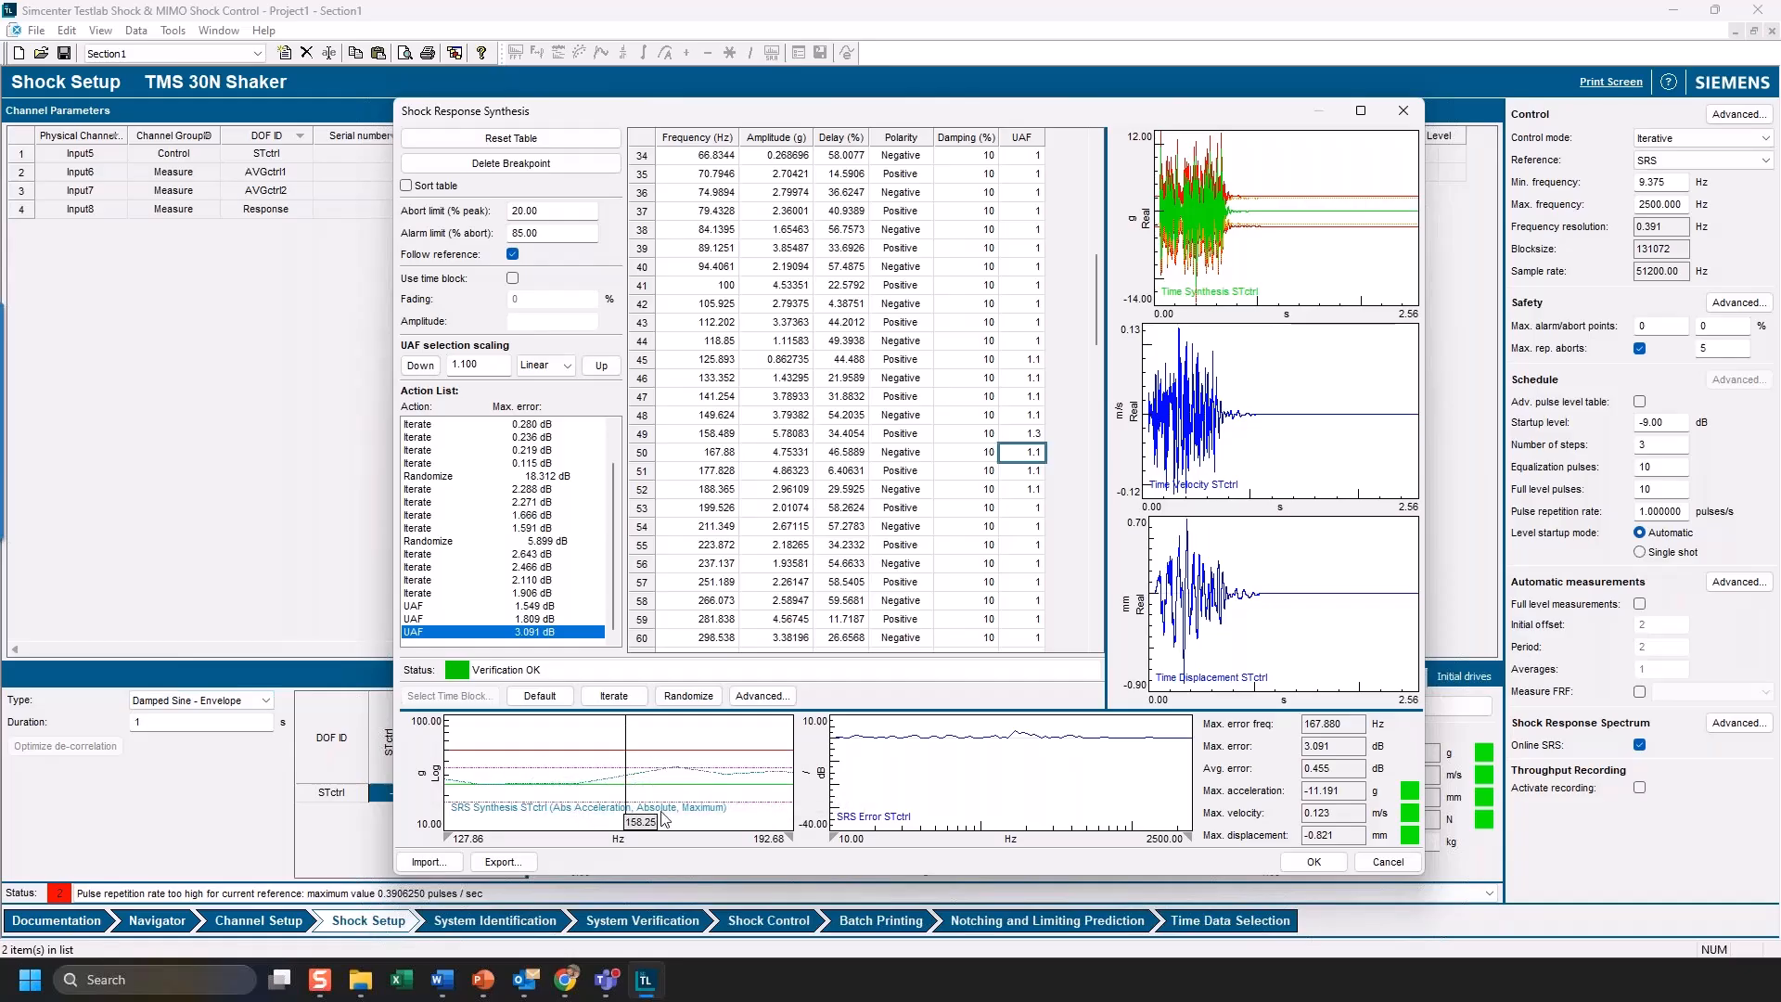
pyautogui.doubleClick(667, 735)
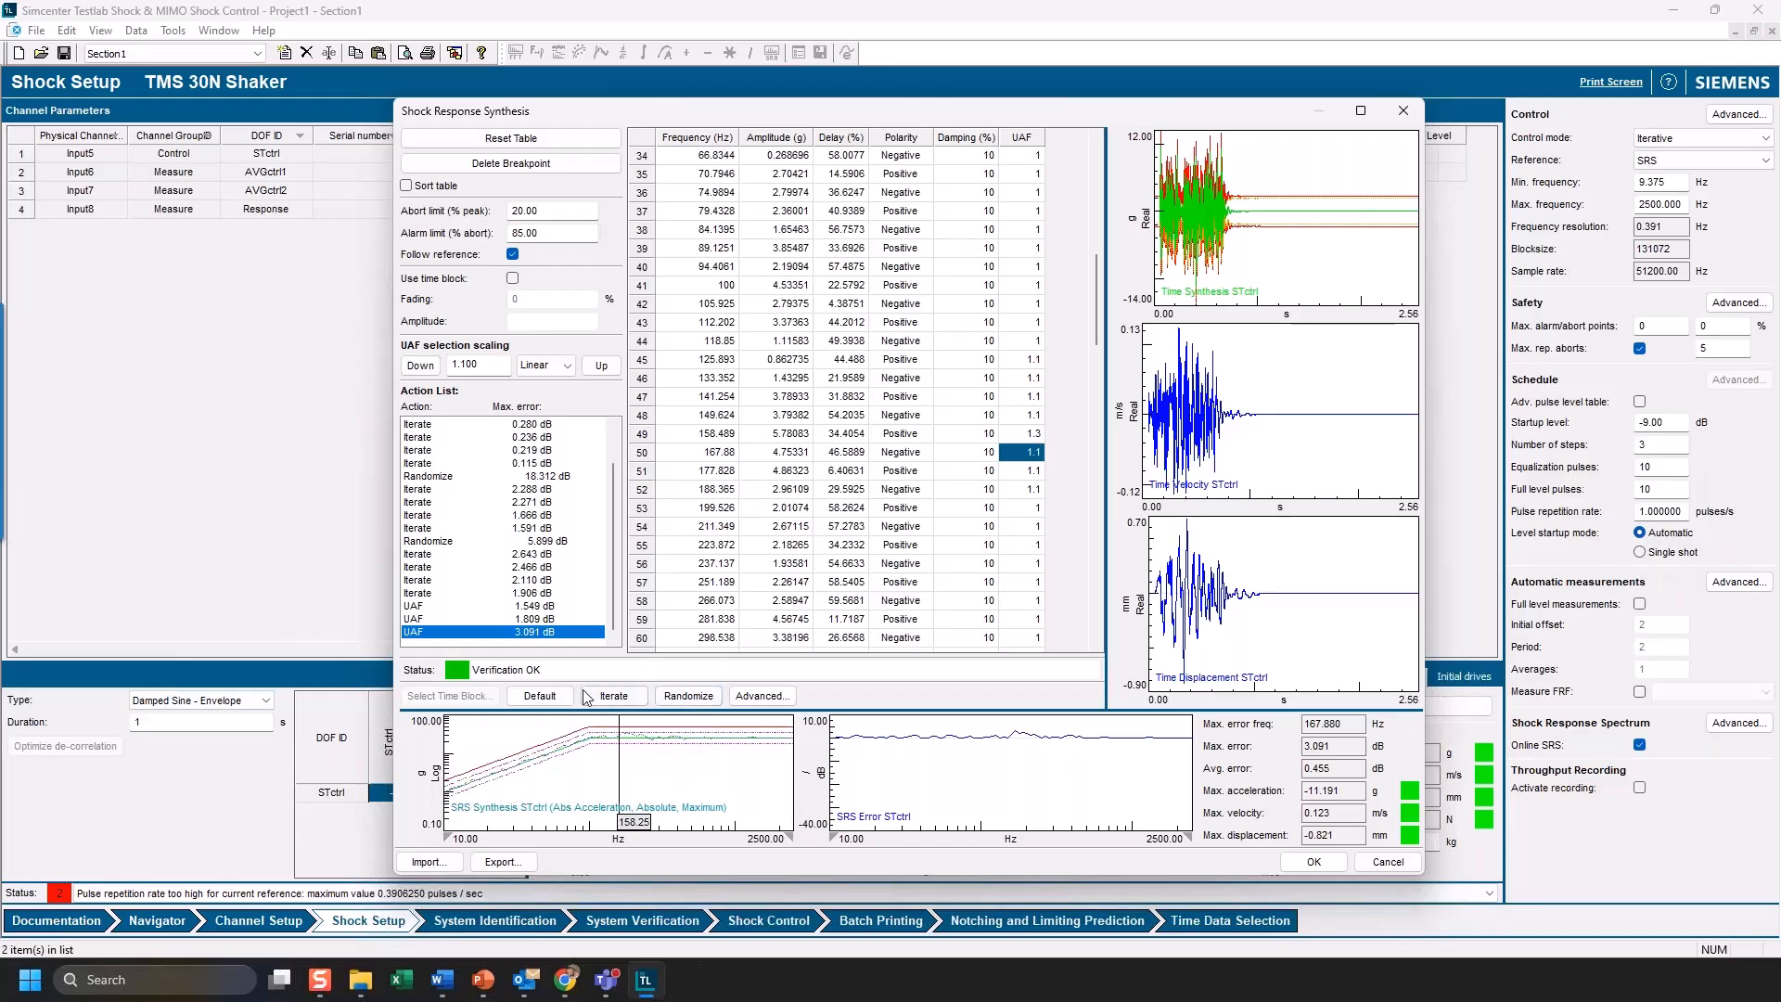
pyautogui.click(613, 697)
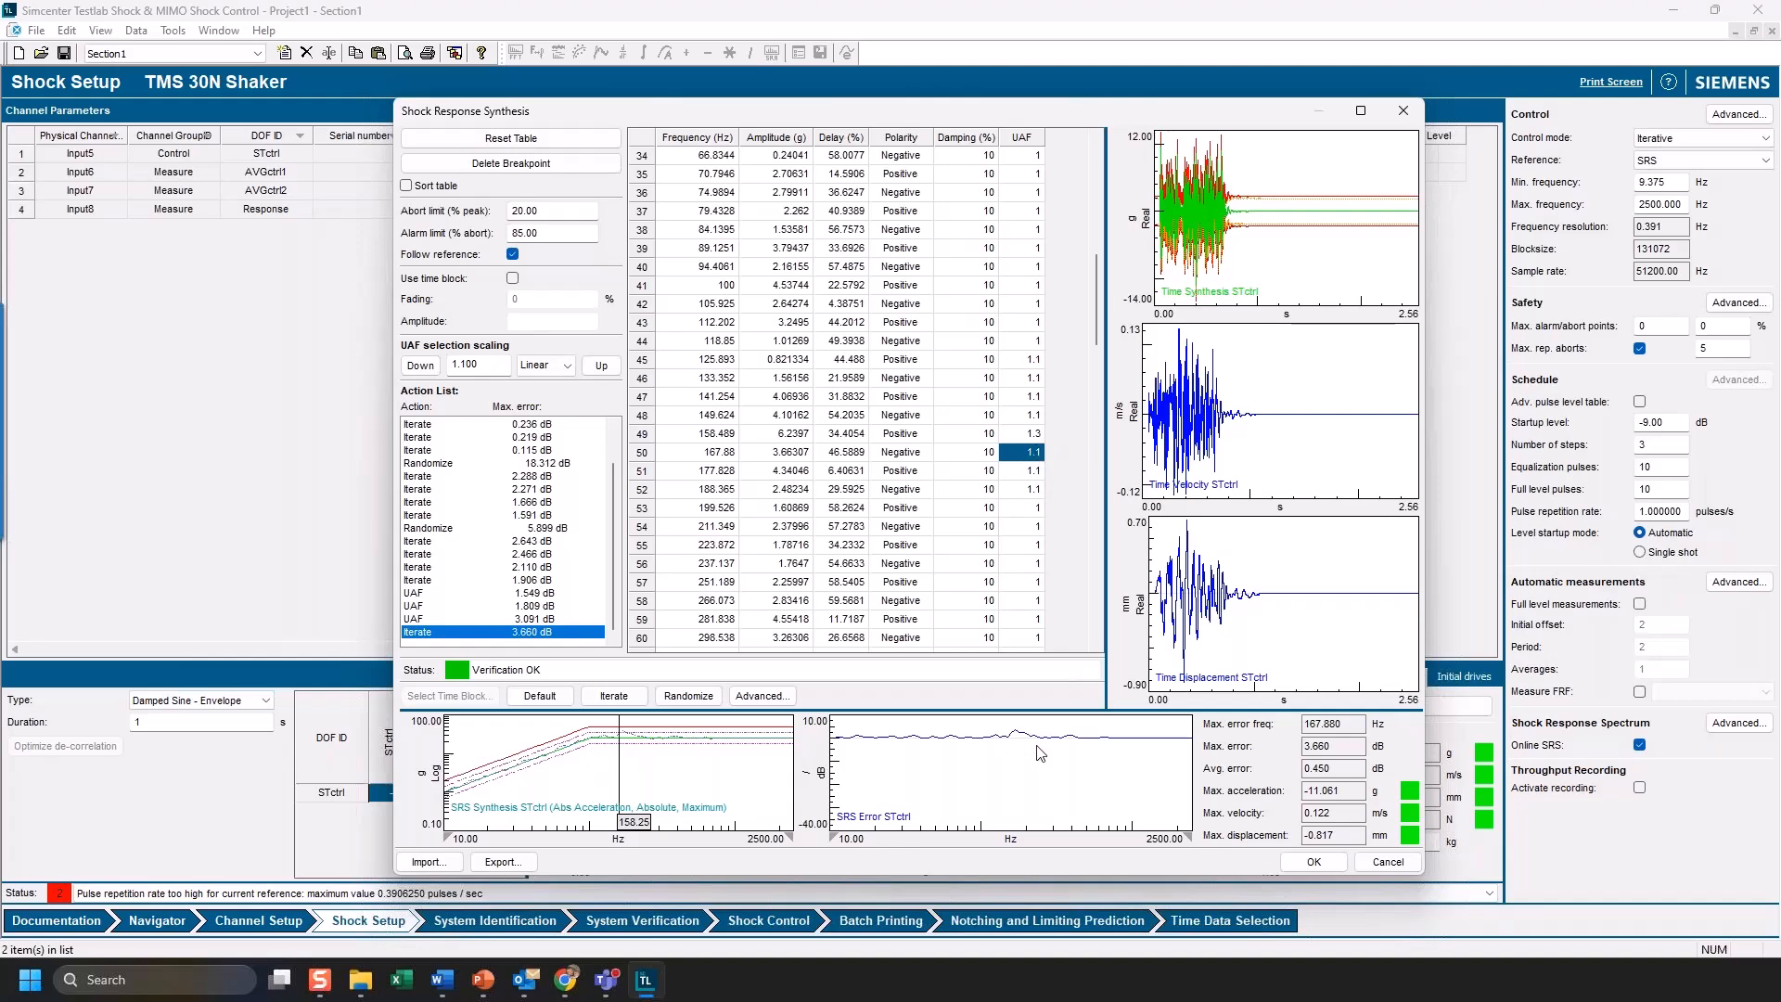
# - Accept the shock response synthesis and review the reference SRS and the initial drives options in Shock Setup
pyautogui.click(1316, 862)
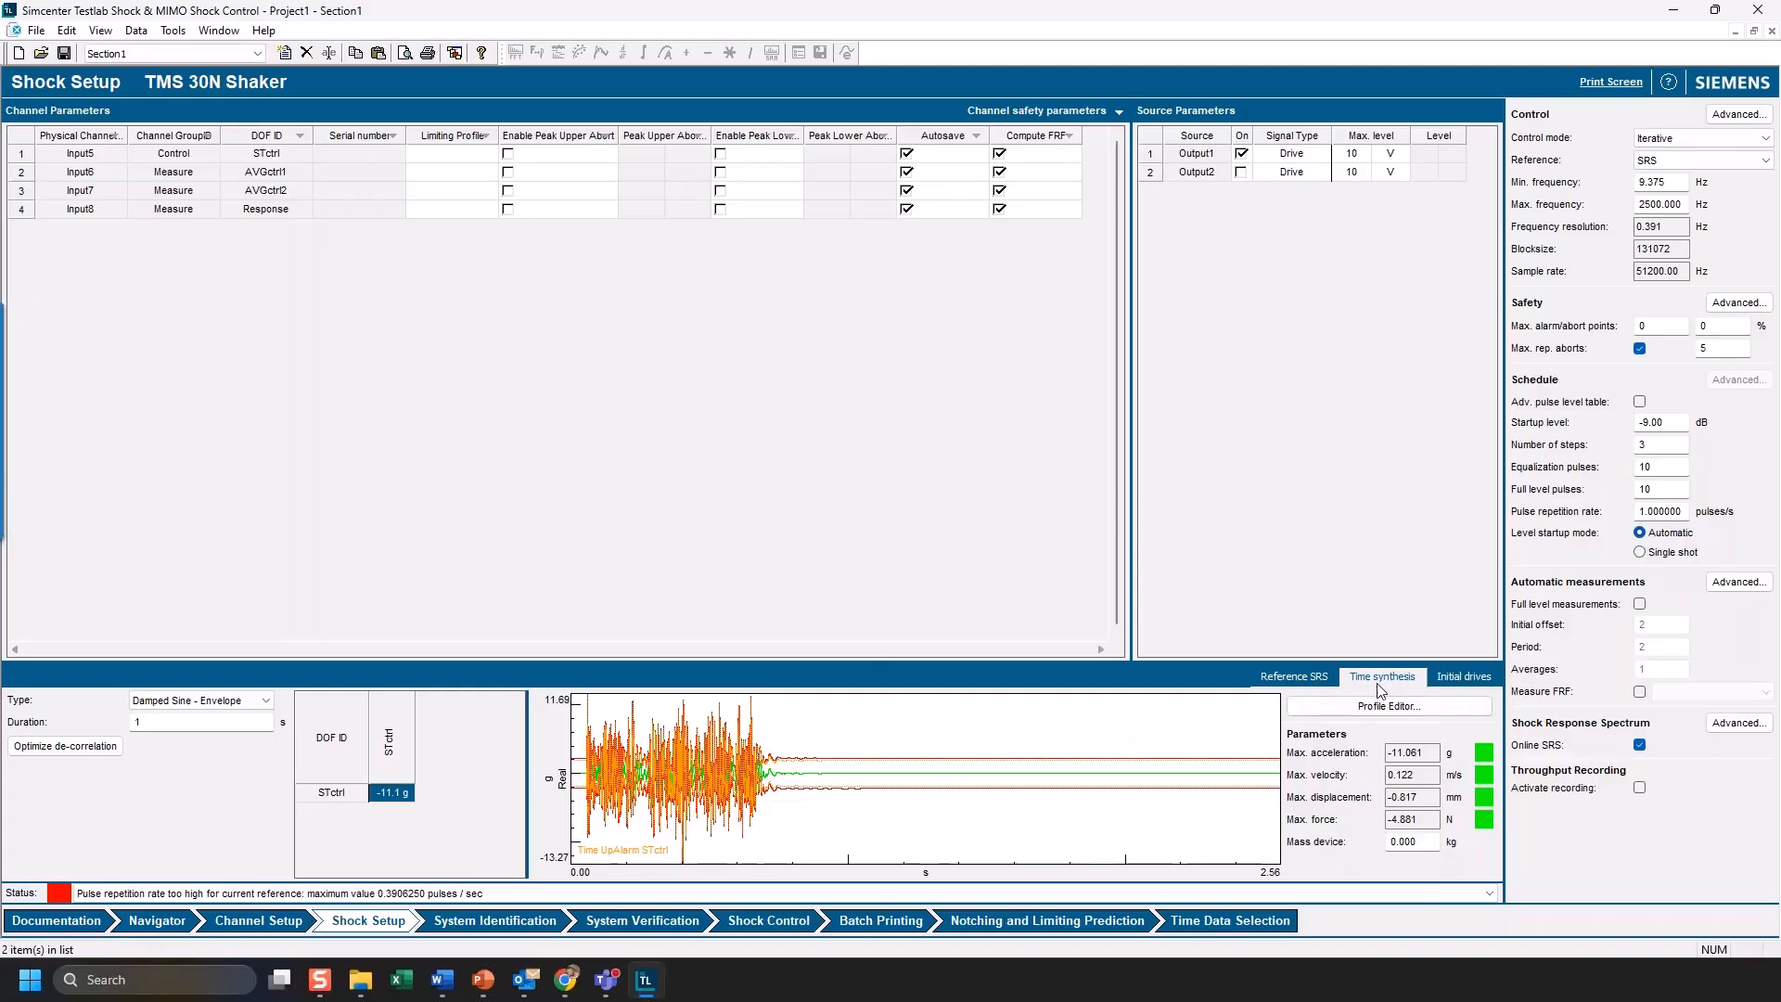
pyautogui.click(1322, 685)
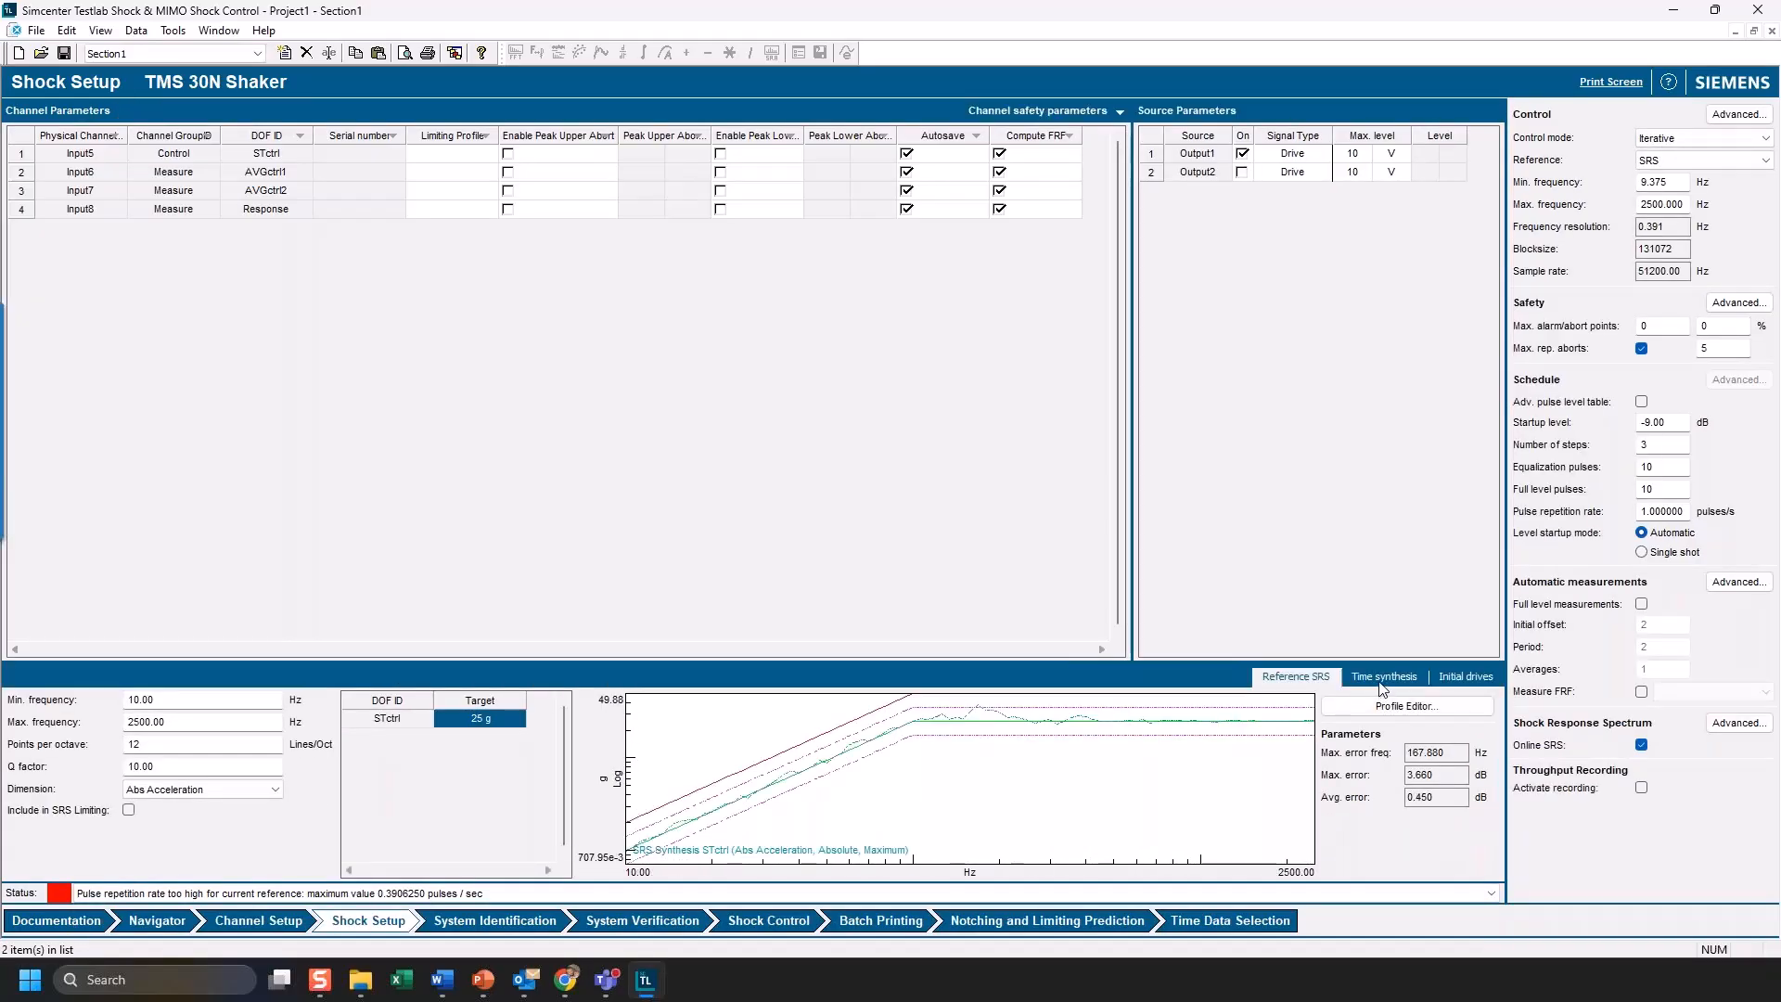
pyautogui.click(1451, 677)
pyautogui.click(1462, 680)
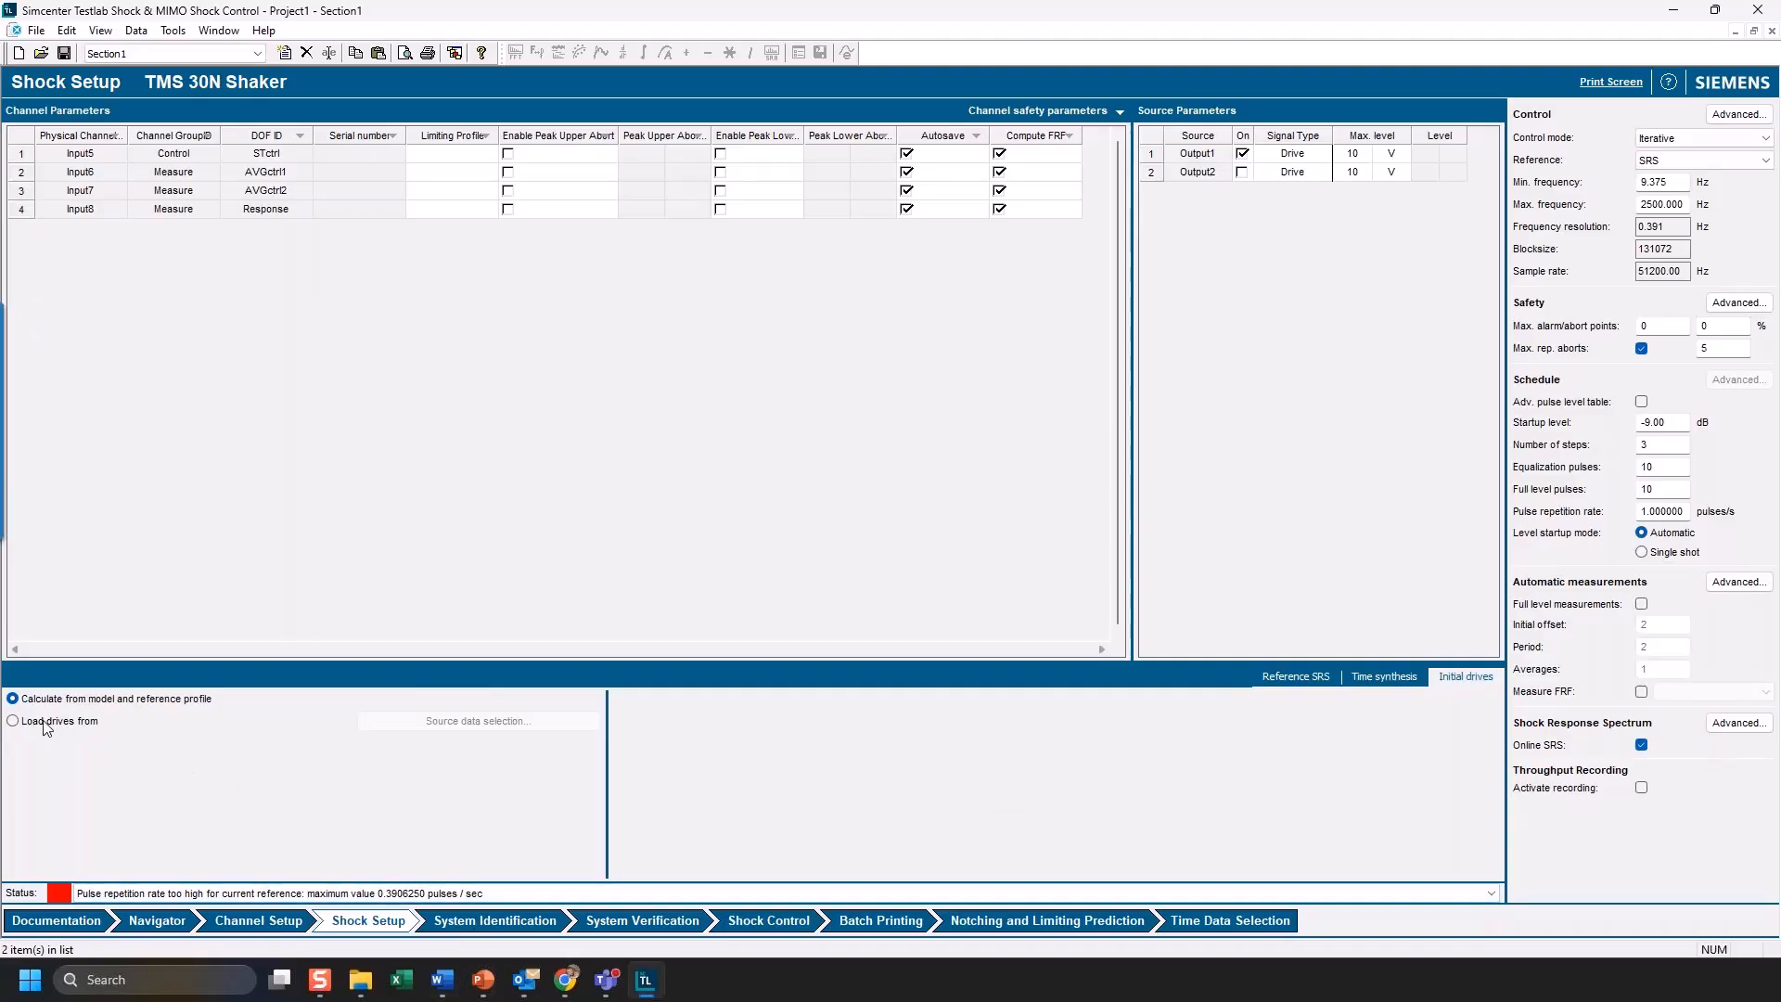
# - In the System Identification settings, decouple the acquisition parameters from the setup and set the frequency resolution to 1.5625 Hz
pyautogui.click(455, 921)
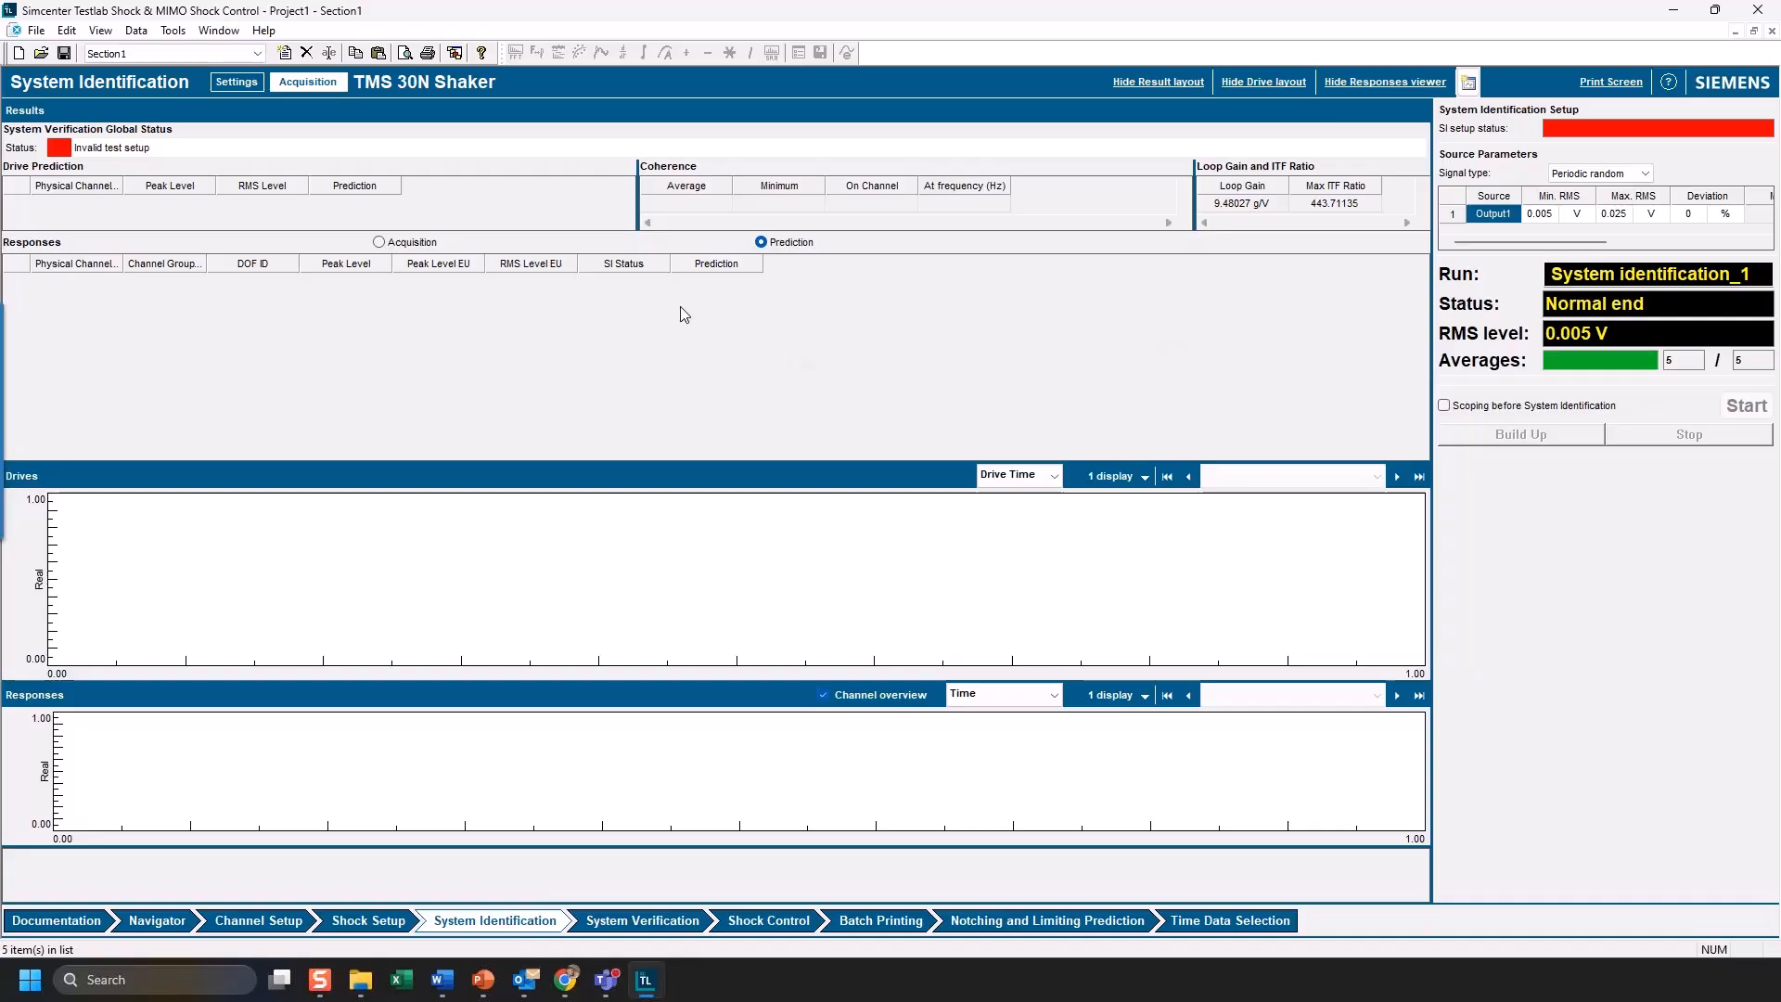
pyautogui.click(239, 84)
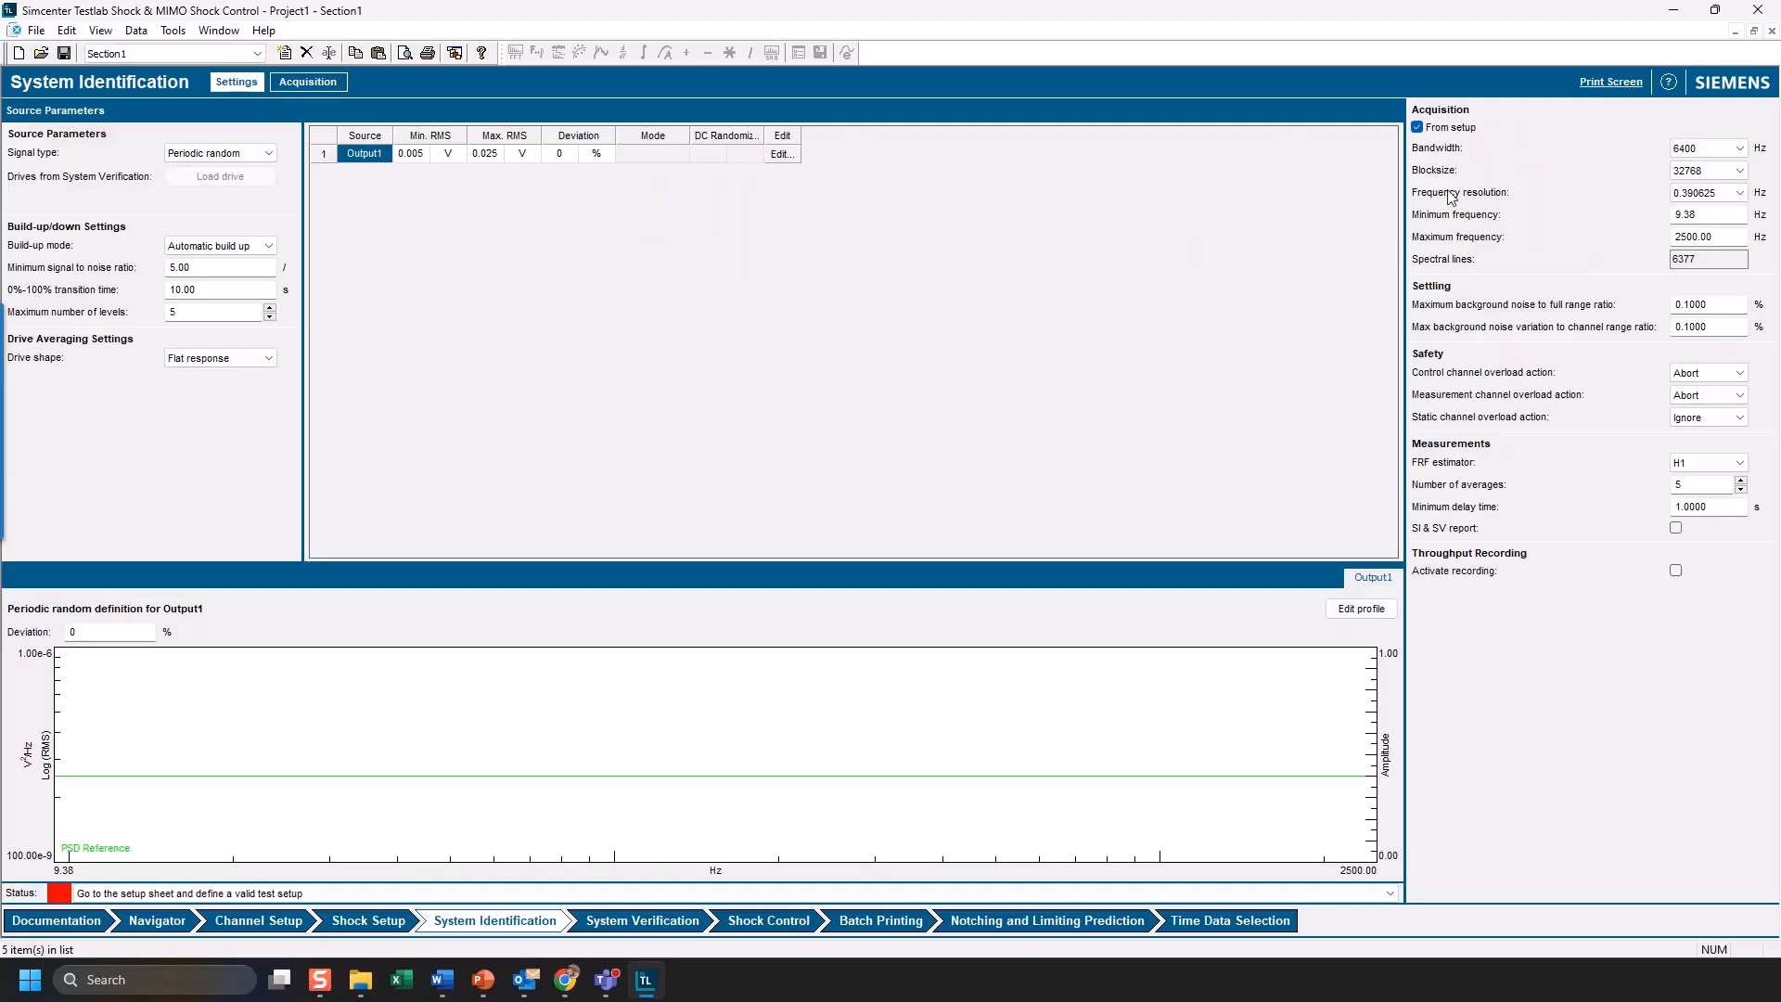
pyautogui.click(1735, 198)
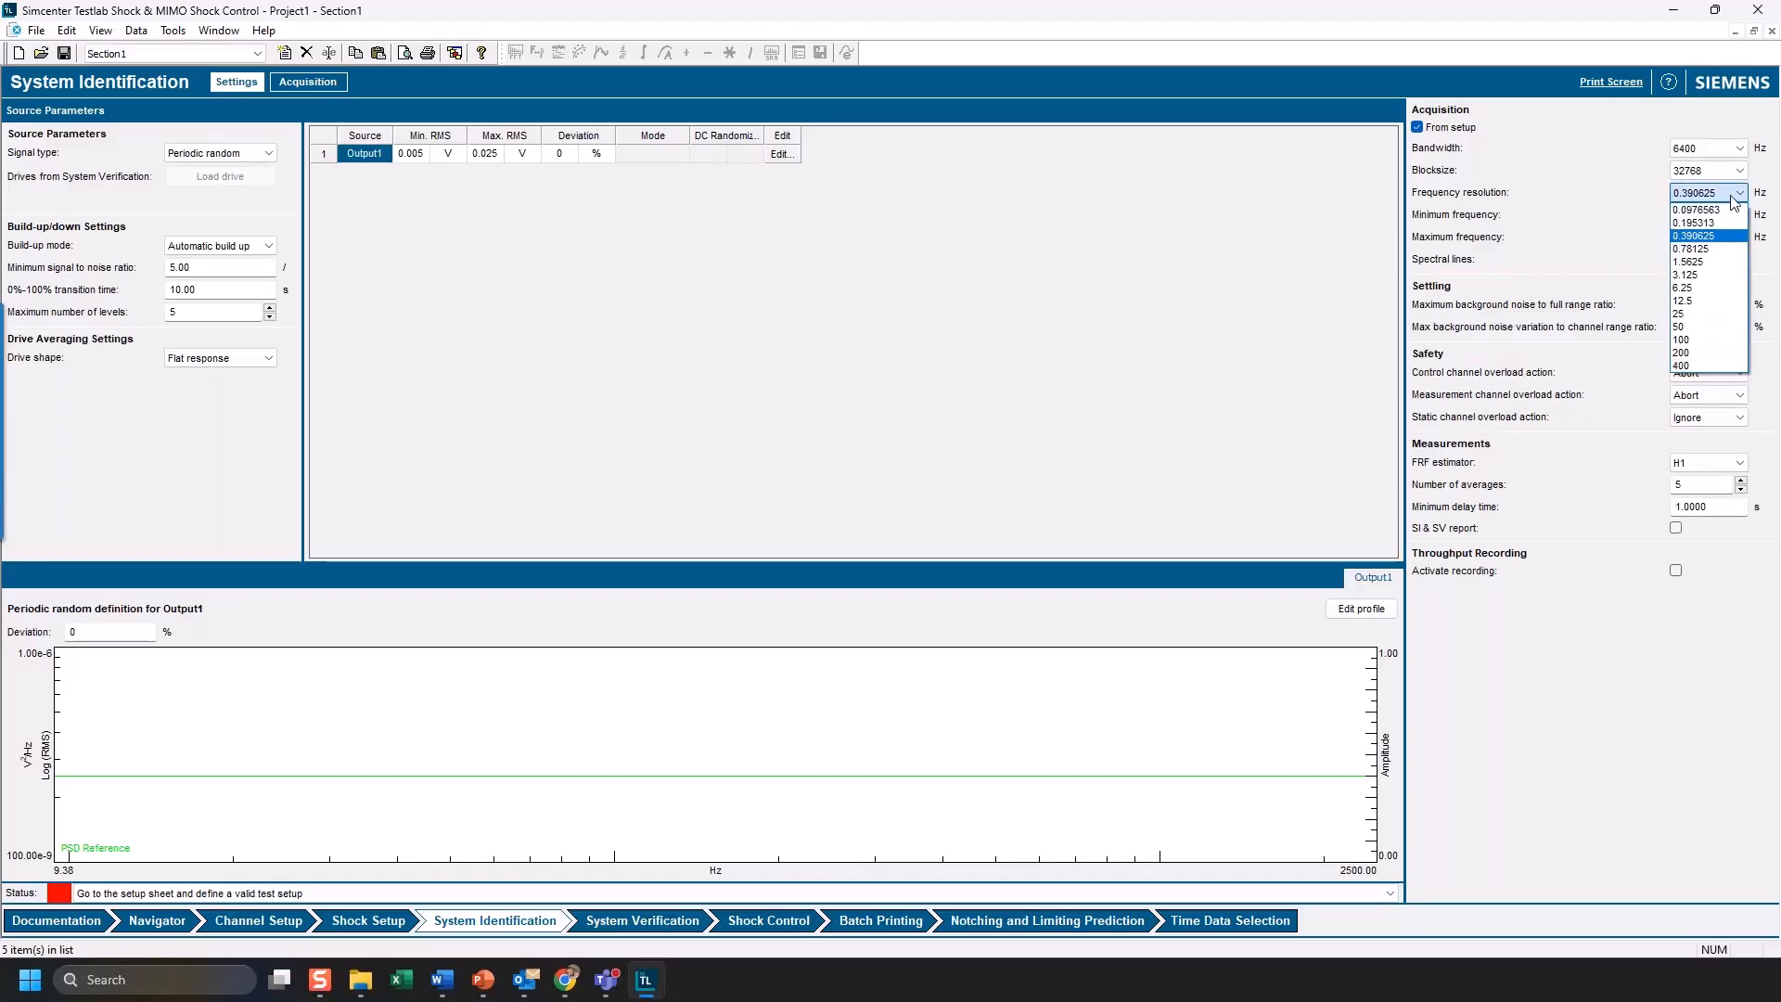
pyautogui.click(1576, 200)
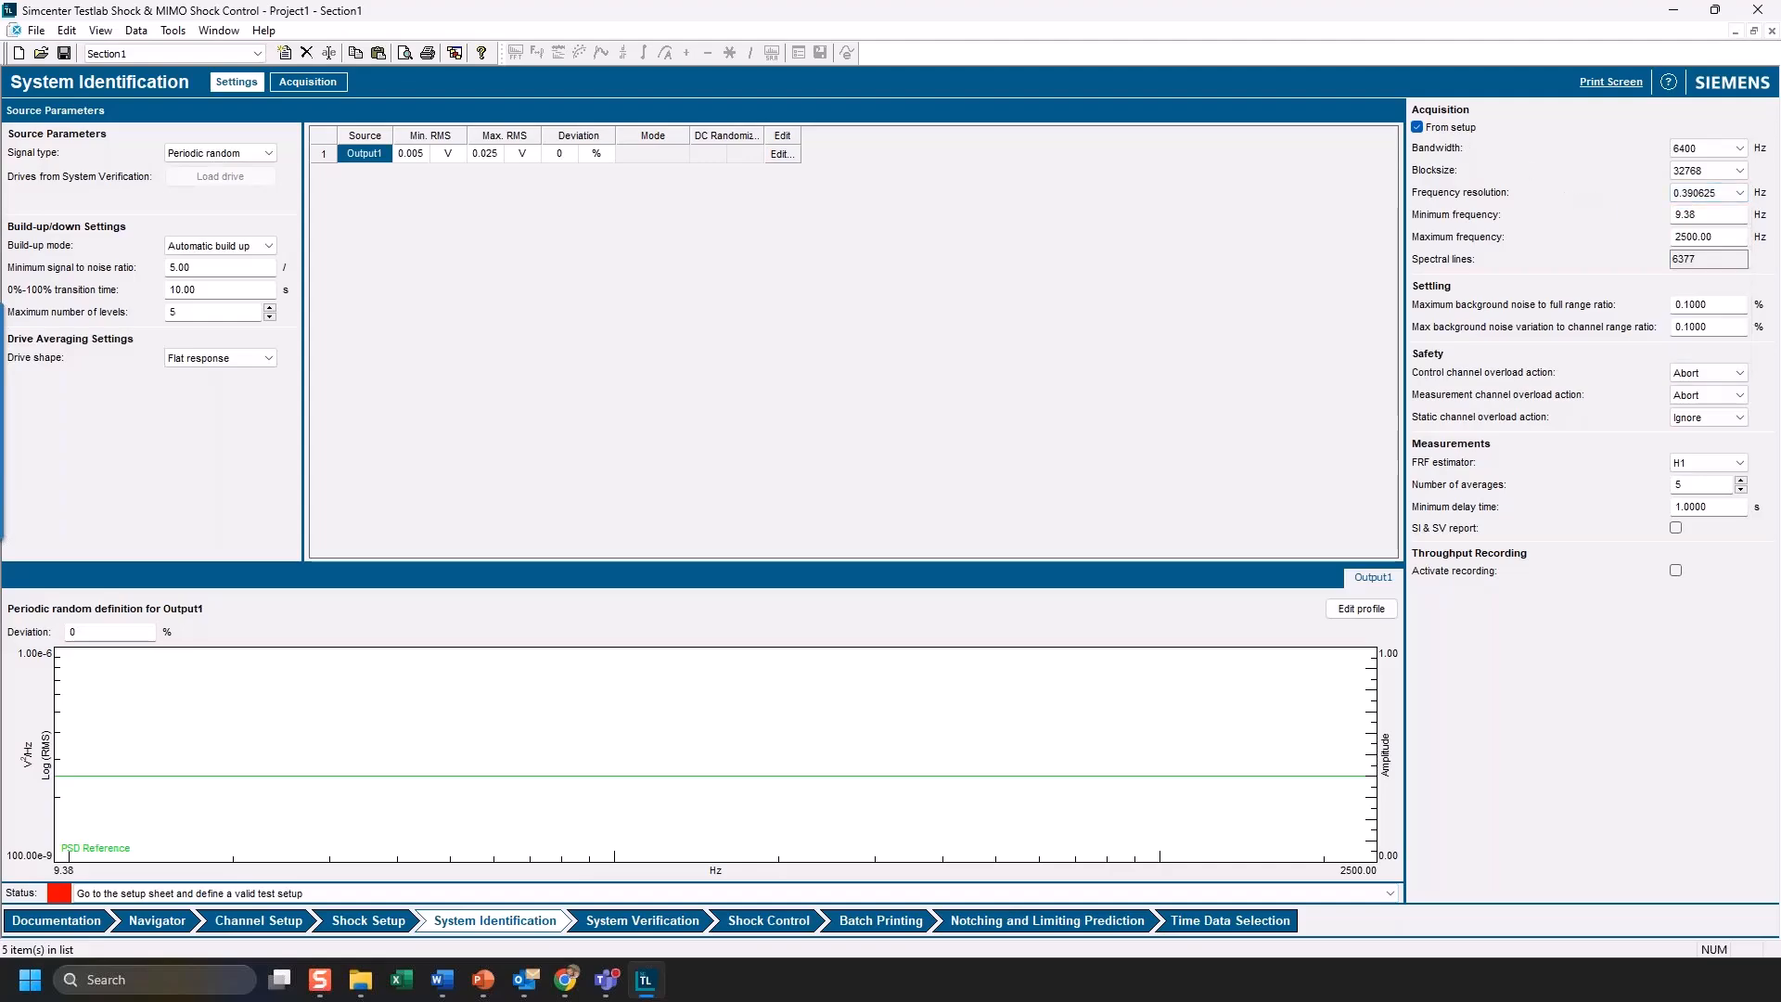
pyautogui.click(1738, 193)
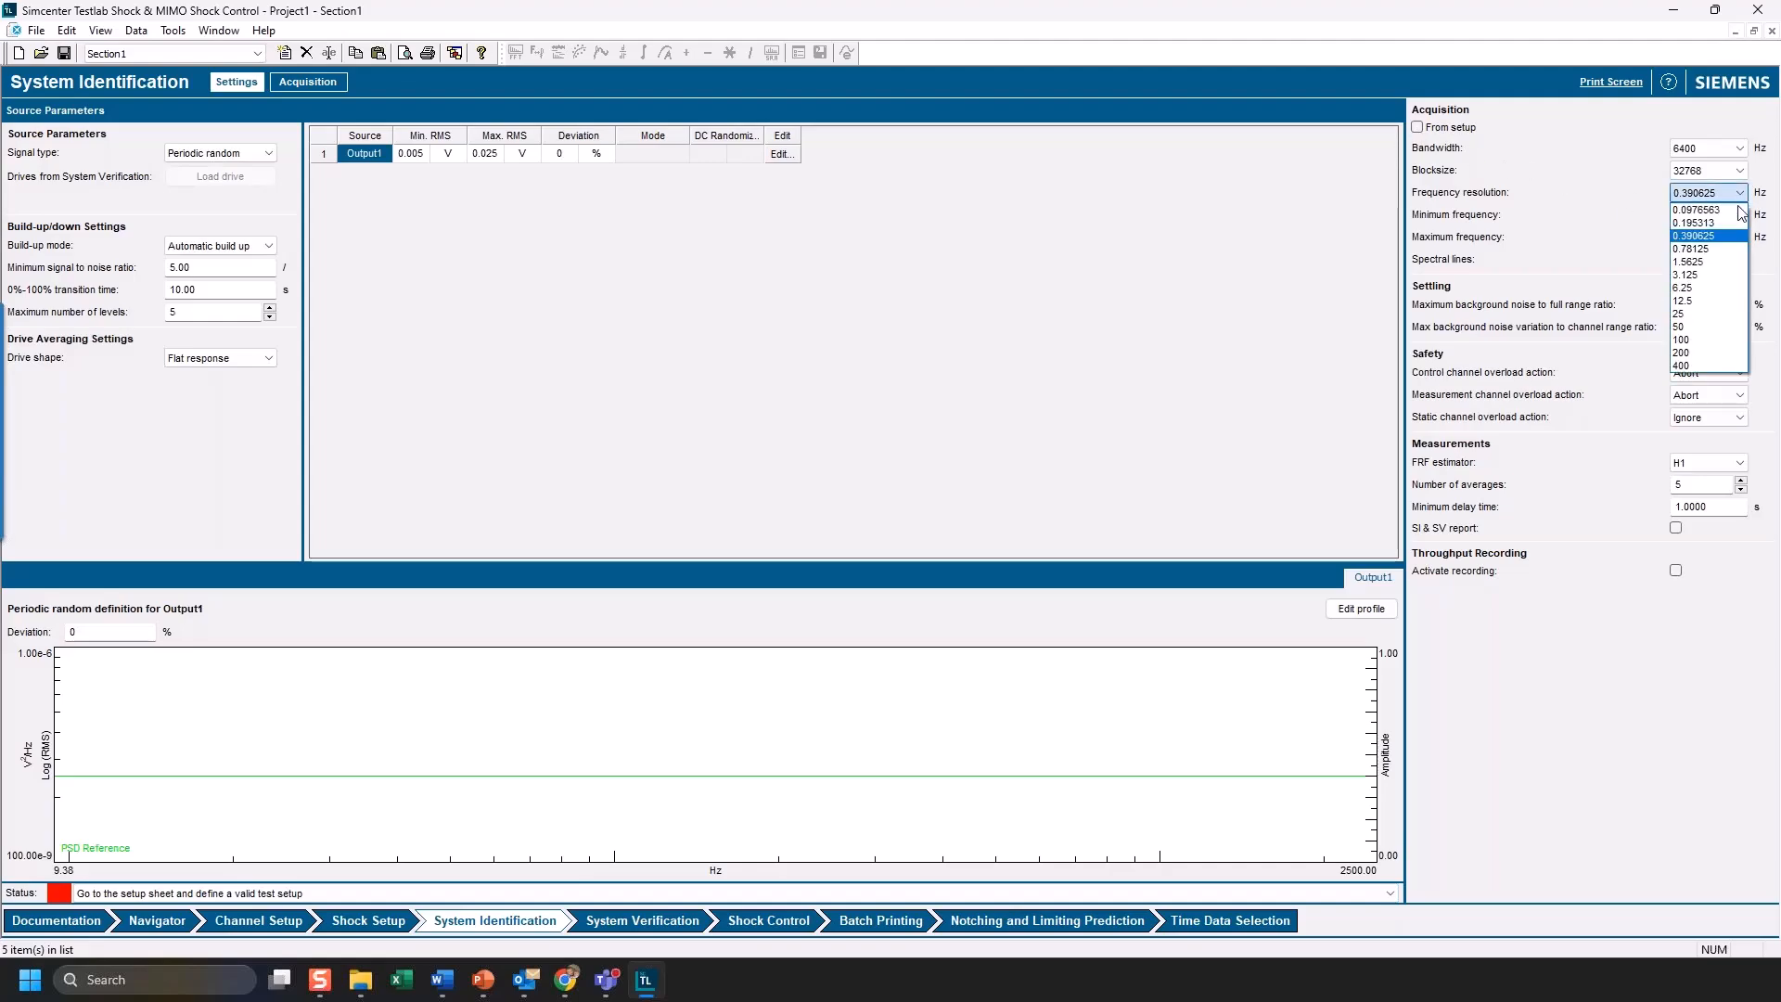
pyautogui.click(1735, 261)
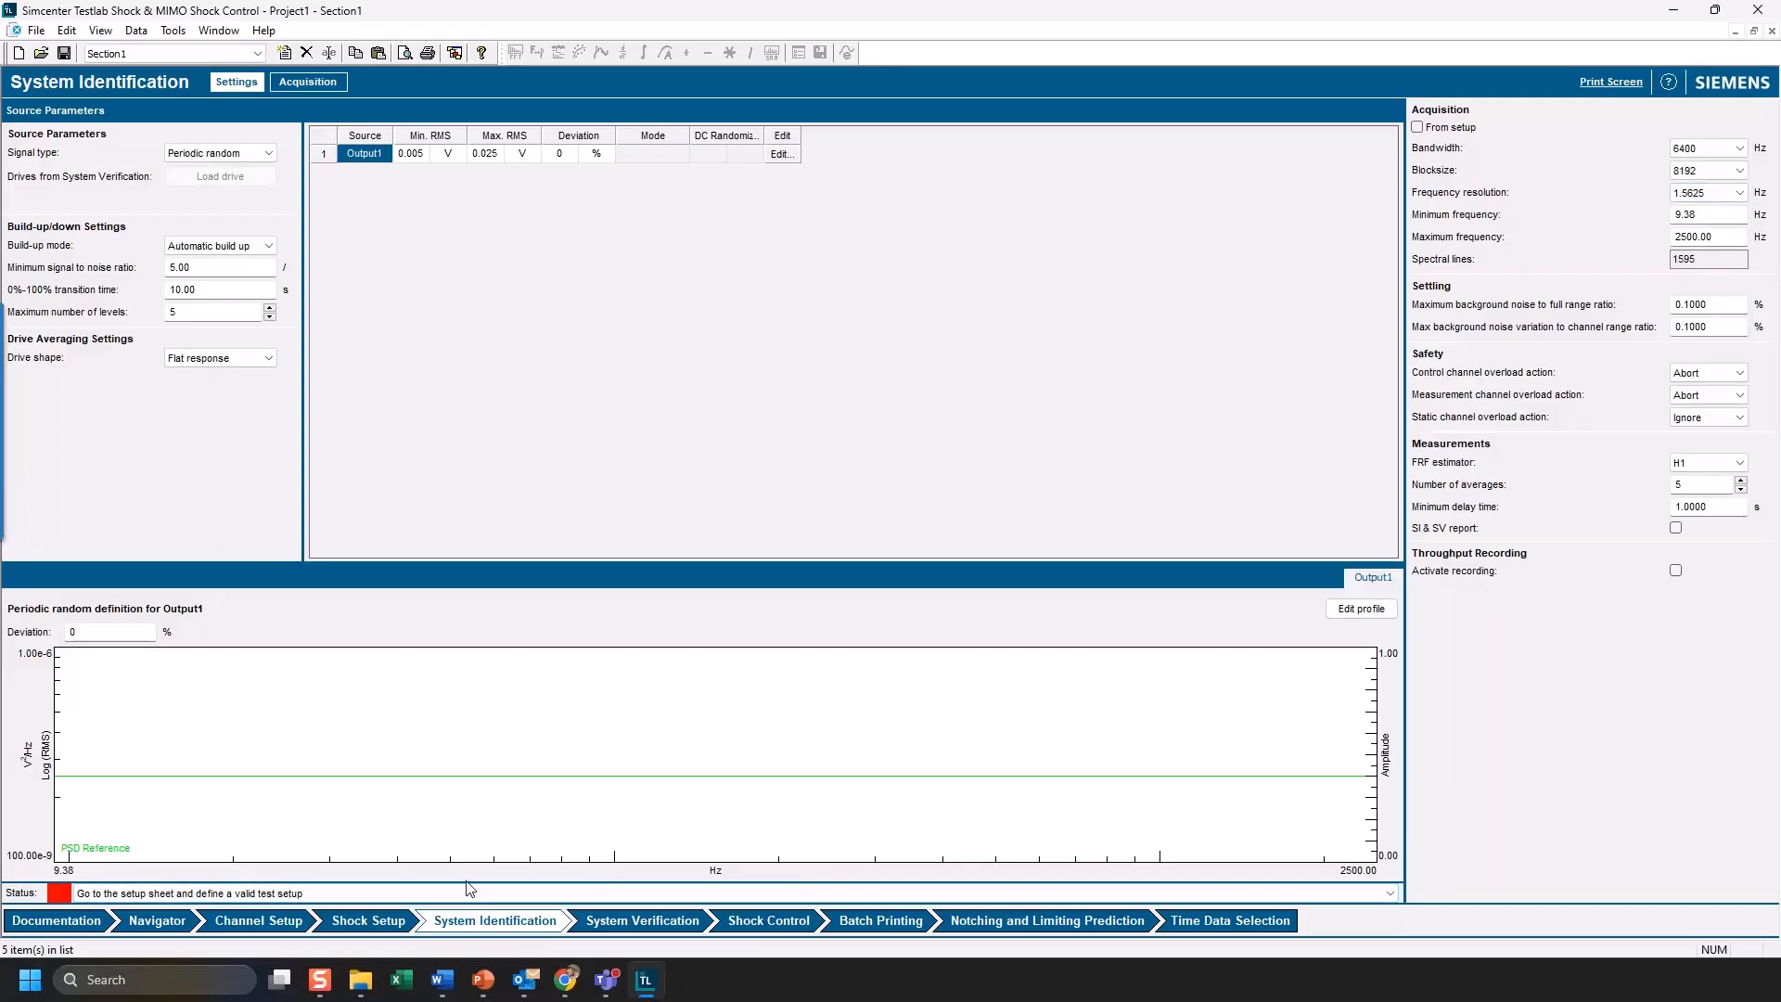
# - Check the System Verification sheet and the System Identification acquisition view for the test setup status
pyautogui.click(624, 923)
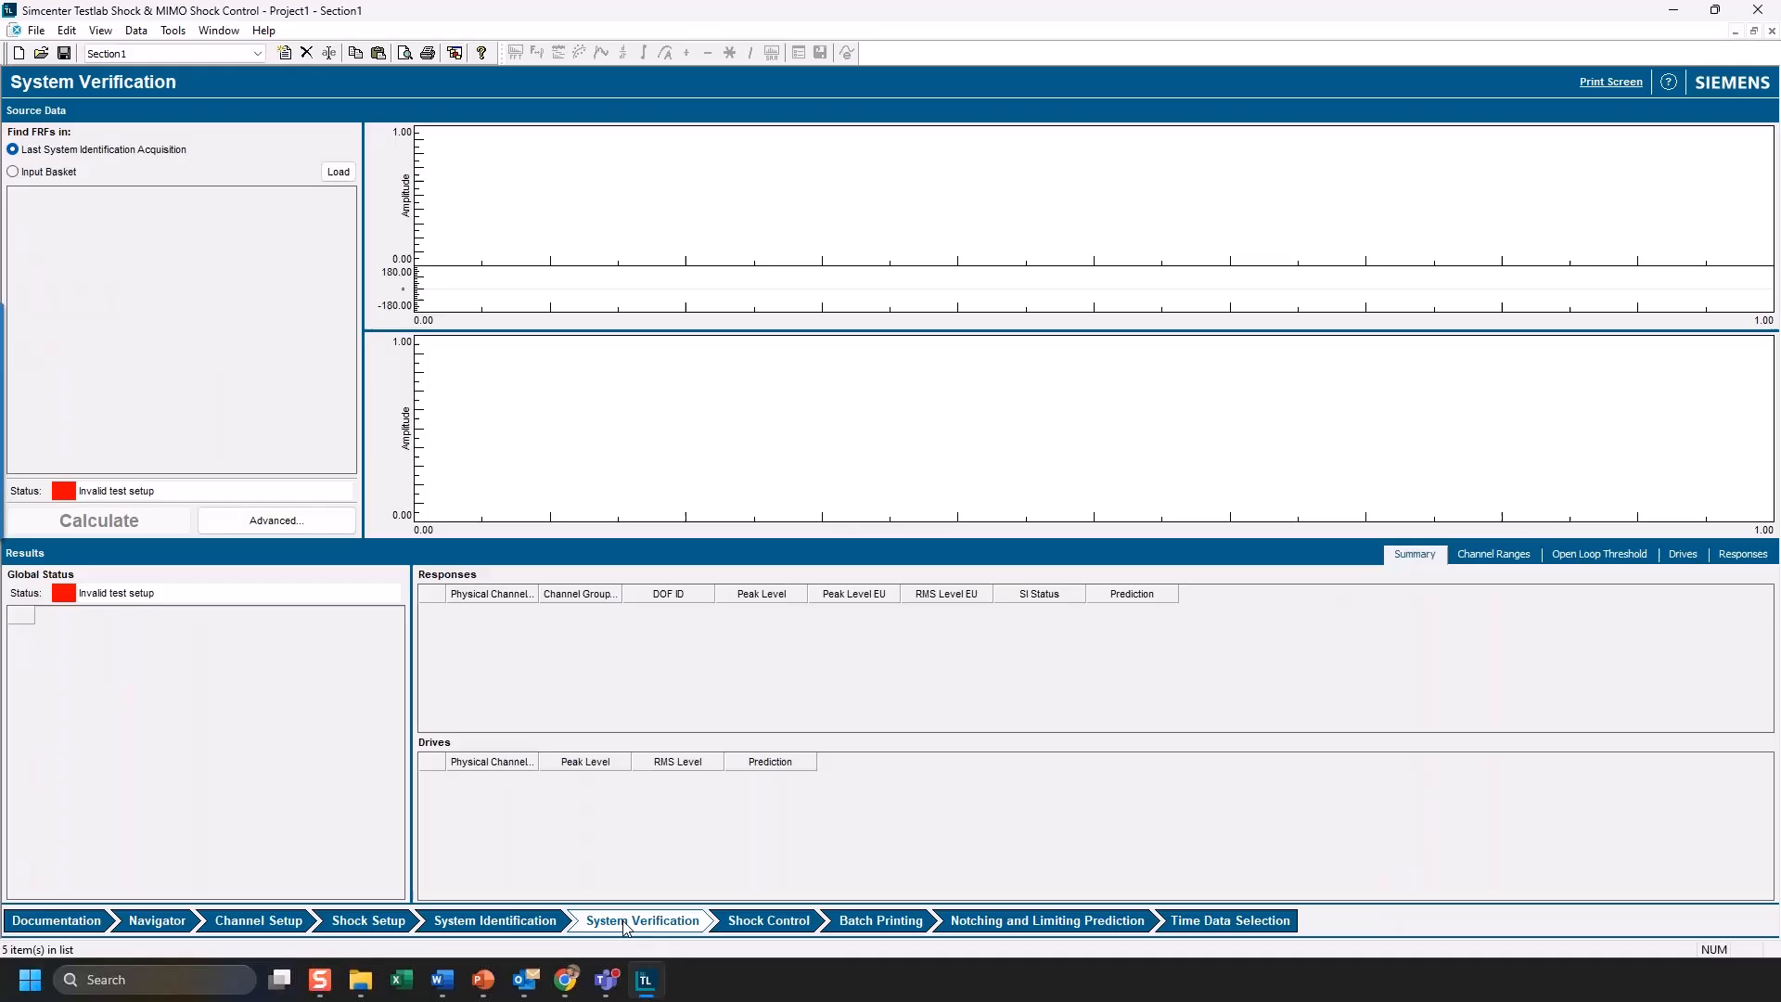
pyautogui.click(498, 922)
pyautogui.click(315, 80)
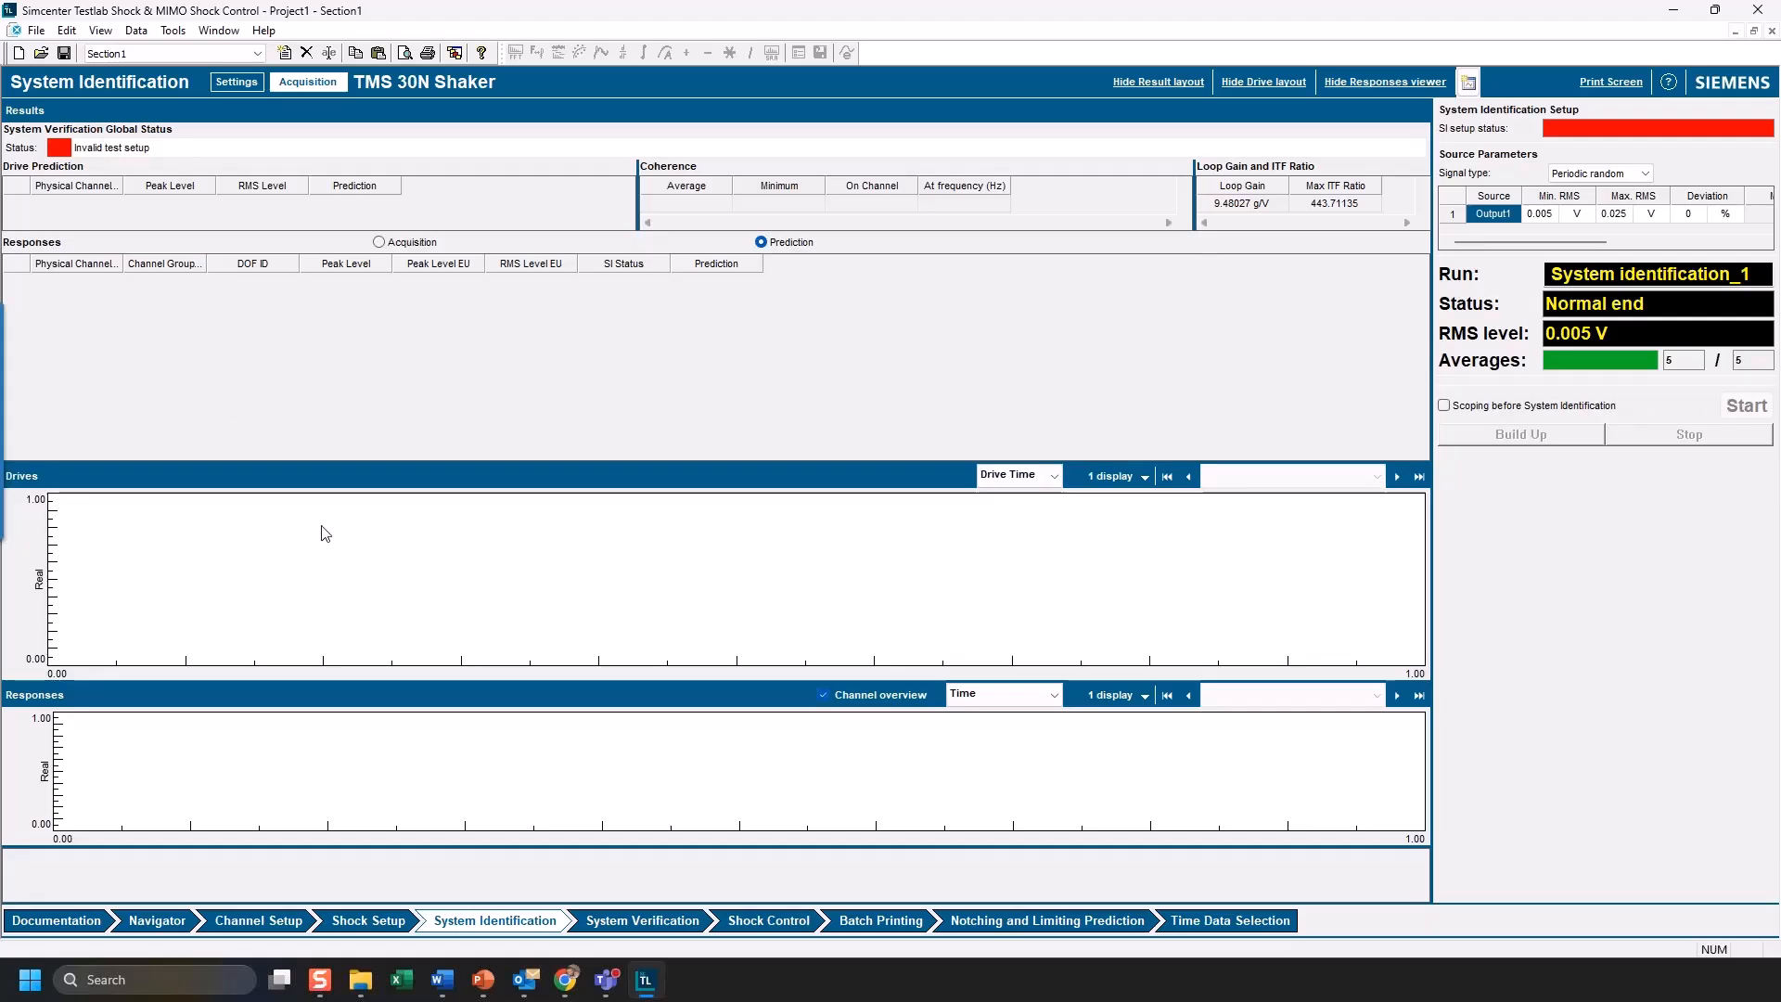
# - Set the pulse repetition rate in Shock Setup to 0.25 pulses/s
pyautogui.click(387, 923)
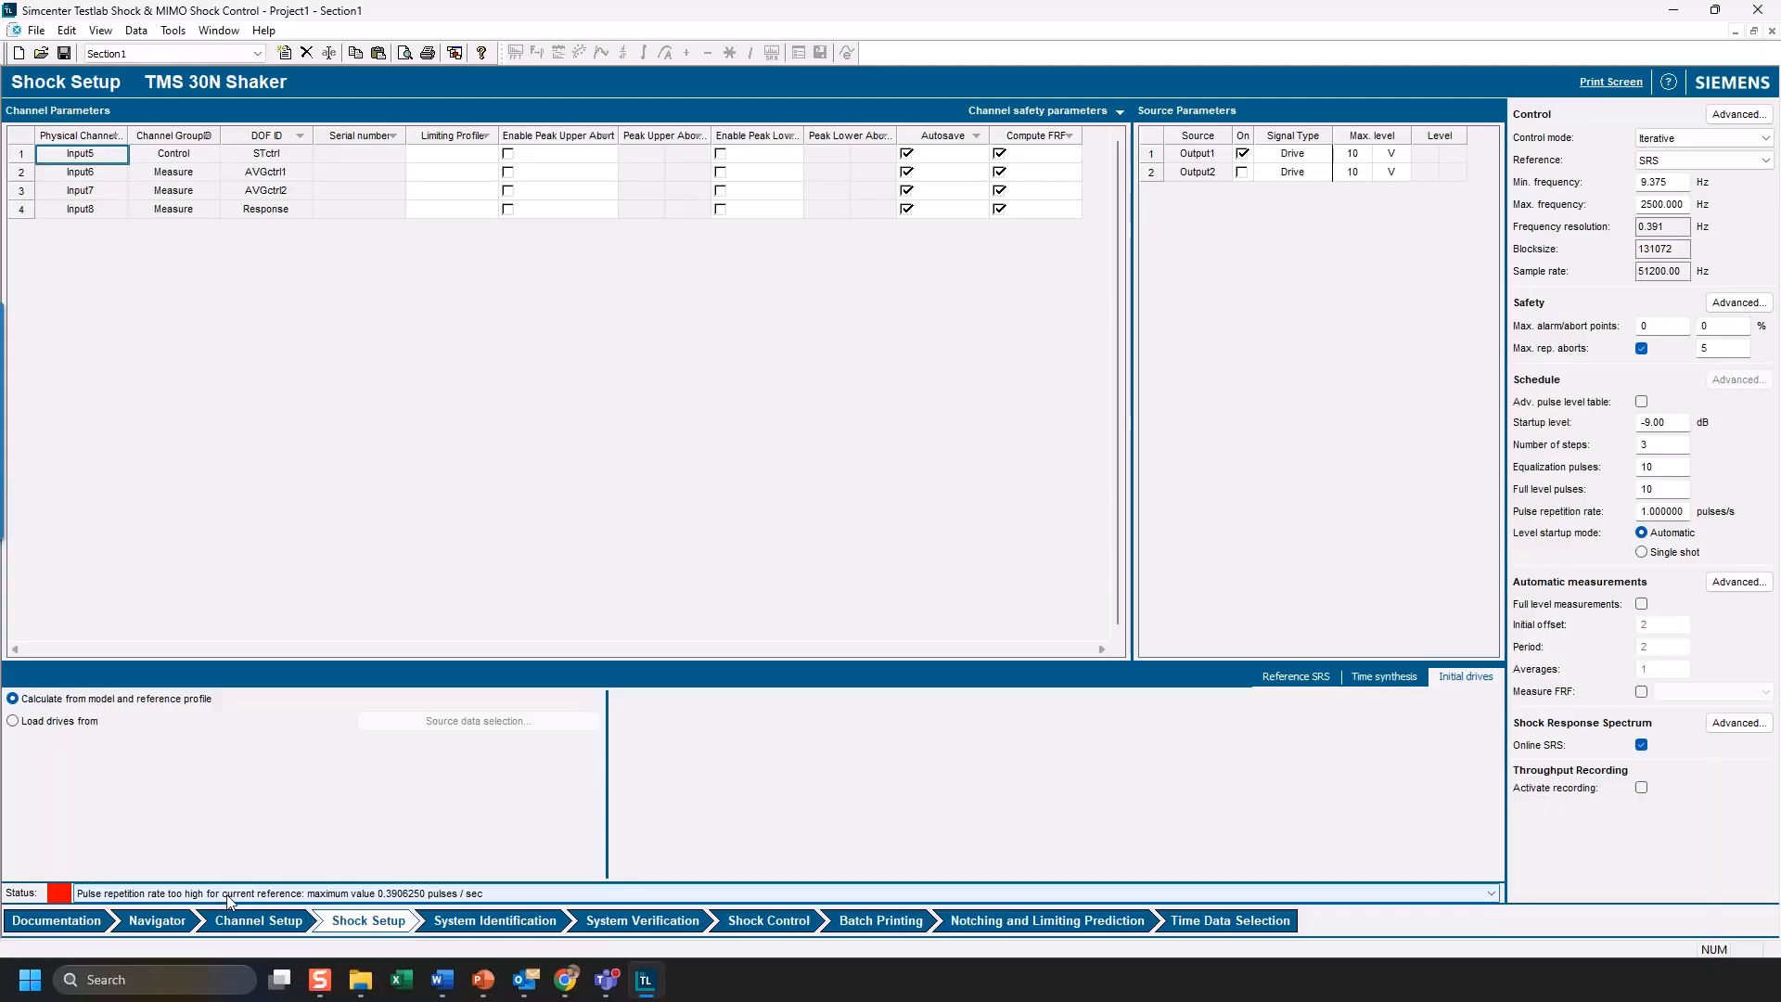
pyautogui.doubleClick(1667, 512)
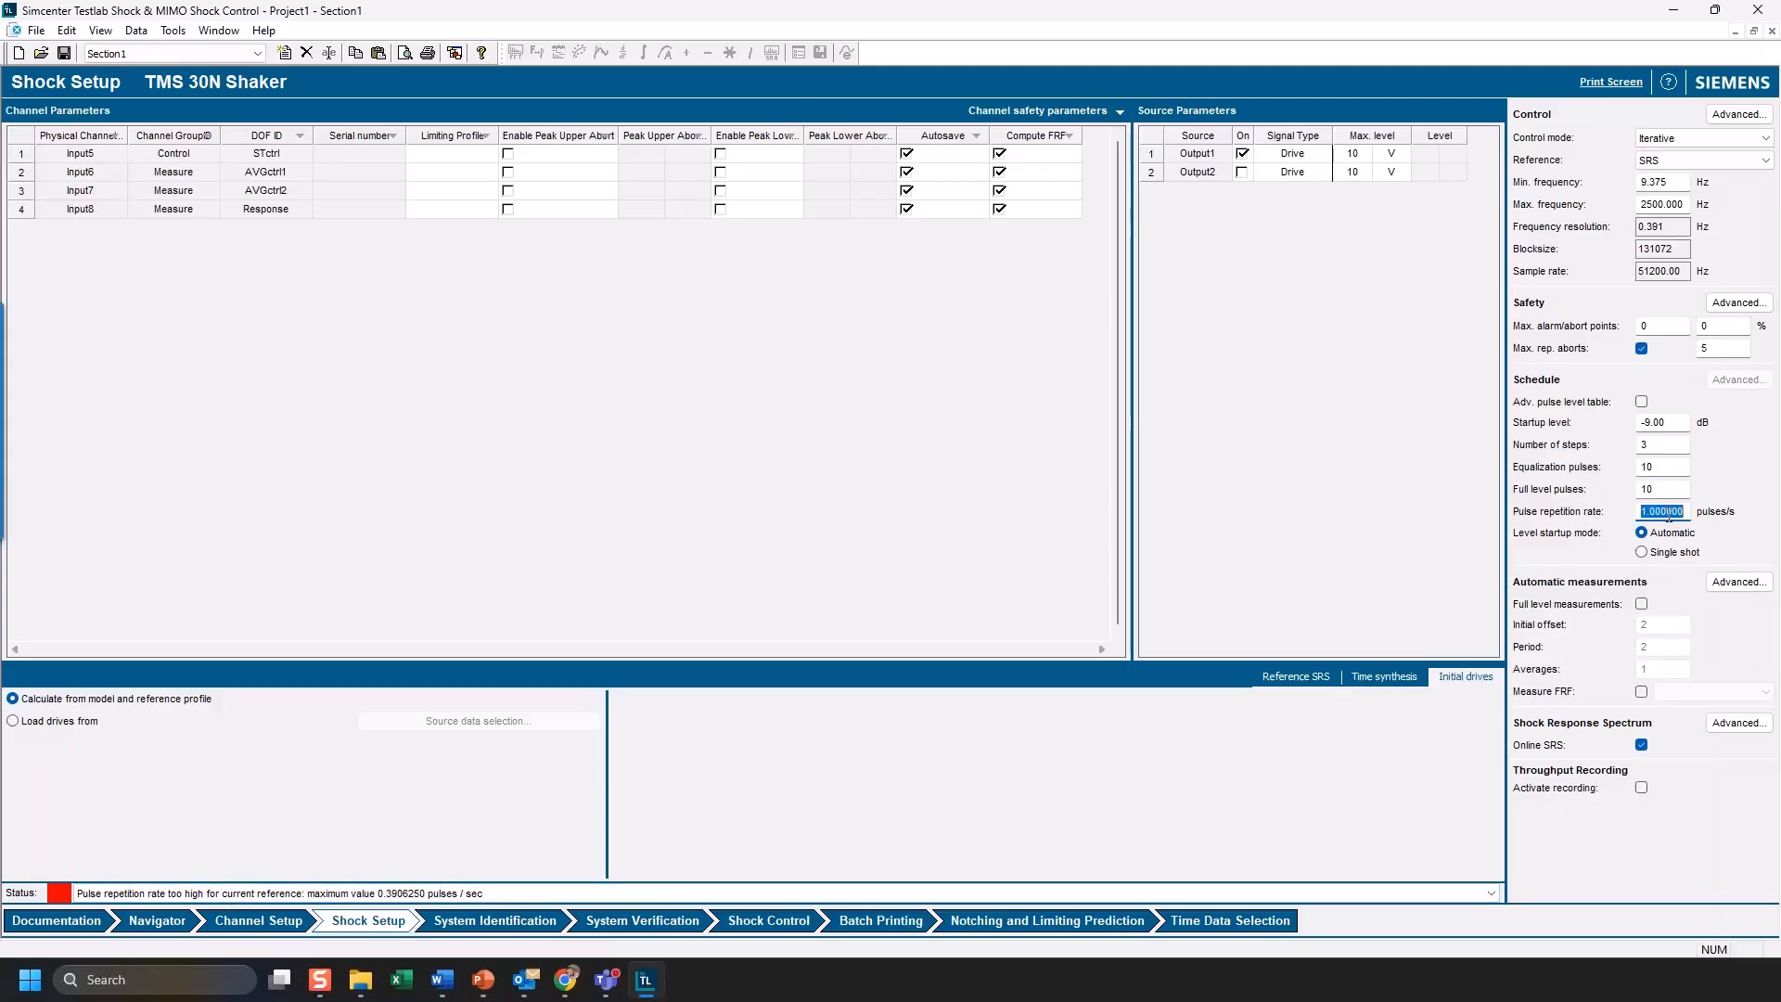
pyautogui.write('.25')
pyautogui.click(1668, 489)
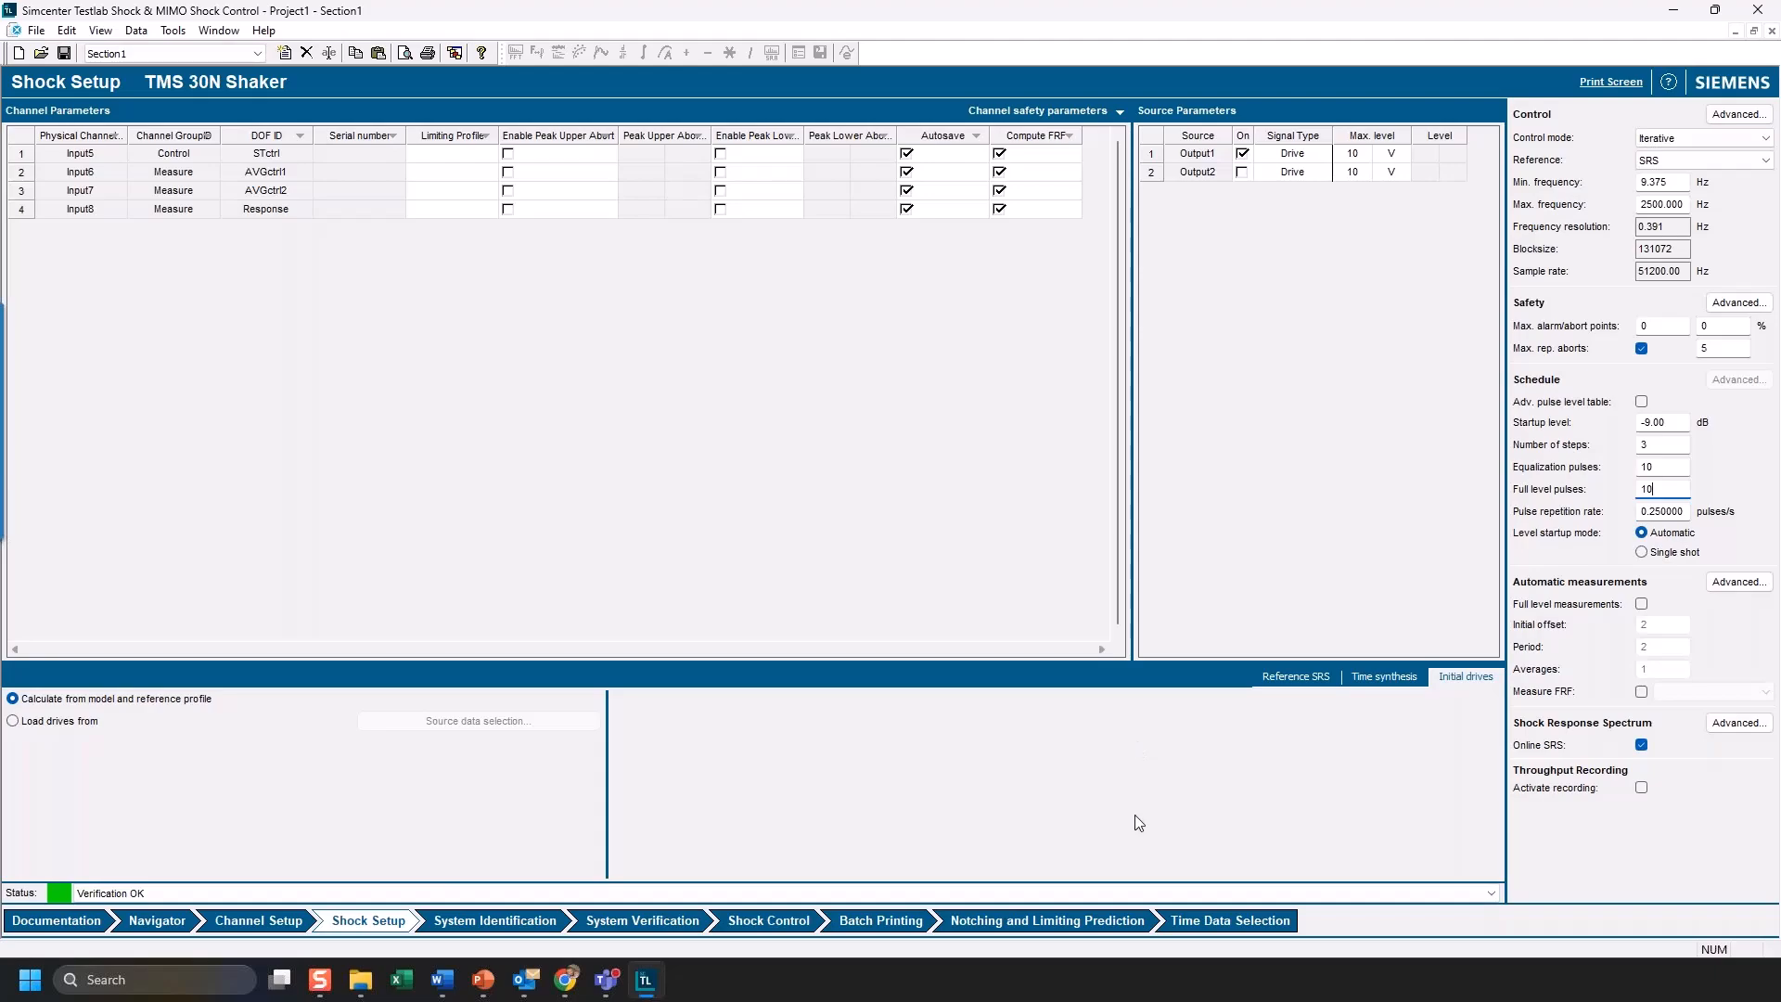
# - Run the system identification and bring up System Verification, acknowledging the armed-system warning
pyautogui.click(511, 919)
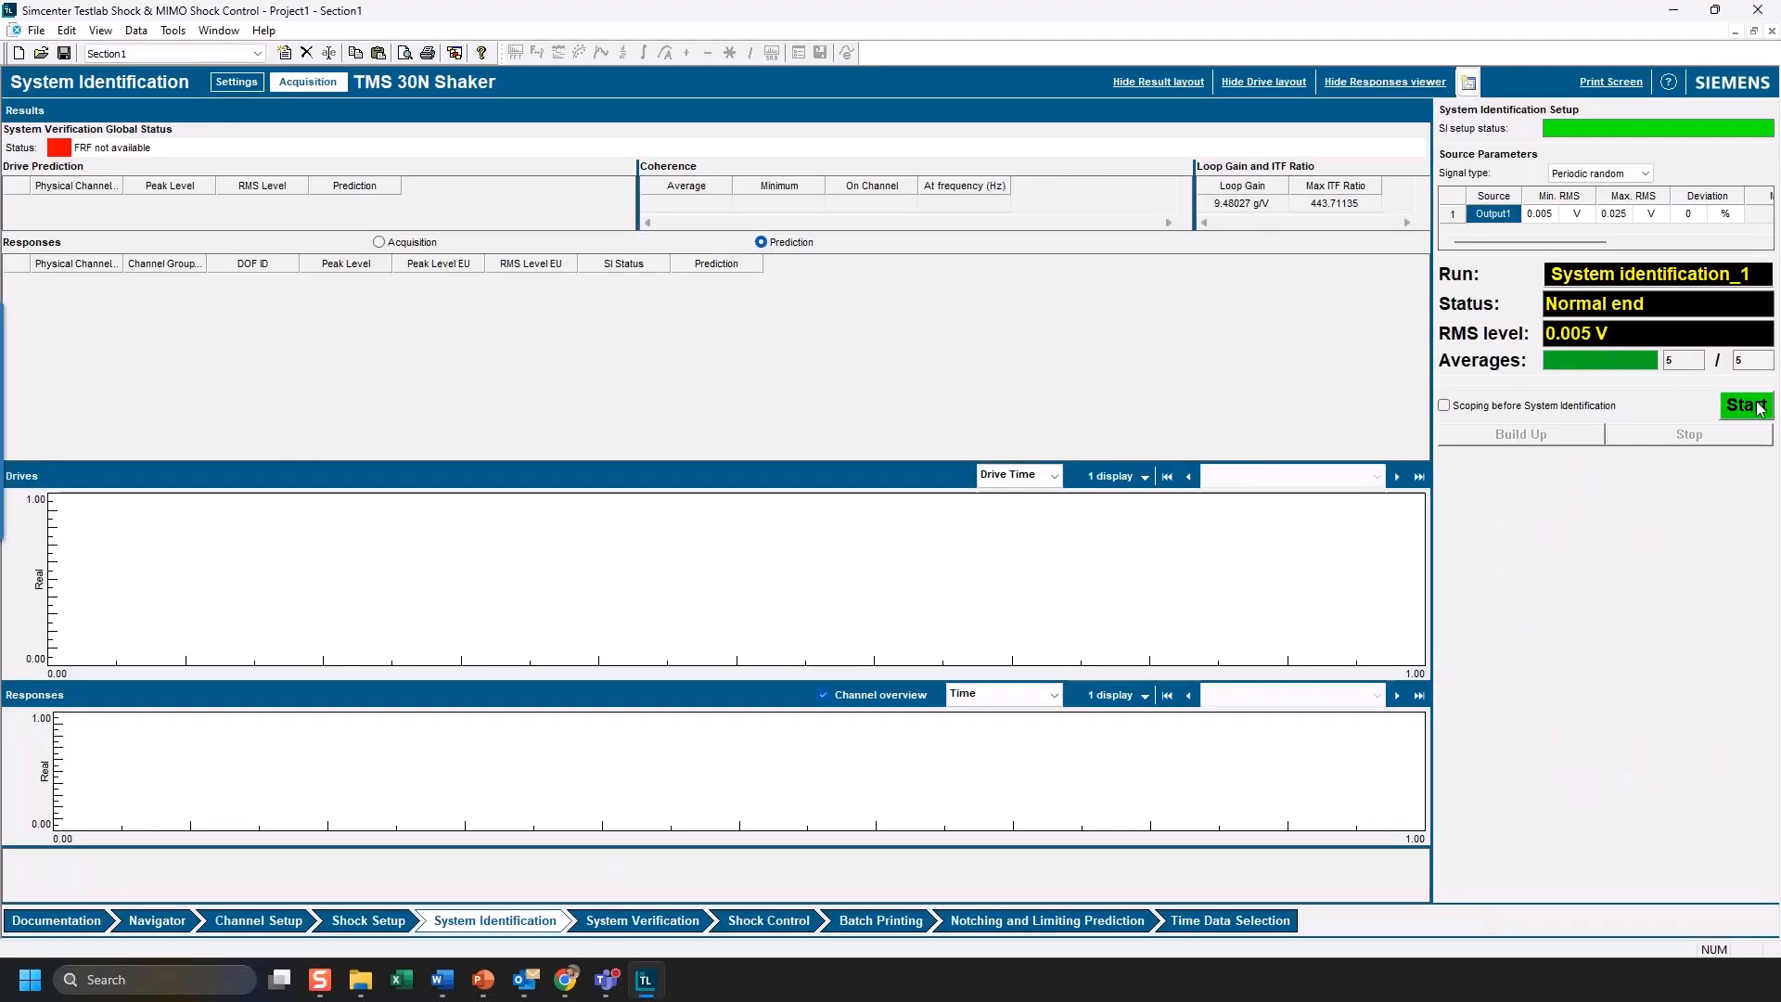
pyautogui.click(1750, 408)
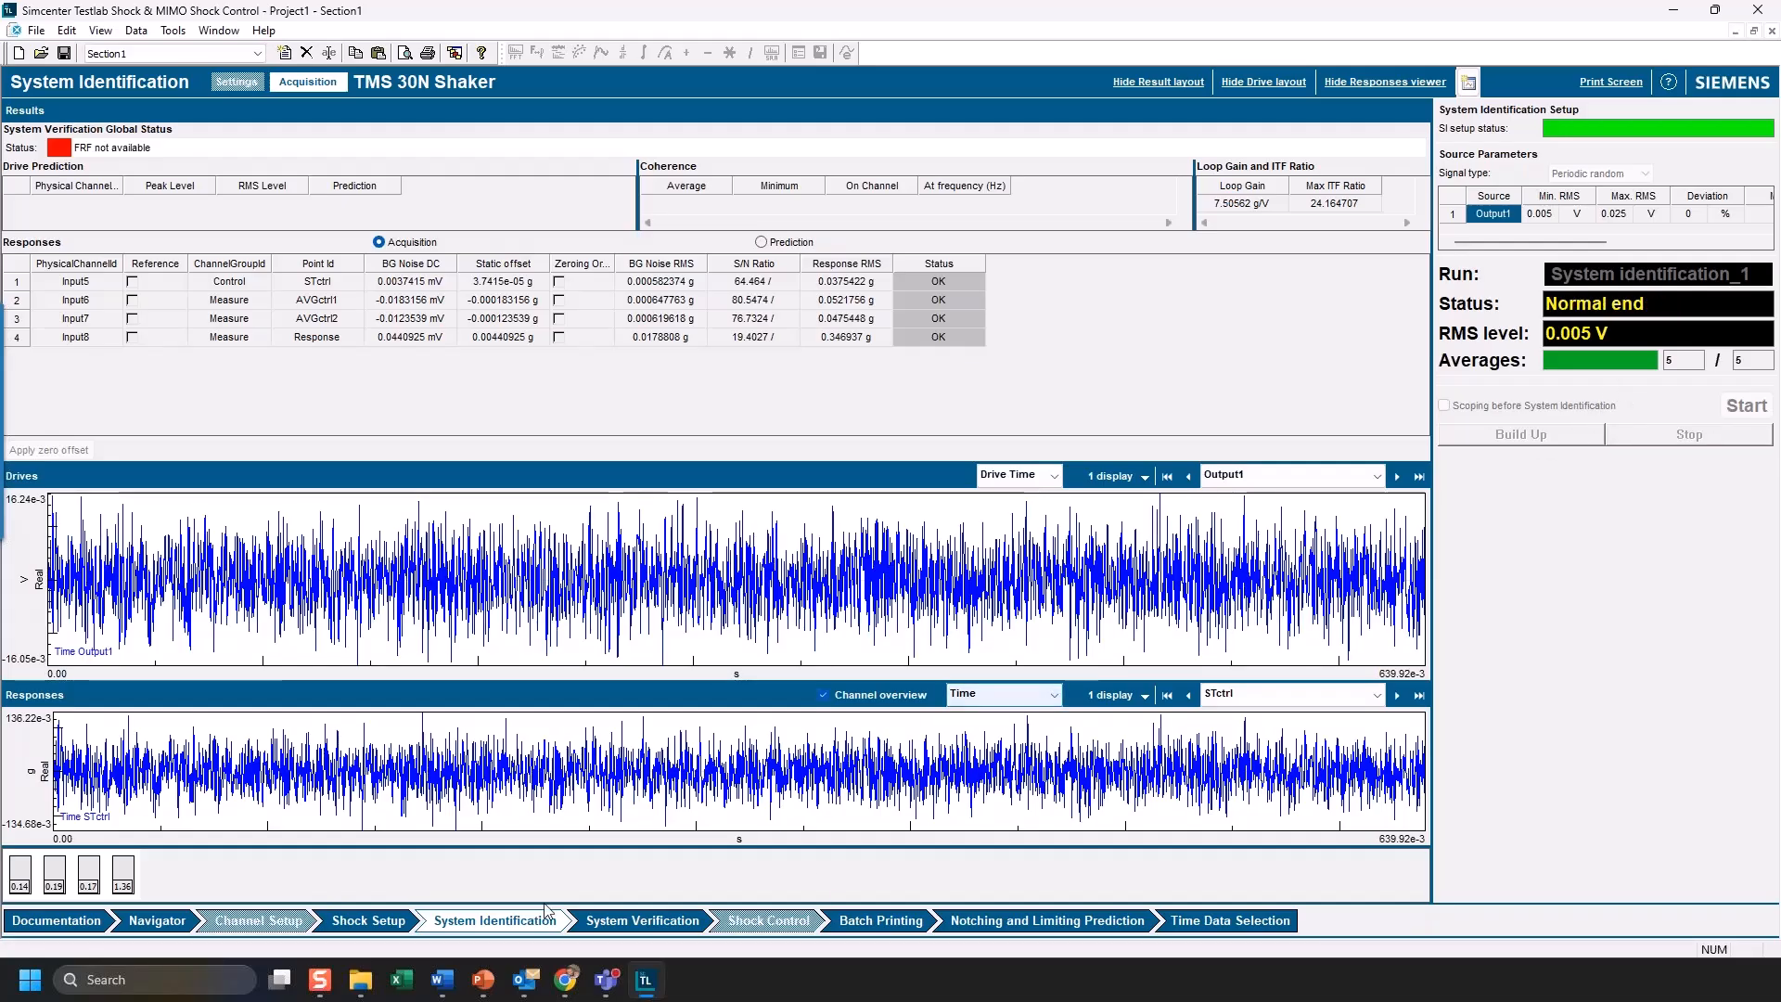
pyautogui.click(640, 923)
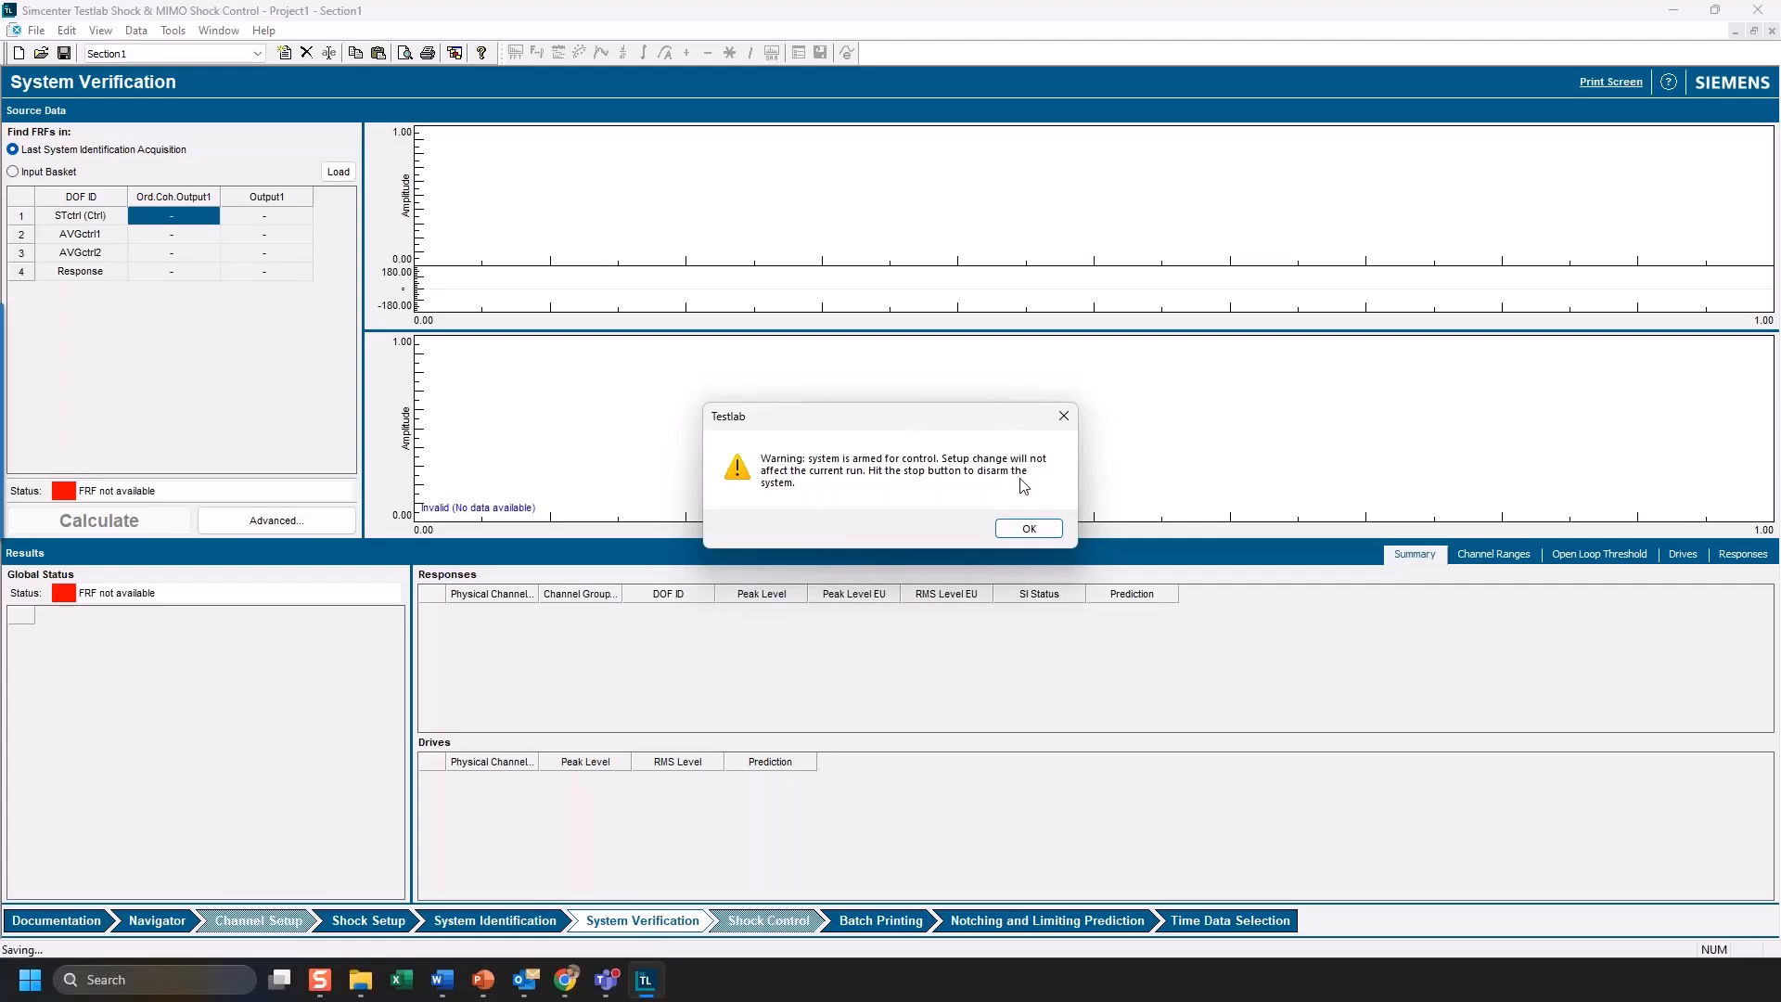
pyautogui.click(1031, 530)
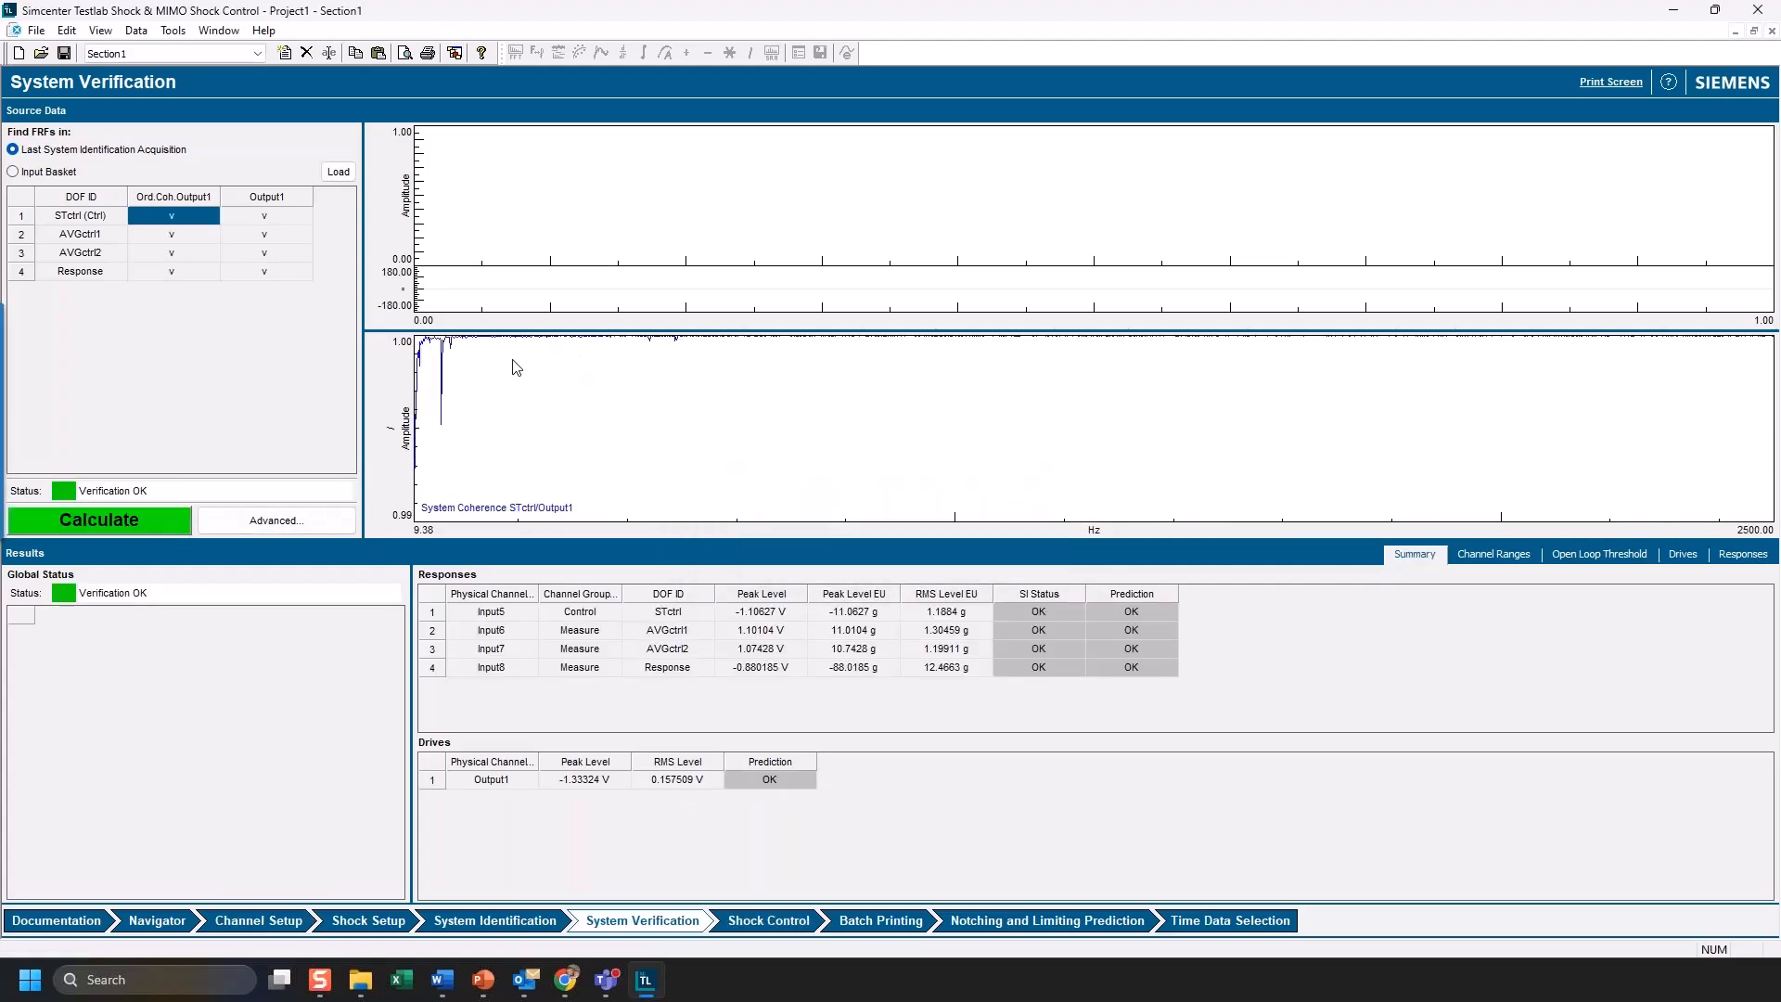
# - Examine the coherence of STctrl, AVGctrl1, AVGctrl2 and Response, plus the system FRF of STctrl
pyautogui.click(168, 198)
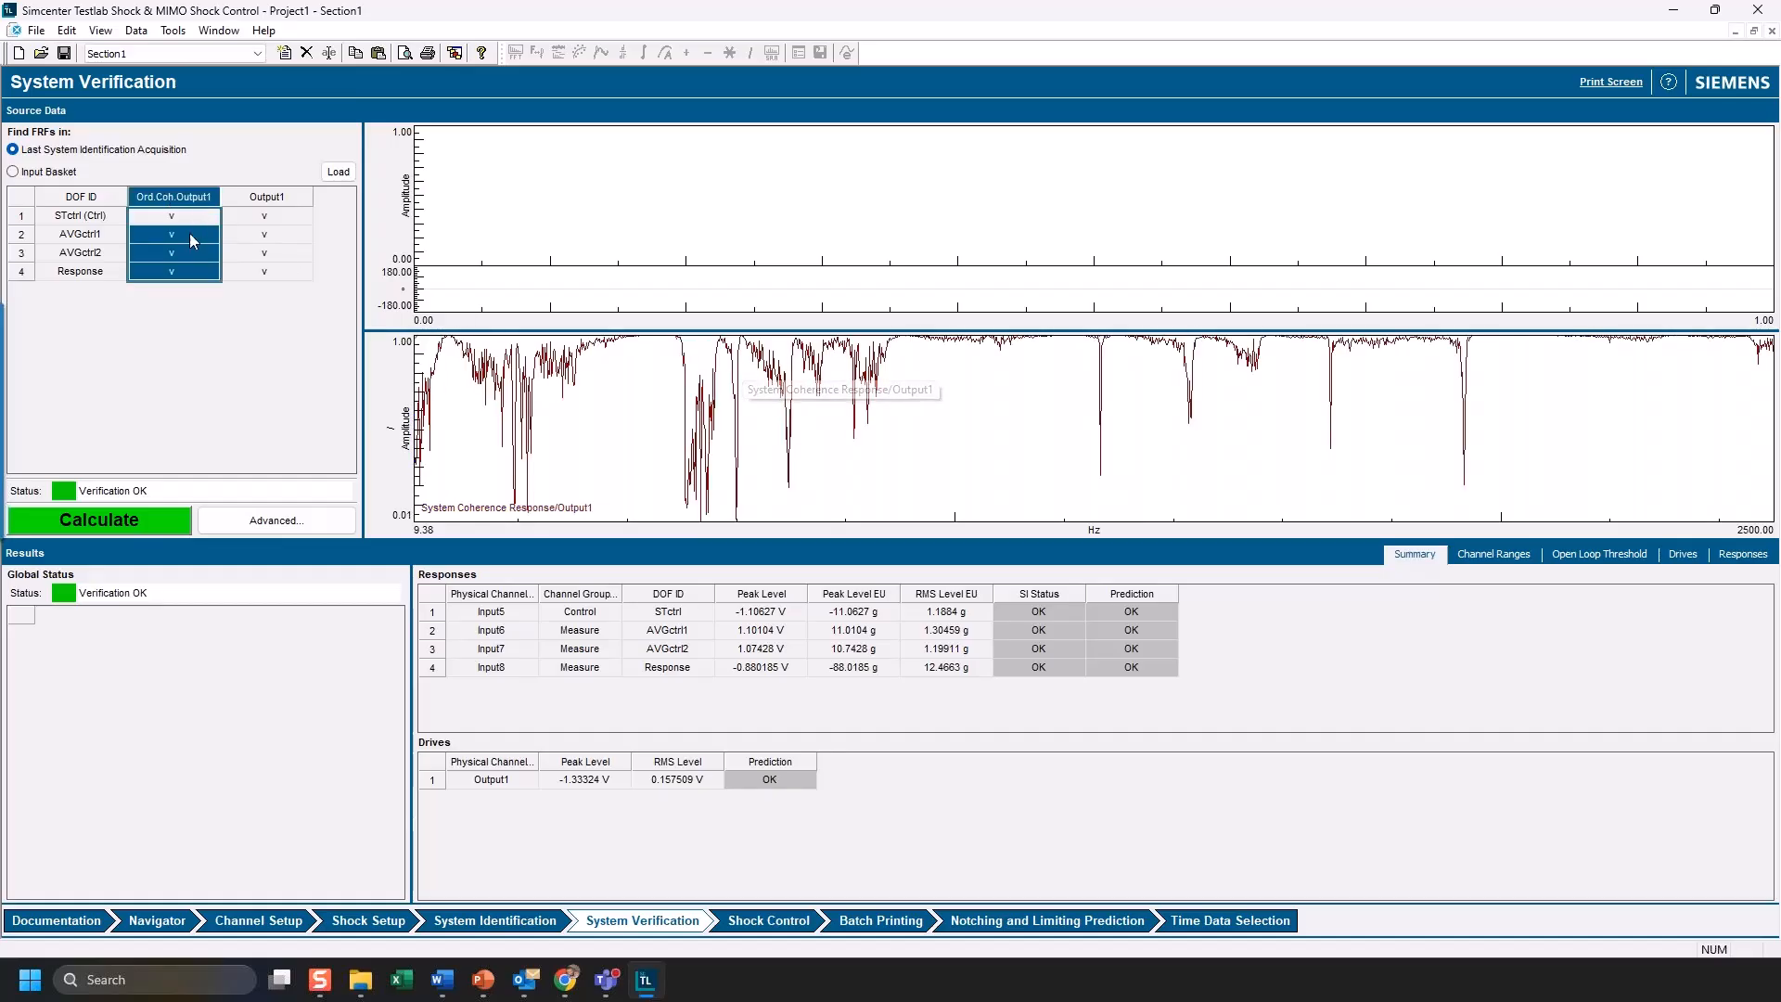
pyautogui.click(179, 217)
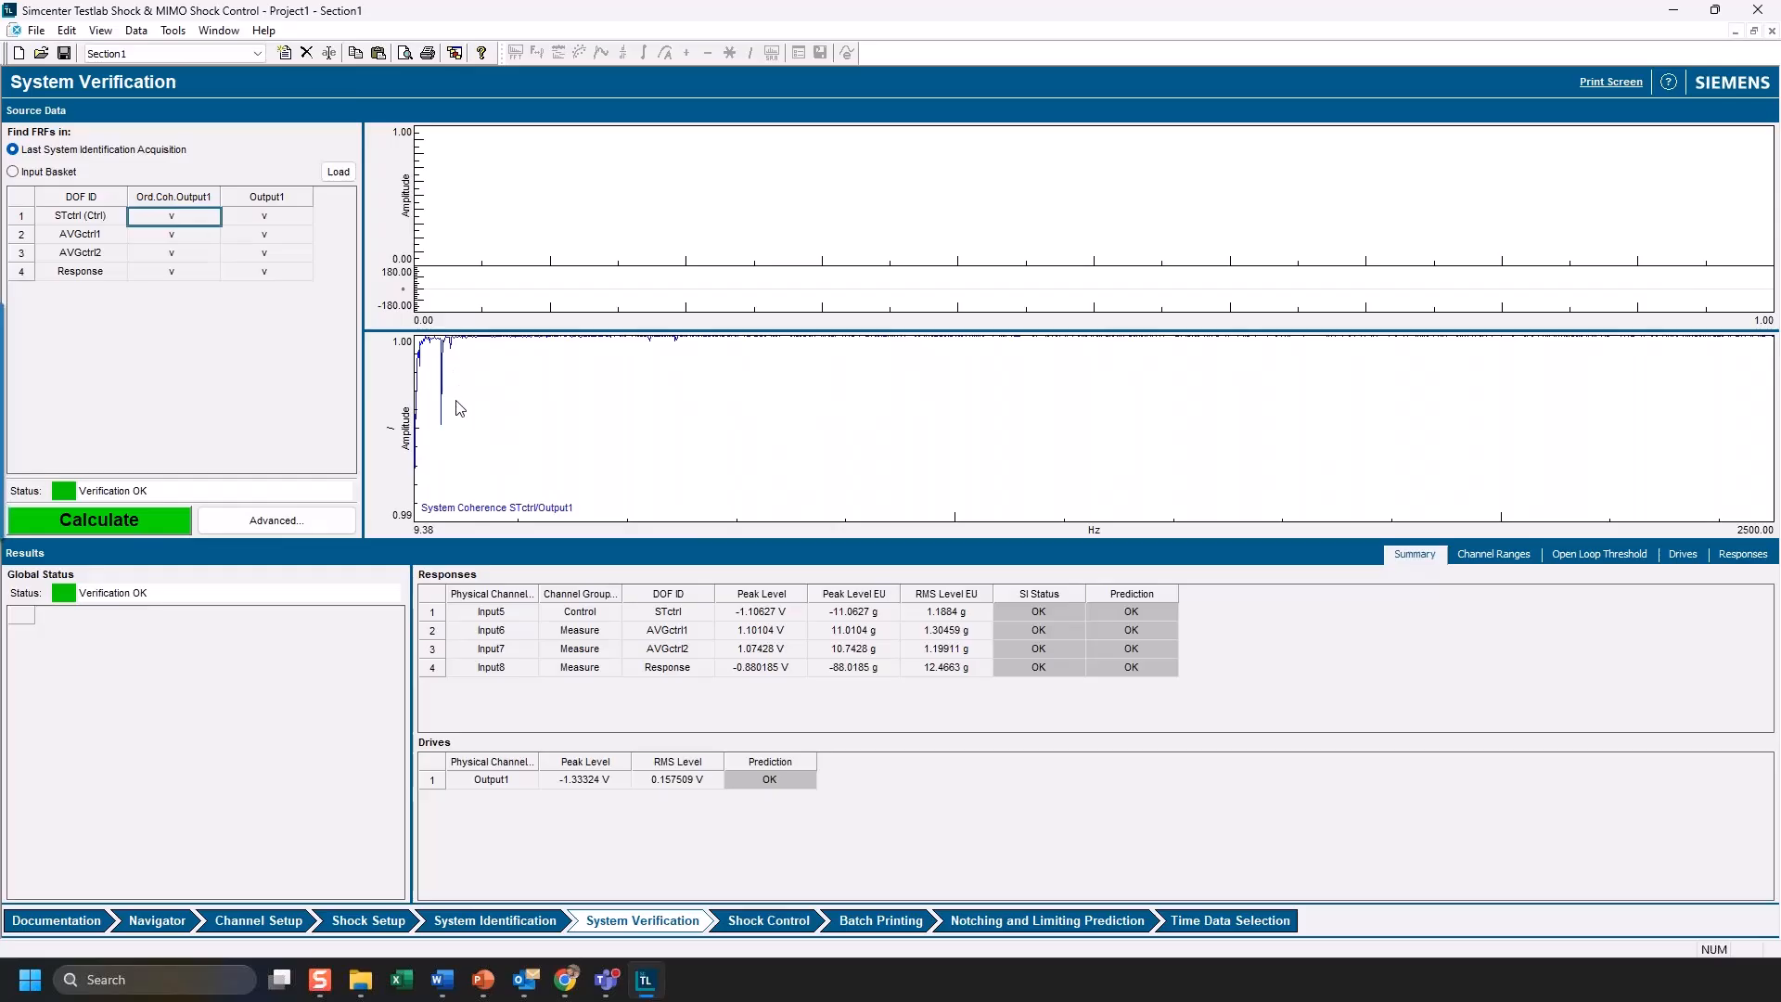
pyautogui.click(181, 234)
pyautogui.click(181, 253)
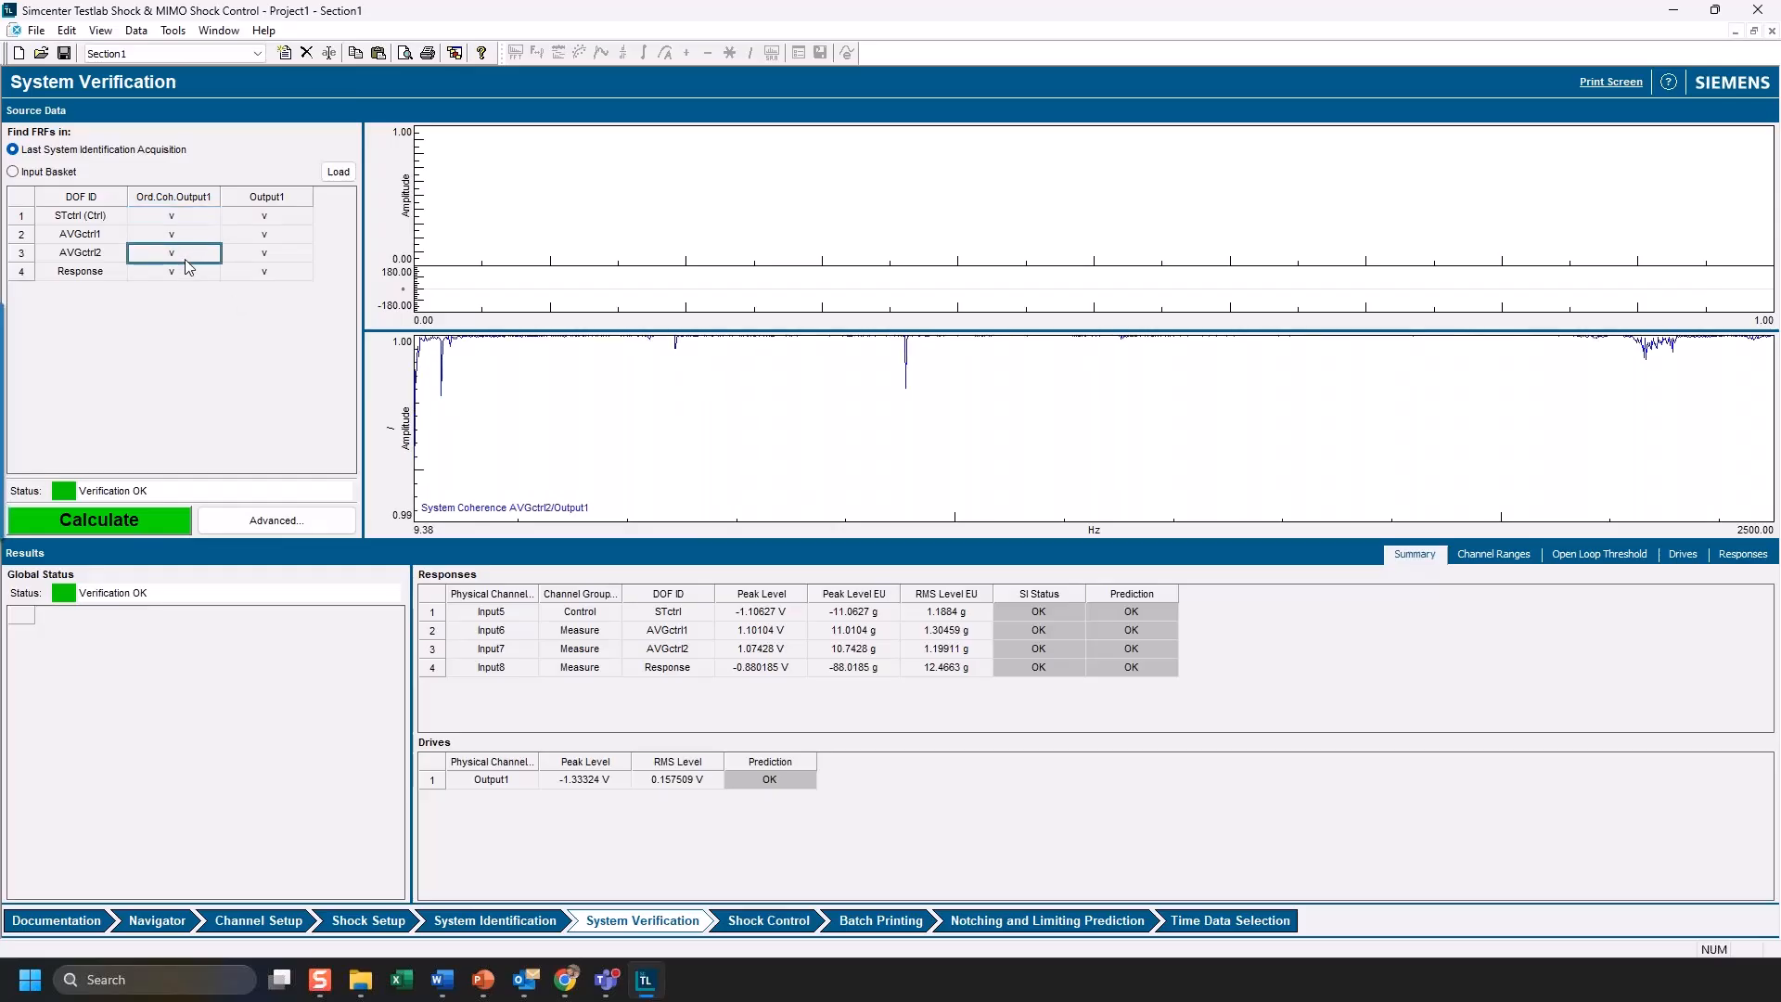
pyautogui.click(181, 272)
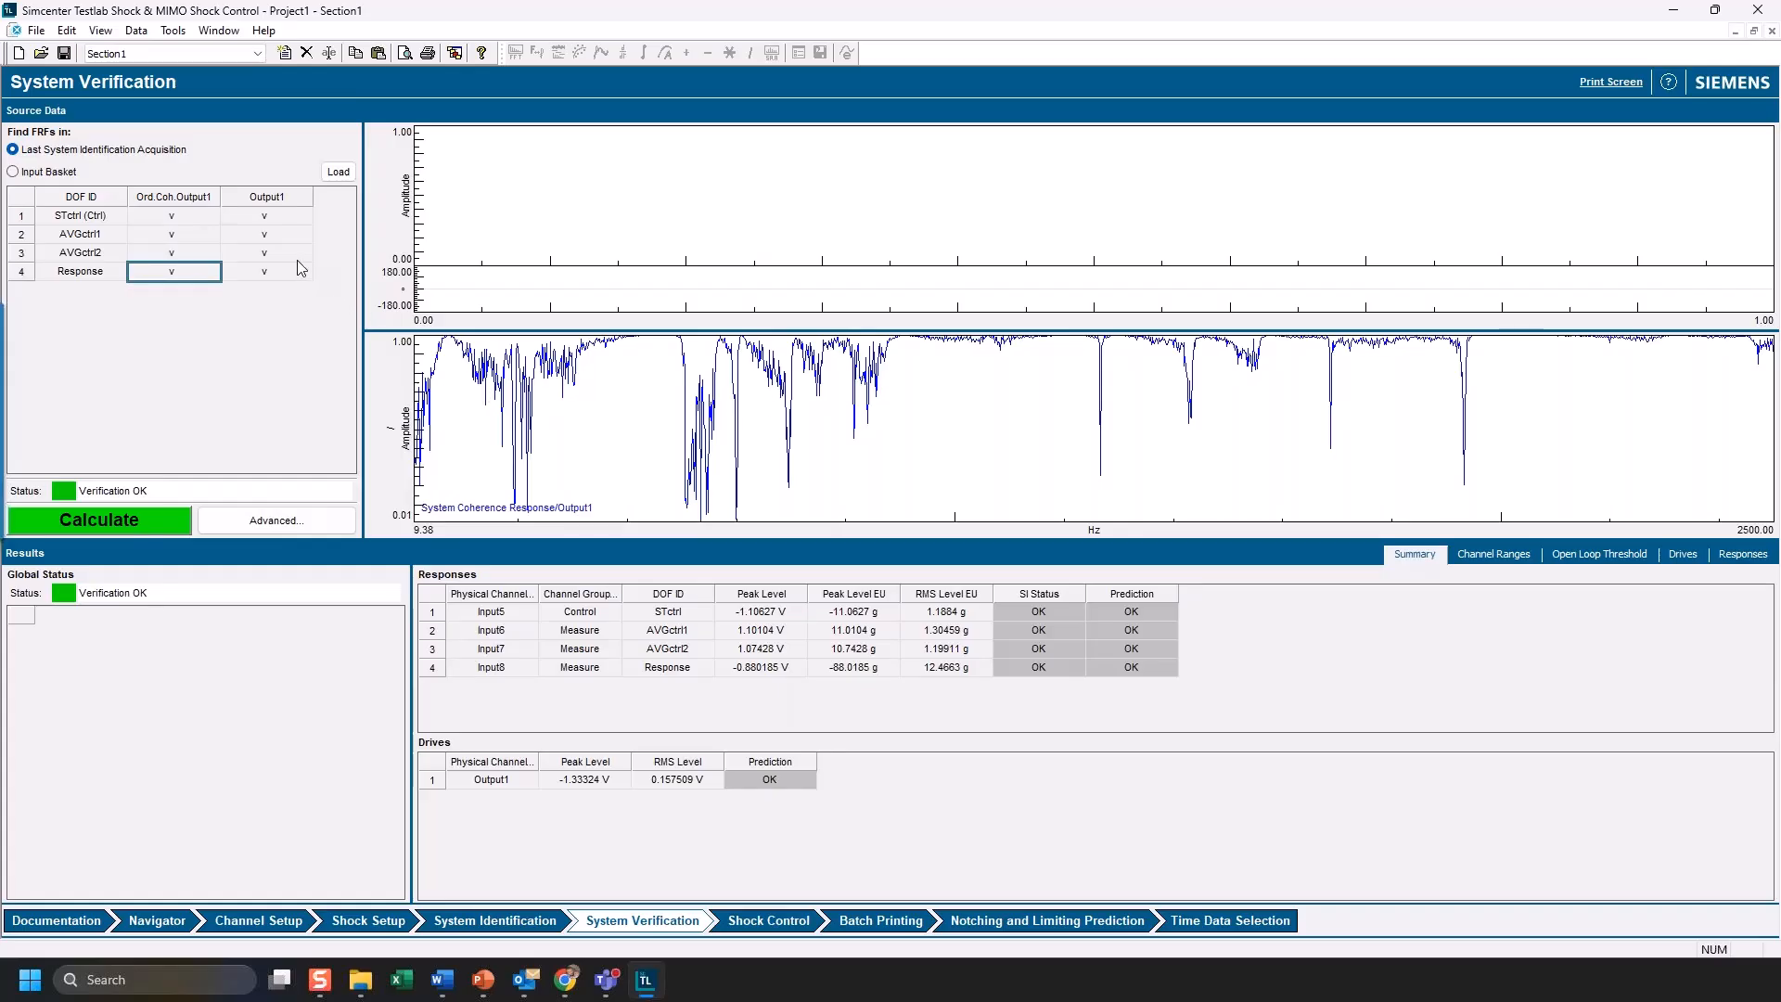
pyautogui.click(283, 219)
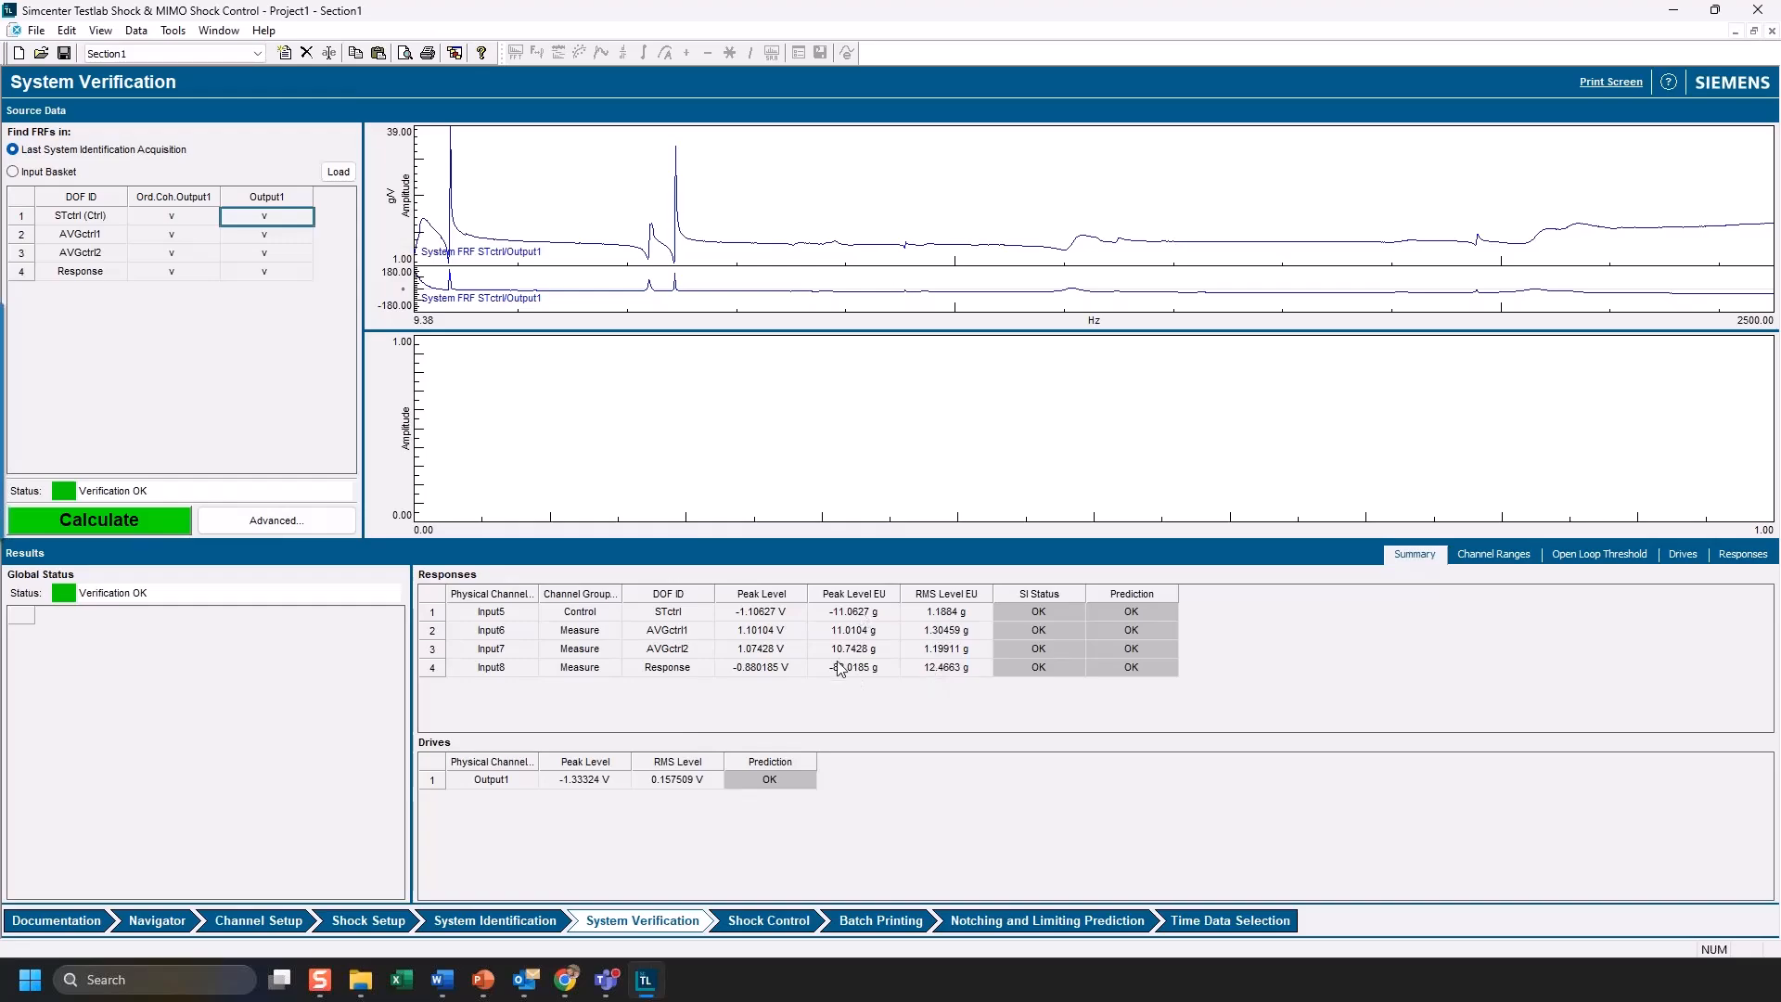
# - Compare the predicted time responses of the control, AVGctrl1 and Response channels in the verification results
pyautogui.click(1743, 555)
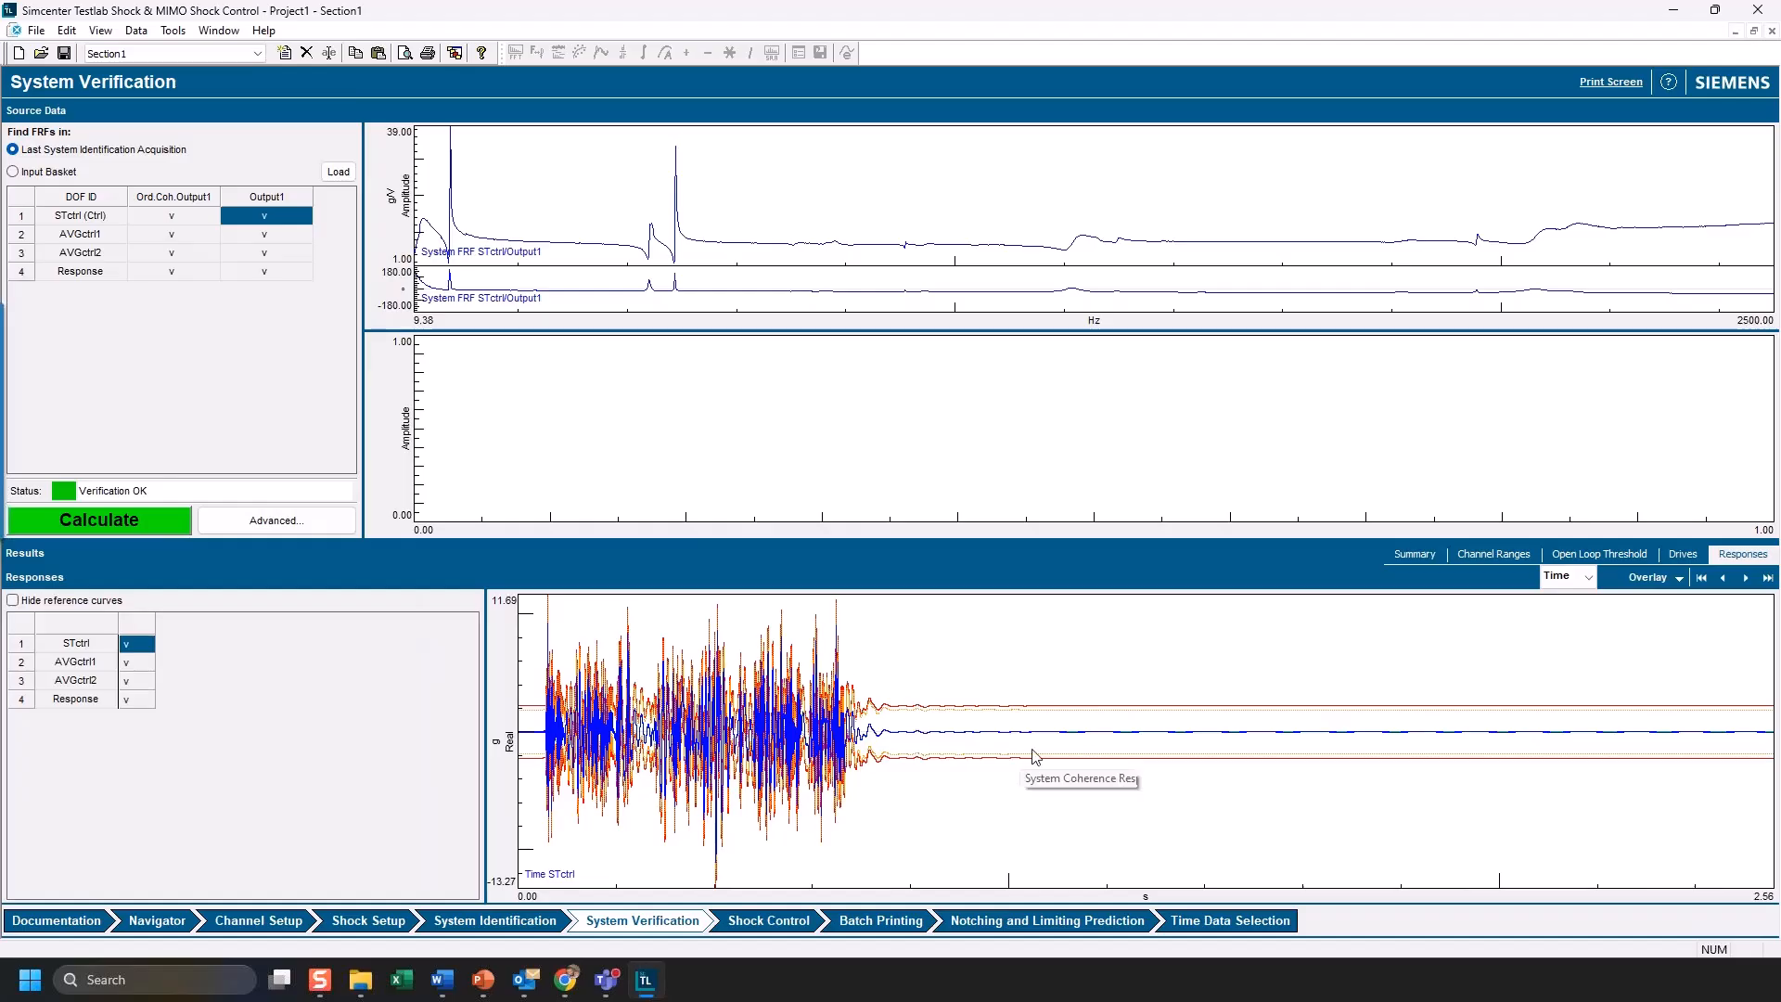
pyautogui.click(139, 664)
pyautogui.click(134, 702)
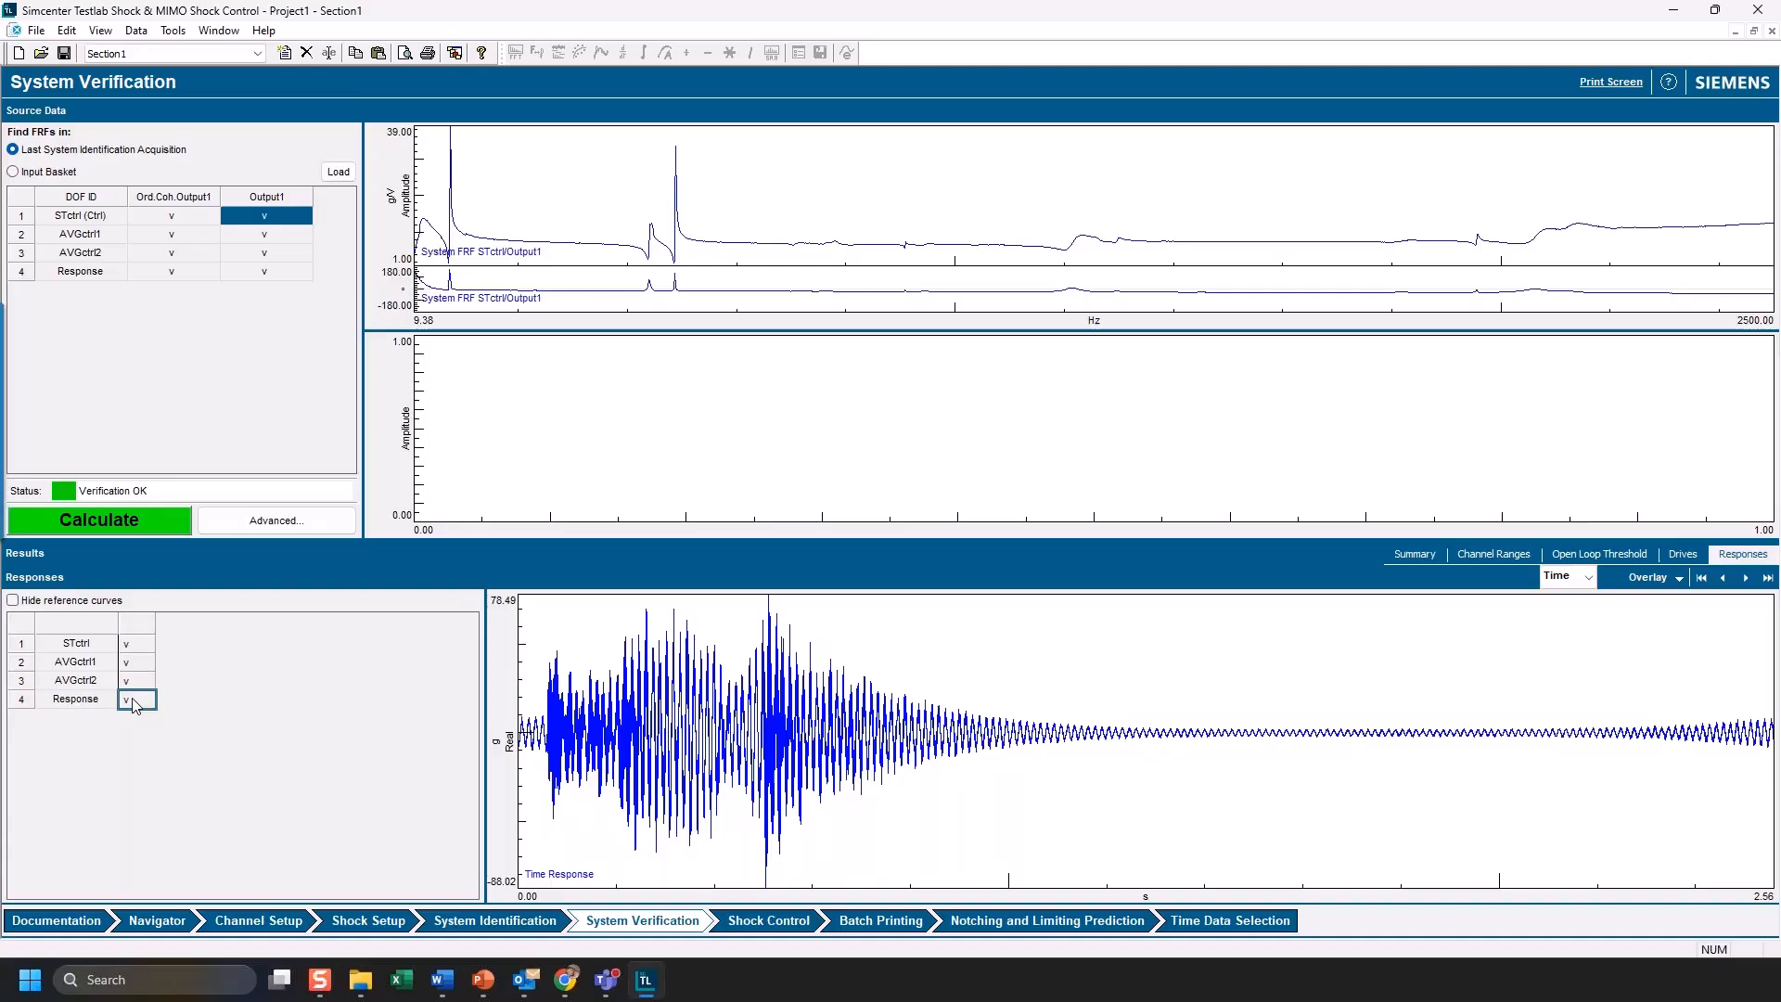
pyautogui.click(151, 649)
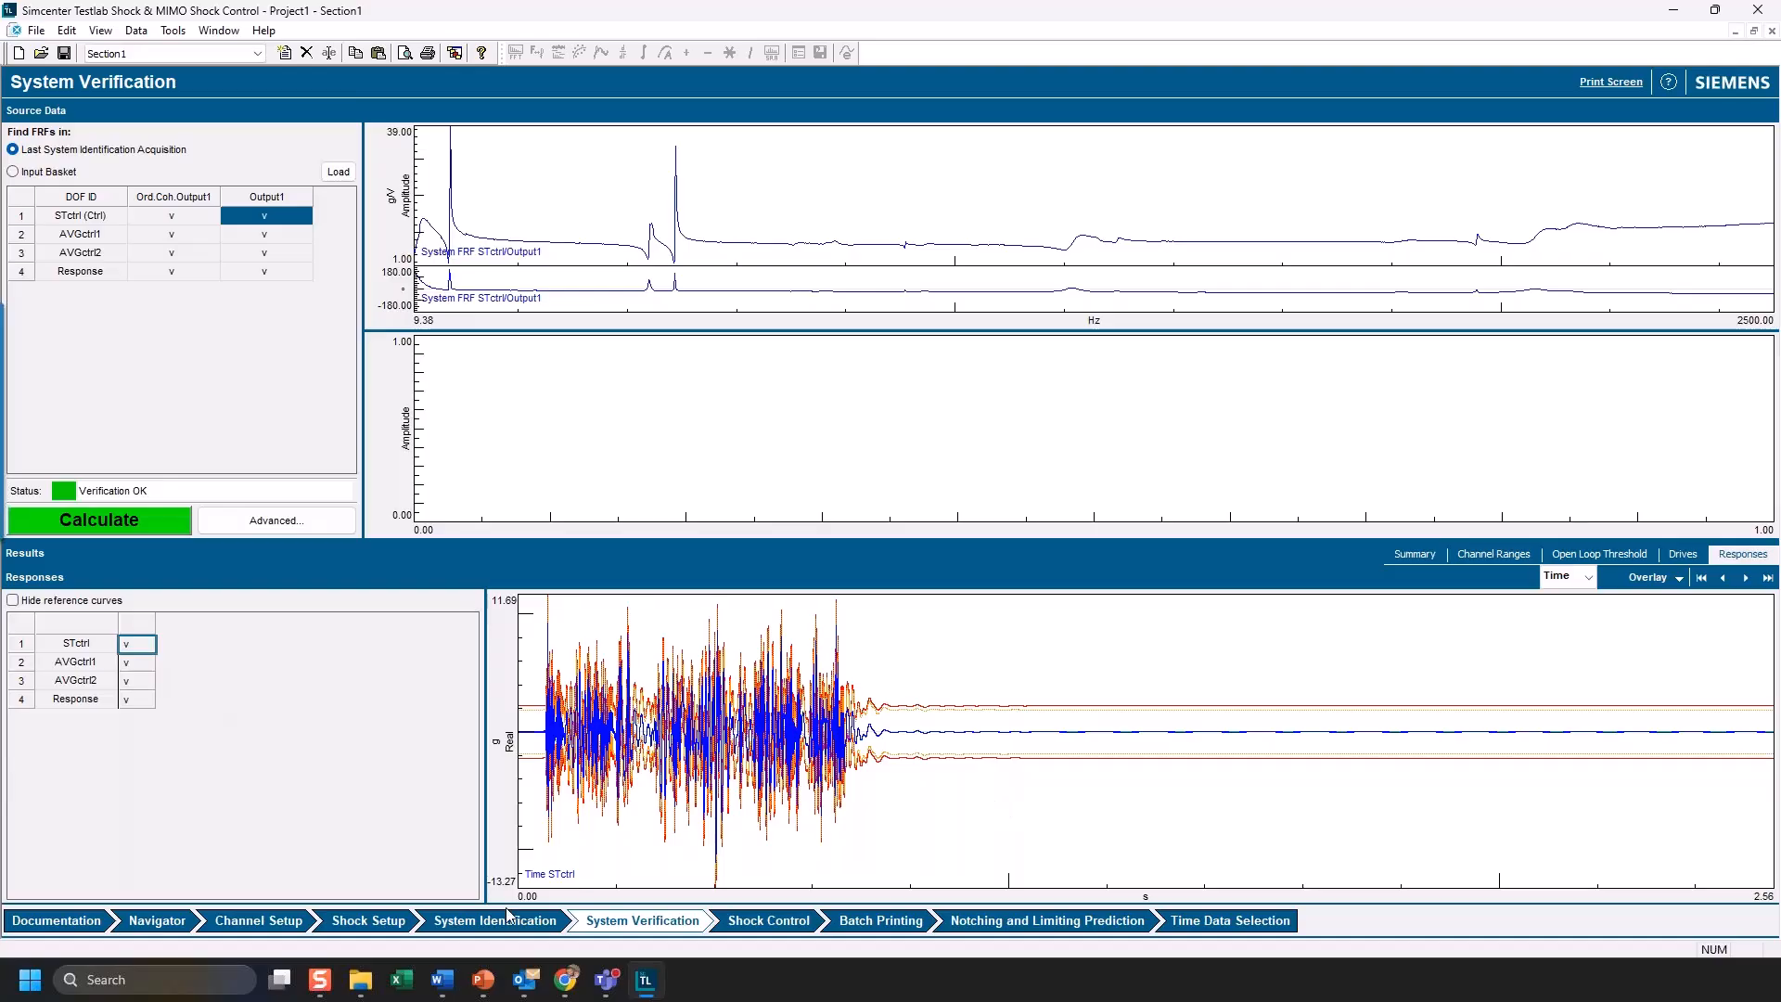
# - Arm the Shock_1 run in Shock Control
pyautogui.click(769, 920)
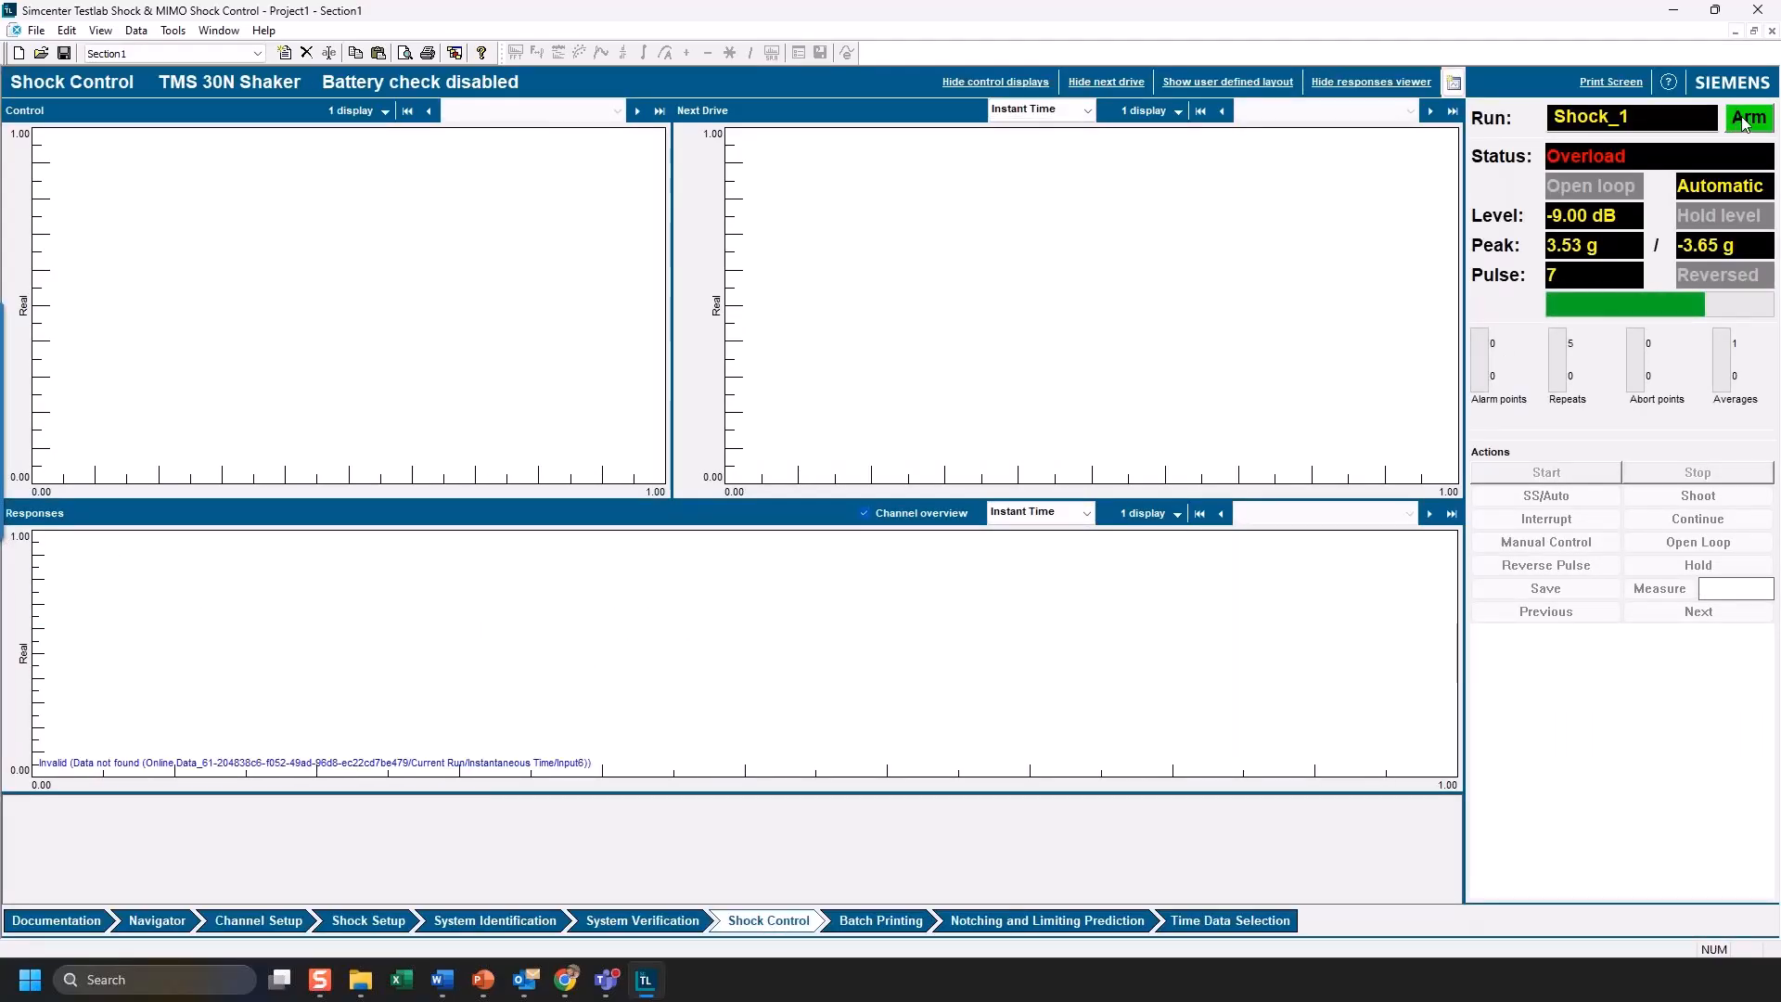
pyautogui.click(1744, 119)
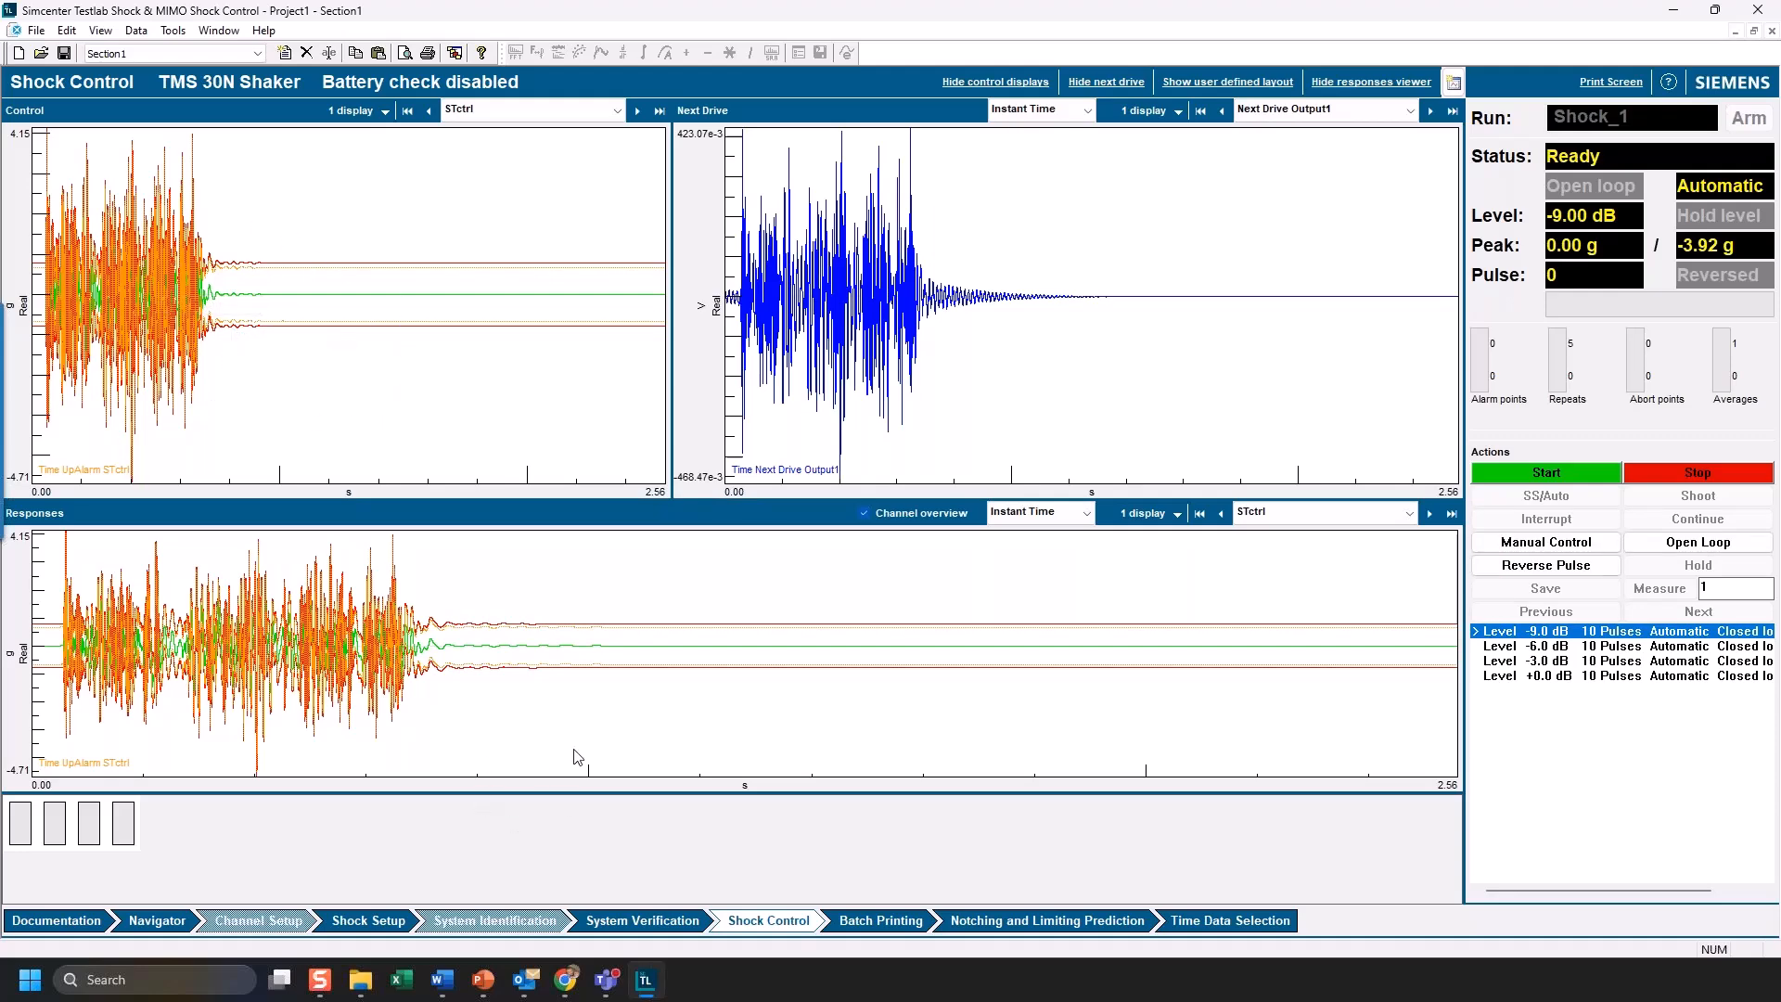
# - Switch the Responses display to the Response channel, keeping Instant Time as the displayed function
pyautogui.click(1388, 513)
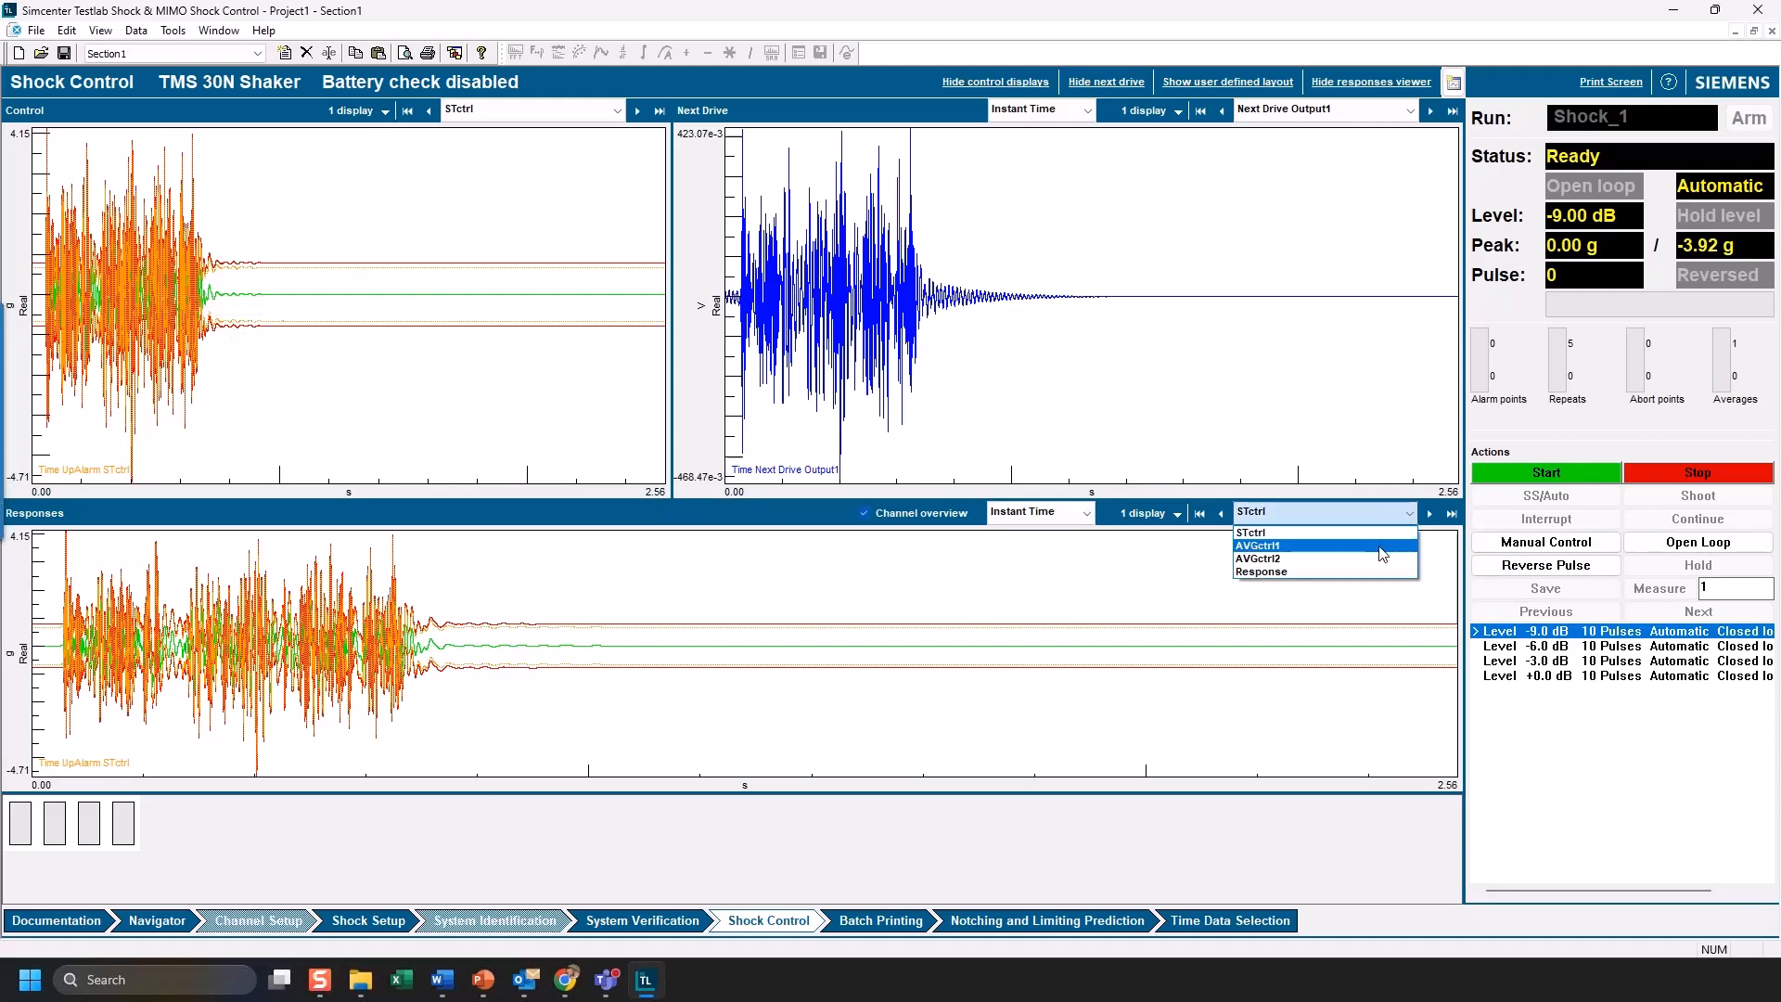
pyautogui.click(1383, 546)
pyautogui.click(1391, 513)
pyautogui.click(1371, 572)
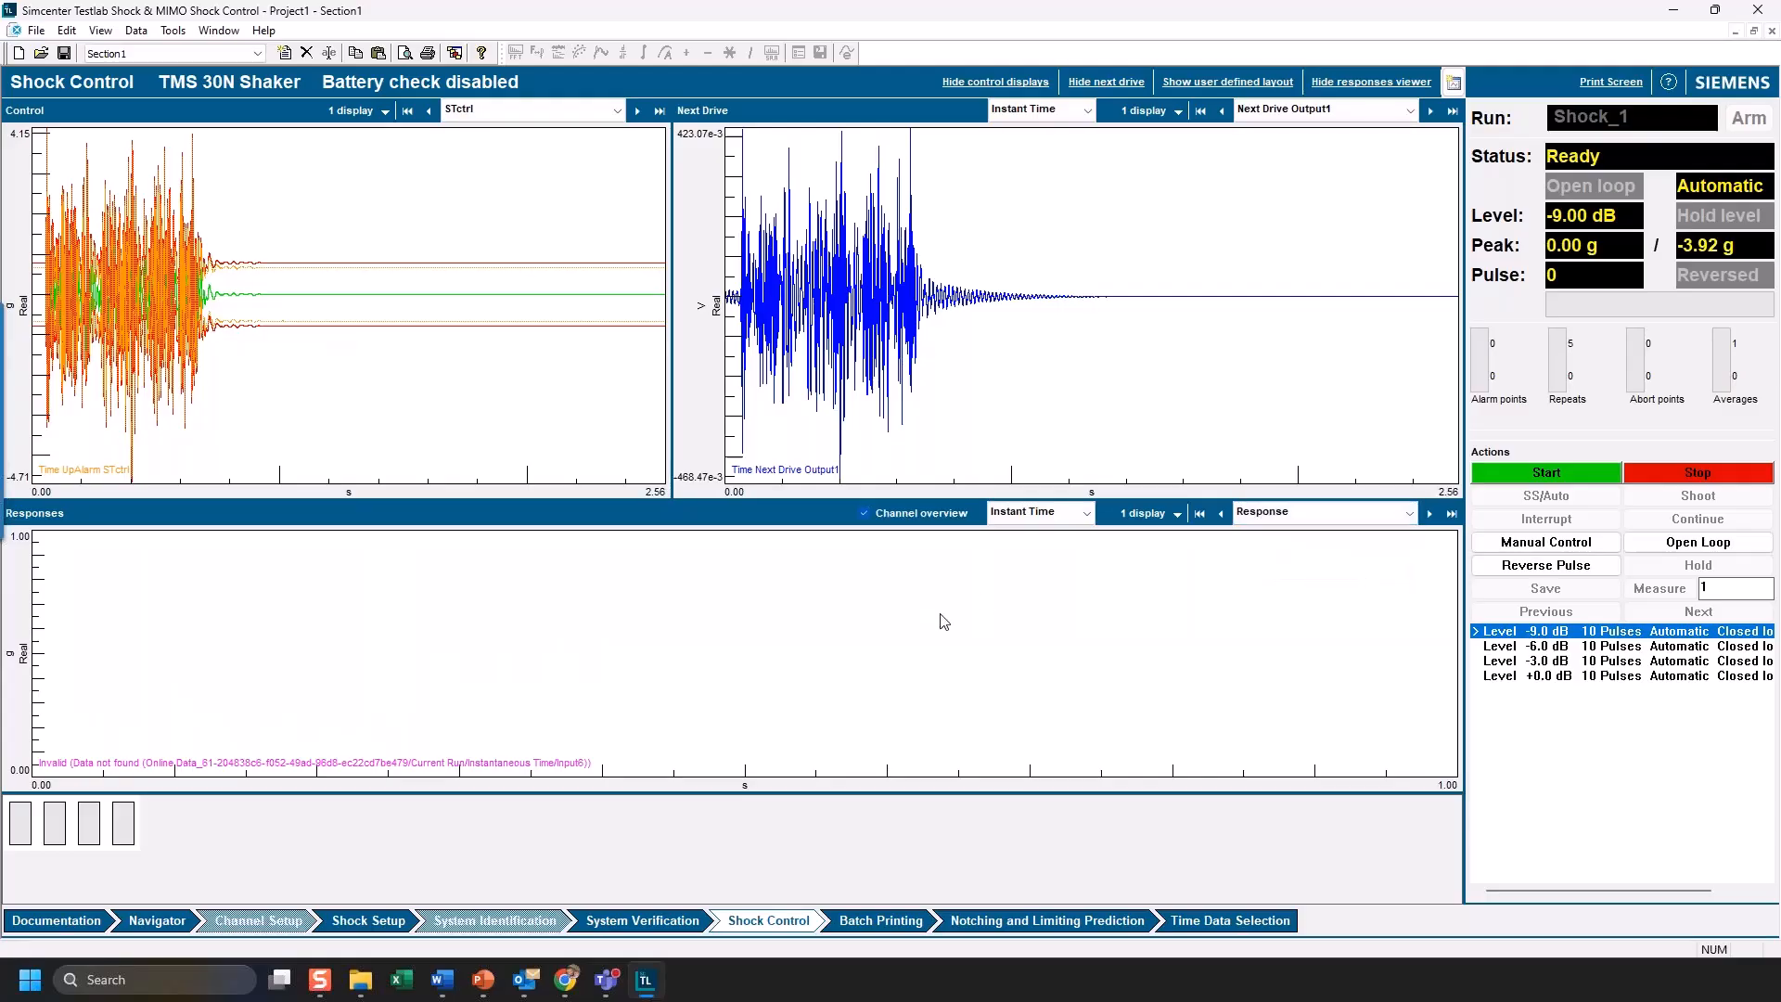
pyautogui.click(1087, 514)
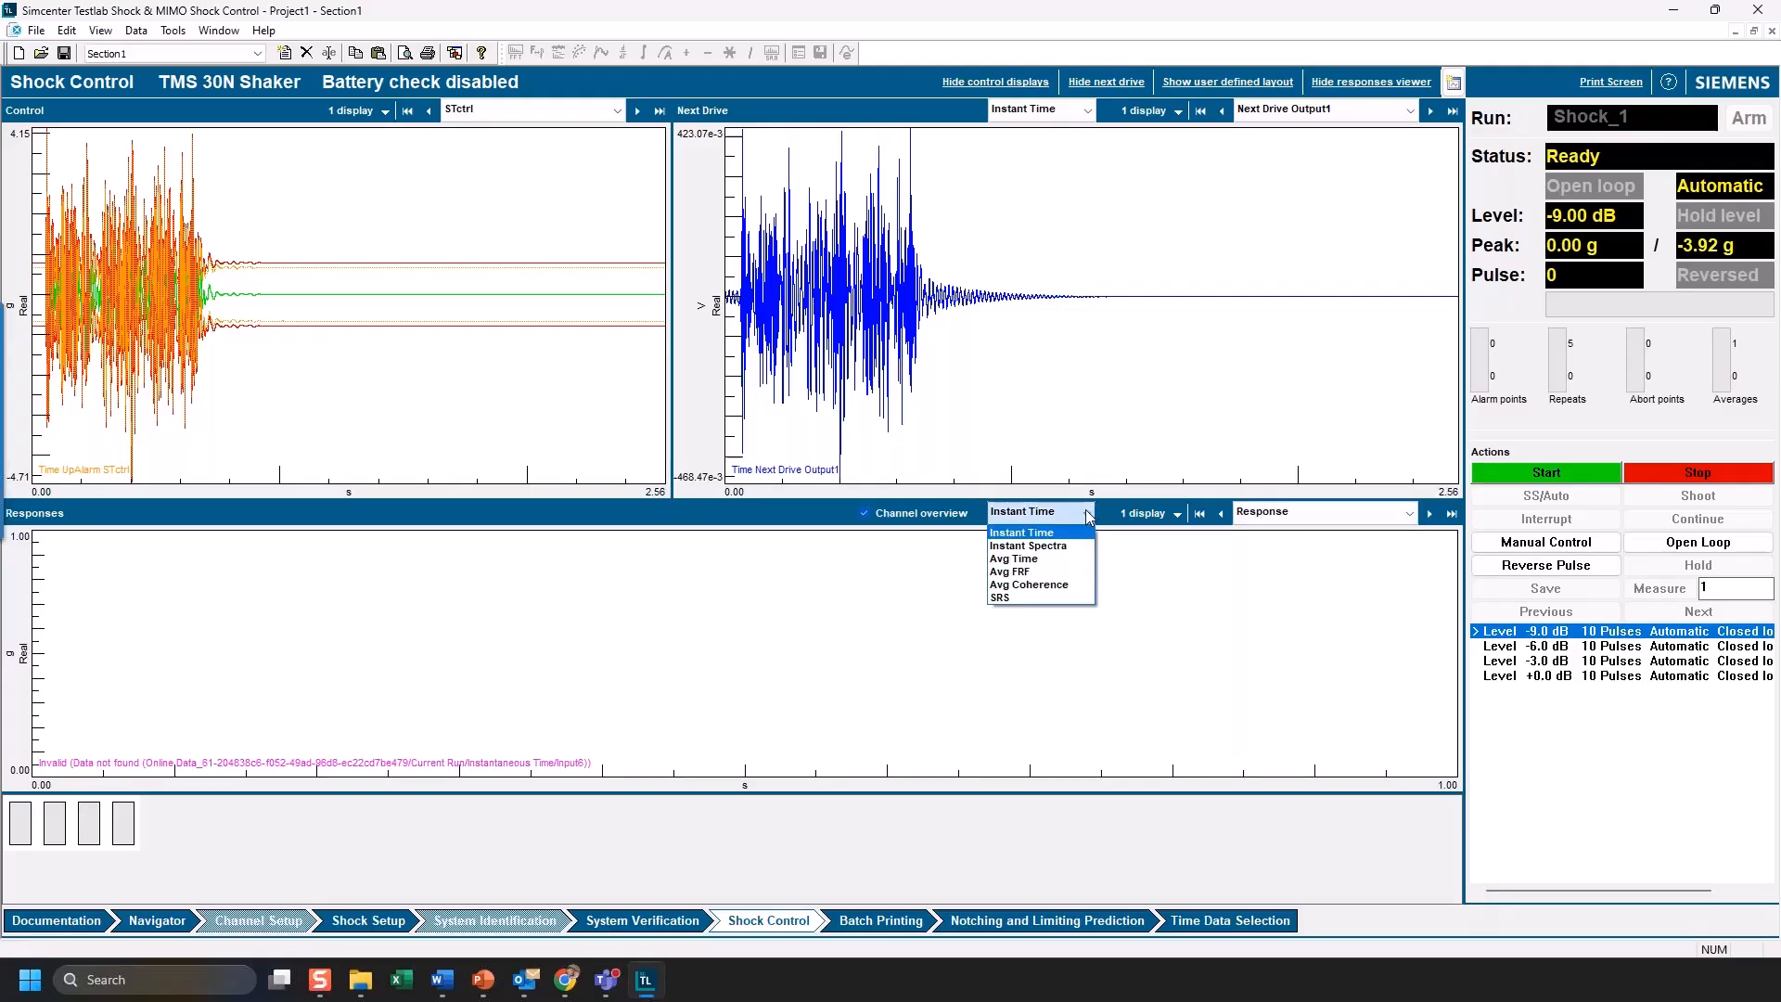
pyautogui.click(501, 213)
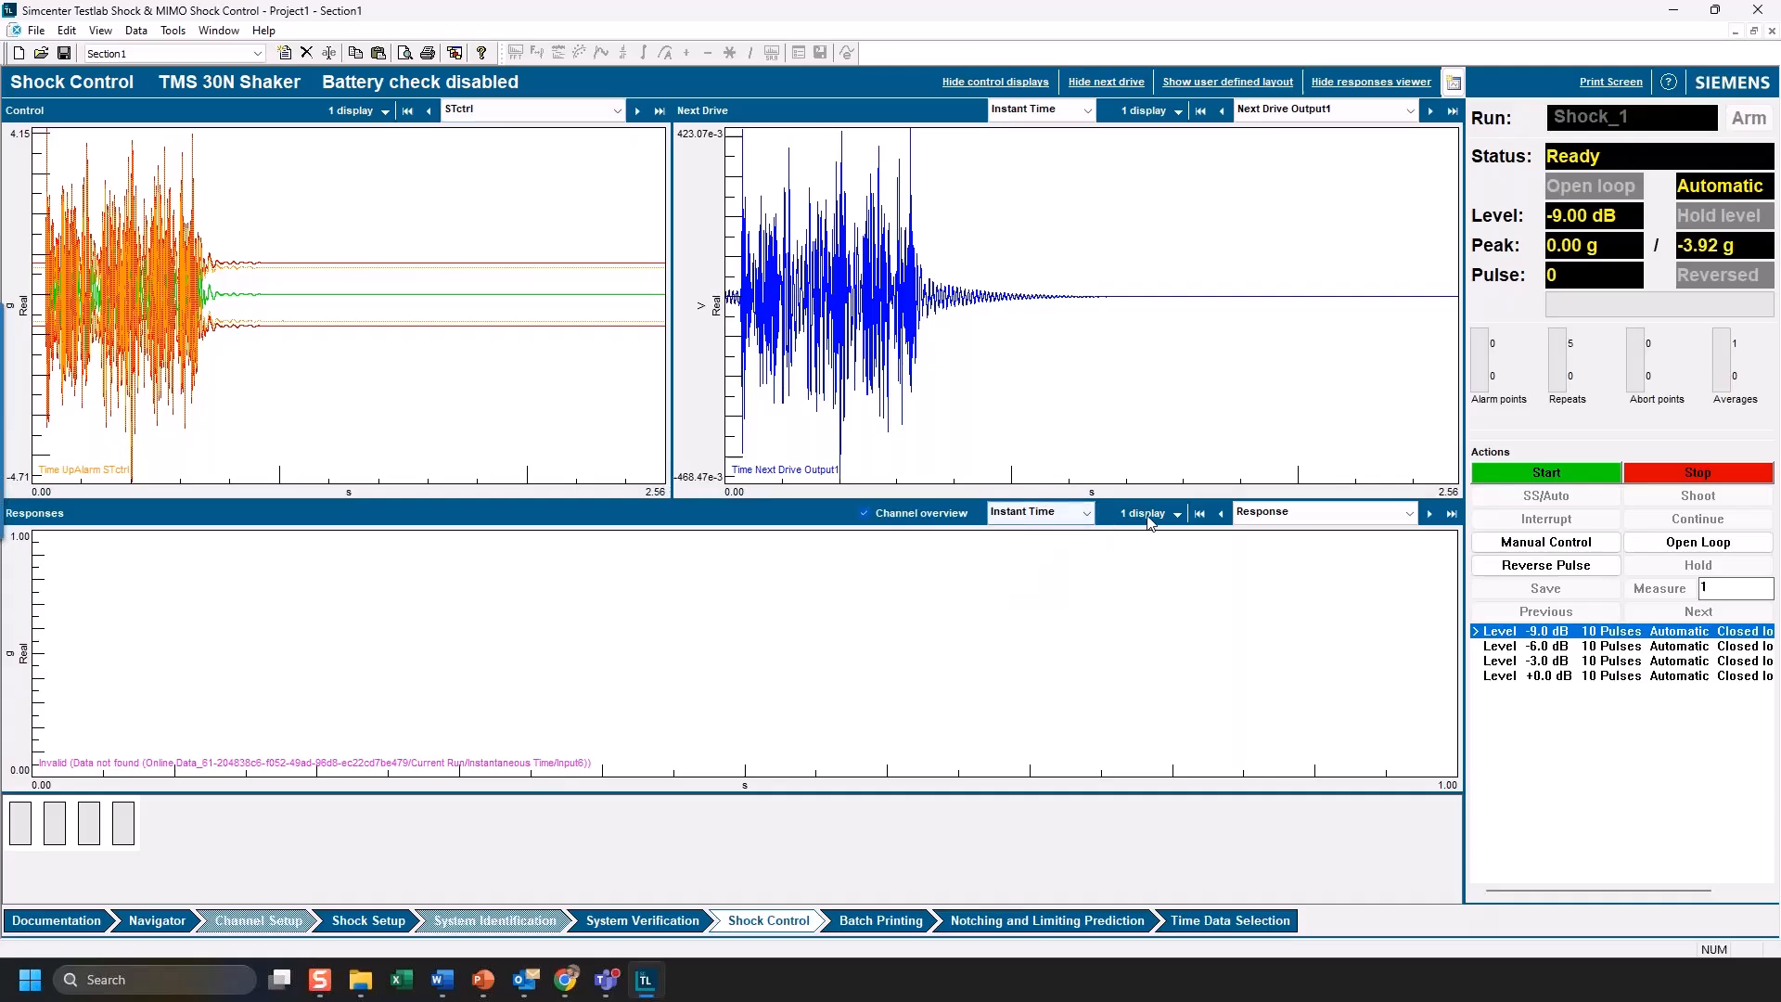
# - Show the SRS function of the STctrl channel in the Responses display
pyautogui.click(1320, 515)
pyautogui.click(1250, 533)
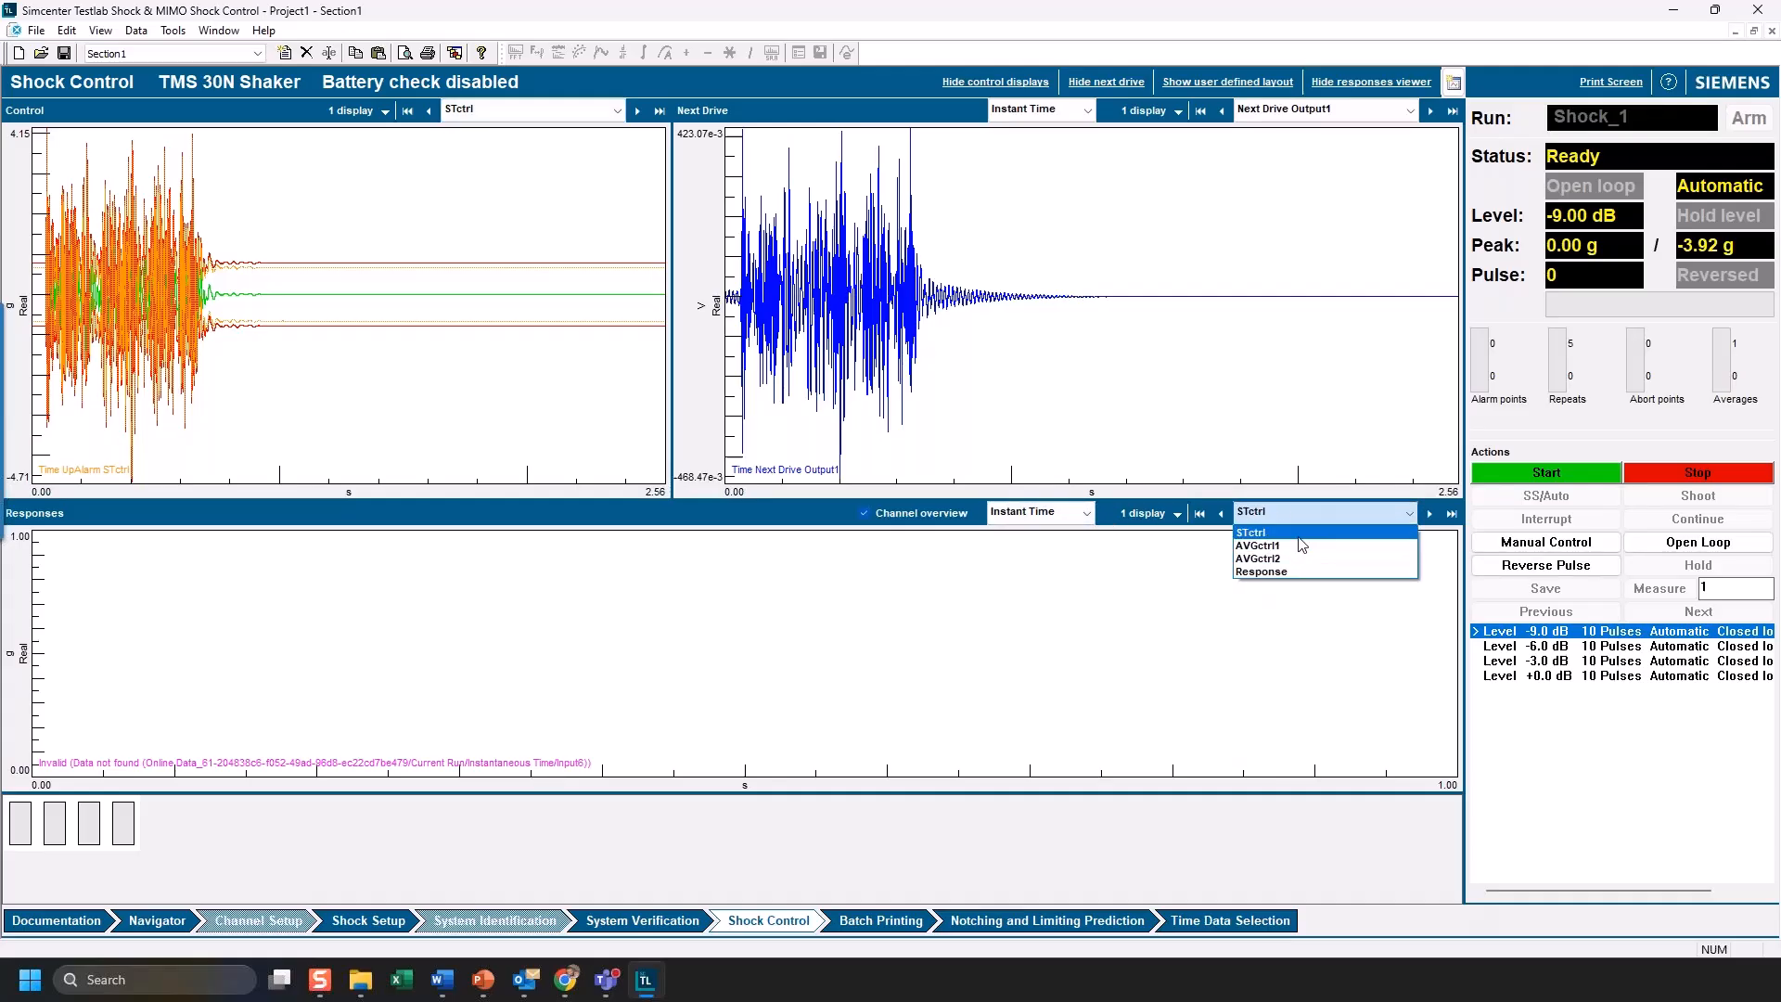
pyautogui.click(1087, 514)
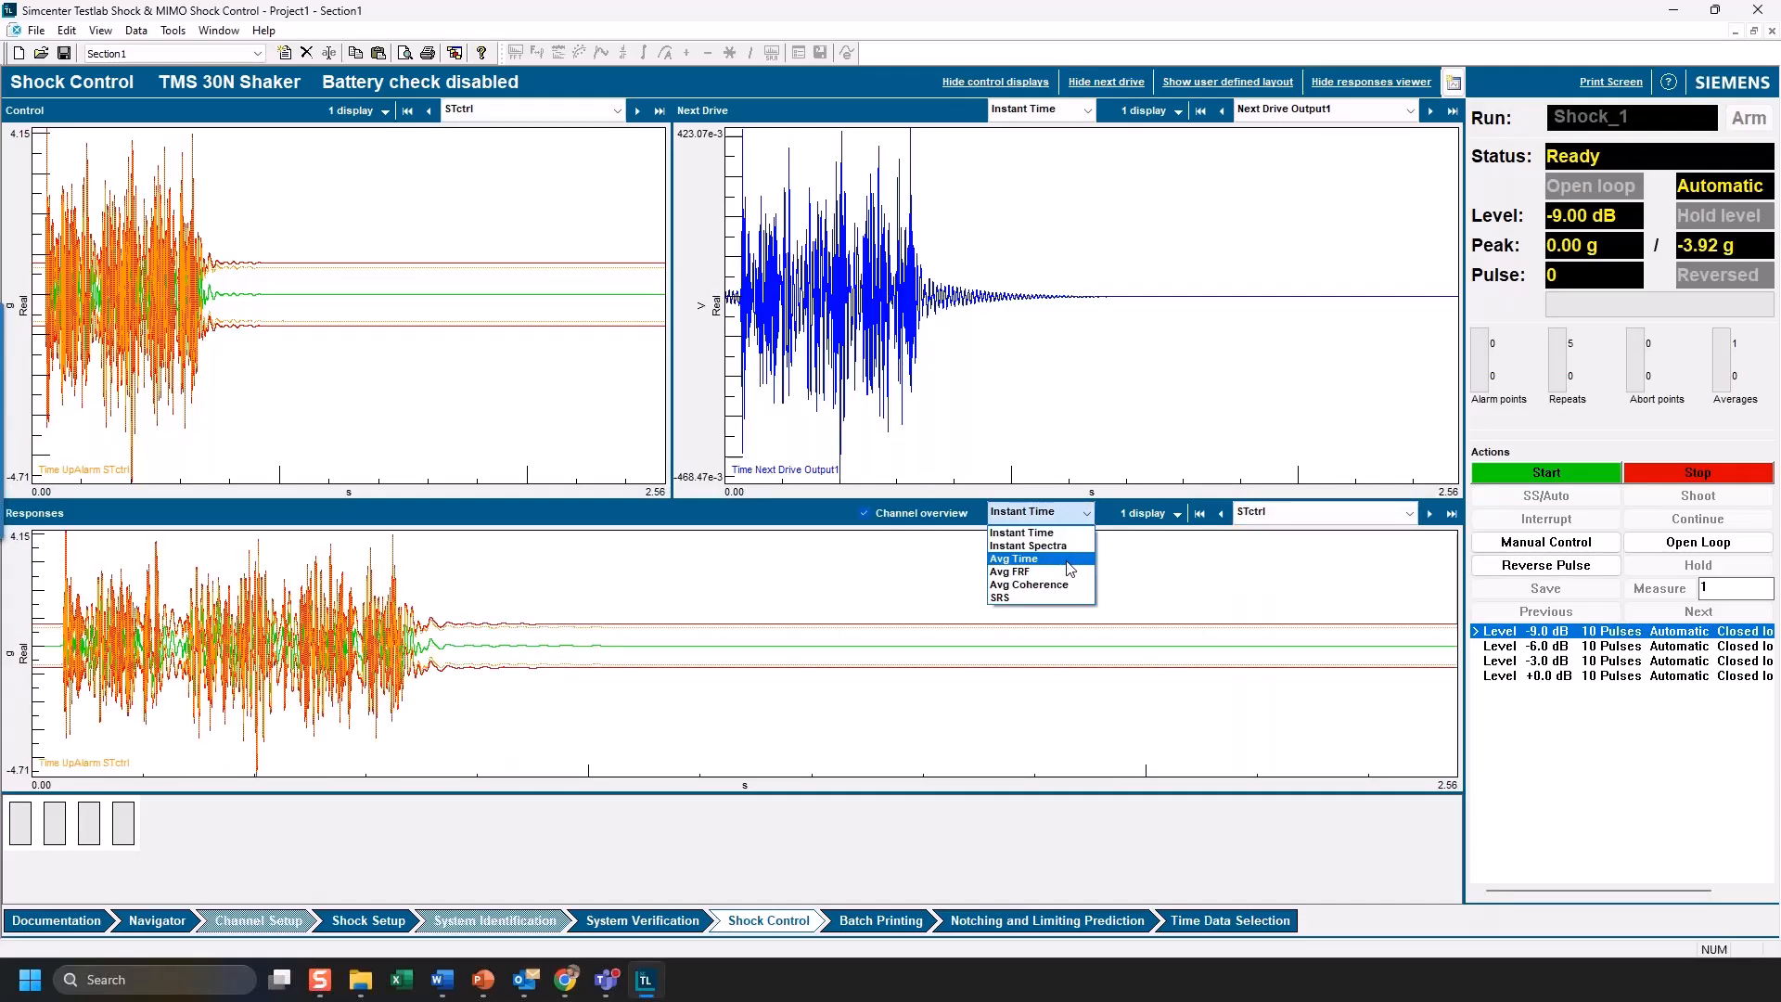
pyautogui.click(1069, 599)
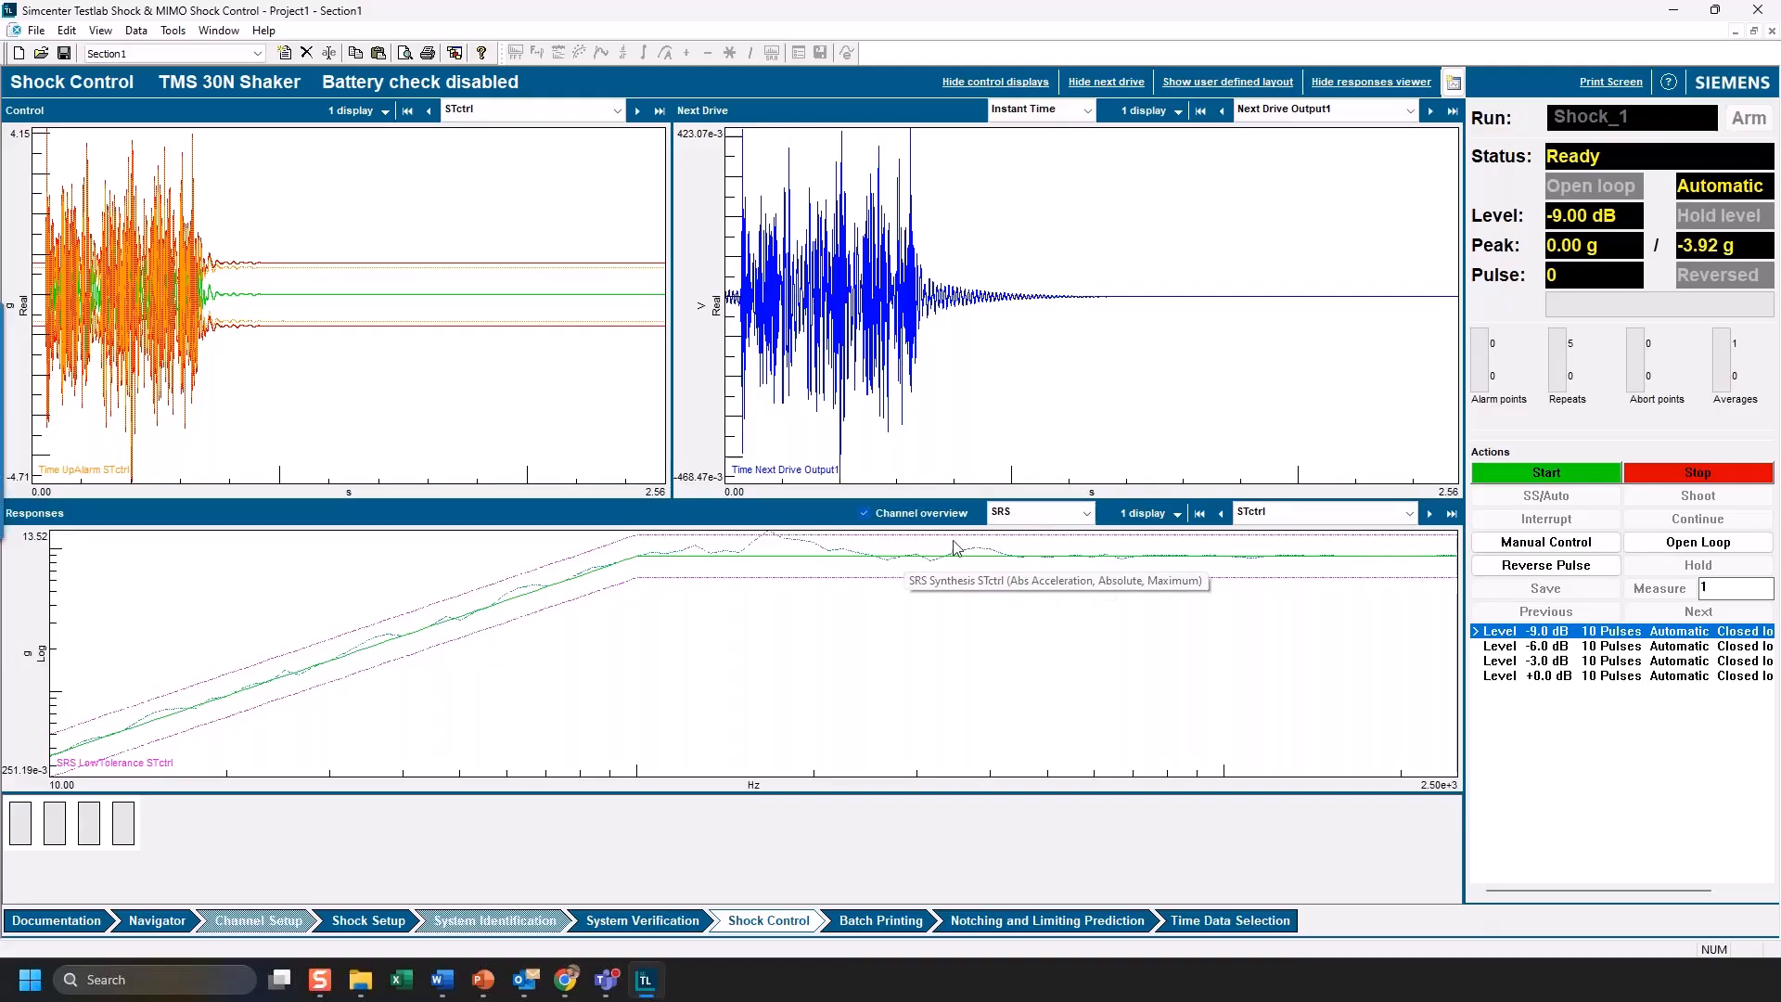
# - Start the Shock_1 run at the -9 dB level and switch it to manual control
pyautogui.click(1554, 475)
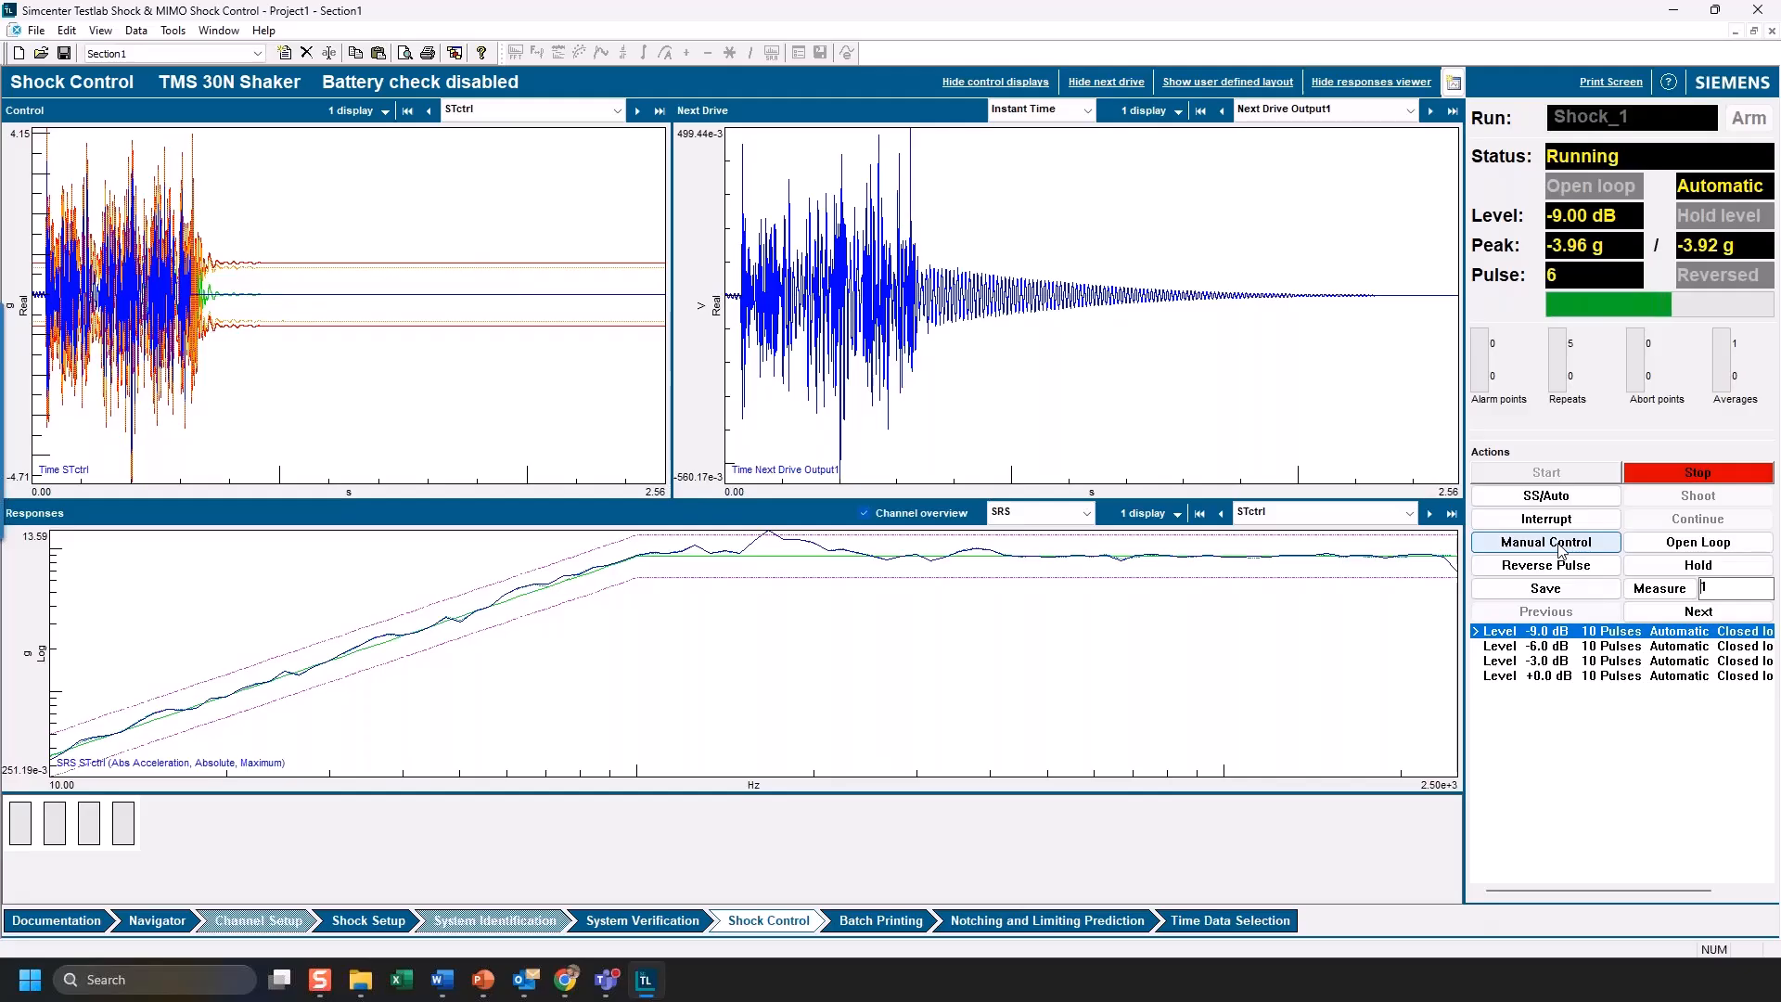
pyautogui.click(1558, 547)
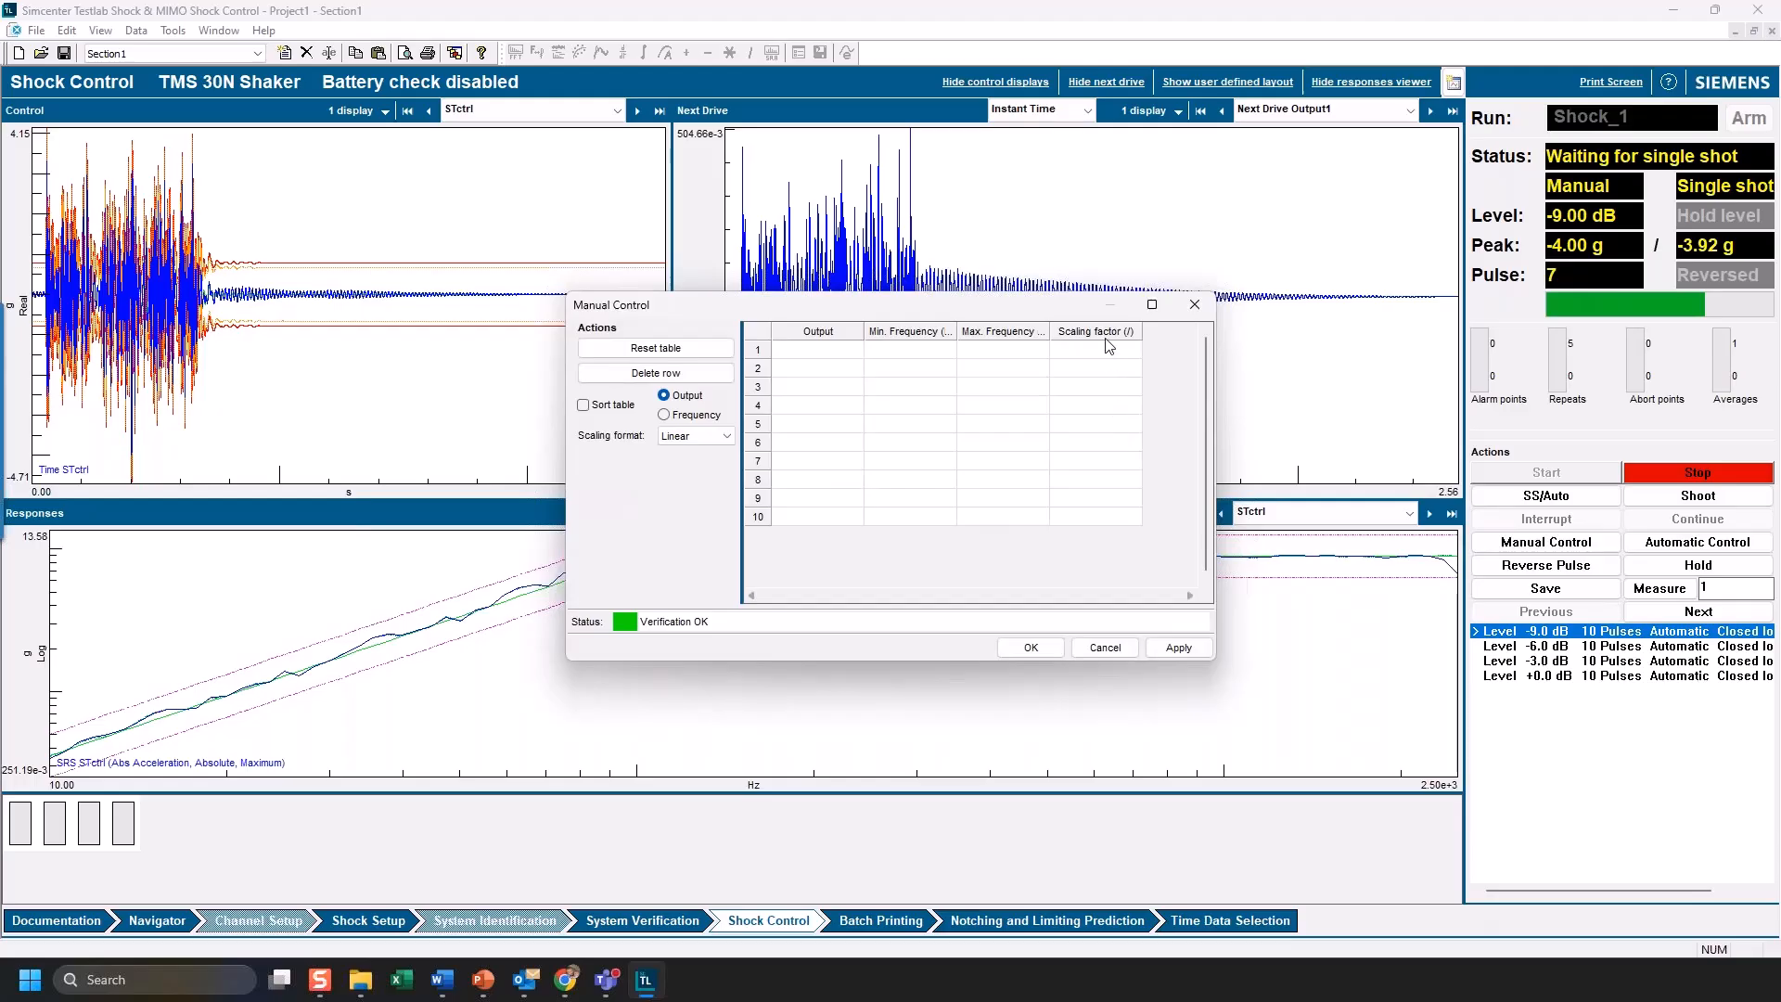
pyautogui.click(806, 353)
pyautogui.click(806, 353)
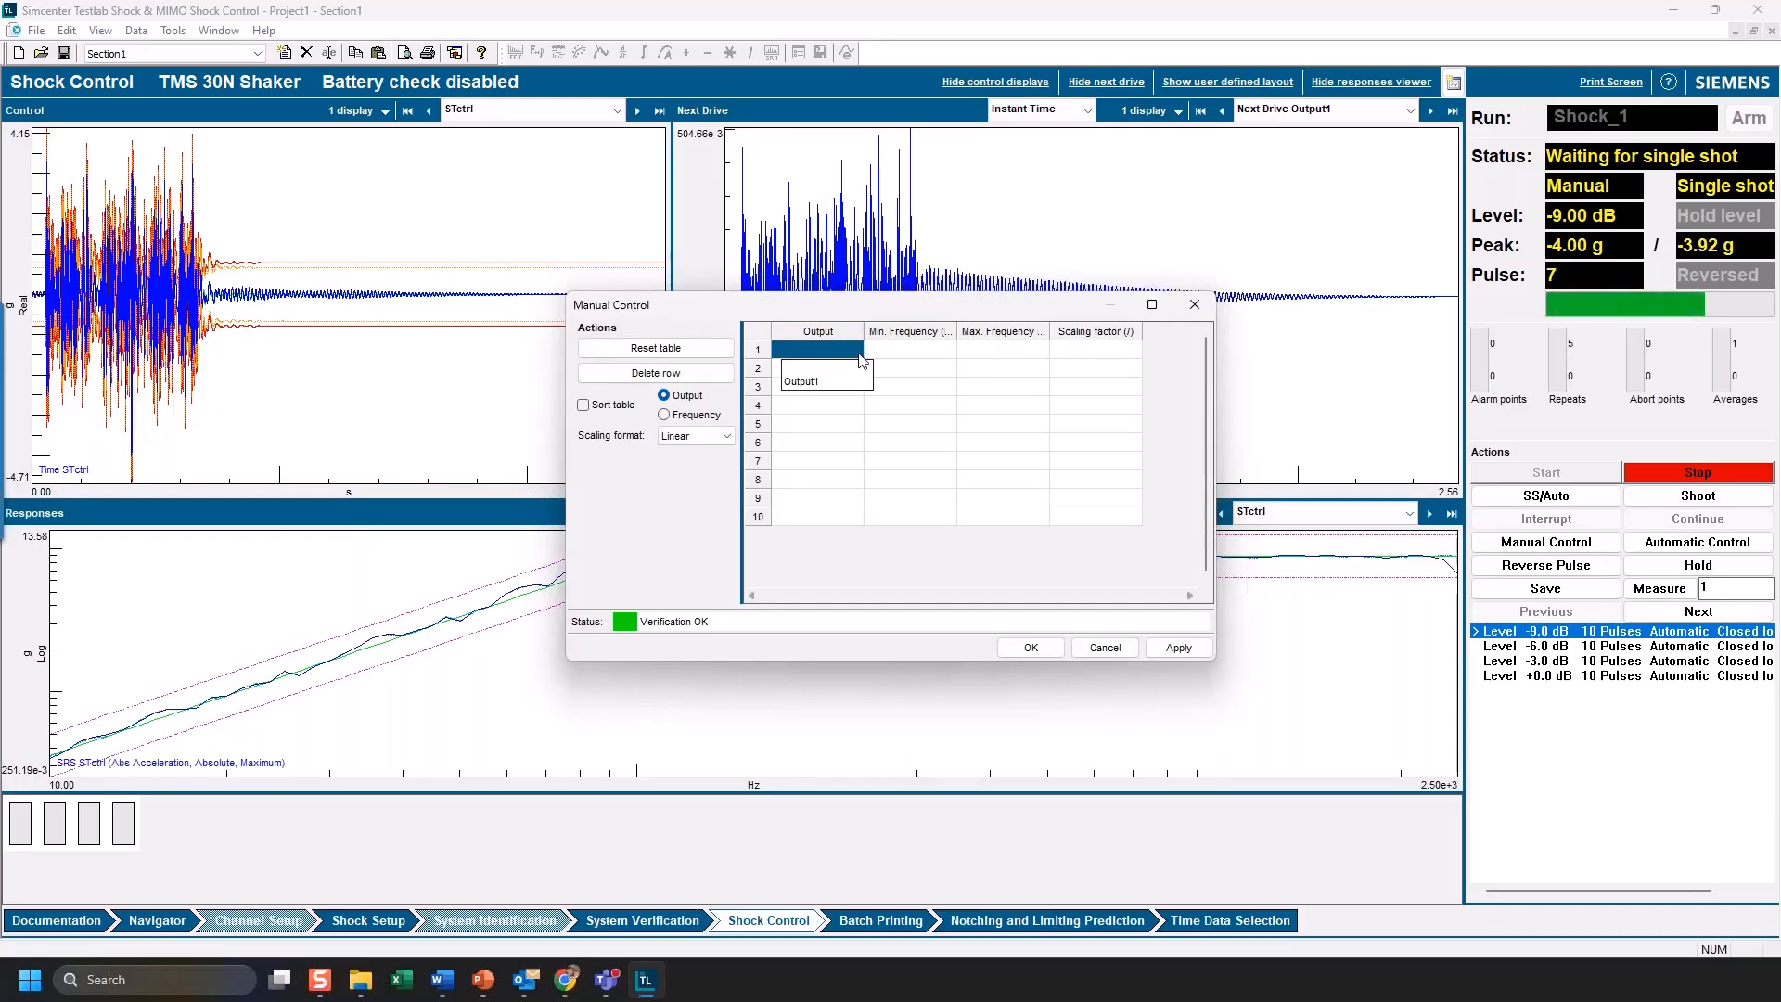
pyautogui.click(814, 381)
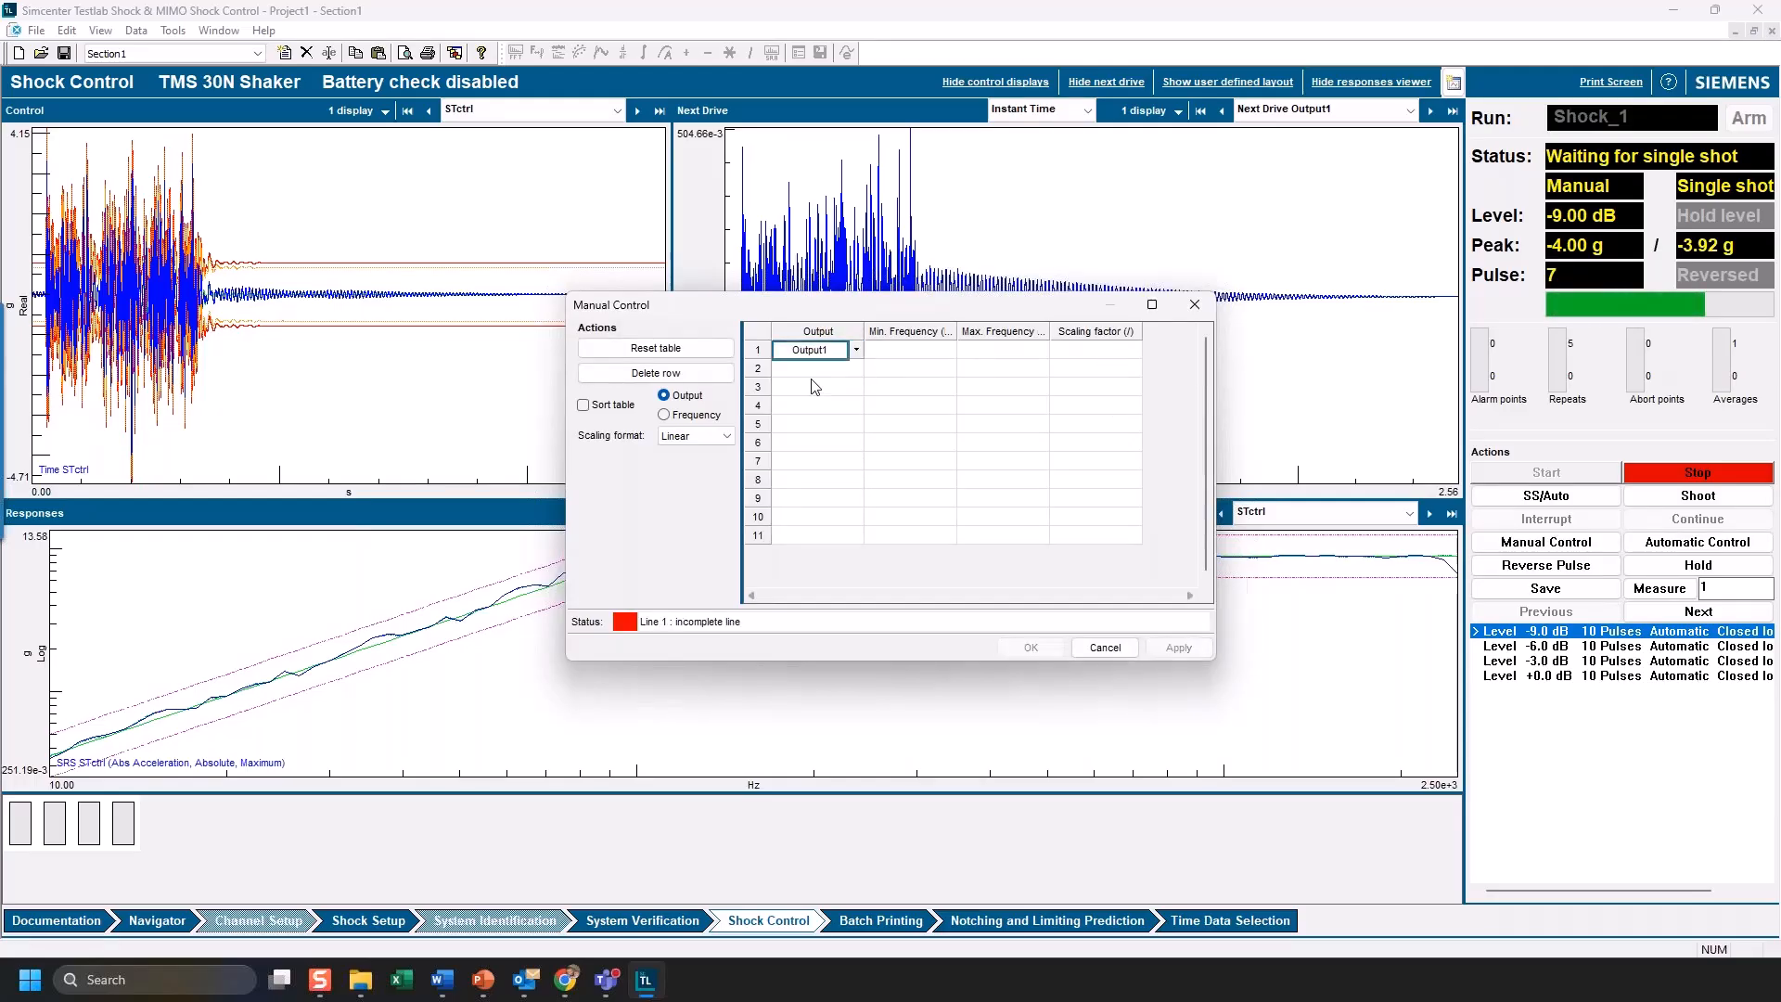
pyautogui.click(923, 355)
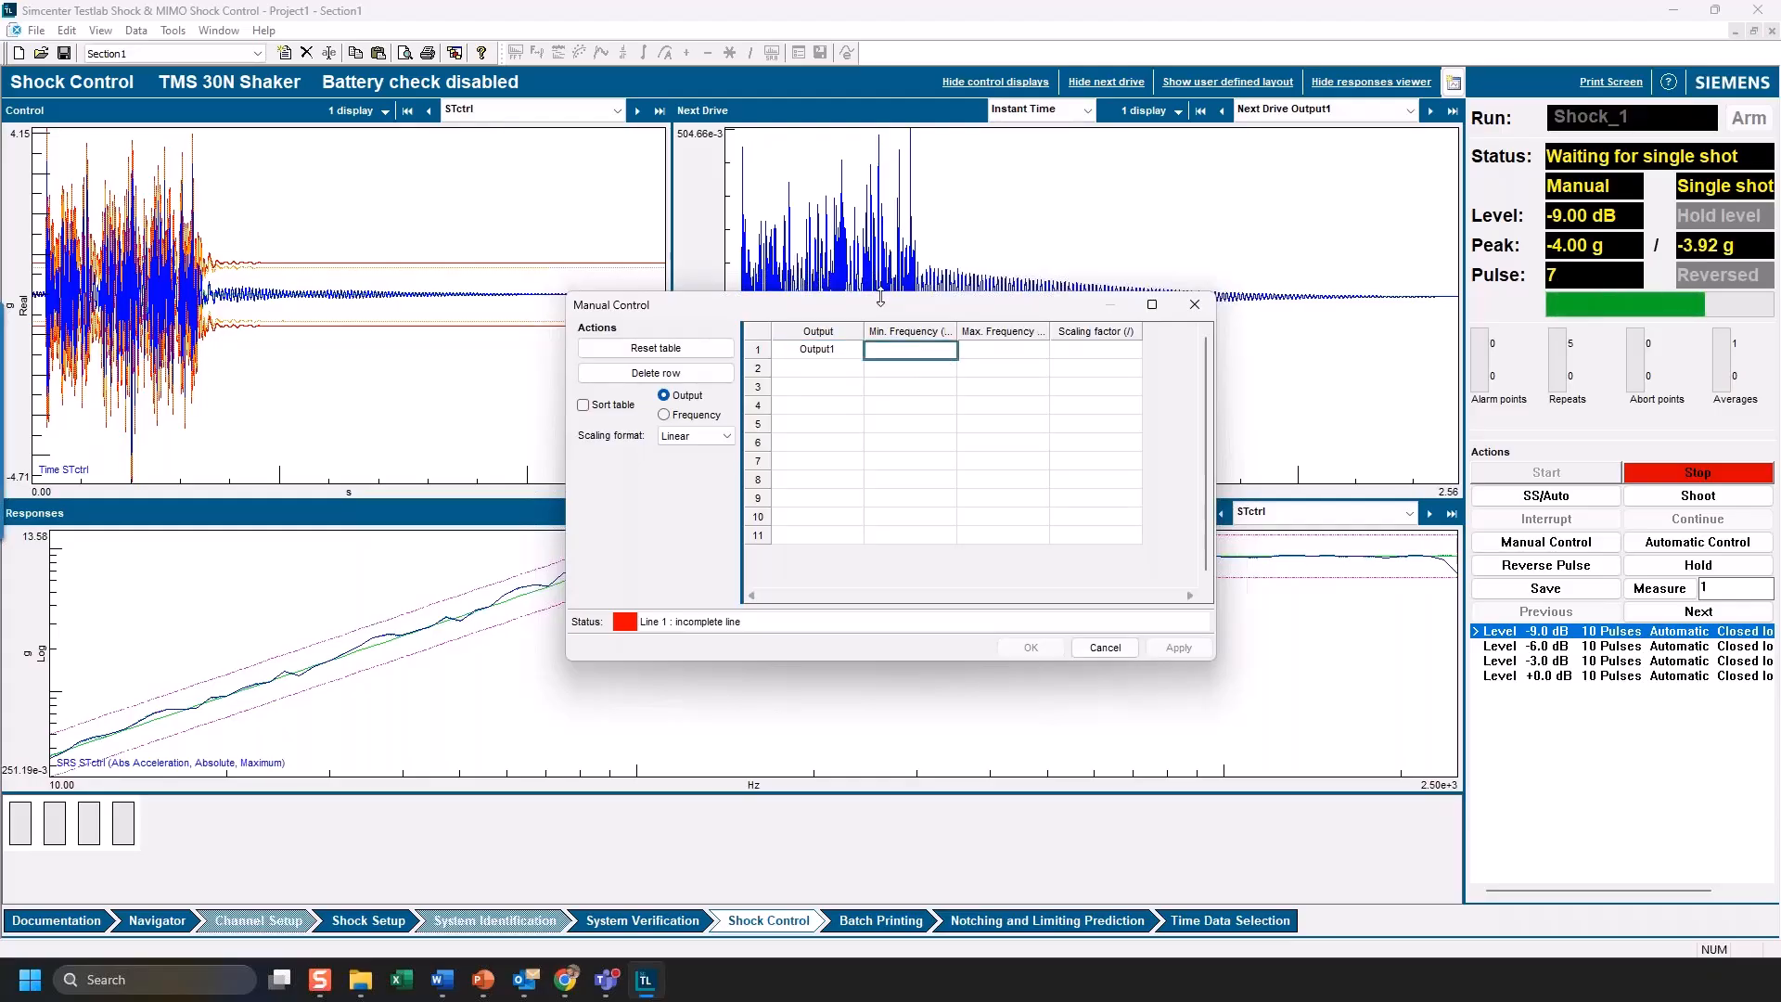
pyautogui.moveTo(880, 309); pyautogui.dragTo(1327, 458)
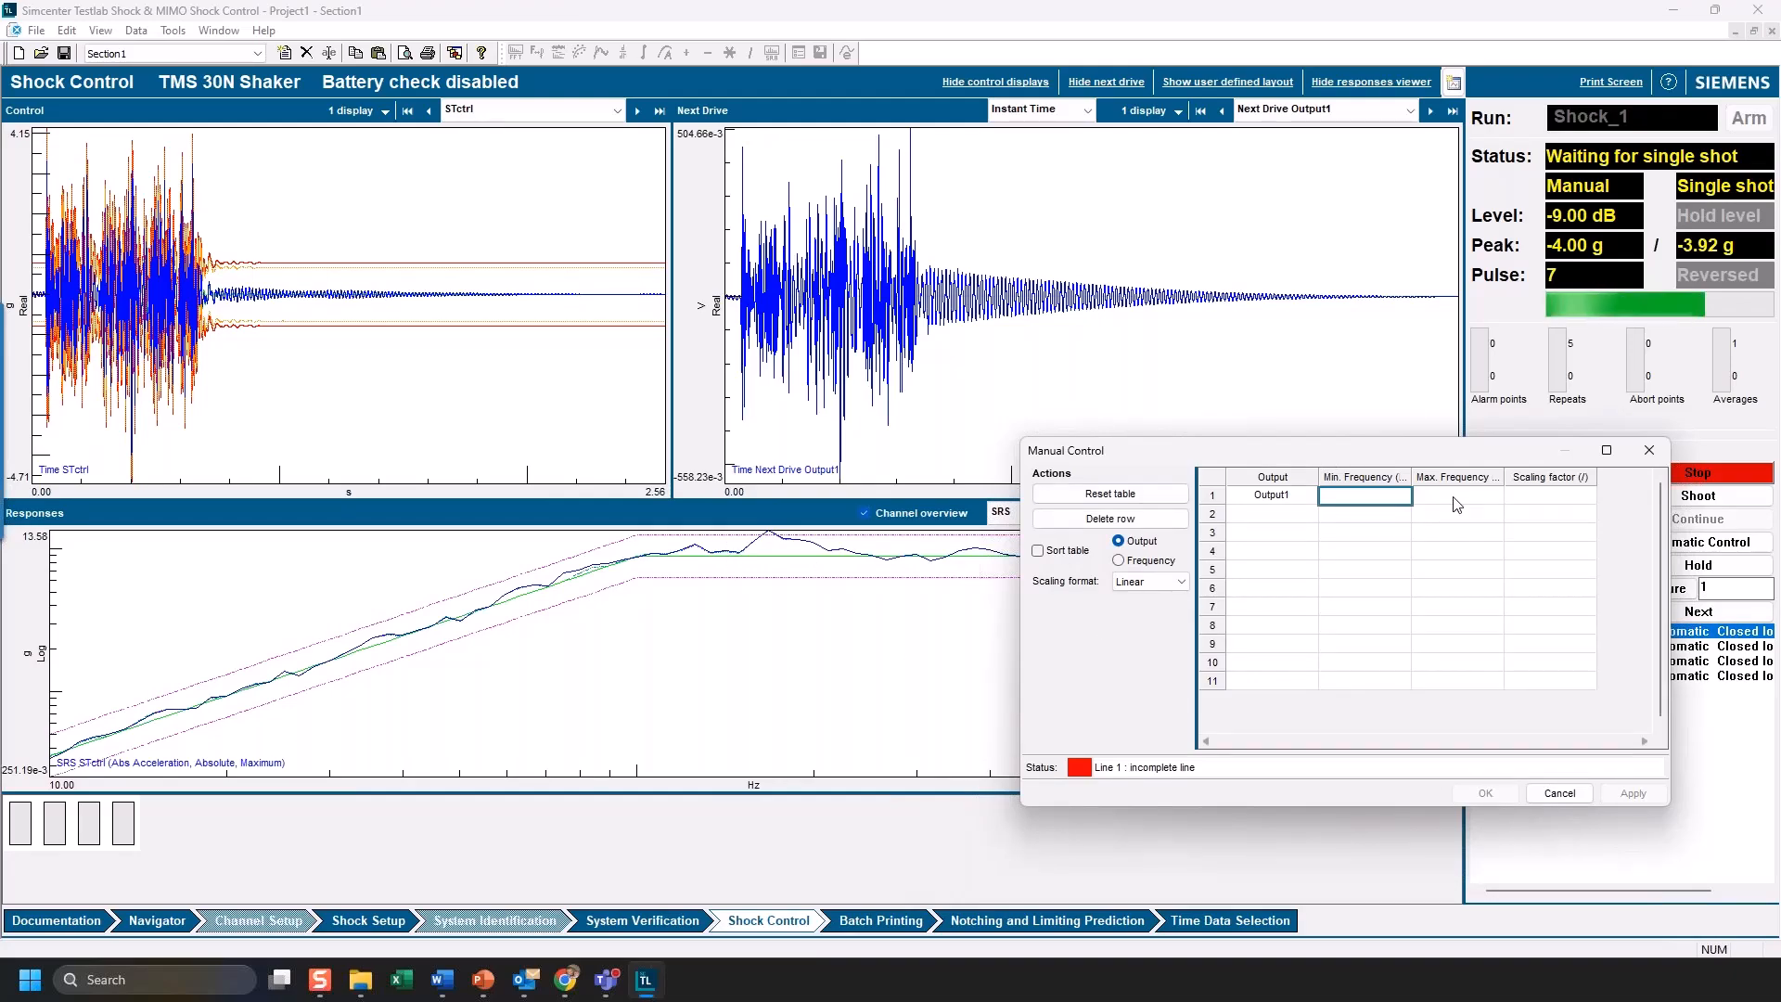
pyautogui.click(1545, 790)
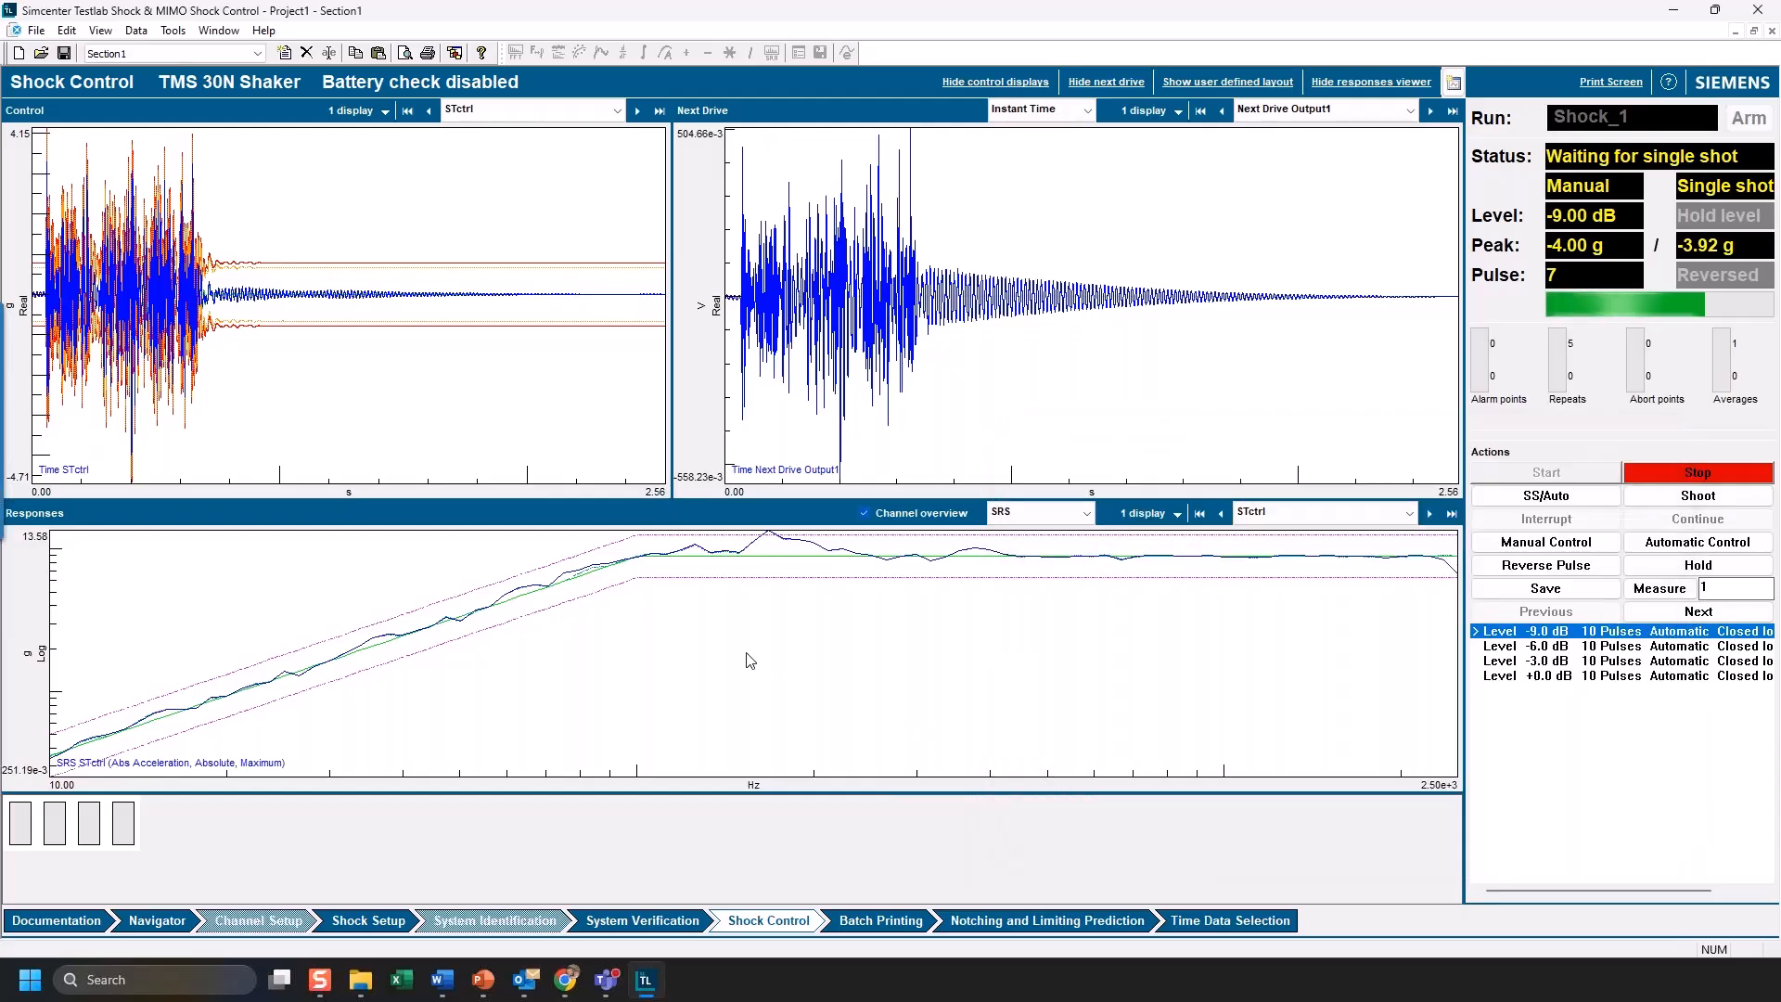
# - Add a double cursor to the STctrl SRS plot and bracket the peak between about 148.63 and 213.84 Hz
pyautogui.rightClick(731, 638)
pyautogui.moveTo(816, 243)
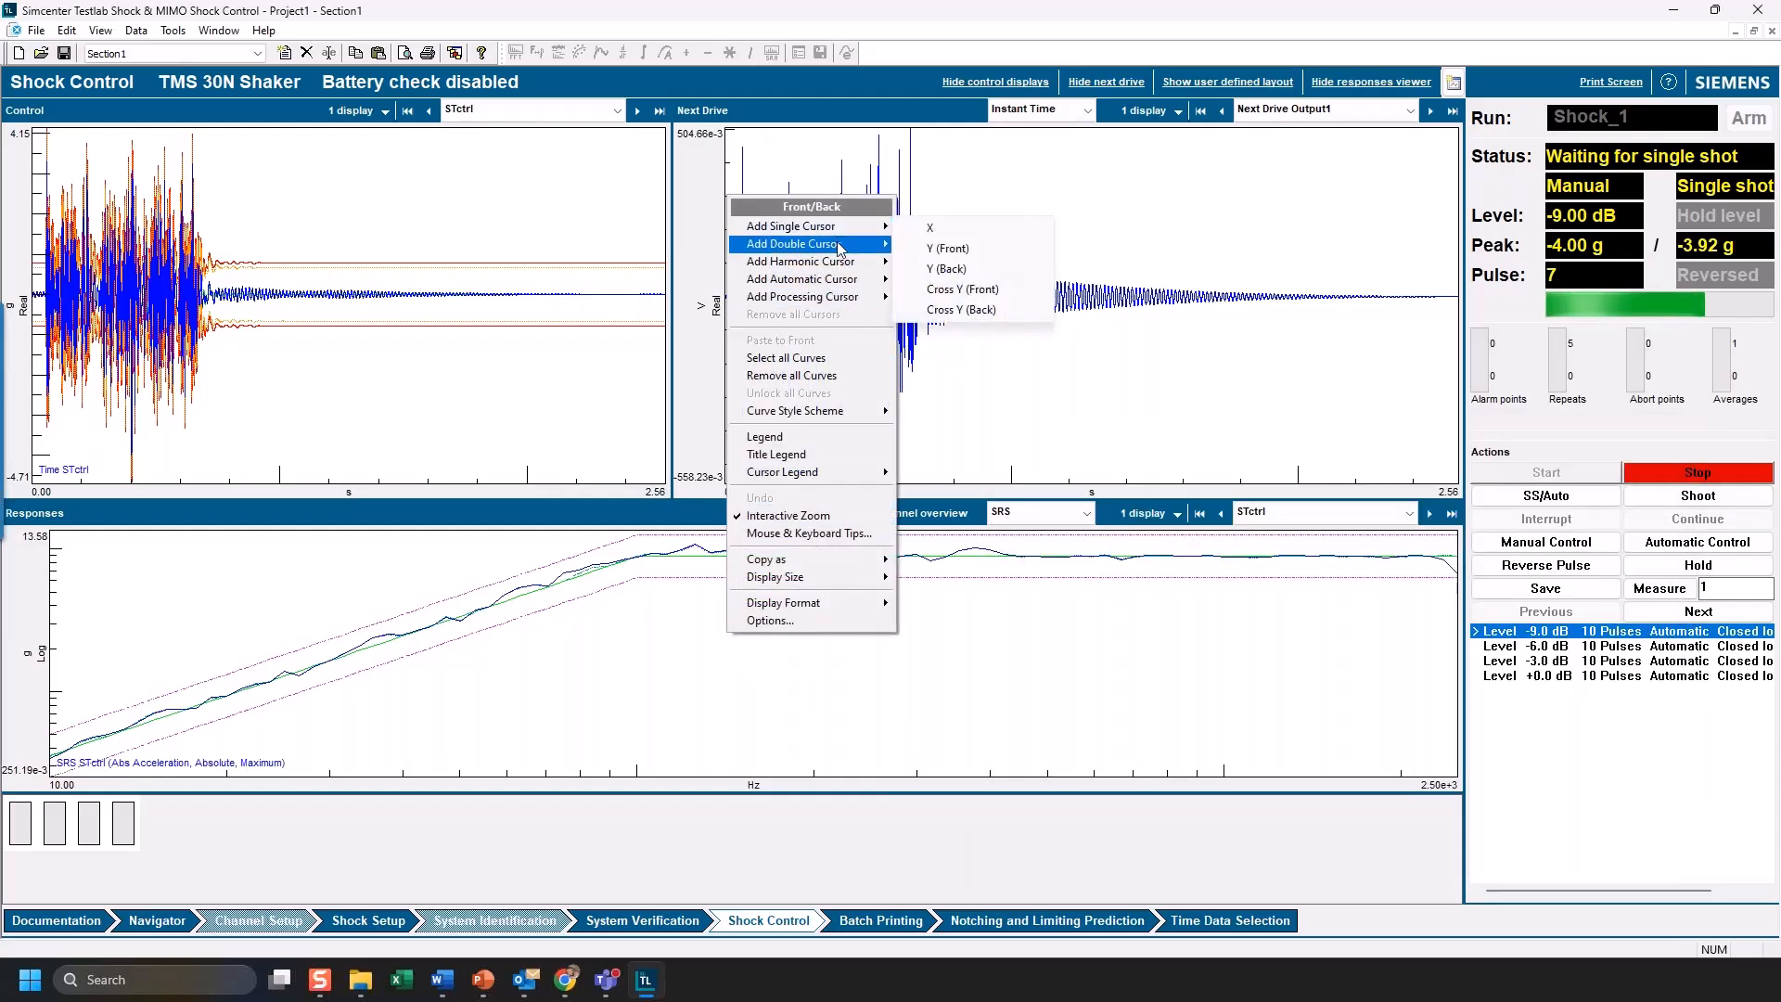
pyautogui.click(948, 250)
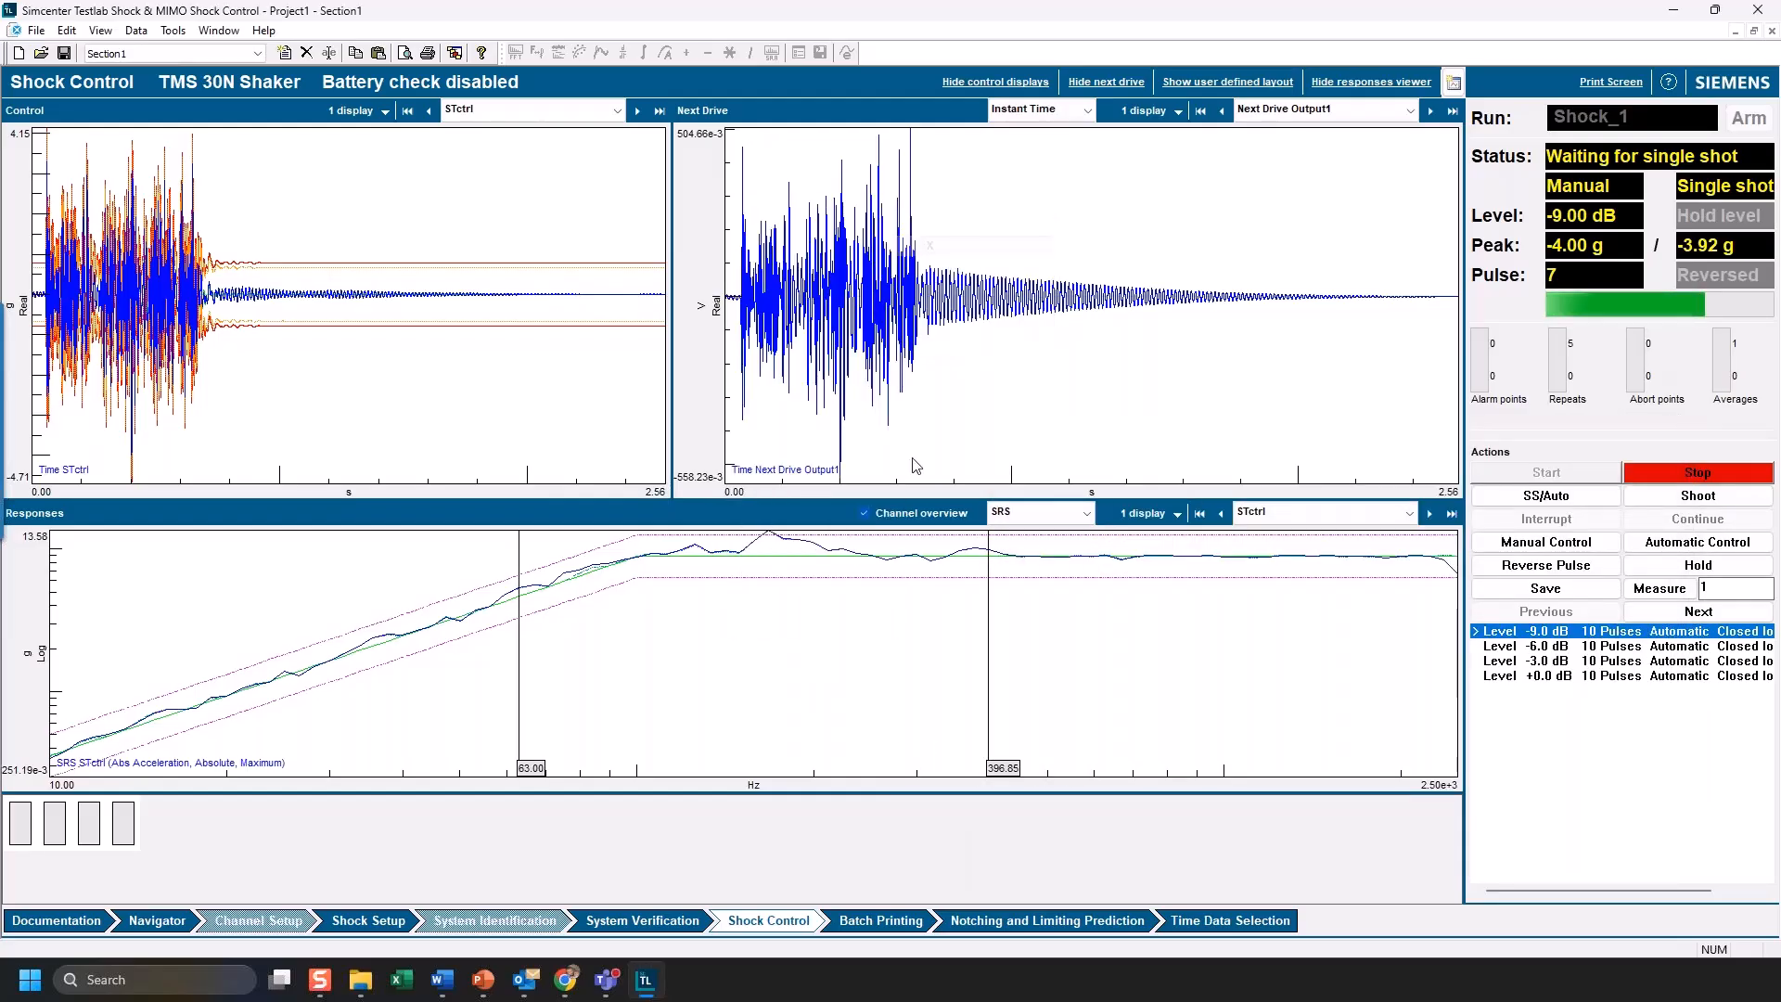
pyautogui.moveTo(520, 682); pyautogui.dragTo(739, 713)
pyautogui.moveTo(1208, 702); pyautogui.dragTo(832, 688)
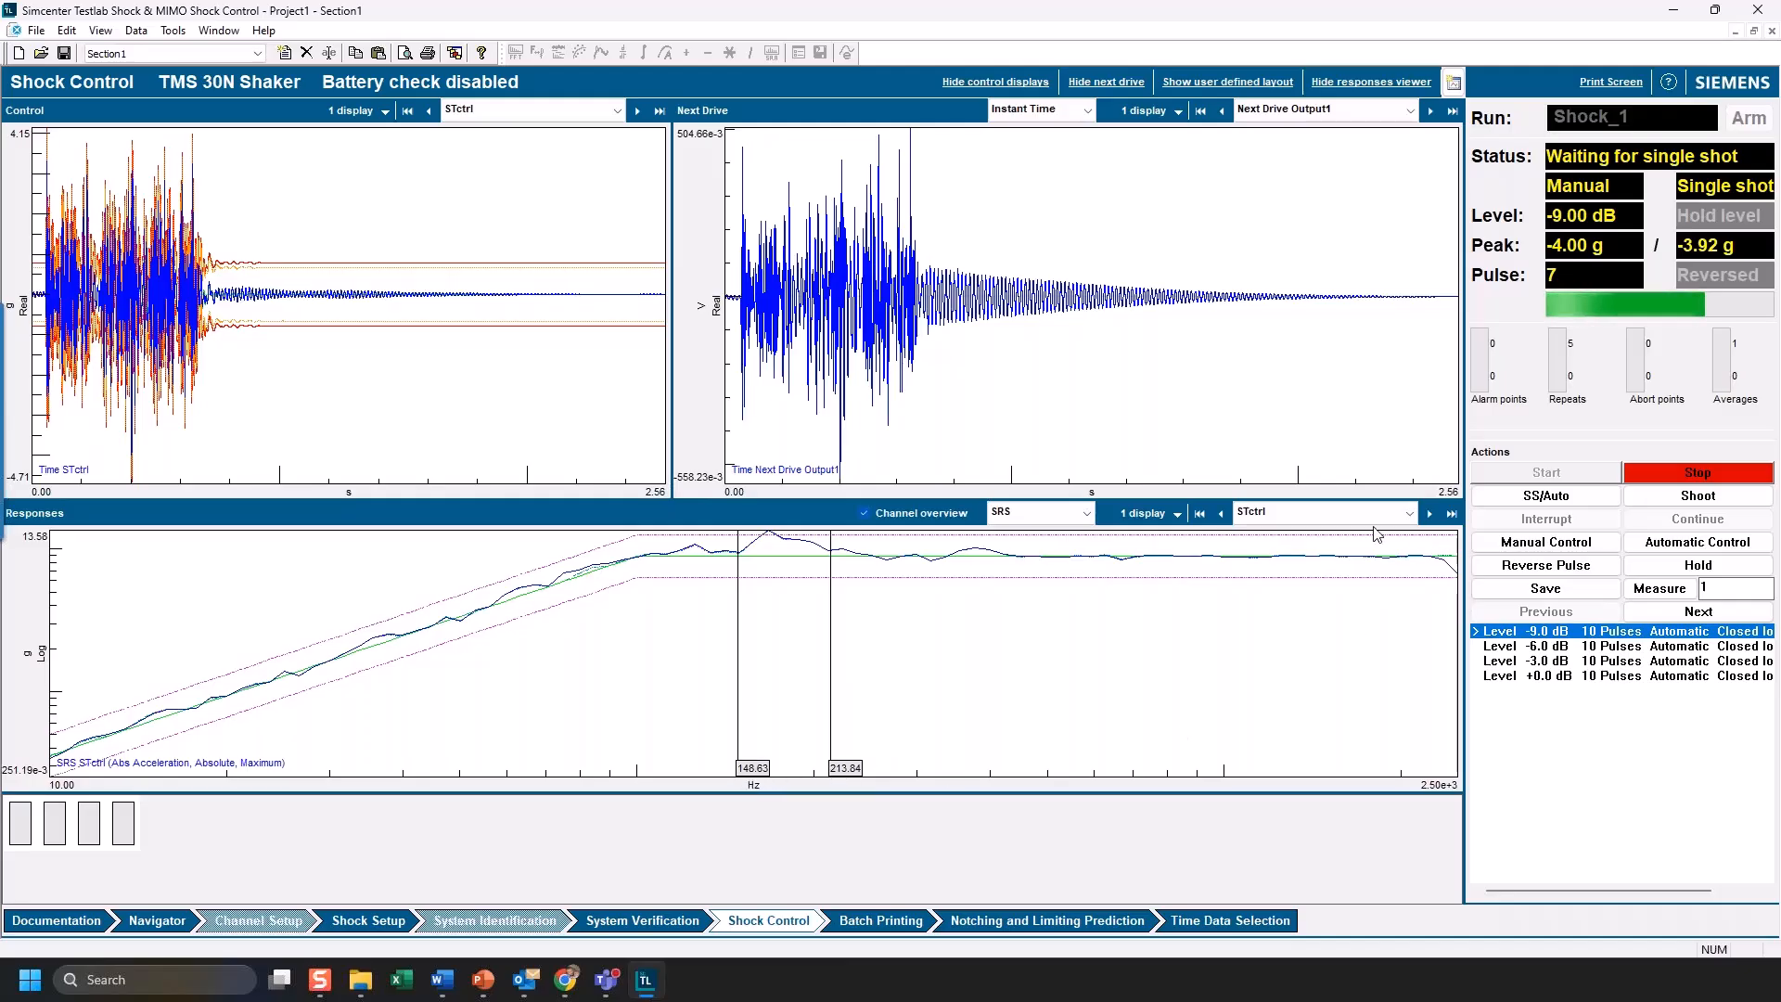
# - In Manual Control, scale Output1 by 0.9 between 150 and 200 Hz, and shoot a single pulse with that correction
pyautogui.click(1548, 541)
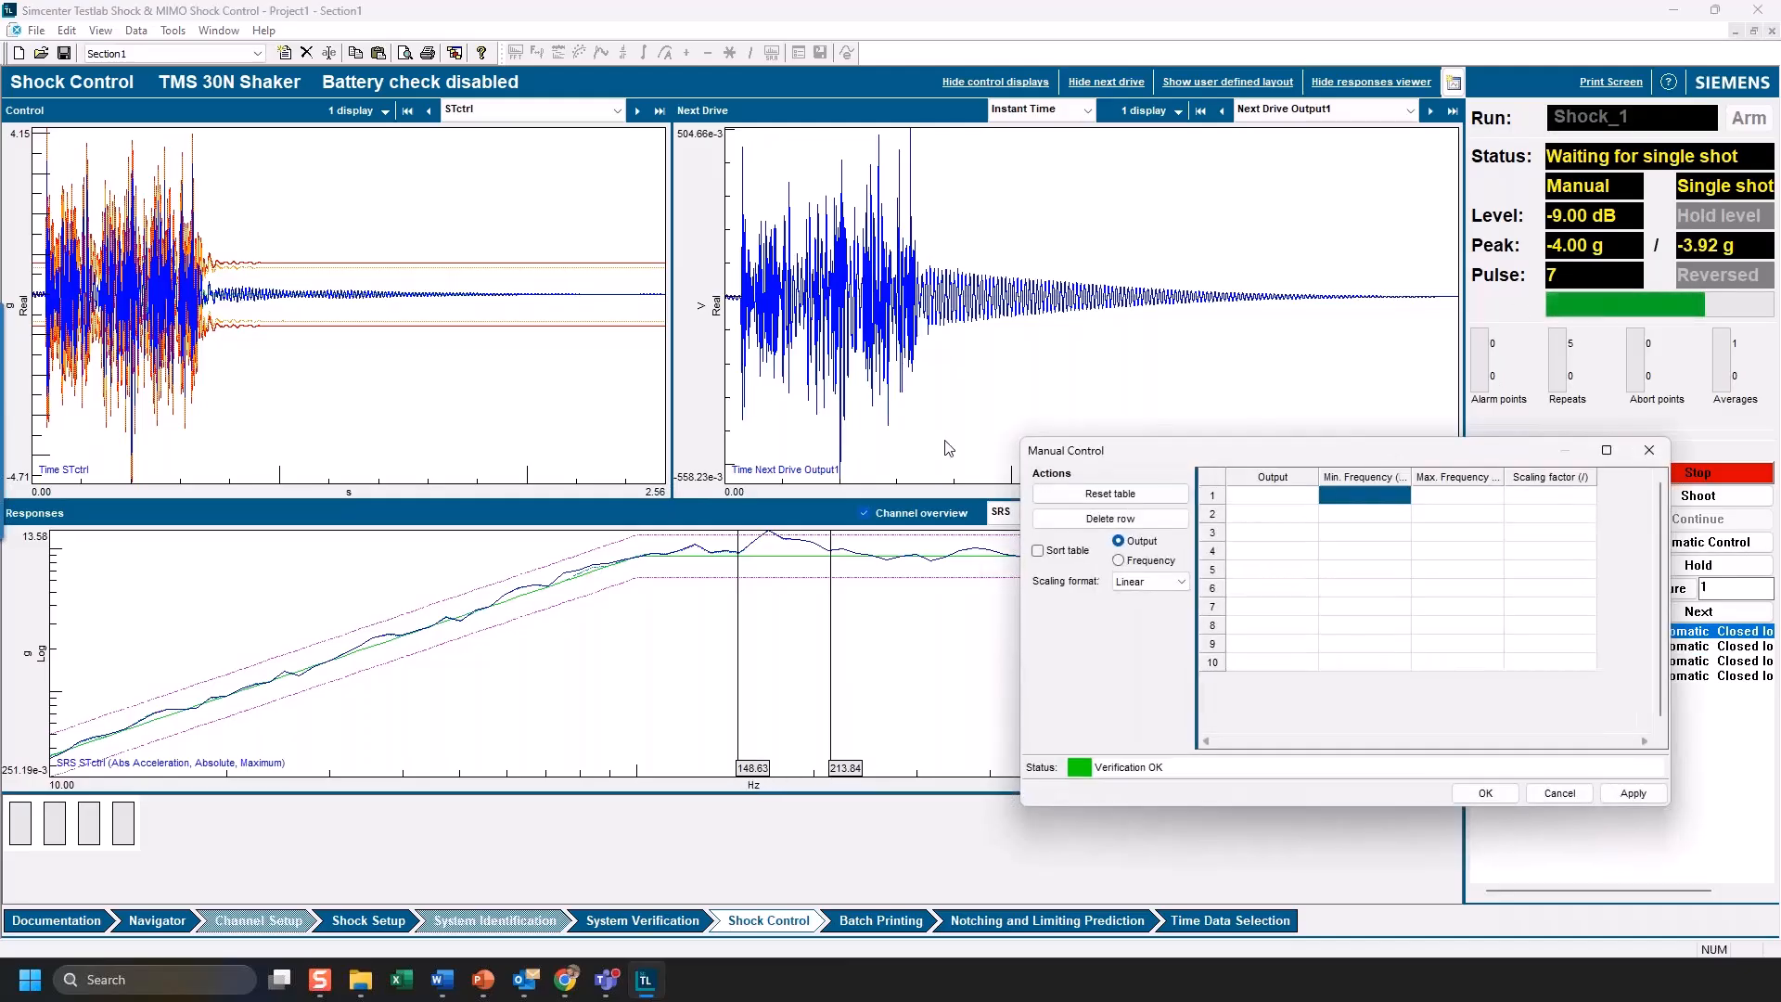
pyautogui.click(1294, 497)
pyautogui.click(1310, 501)
pyautogui.click(1261, 527)
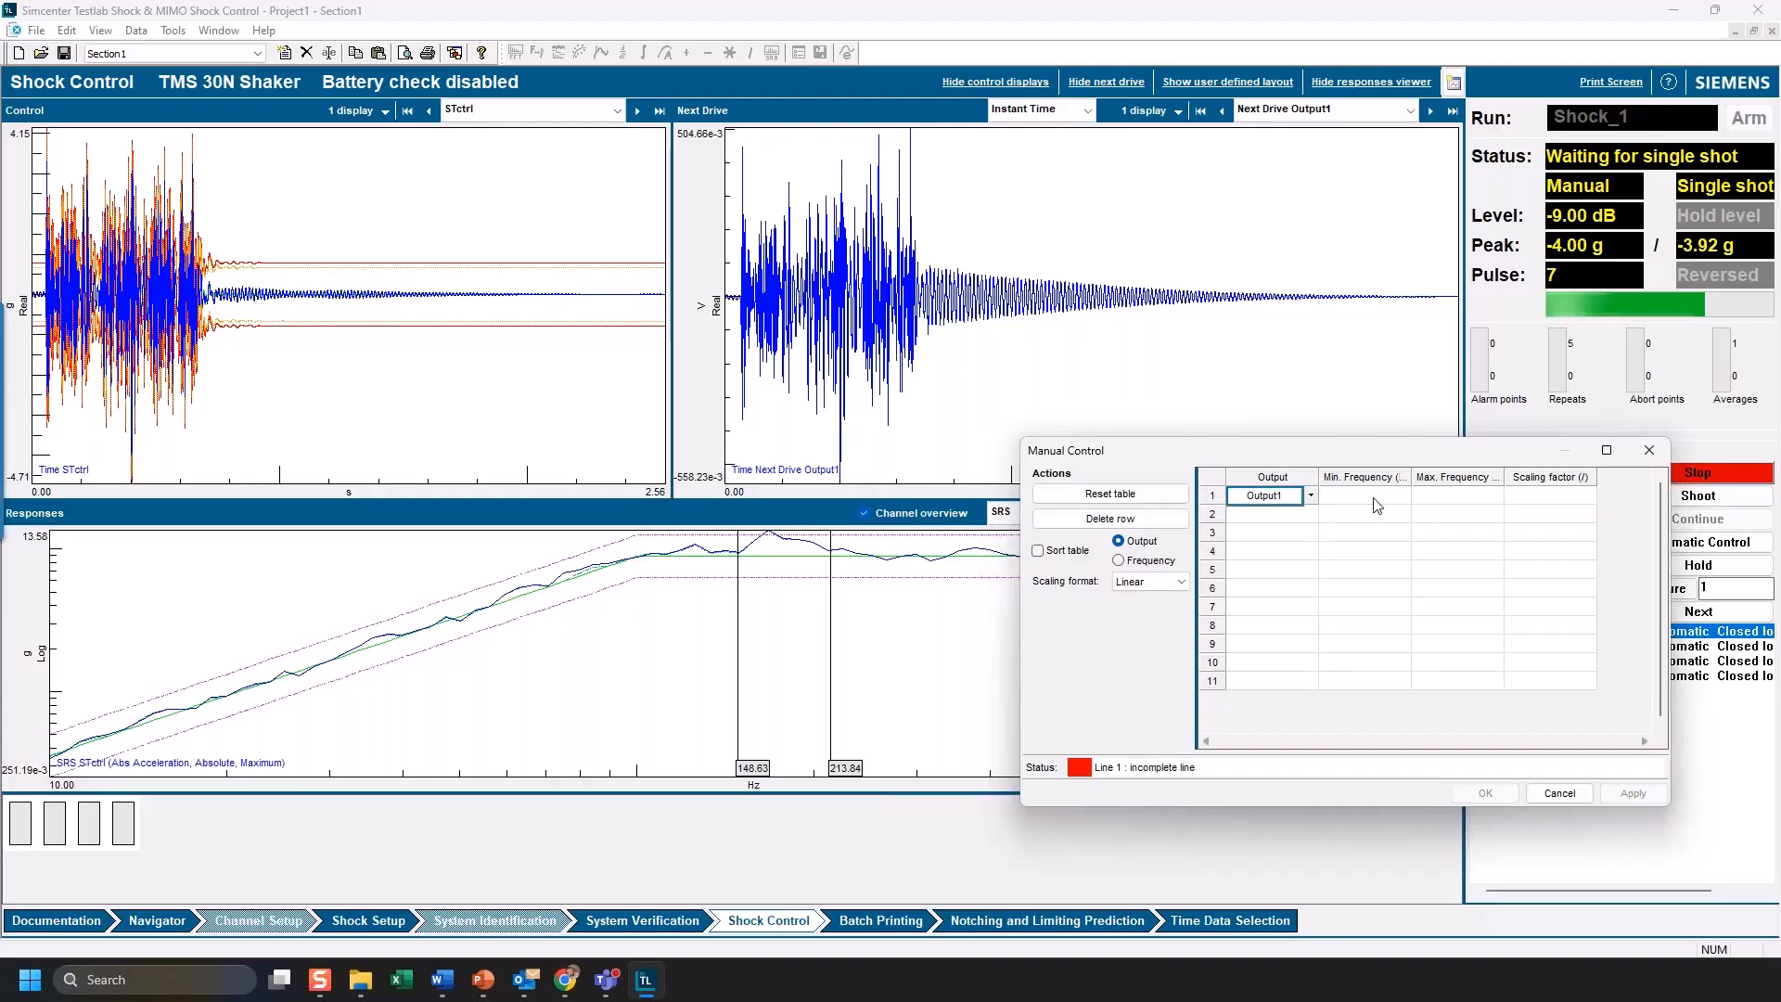
pyautogui.click(1372, 497)
pyautogui.write('150')
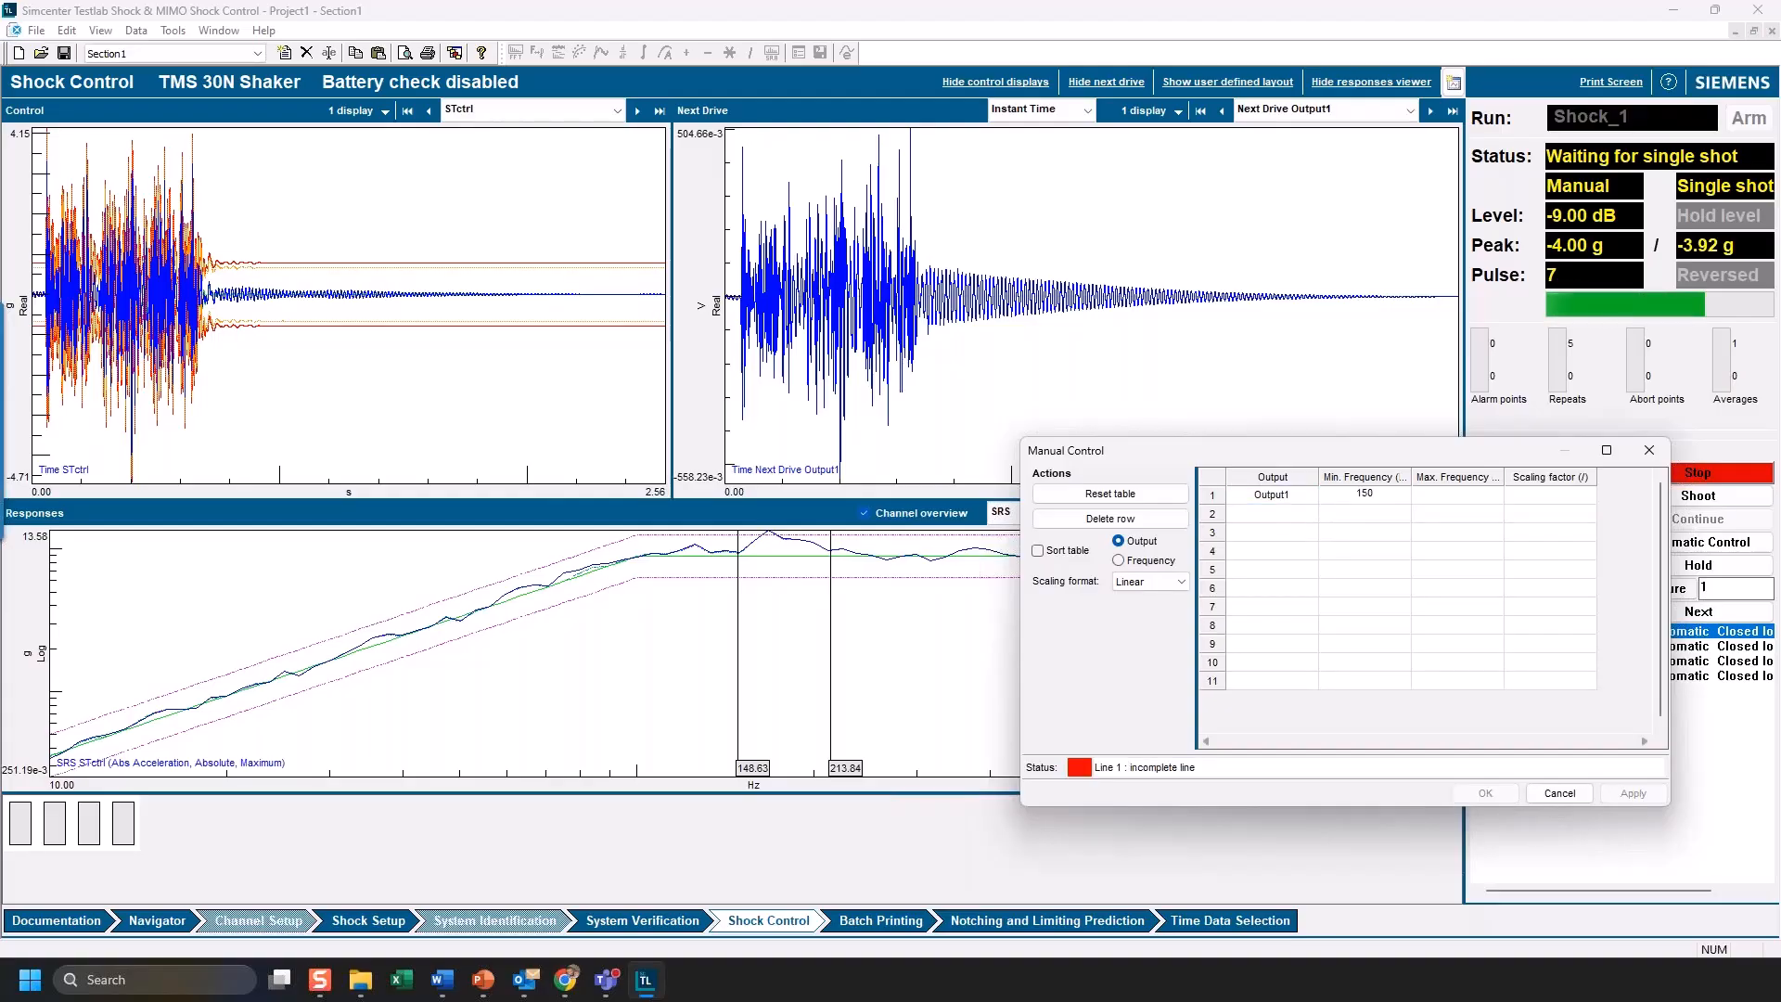
pyautogui.click(1435, 496)
pyautogui.click(1556, 496)
pyautogui.write('0.9')
pyautogui.click(1549, 535)
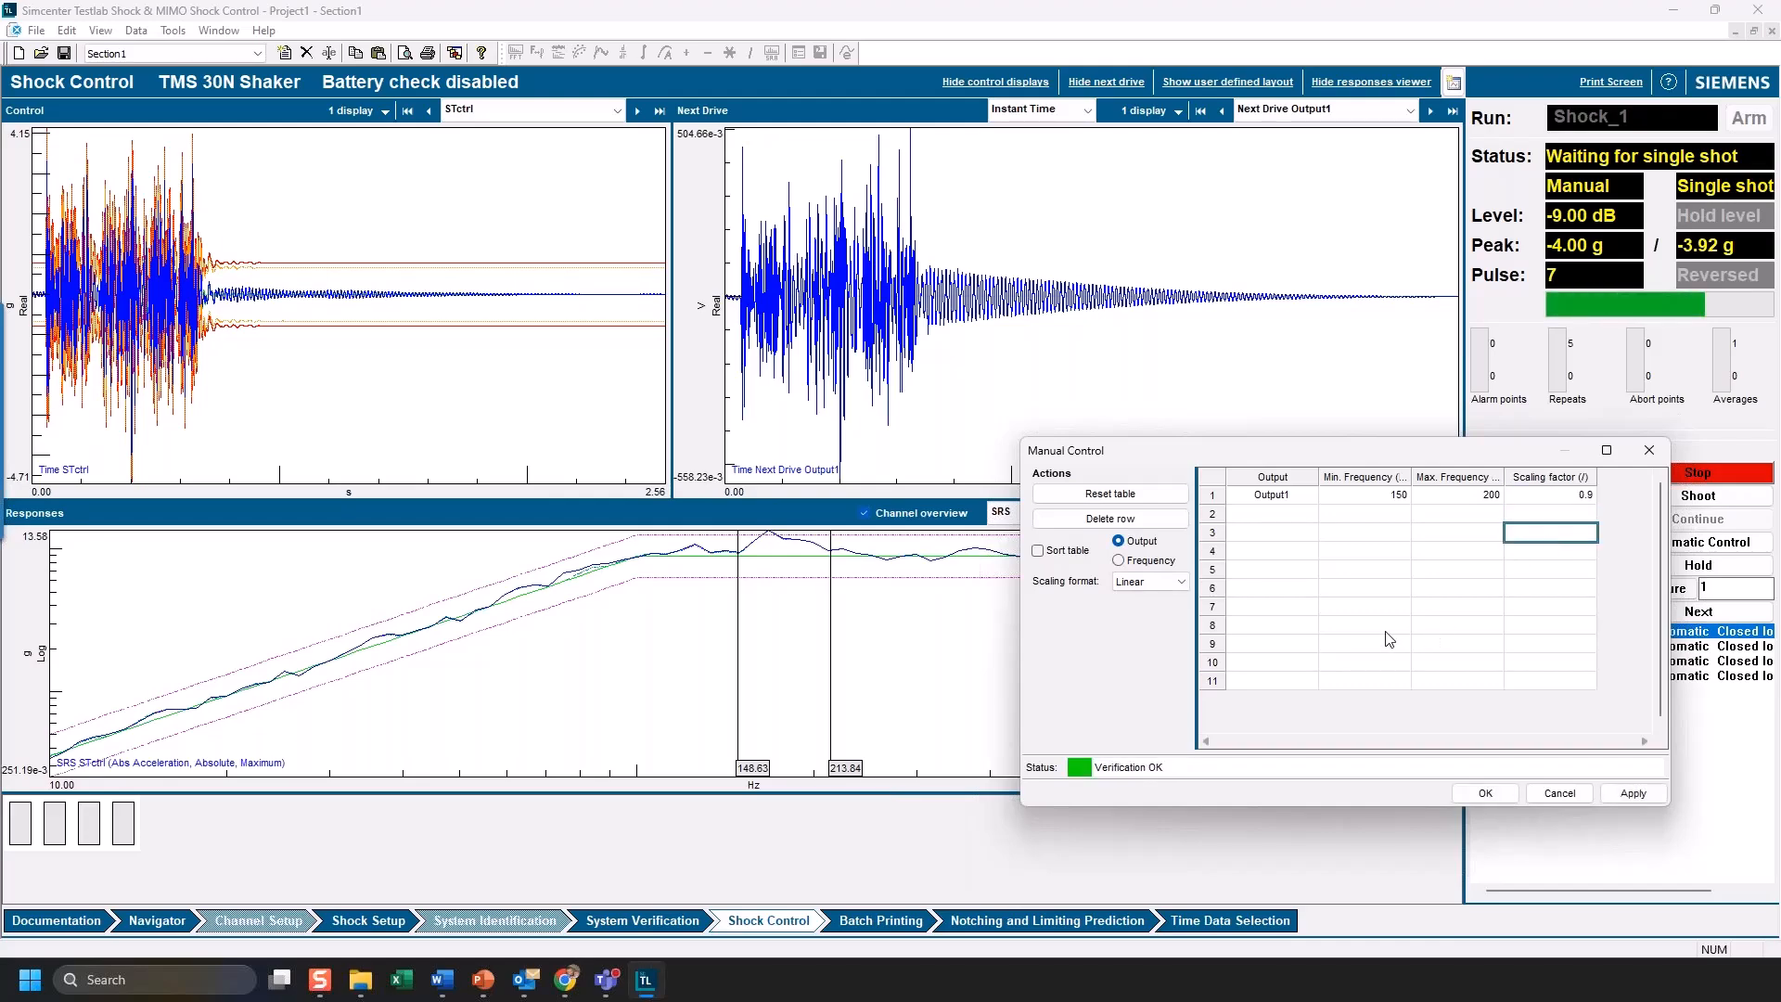
pyautogui.click(1484, 794)
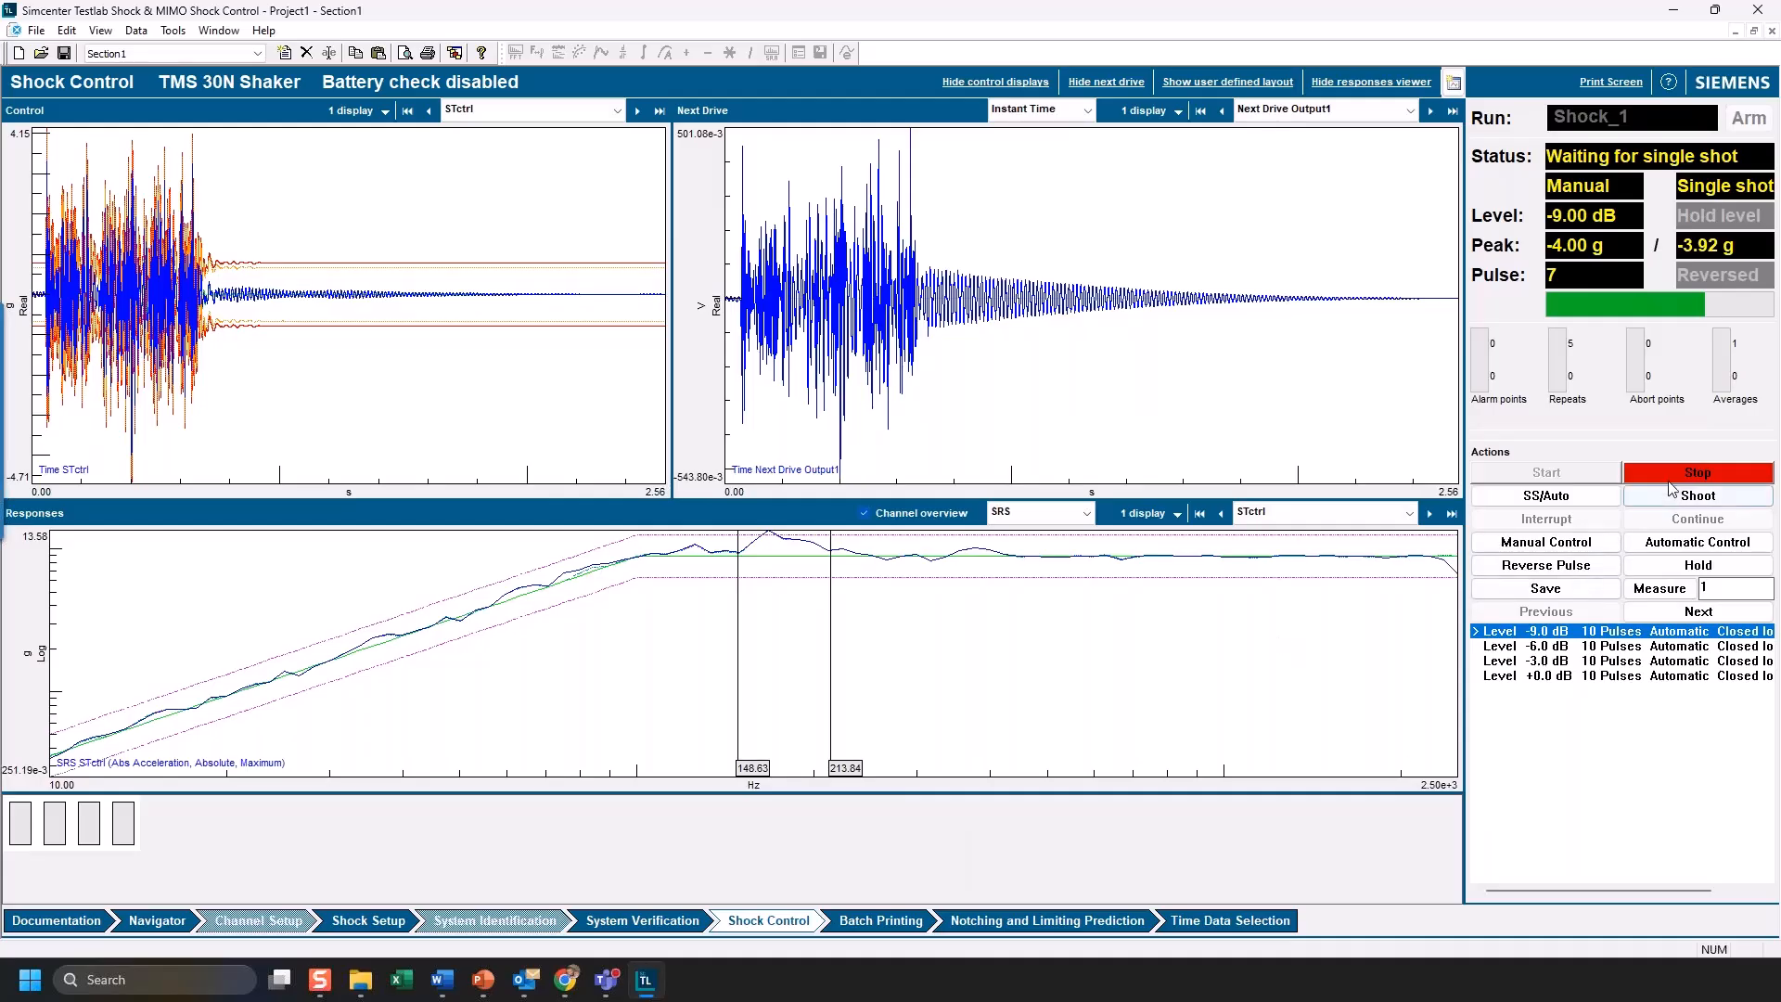
pyautogui.click(1679, 499)
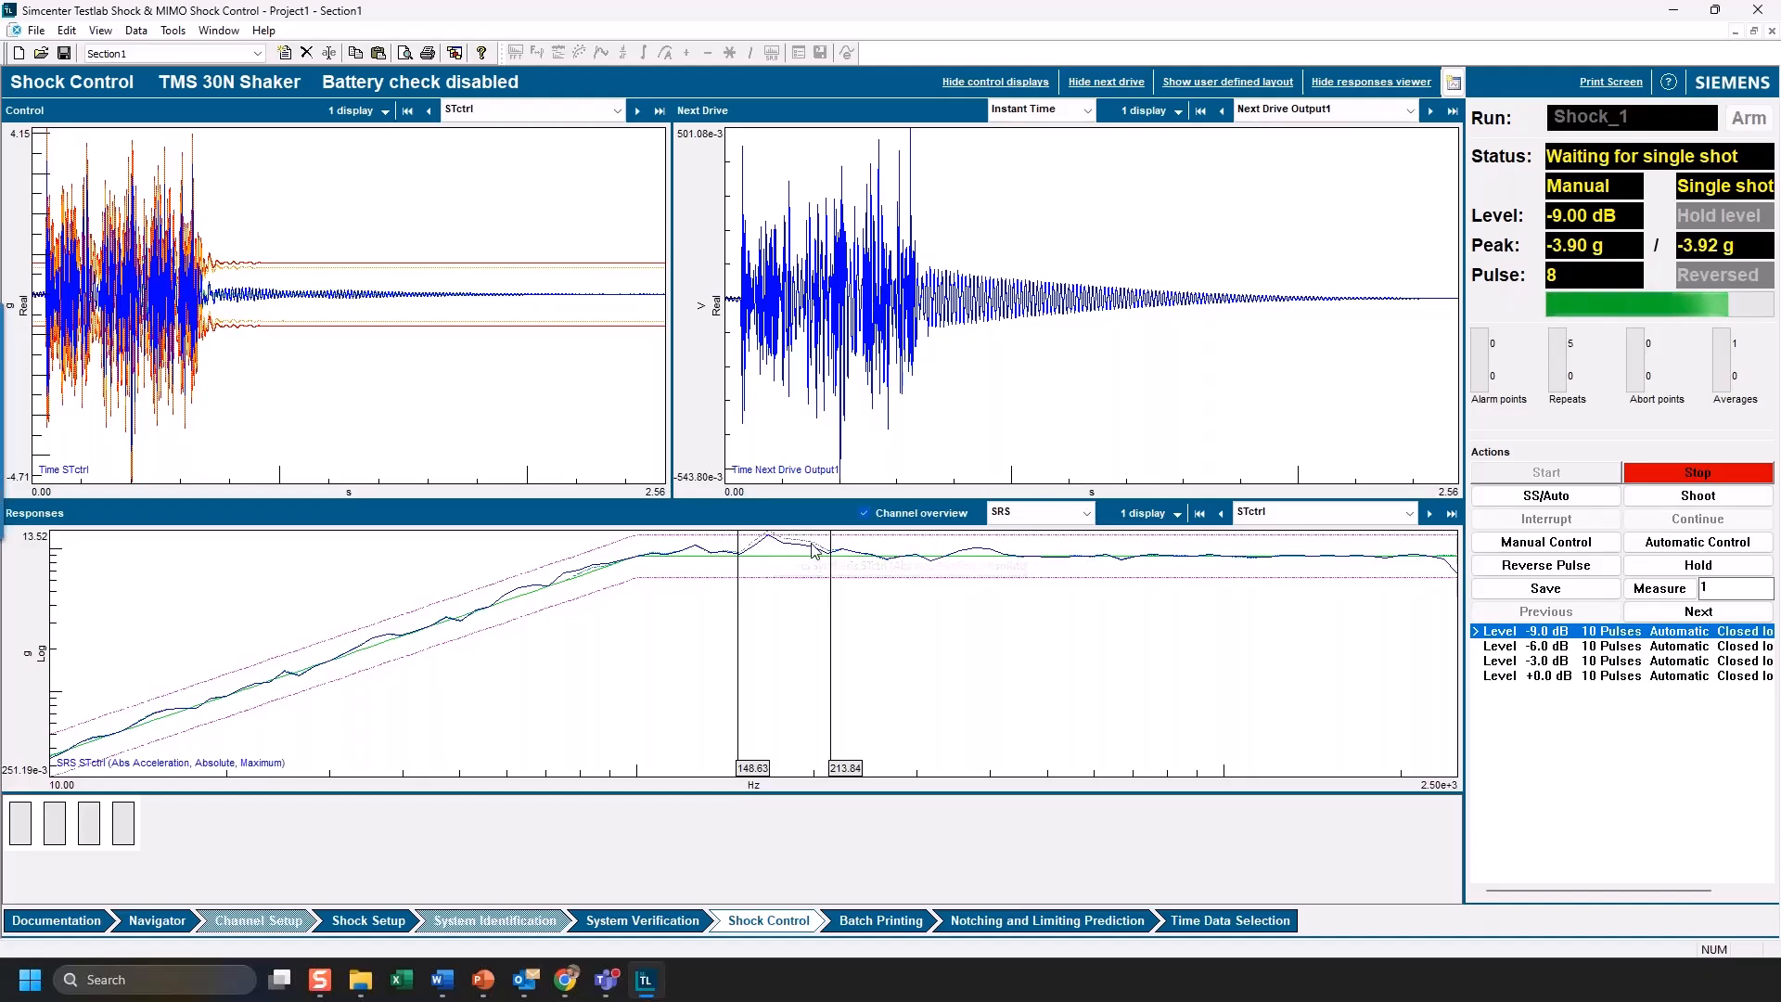
# - Return the run to automatic control, shoot one single pulse, and switch back from single-shot to automatic pulsing
pyautogui.click(1697, 542)
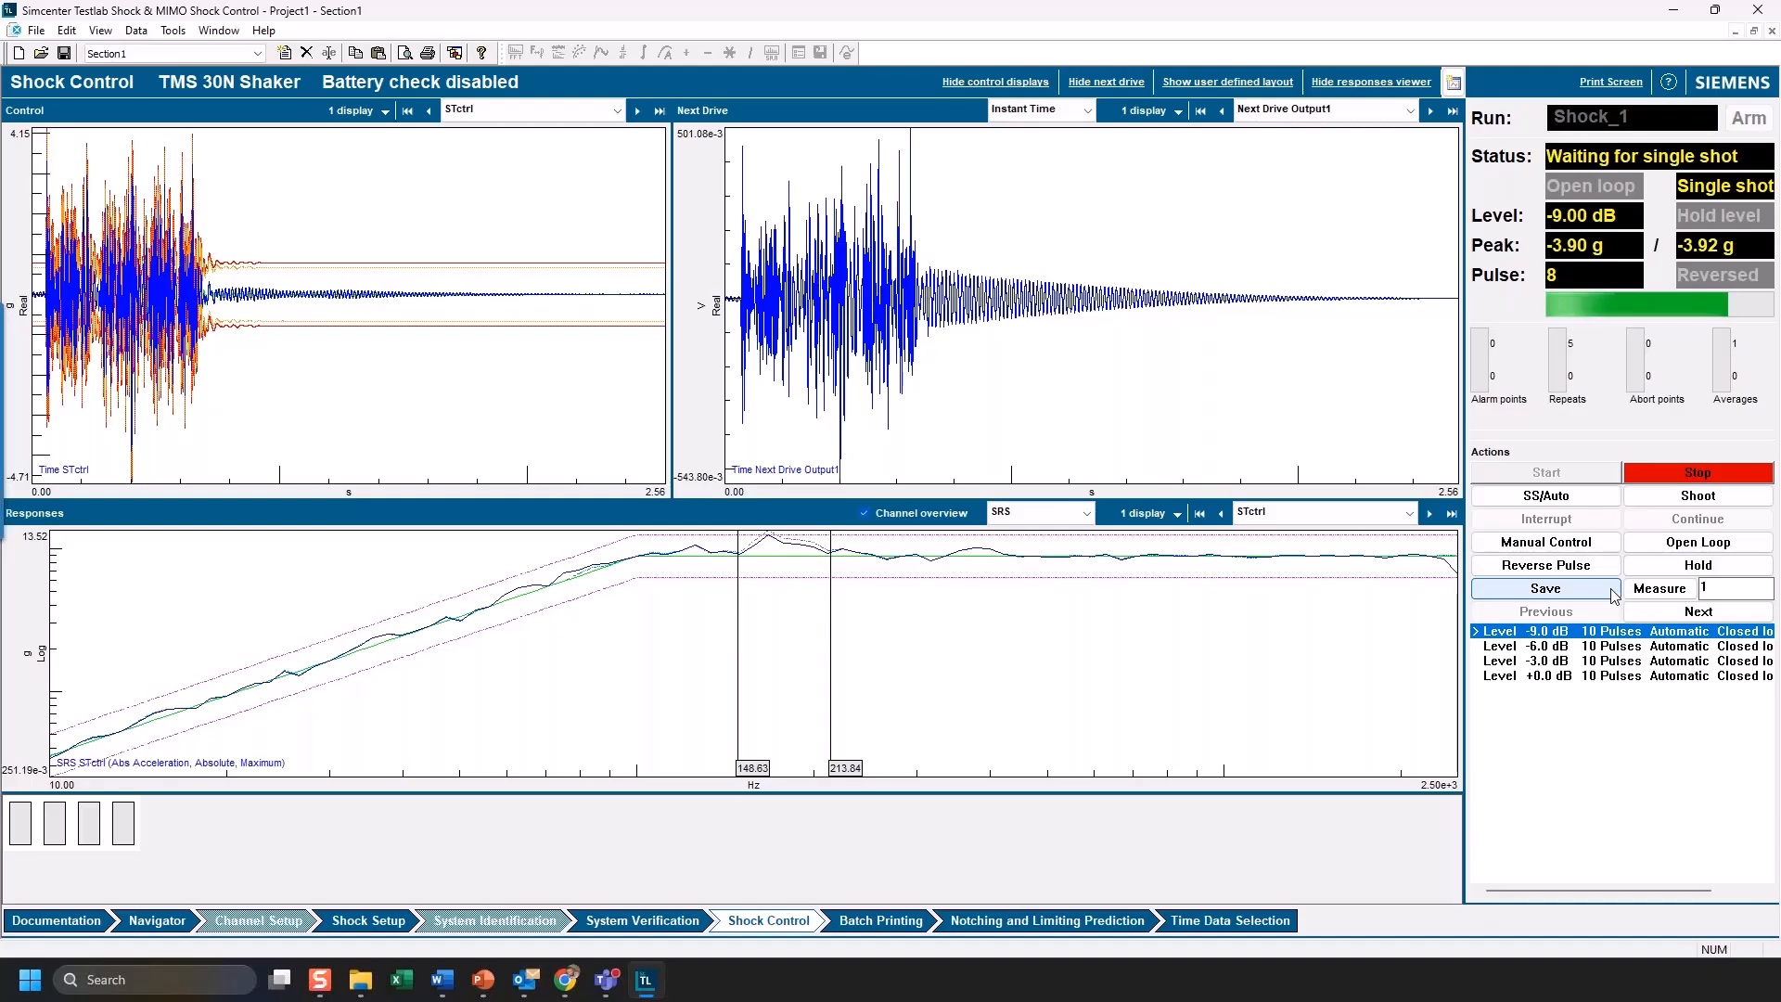
pyautogui.click(1690, 501)
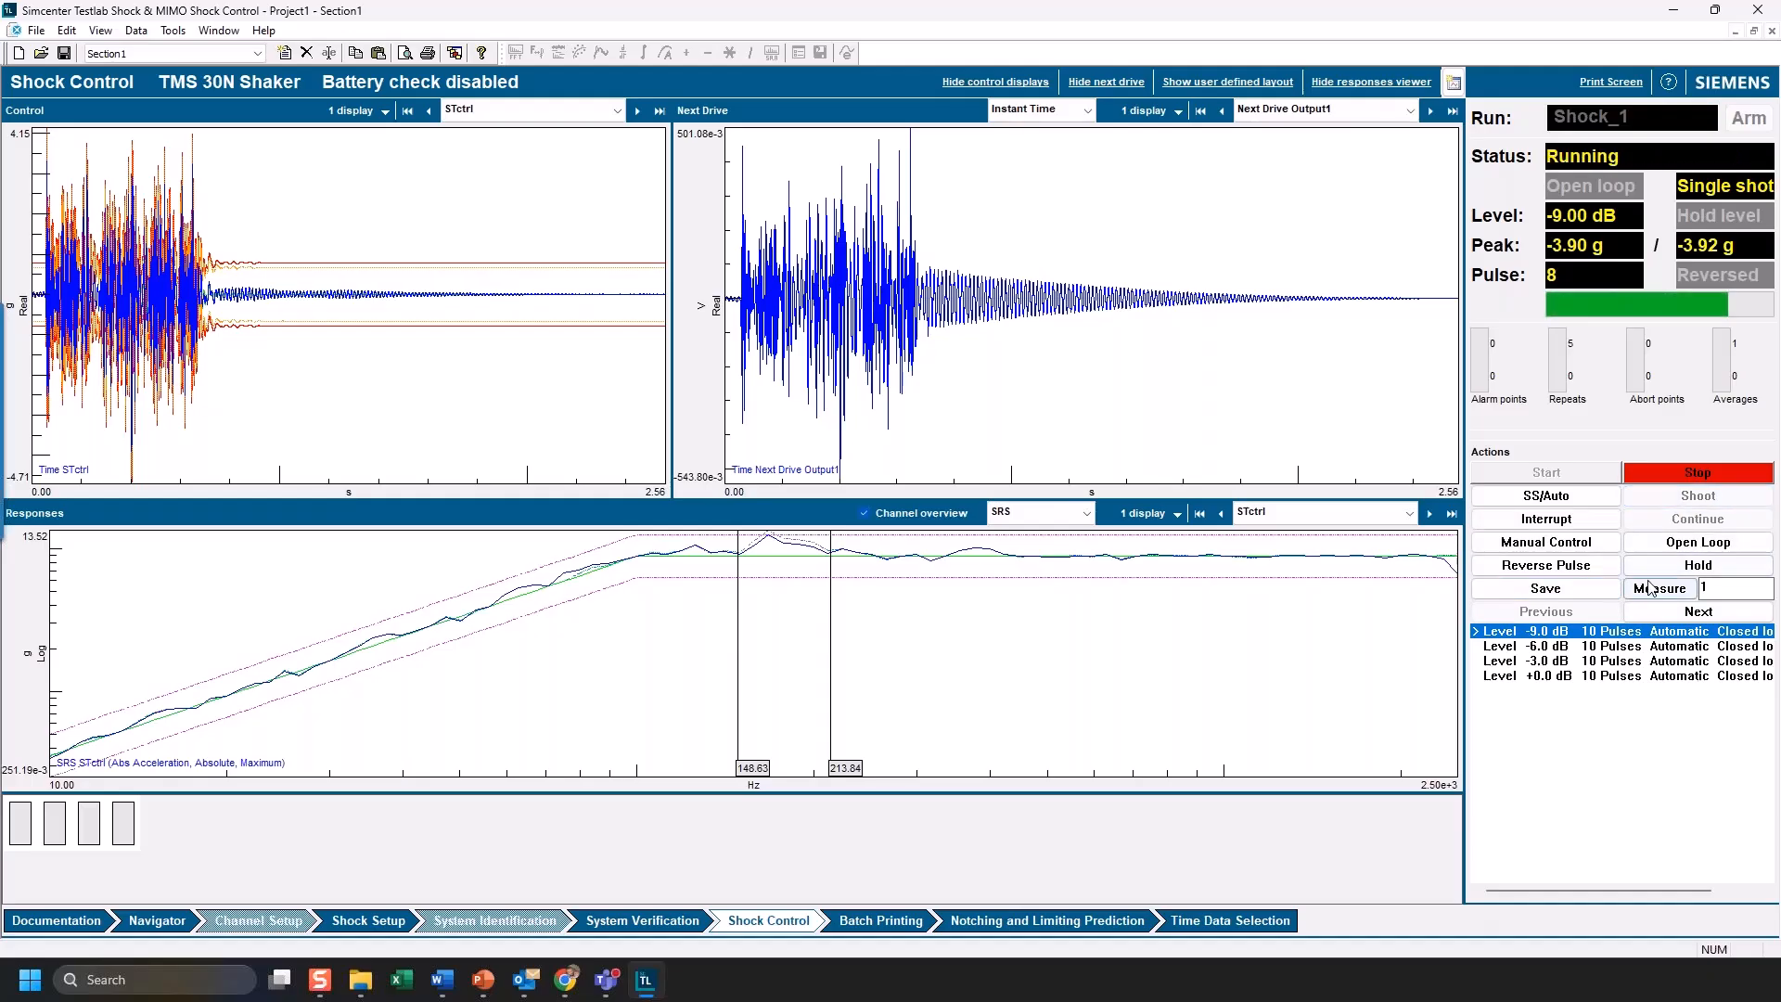
pyautogui.click(1549, 499)
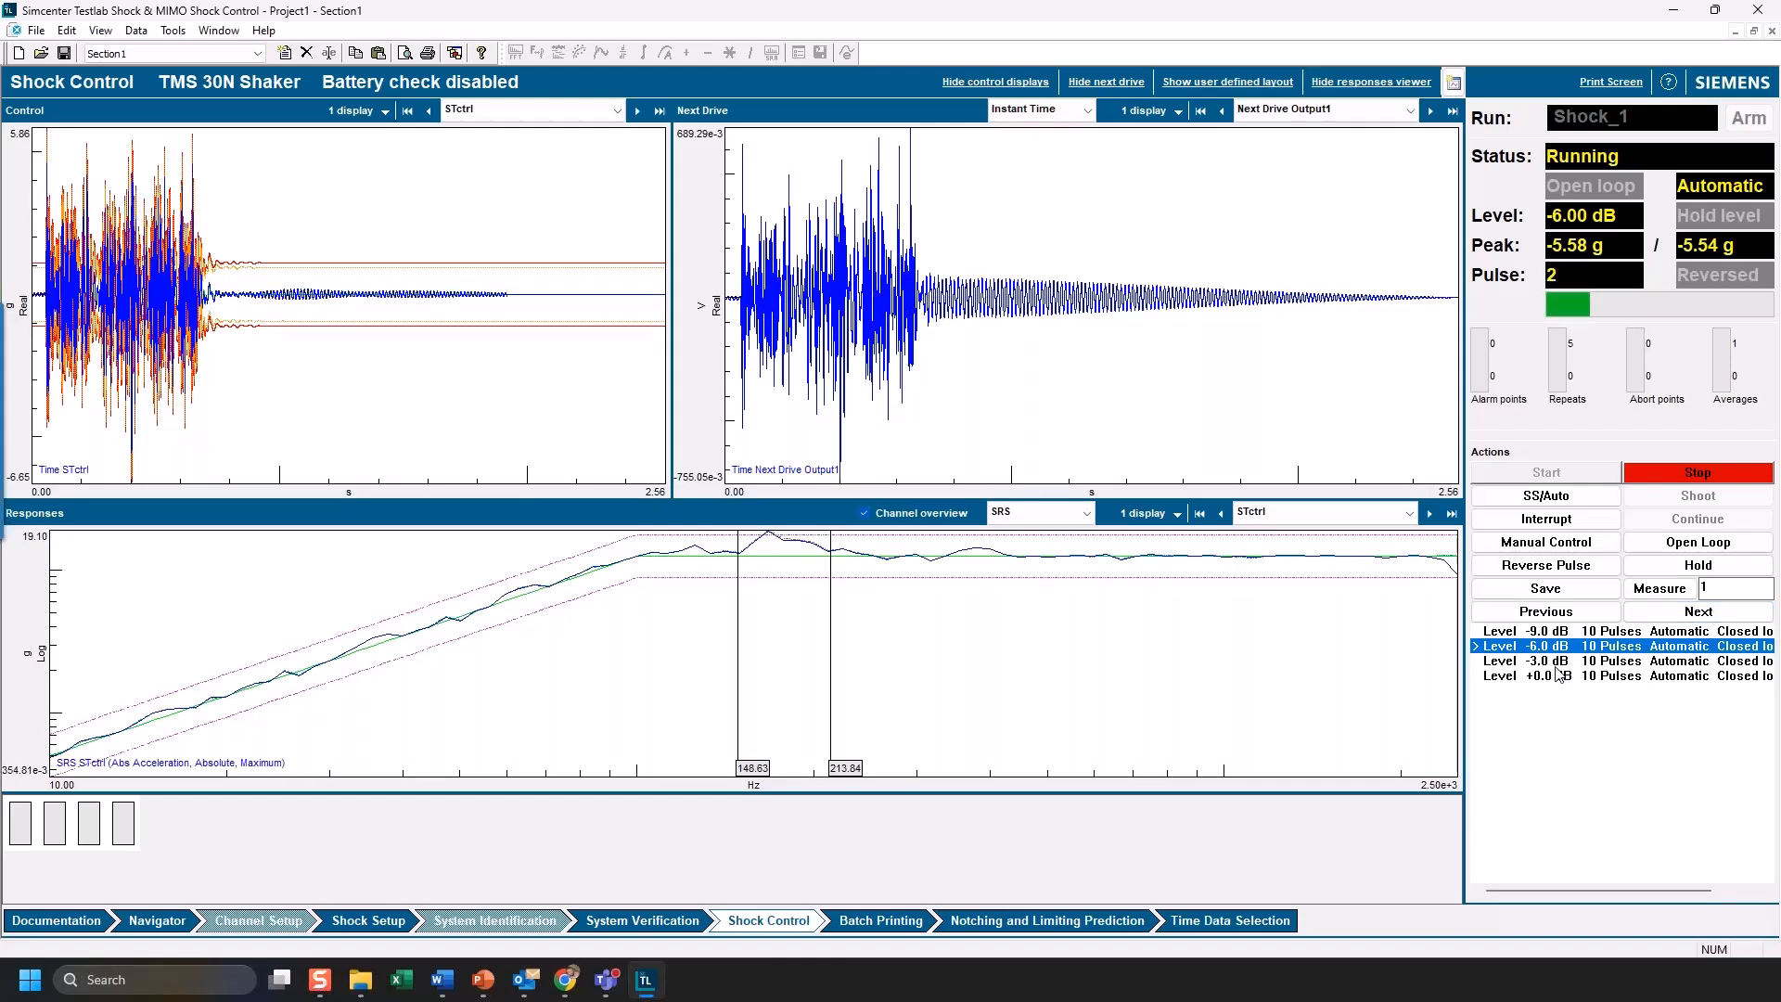
# - Advance the run from the -6 dB level to the -3 dB level, and close the abort report for STctrl
pyautogui.click(1677, 614)
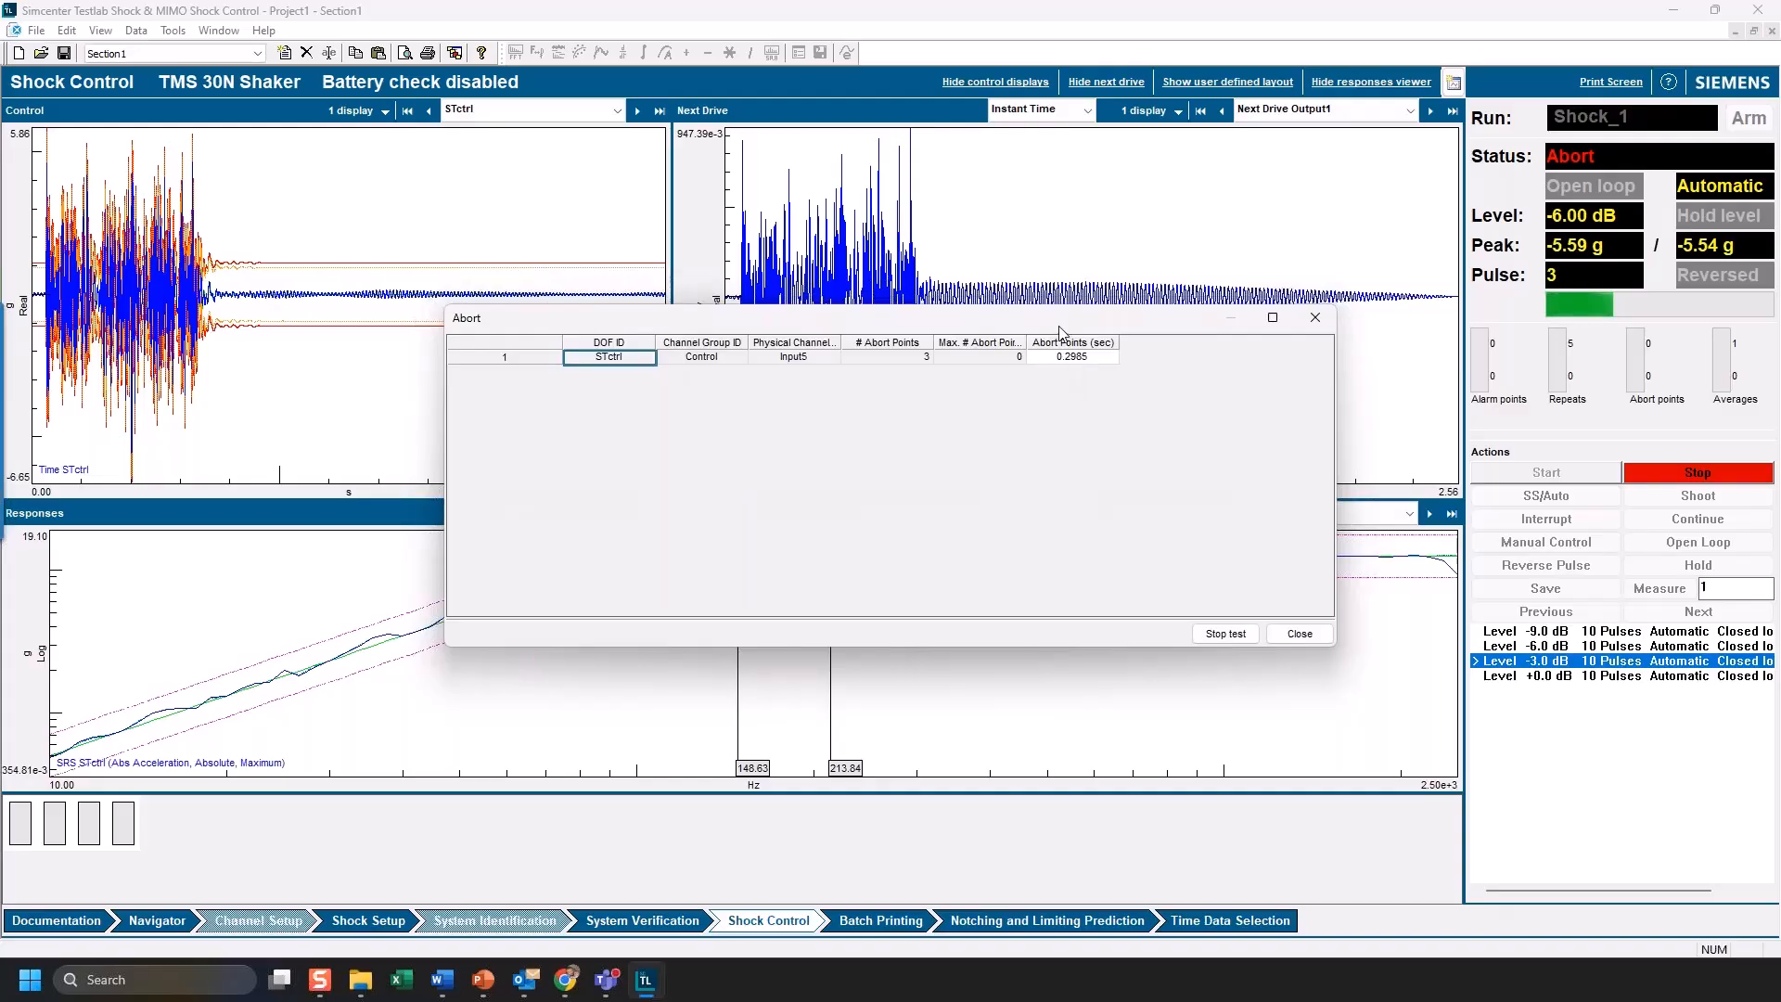
pyautogui.moveTo(1054, 321); pyautogui.dragTo(1129, 627)
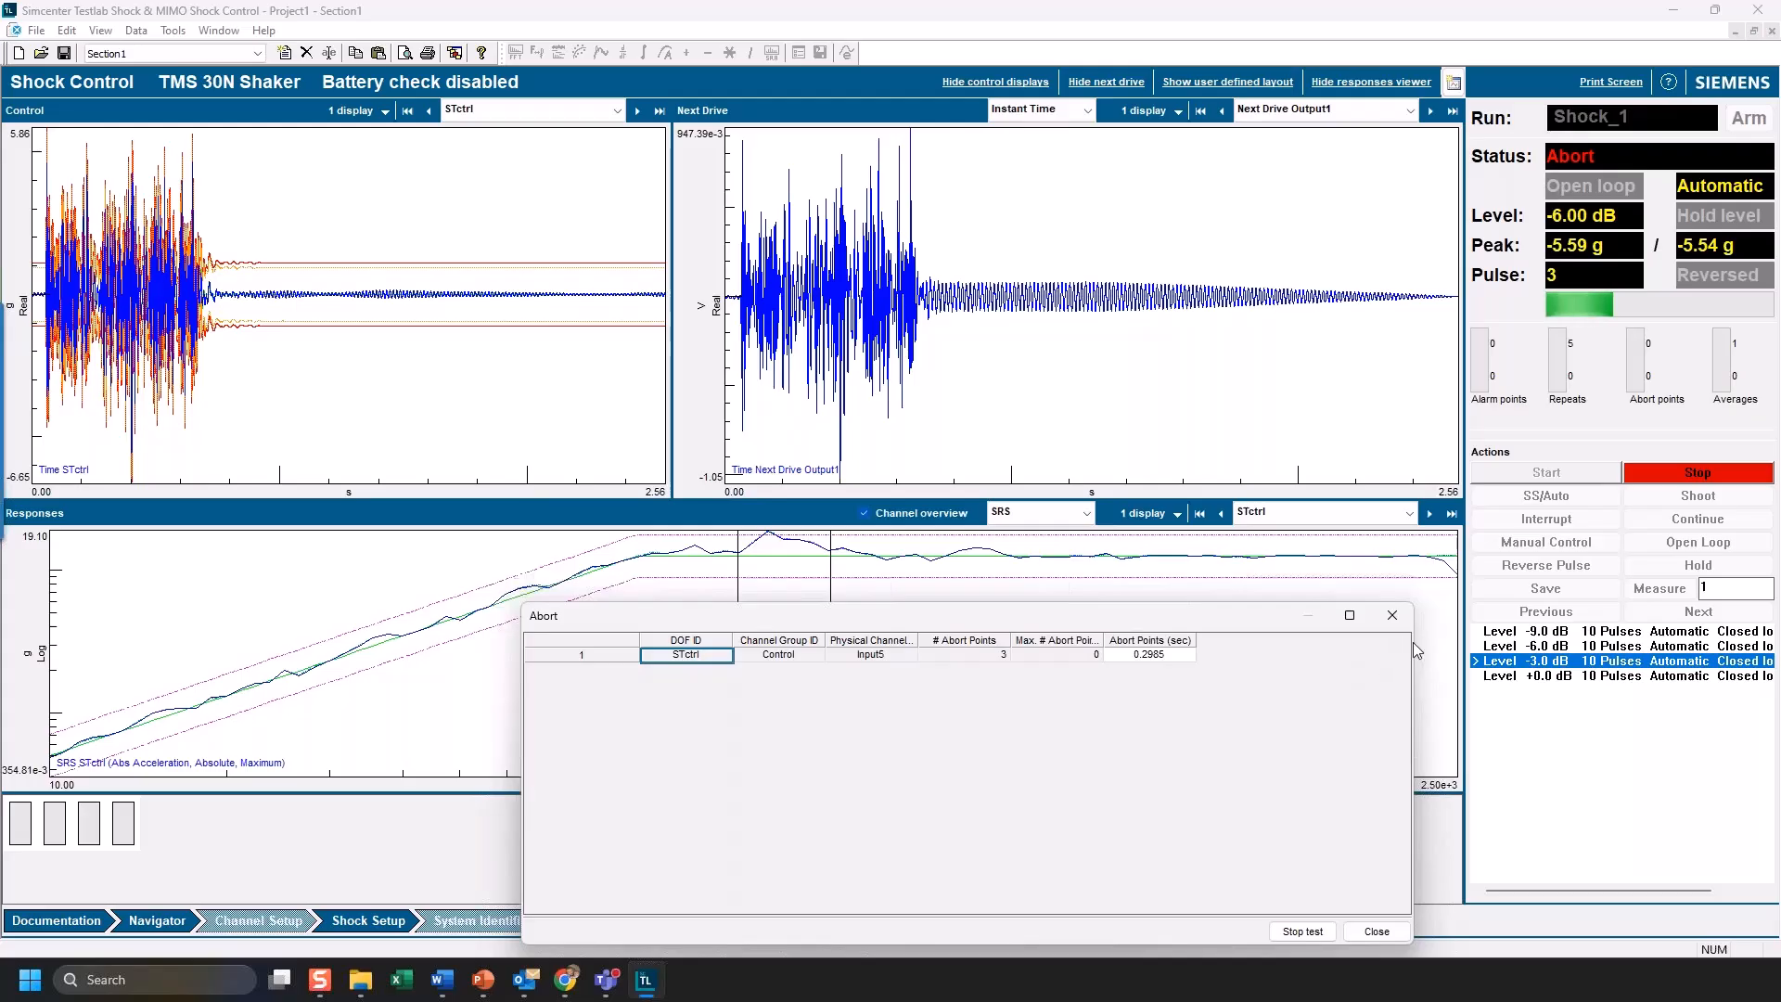
pyautogui.click(1391, 615)
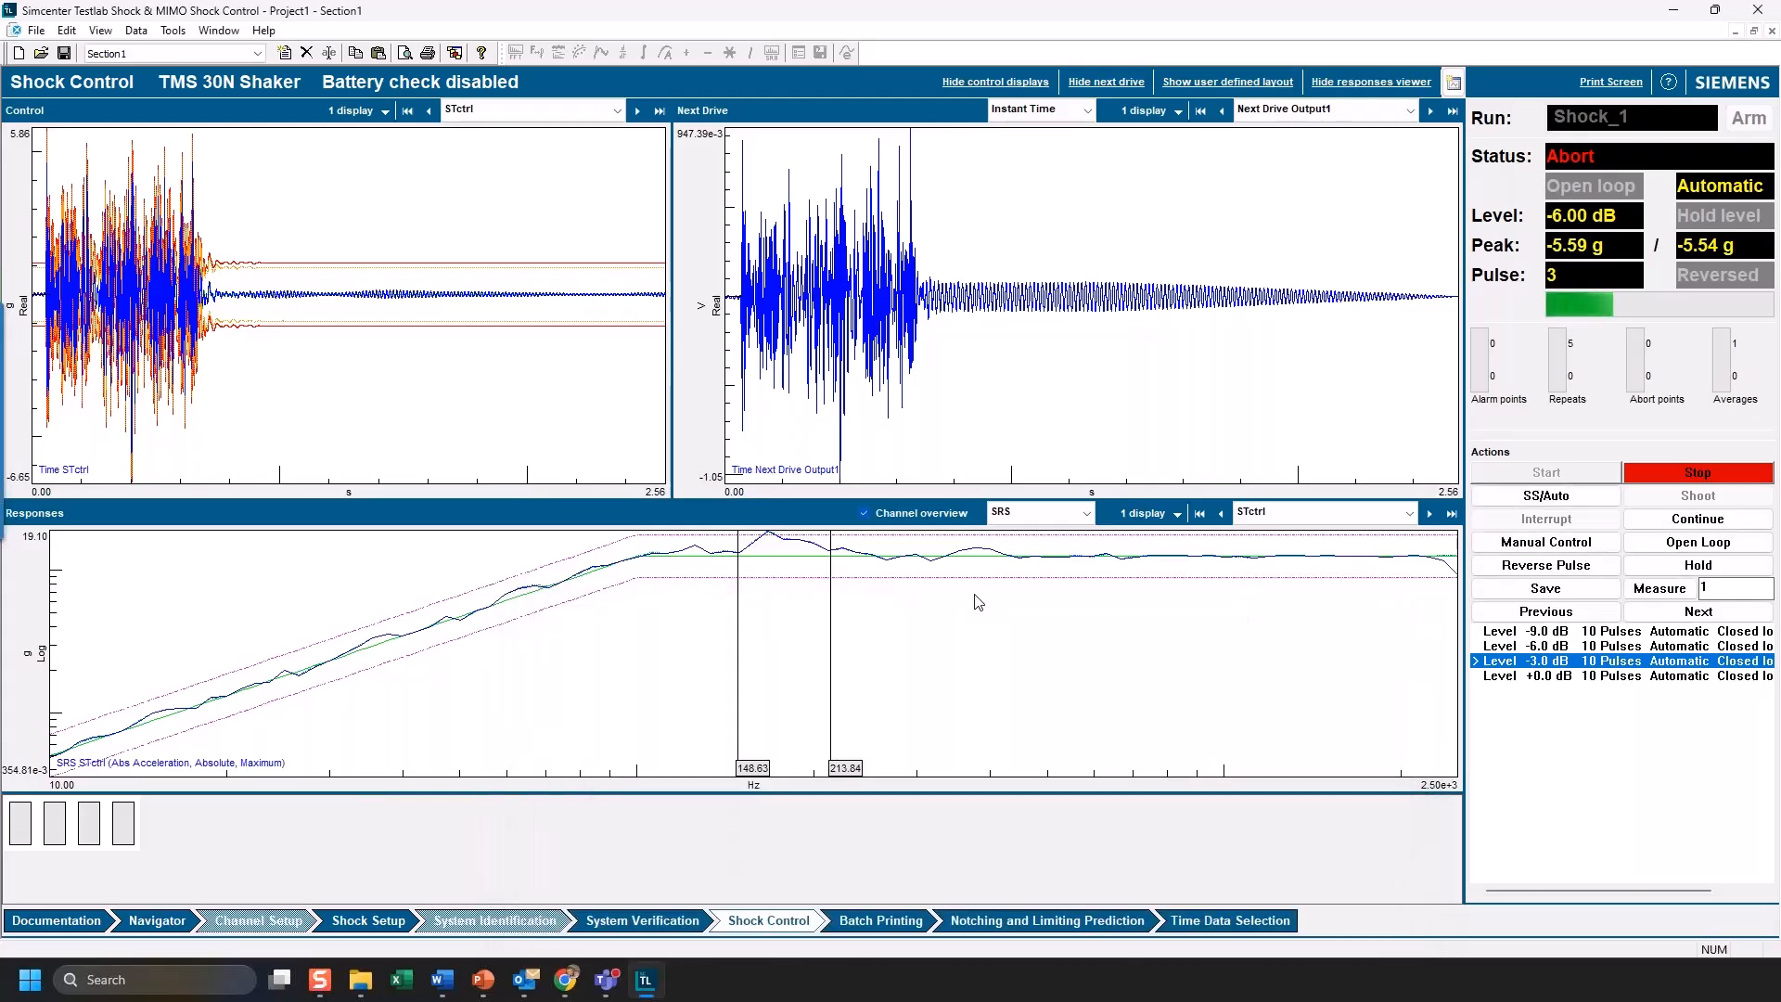